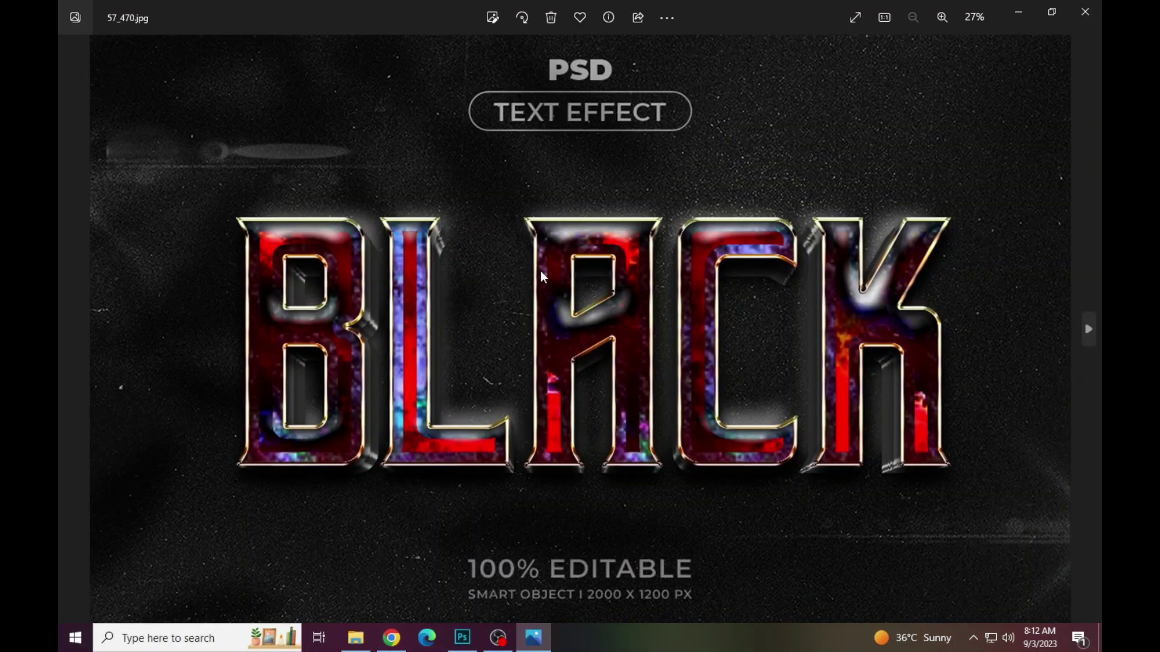
# Step: Zoom in on the first text-effect preview image
pyautogui.scroll(-1, 546, 298)
pyautogui.scroll(-1, 546, 298)
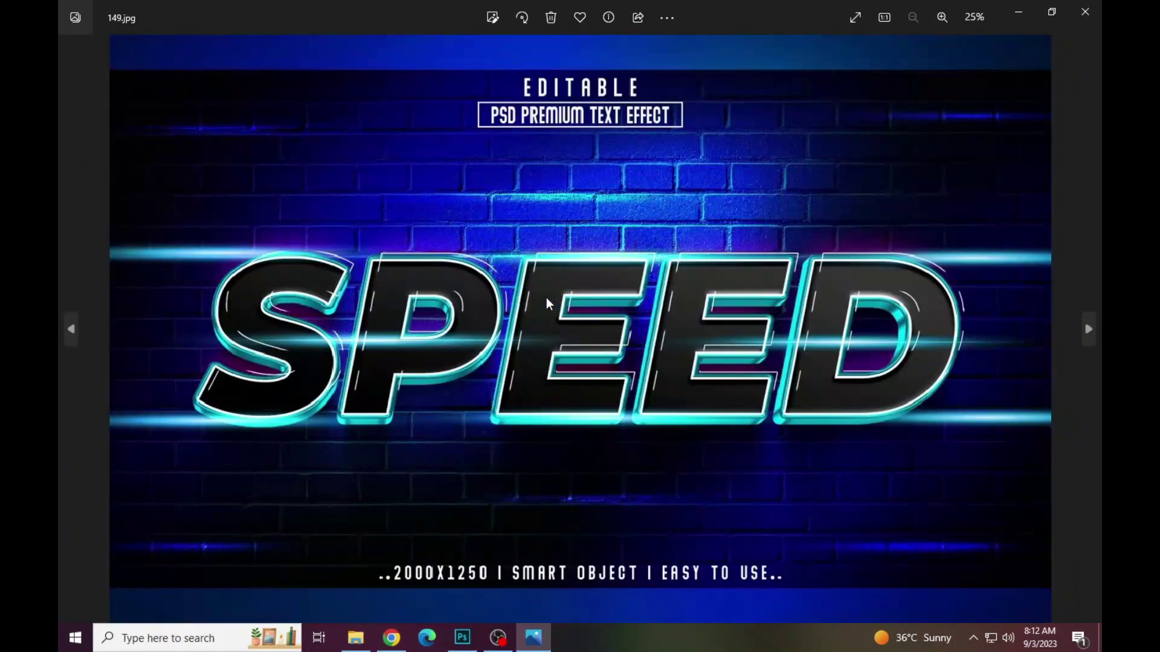
pyautogui.scroll(-1, 546, 298)
pyautogui.scroll(-1, 546, 298)
pyautogui.scroll(-1, 546, 297)
pyautogui.scroll(-1, 546, 297)
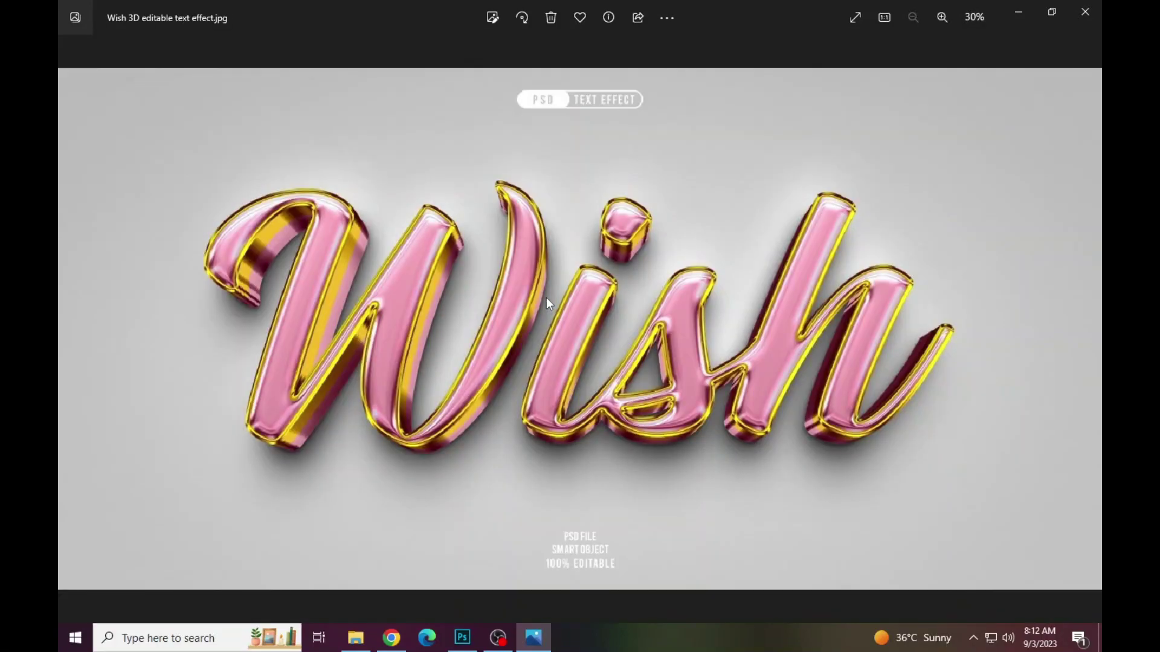
pyautogui.scroll(-1, 546, 297)
pyautogui.scroll(-1, 546, 298)
pyautogui.scroll(-1, 546, 298)
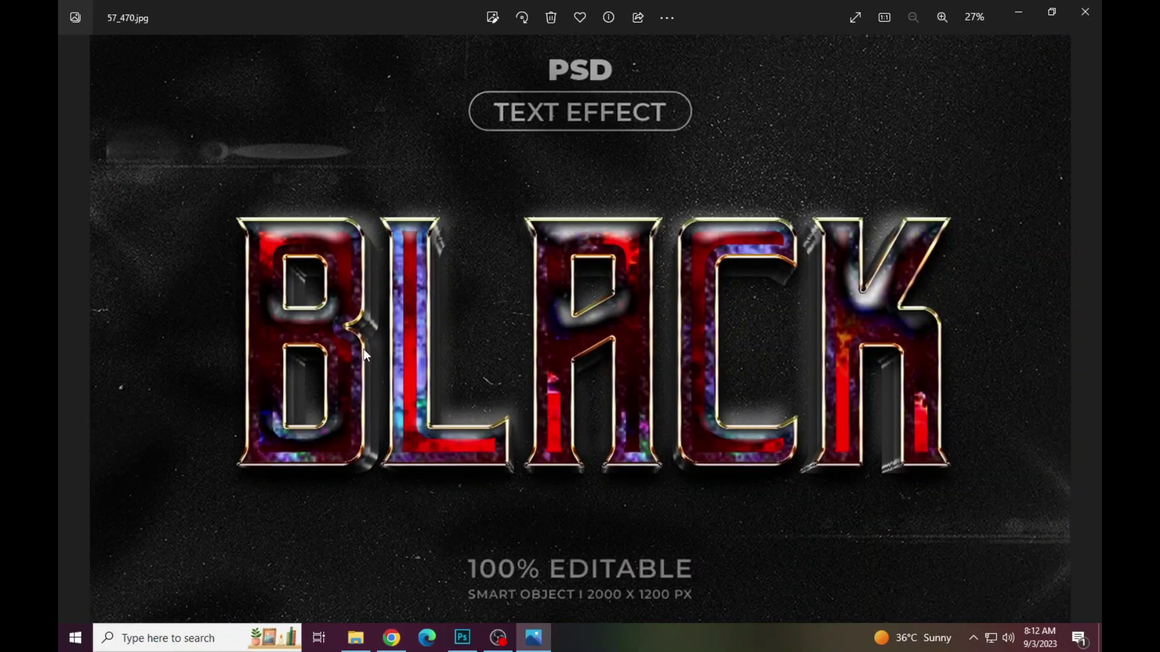
pyautogui.scroll(3, 366, 356)
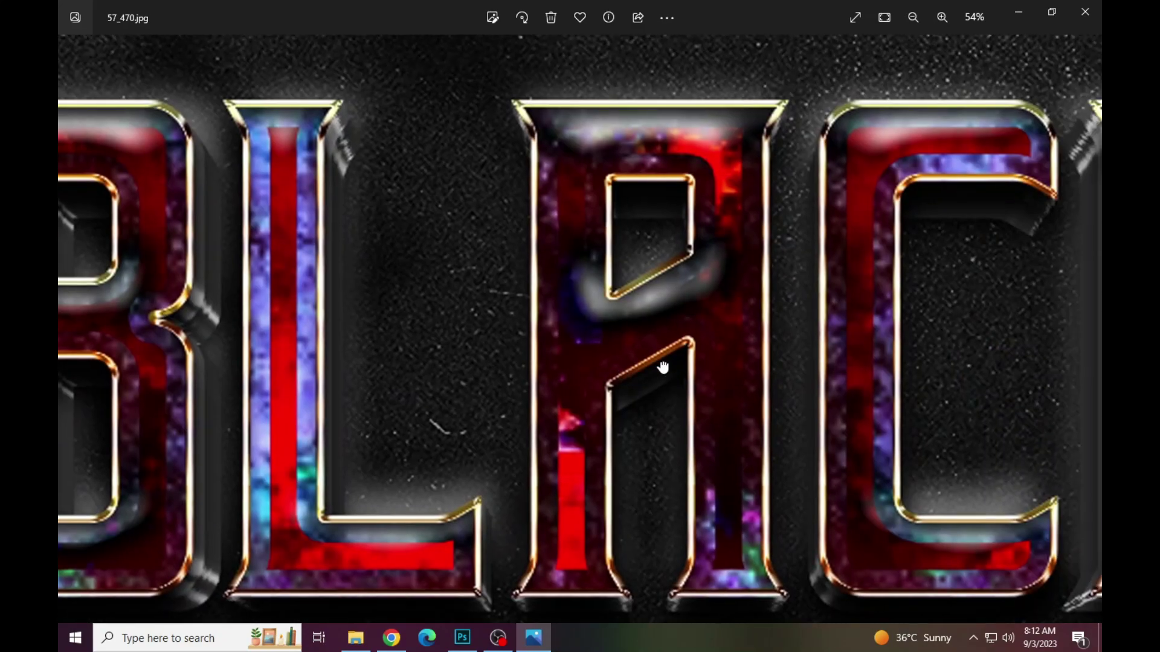
# Step: Pan across the preview to view the A, C and K letters
pyautogui.moveTo(662, 367)
pyautogui.mouseDown()
pyautogui.moveTo(536, 365)
pyautogui.moveTo(404, 339)
pyautogui.mouseUp()
pyautogui.moveTo(642, 333); pyautogui.dragTo(499, 328)
pyautogui.moveTo(570, 330); pyautogui.dragTo(500, 330)
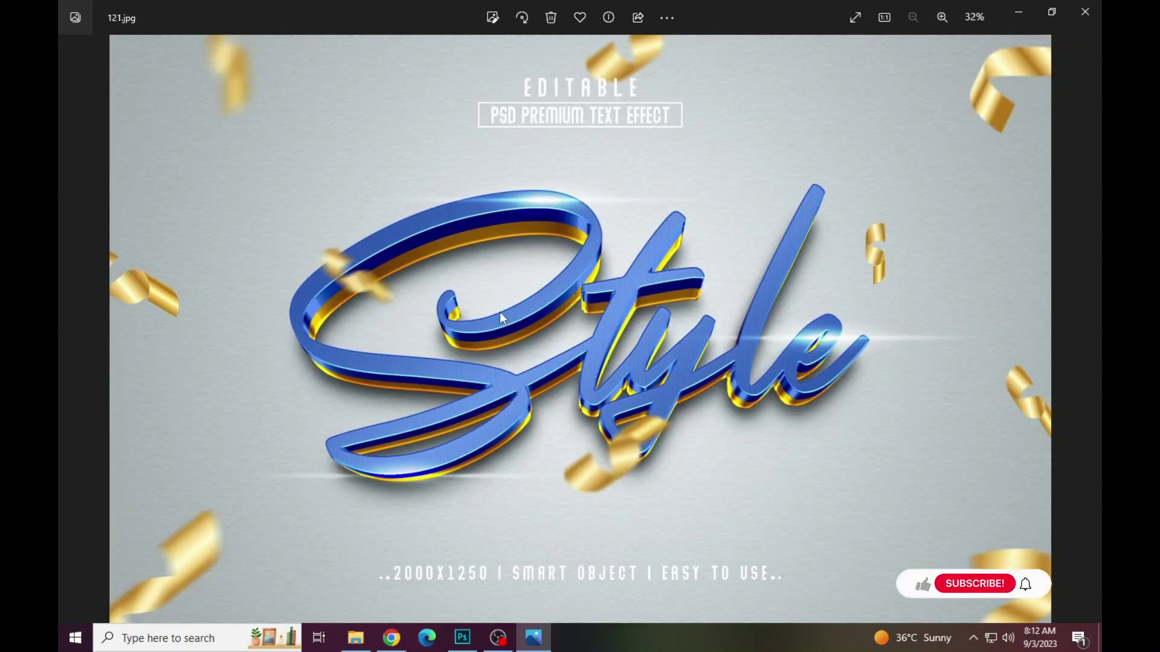
pyautogui.scroll(3, 499, 311)
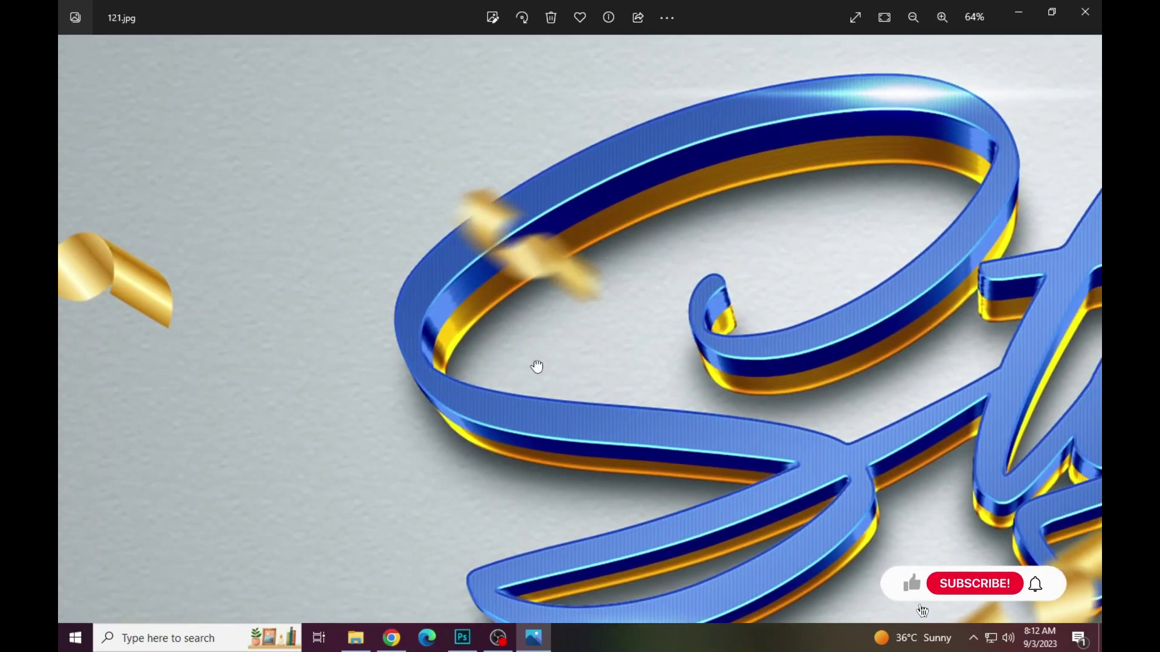
pyautogui.scroll(-1, 536, 366)
pyautogui.scroll(-1, 686, 401)
pyautogui.scroll(-2, 486, 435)
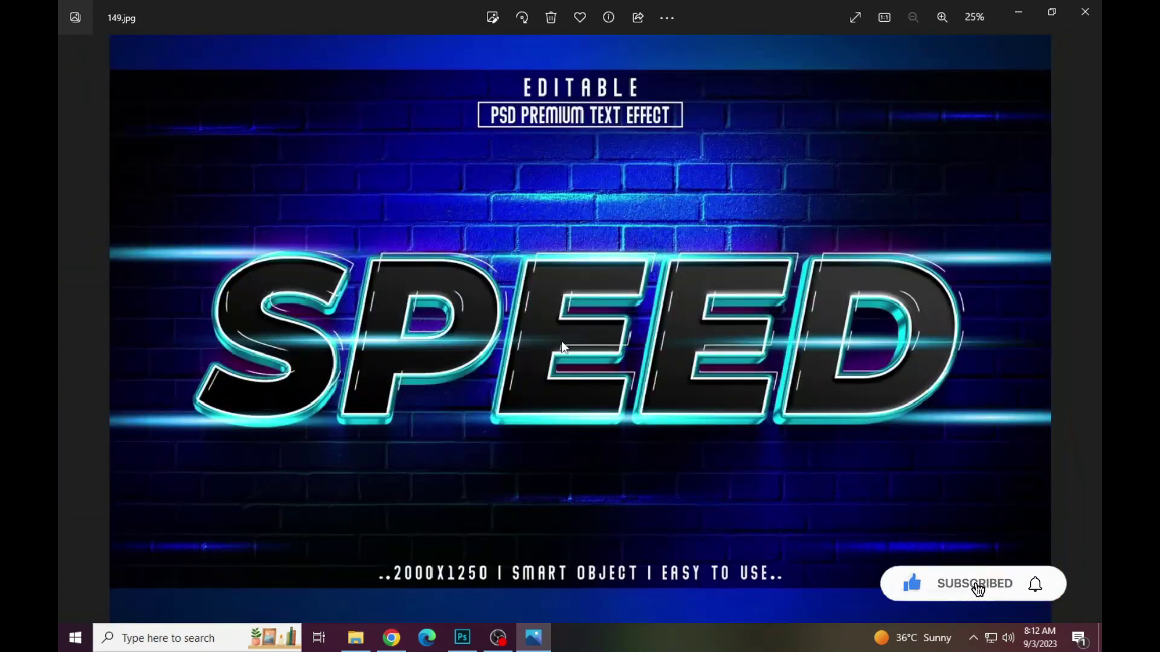
pyautogui.scroll(3, 478, 362)
# Step: Pan across the SPEED lettering from start to the EED end
pyautogui.moveTo(419, 370); pyautogui.dragTo(477, 367)
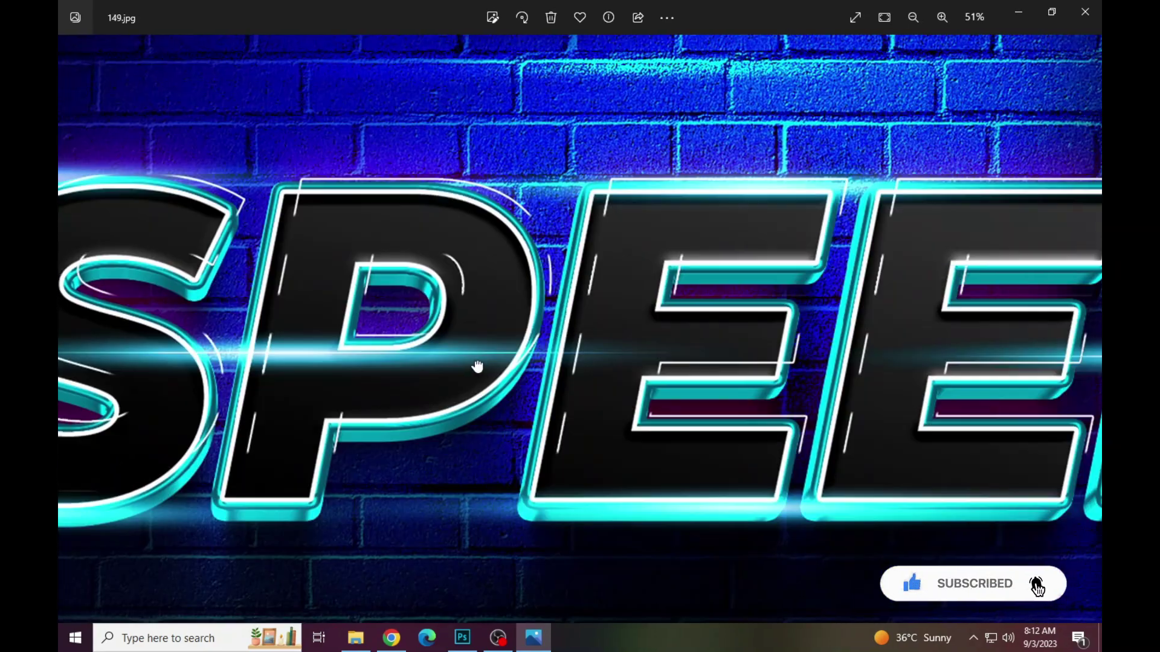
pyautogui.moveTo(564, 363); pyautogui.dragTo(387, 365)
pyautogui.moveTo(653, 375); pyautogui.dragTo(357, 373)
pyautogui.moveTo(714, 371); pyautogui.dragTo(413, 371)
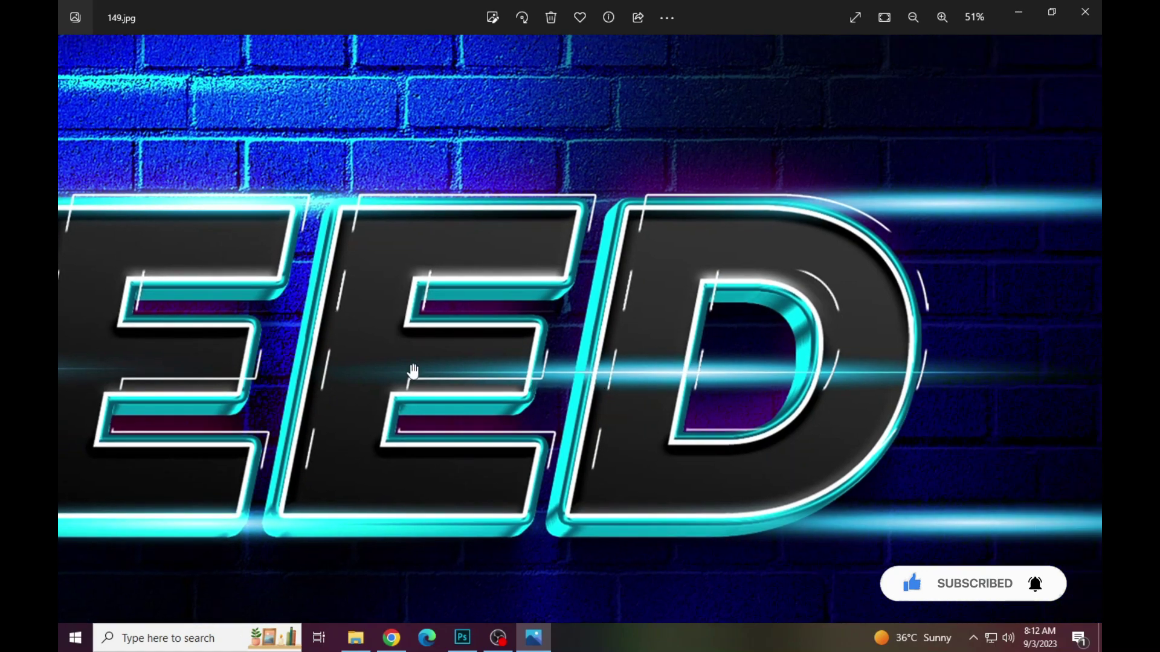
pyautogui.scroll(-2, 413, 371)
pyautogui.scroll(-1, 413, 371)
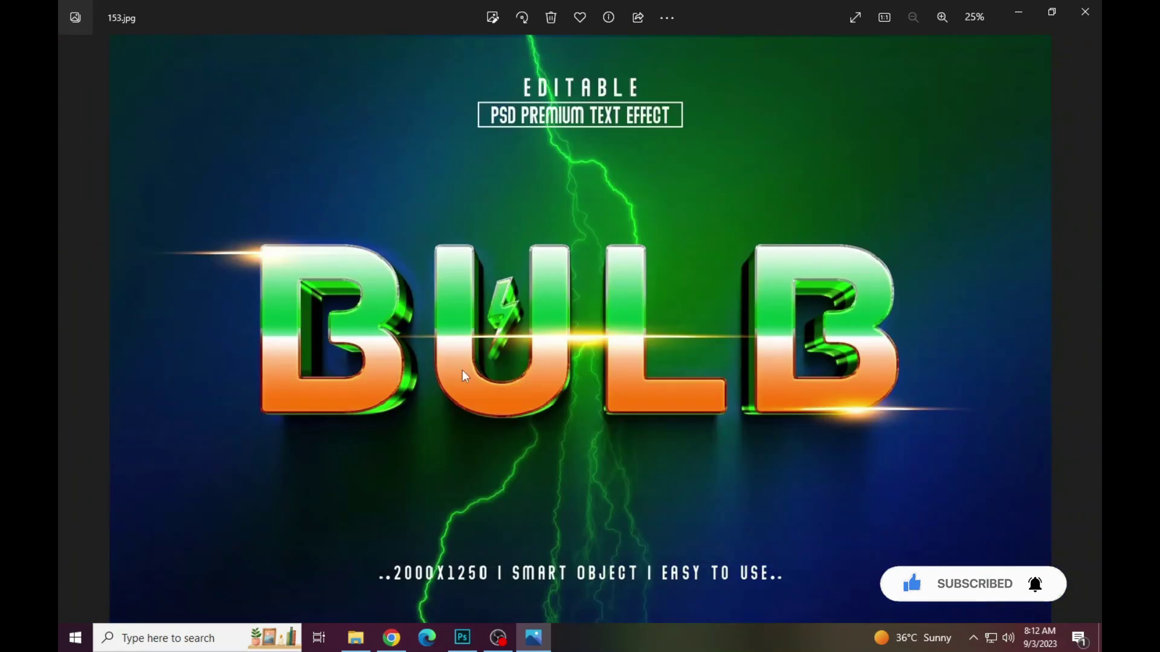
# Step: Zoom in and pan across the BULB lettering
pyautogui.scroll(1, 466, 375)
pyautogui.scroll(2, 550, 314)
pyautogui.moveTo(329, 344)
pyautogui.mouseDown()
pyautogui.moveTo(530, 345)
pyautogui.moveTo(471, 357)
pyautogui.mouseUp()
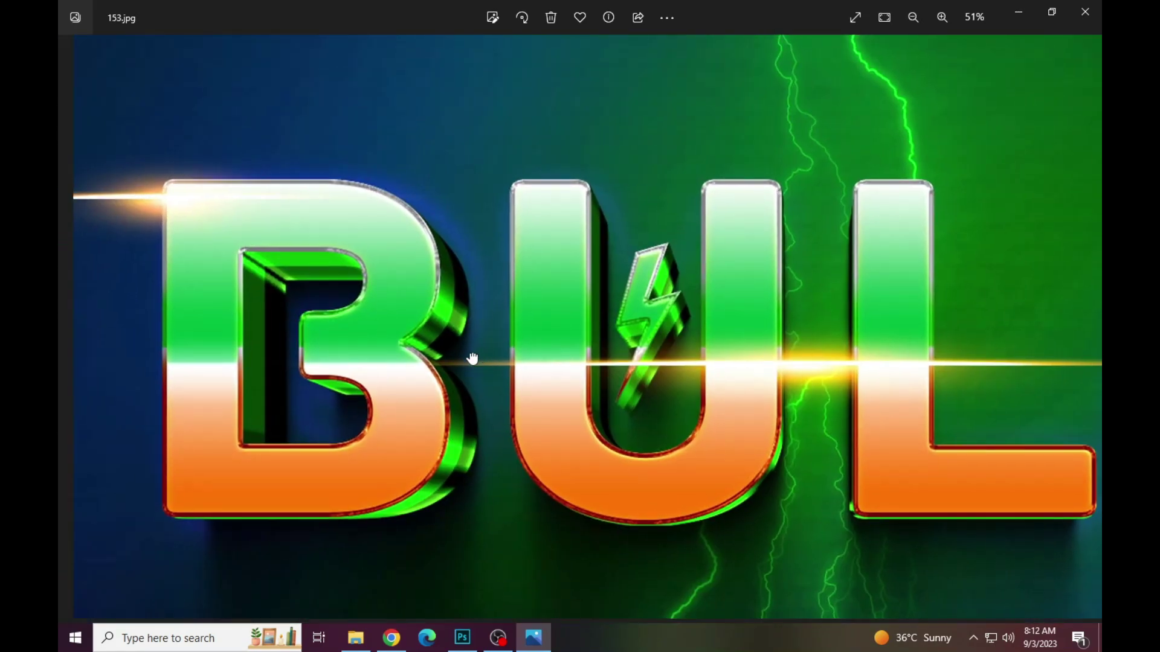
pyautogui.moveTo(676, 363); pyautogui.dragTo(531, 362)
pyautogui.moveTo(780, 347); pyautogui.dragTo(628, 347)
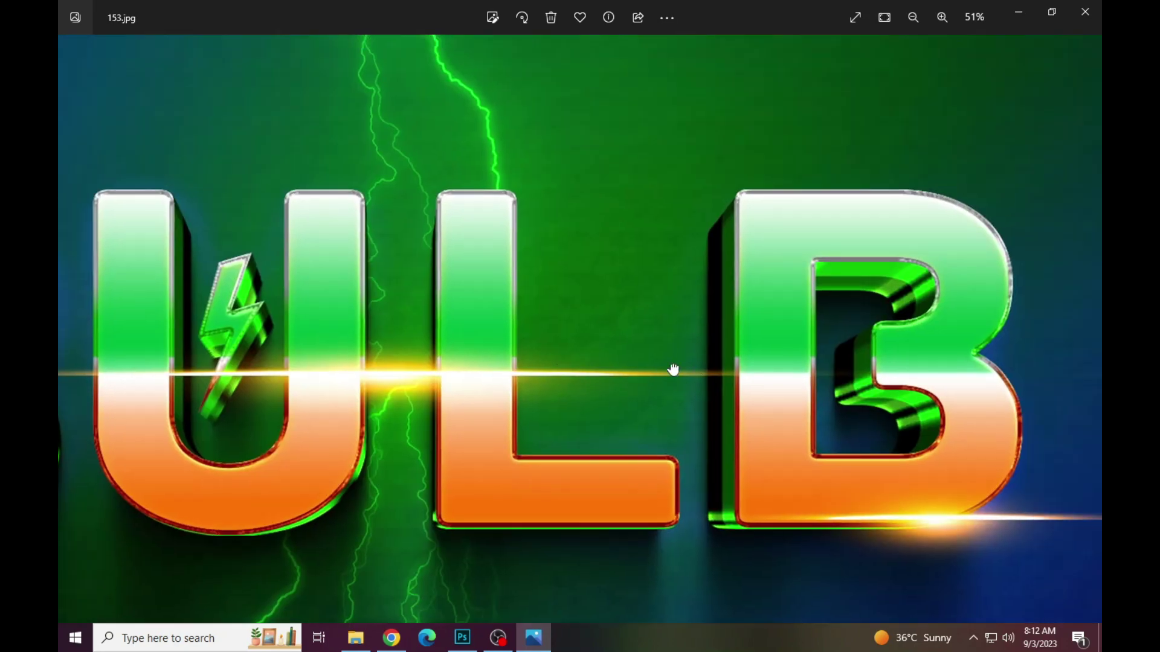
pyautogui.scroll(-2, 667, 365)
# Step: Move to the next preview and pan across the MUSIC Party lettering
pyautogui.press('Right')
pyautogui.press('Right')
pyautogui.press('Right')
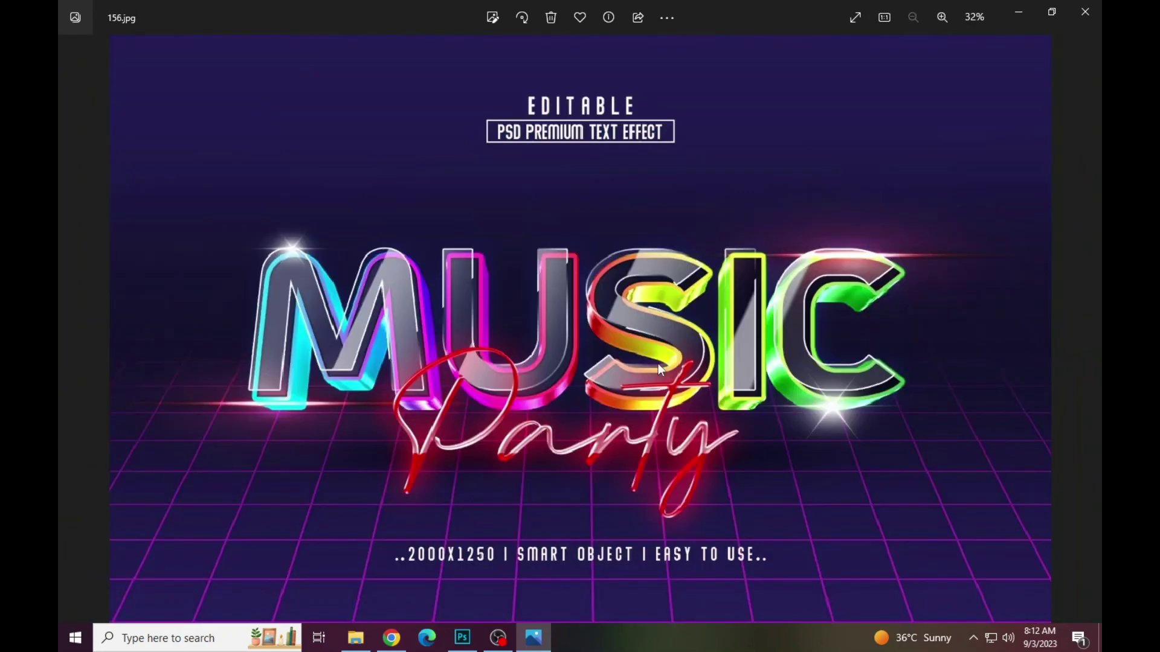
pyautogui.scroll(1, 553, 347)
pyautogui.scroll(2, 568, 346)
pyautogui.moveTo(586, 344); pyautogui.dragTo(555, 351)
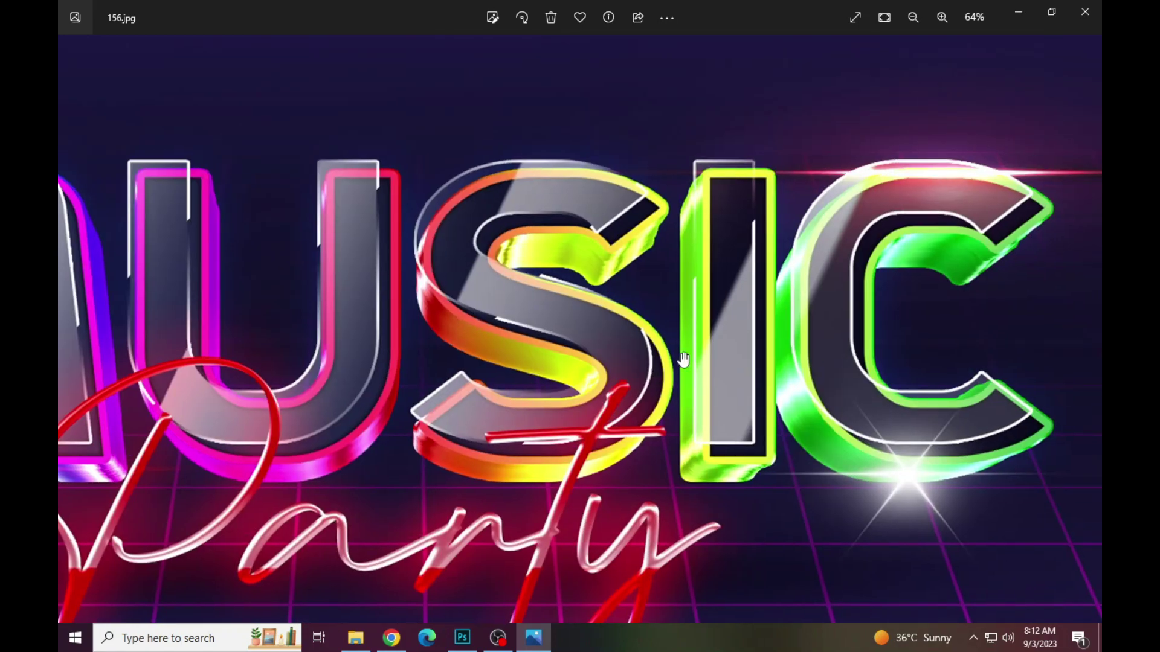
pyautogui.moveTo(740, 366); pyautogui.dragTo(616, 386)
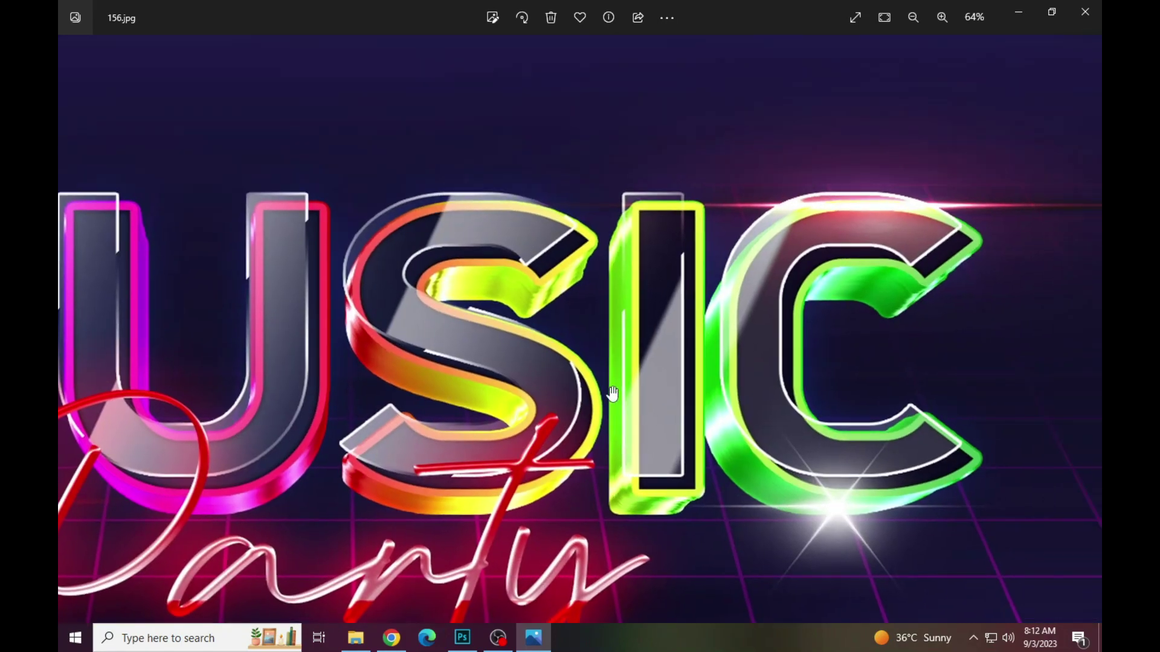
# Step: Step past the Islamic New Year preview to the COLO lettering preview
pyautogui.press('Right')
pyautogui.scroll(2, 622, 391)
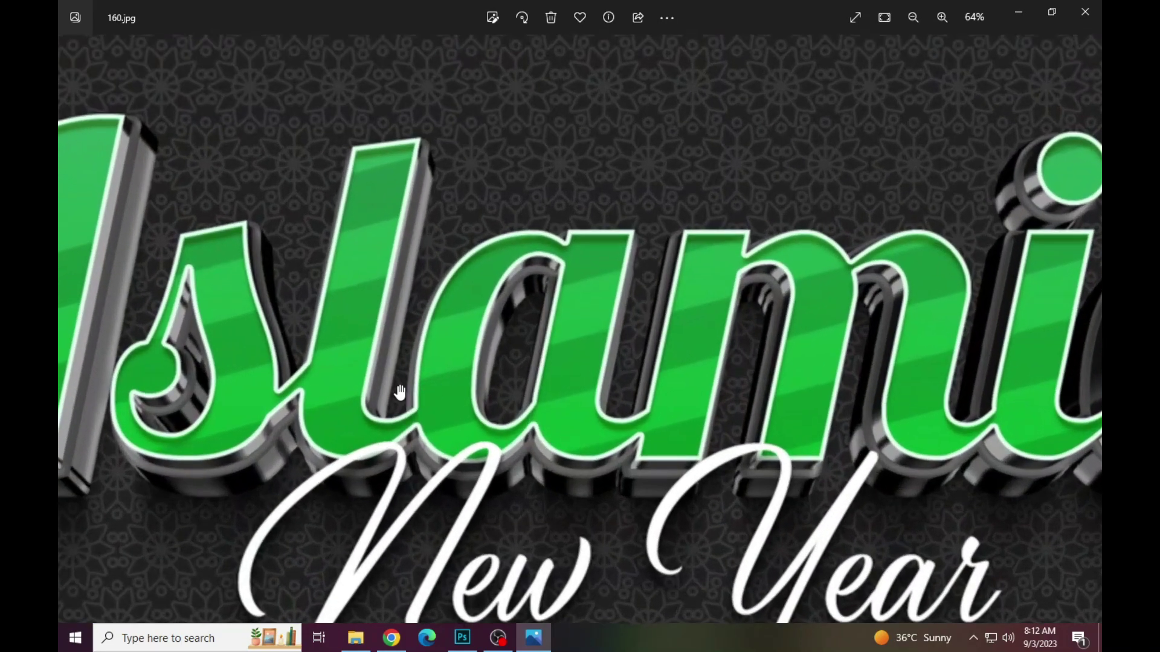
pyautogui.scroll(-2, 641, 383)
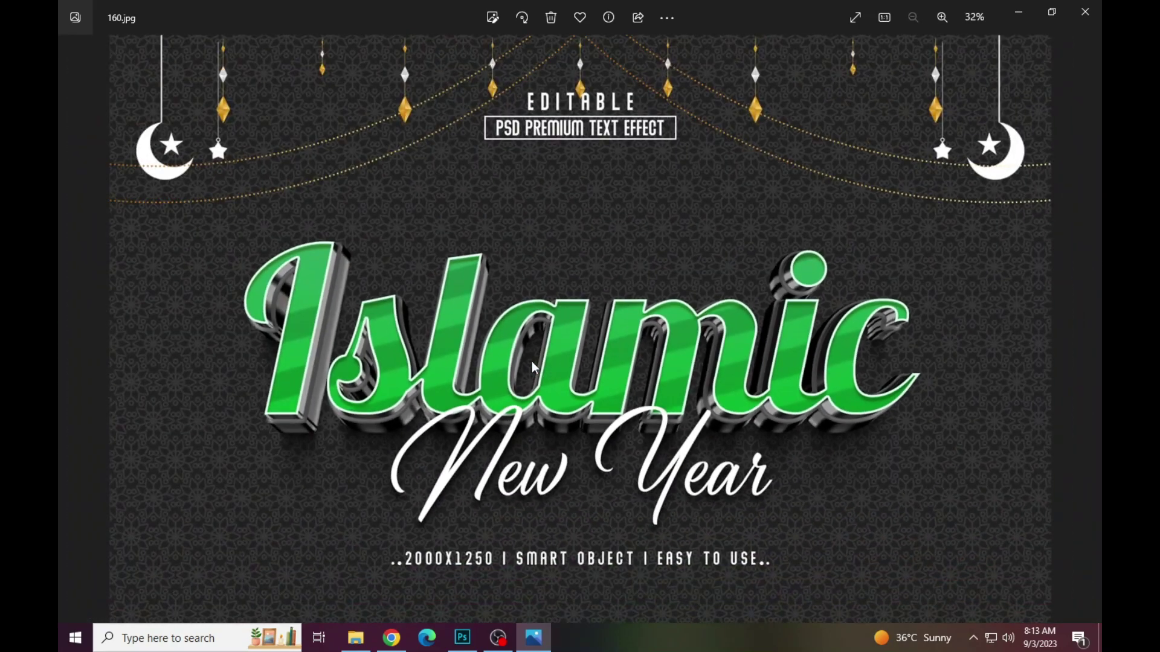
pyautogui.press('Right')
pyautogui.scroll(2, 551, 362)
pyautogui.moveTo(520, 365)
pyautogui.mouseDown()
pyautogui.moveTo(534, 402)
pyautogui.moveTo(504, 375)
pyautogui.mouseUp()
pyautogui.scroll(-2, 500, 375)
# Step: Move to the GAME preview and pan across its lettering
pyautogui.press('Right')
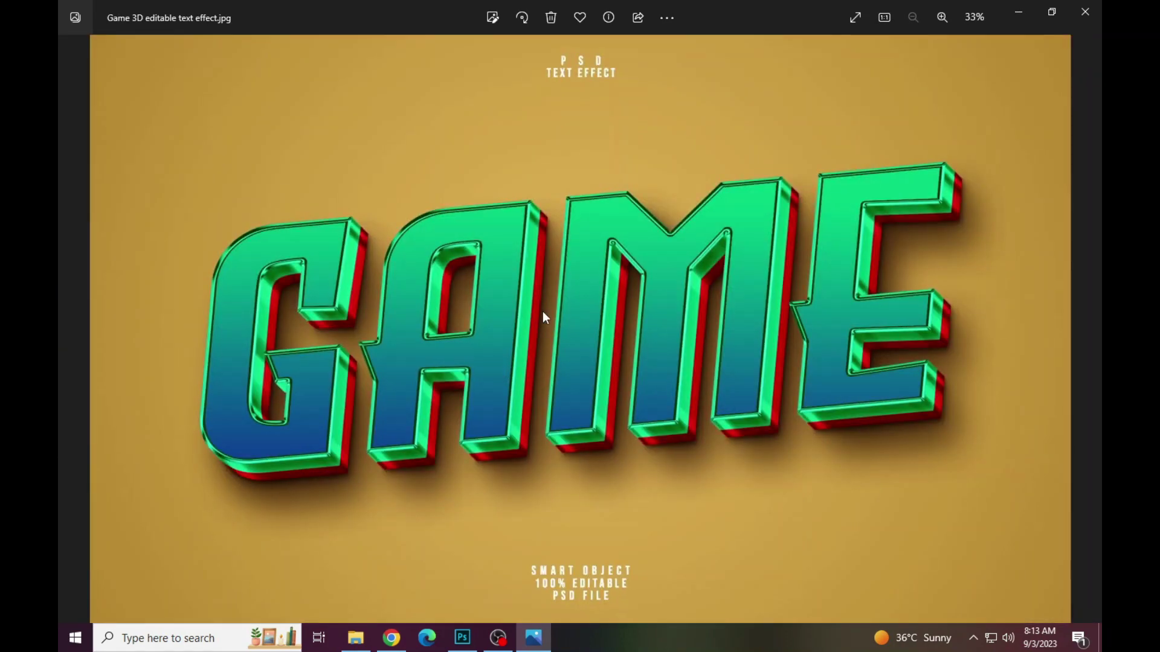
pyautogui.scroll(2, 455, 336)
pyautogui.moveTo(456, 337); pyautogui.dragTo(711, 328)
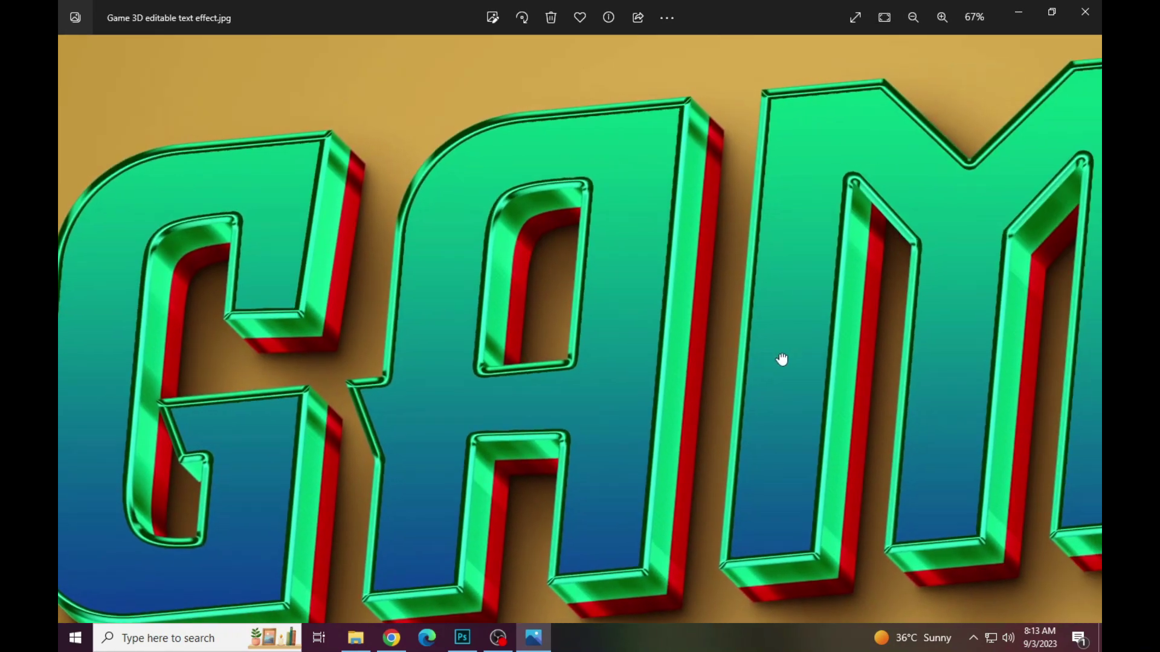
pyautogui.moveTo(780, 357); pyautogui.dragTo(519, 338)
pyautogui.moveTo(815, 331); pyautogui.dragTo(458, 354)
pyautogui.moveTo(694, 351); pyautogui.dragTo(567, 348)
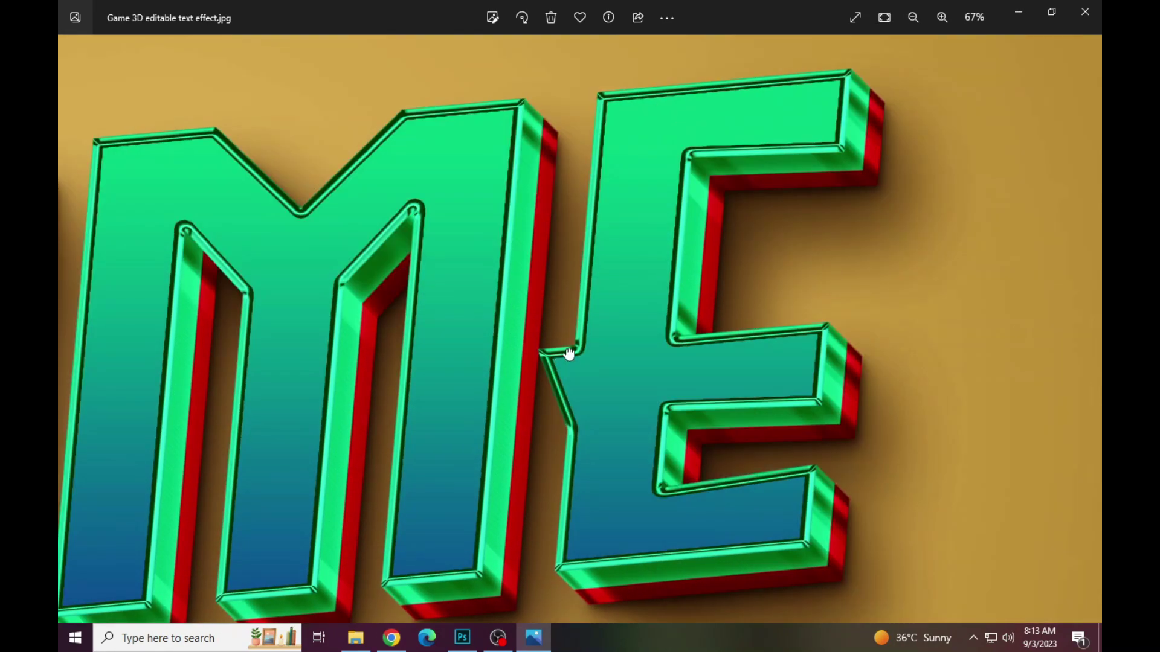
pyautogui.scroll(-2, 567, 348)
# Step: Move to the FOCUS preview and pan across its lettering
pyautogui.press('Right')
pyautogui.scroll(2, 552, 337)
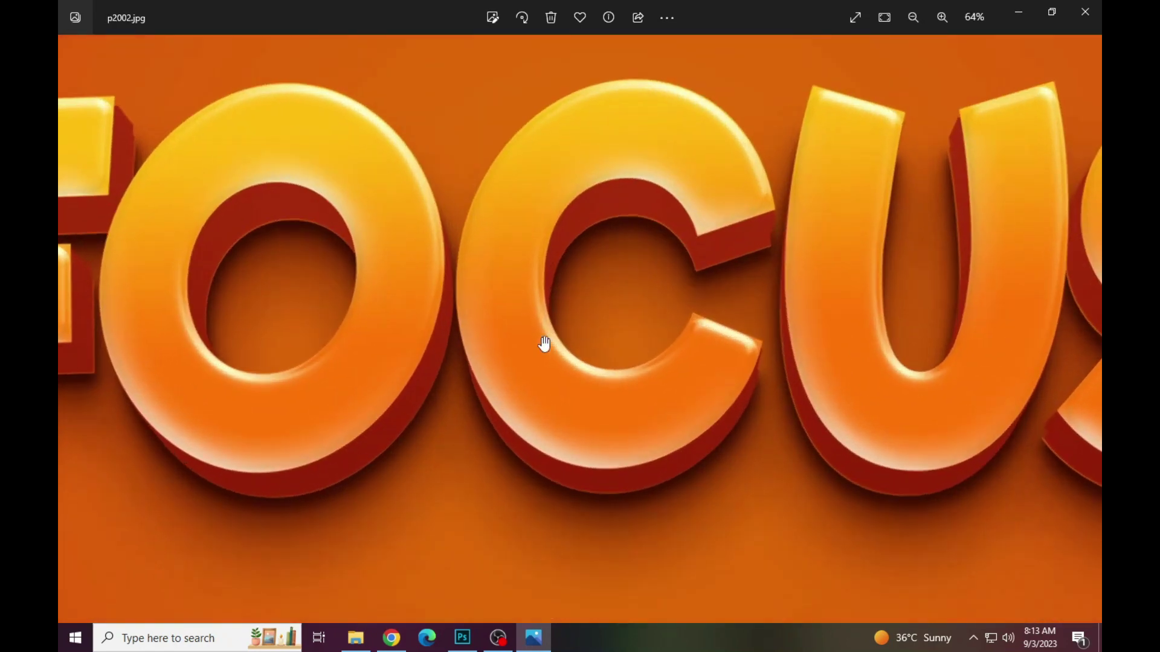
pyautogui.moveTo(564, 342)
pyautogui.mouseDown()
pyautogui.moveTo(738, 342)
pyautogui.moveTo(422, 397)
pyautogui.mouseUp()
pyautogui.moveTo(613, 391)
pyautogui.mouseDown()
pyautogui.moveTo(484, 391)
pyautogui.moveTo(495, 381)
pyautogui.mouseUp()
pyautogui.moveTo(720, 376); pyautogui.dragTo(452, 376)
pyautogui.scroll(-2, 459, 368)
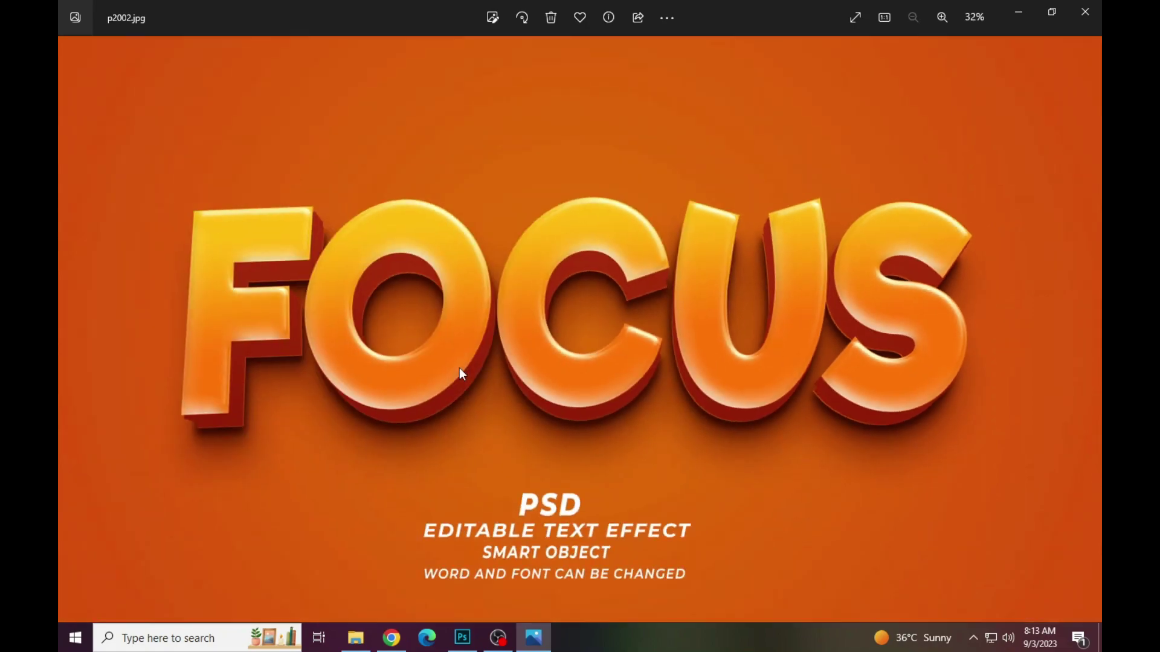
# Step: View the Wish preview, close Photos and open the BLACK template PSD
pyautogui.press('Right')
pyautogui.scroll(2, 531, 325)
pyautogui.scroll(-2, 375, 344)
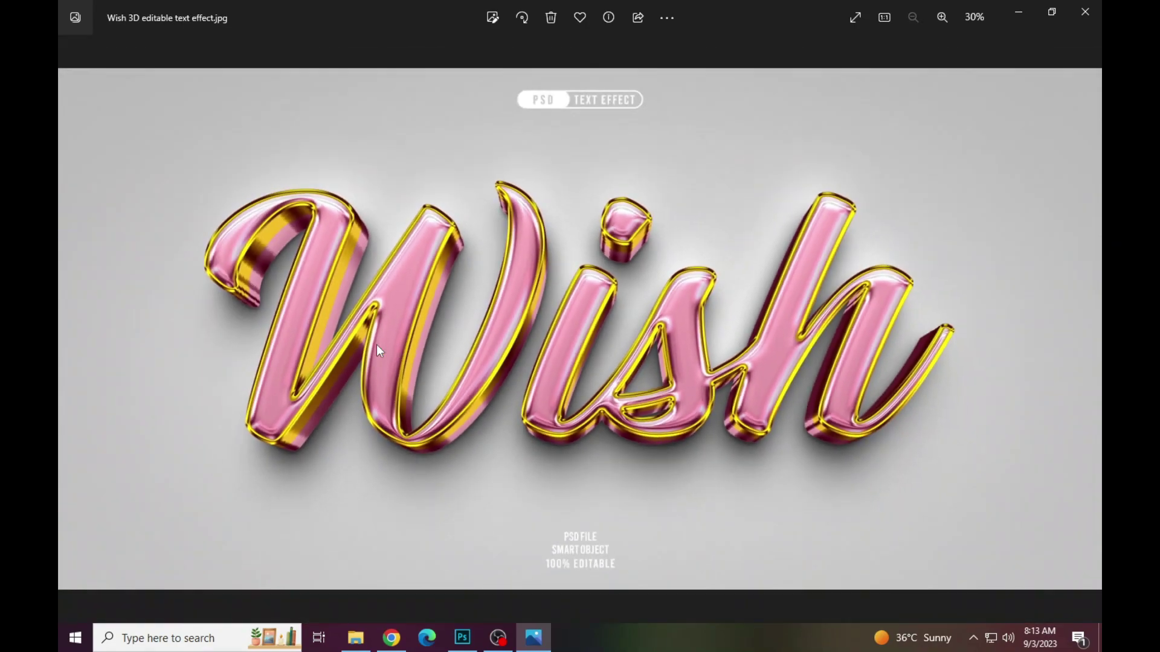
pyautogui.hotkey('alt', 'F4')
pyautogui.doubleClick(340, 125)
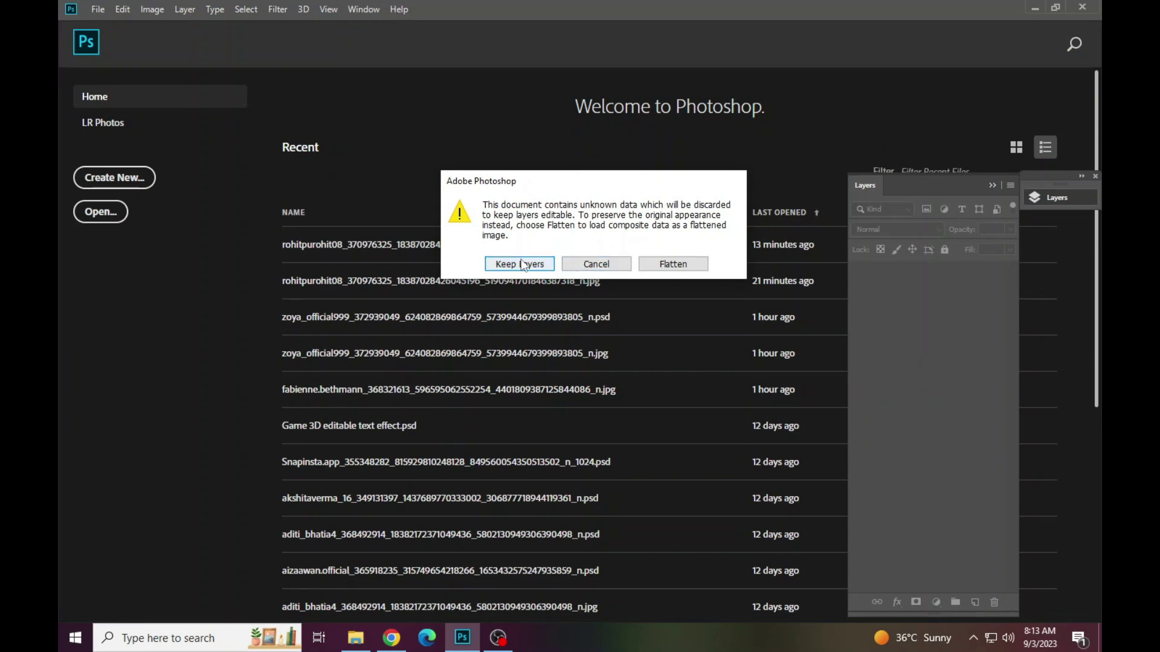
# Step: Keep the template's layers, skip missing fonts, and select the CHANGE HERE layer
pyautogui.click(522, 264)
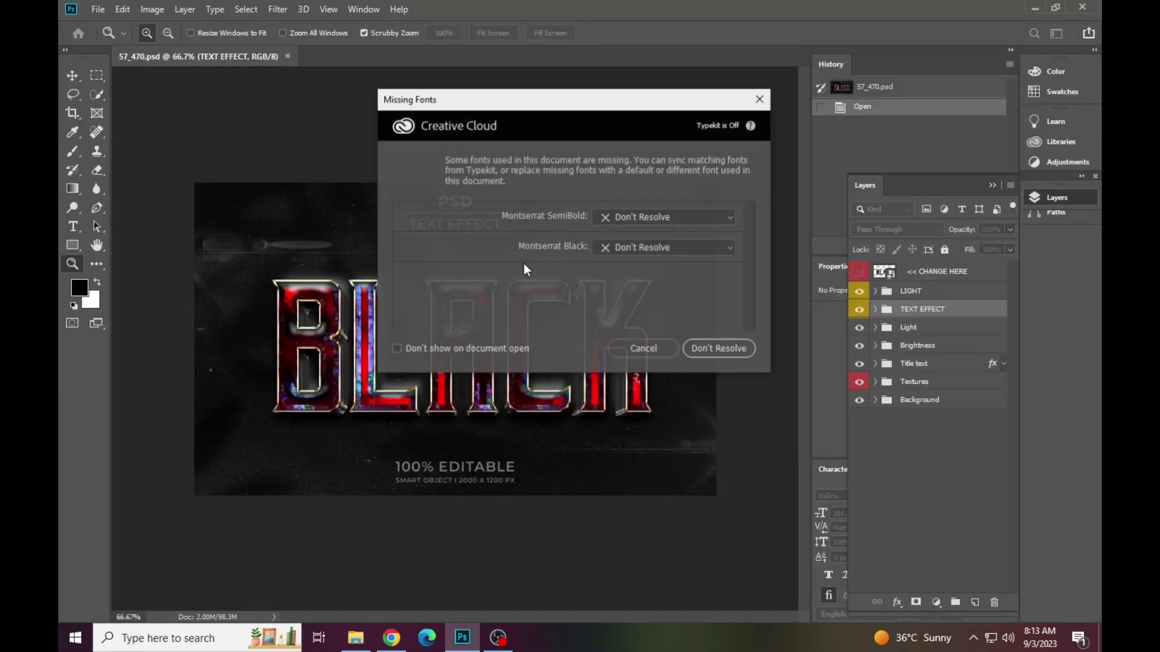
pyautogui.click(643, 350)
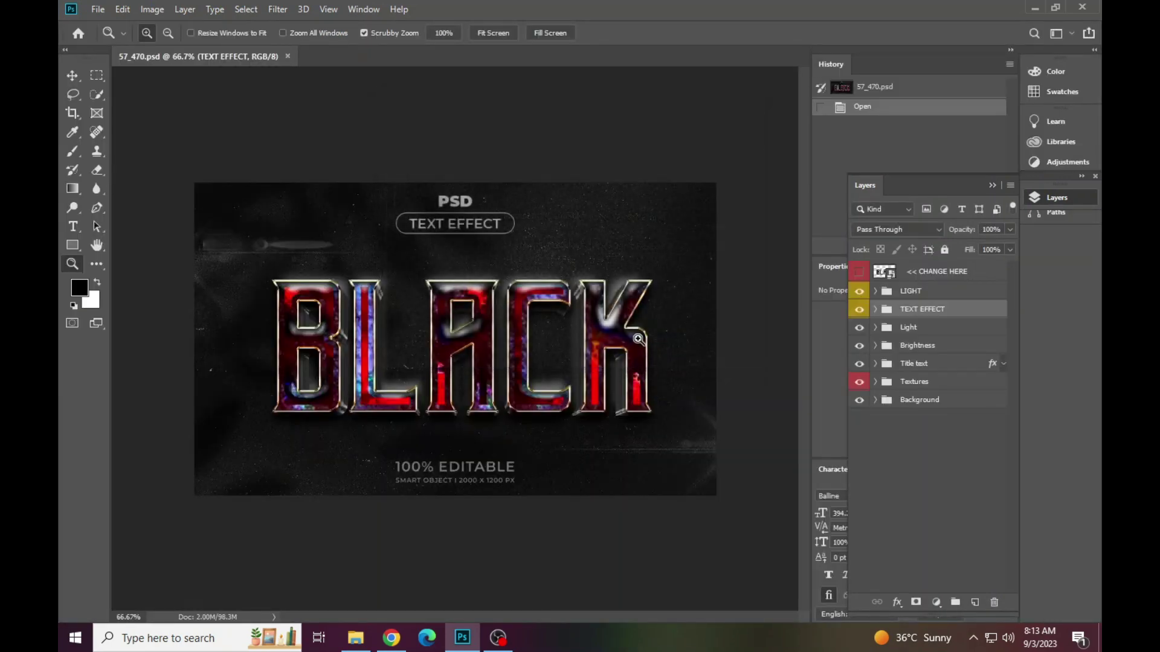
pyautogui.click(1067, 207)
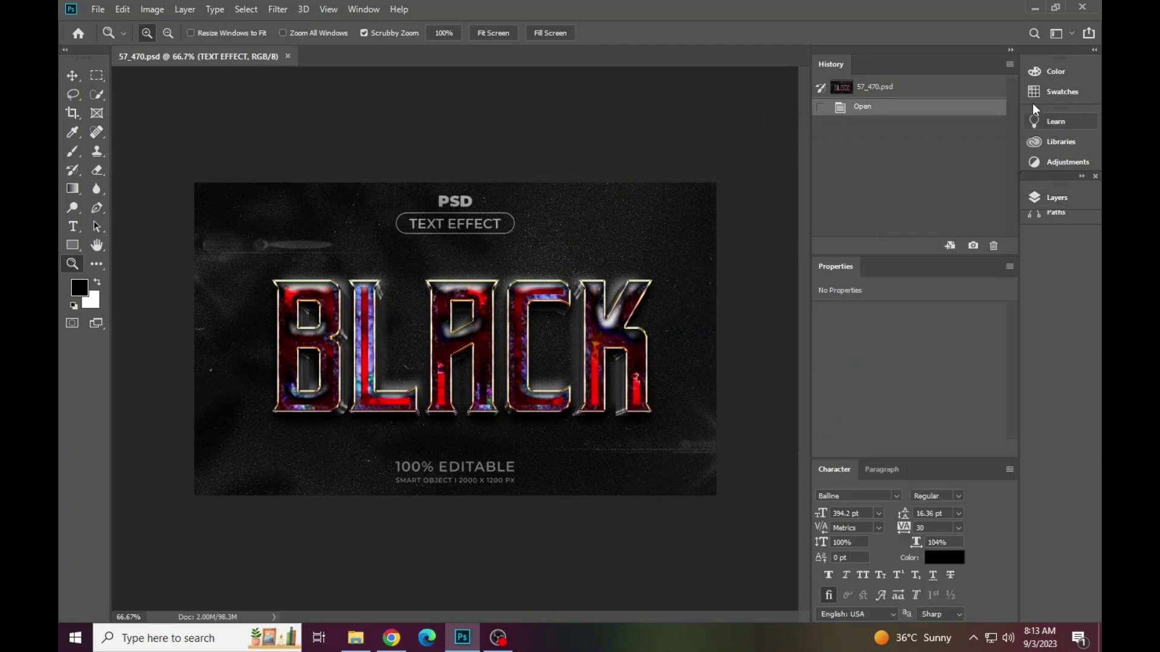
pyautogui.click(1010, 51)
pyautogui.moveTo(1054, 209); pyautogui.dragTo(1063, 241)
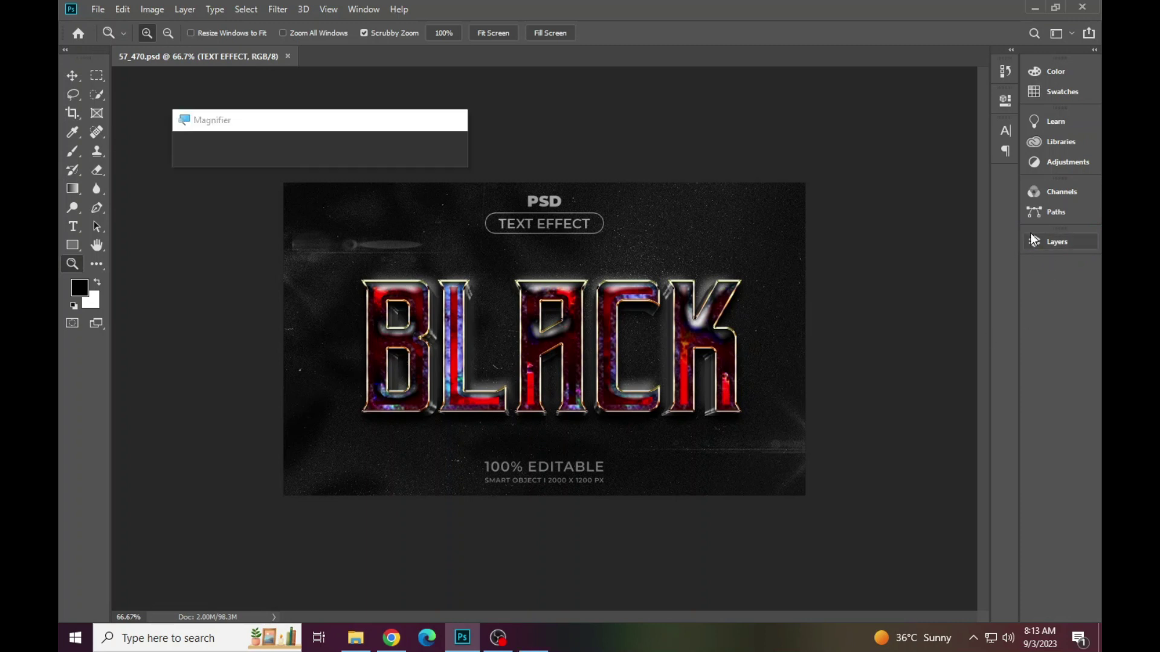
pyautogui.click(1051, 242)
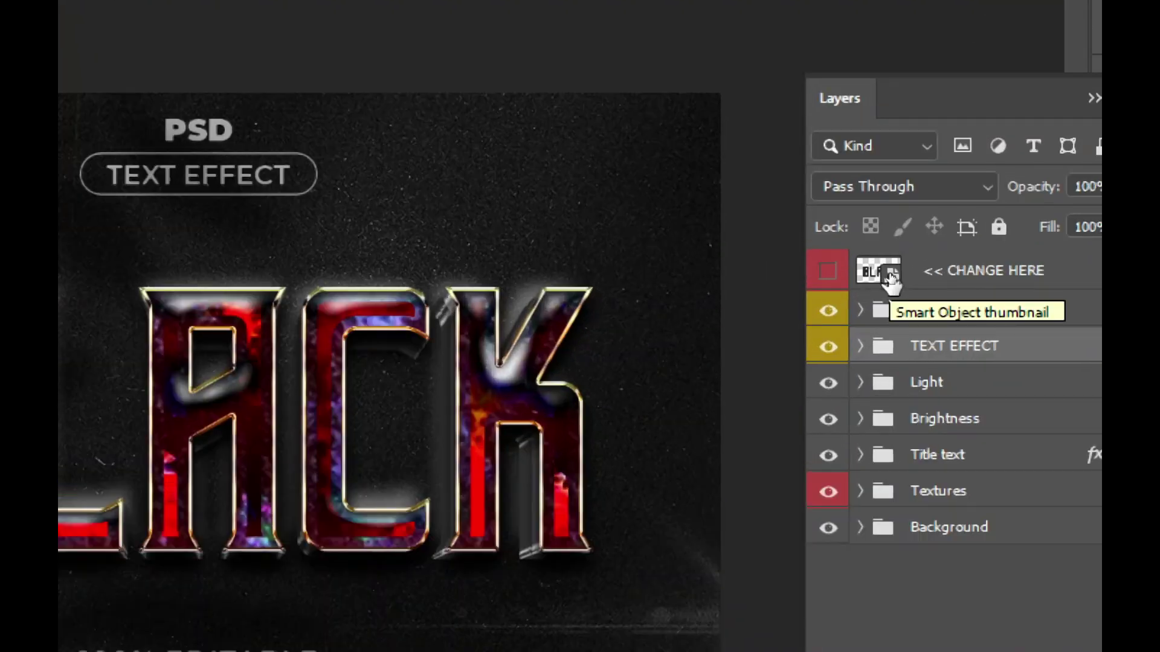
pyautogui.click(888, 275)
# Step: Open the CHANGE HERE smart object and copy its font name, GeizerRegular
pyautogui.doubleClick(892, 278)
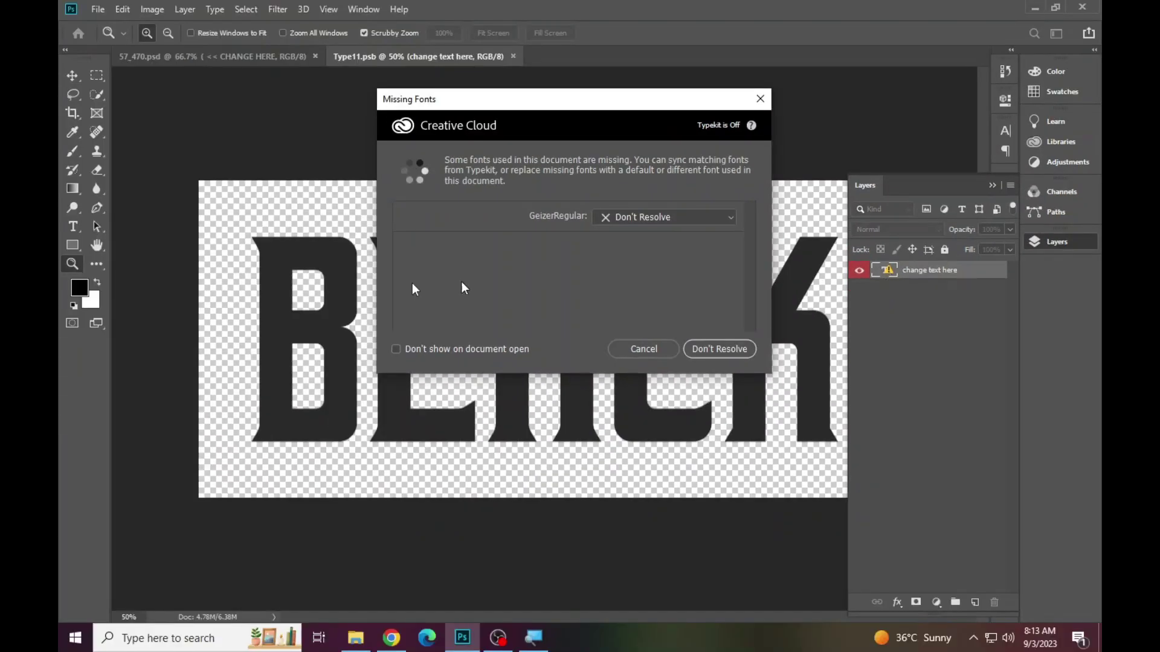
pyautogui.click(644, 350)
pyautogui.click(73, 227)
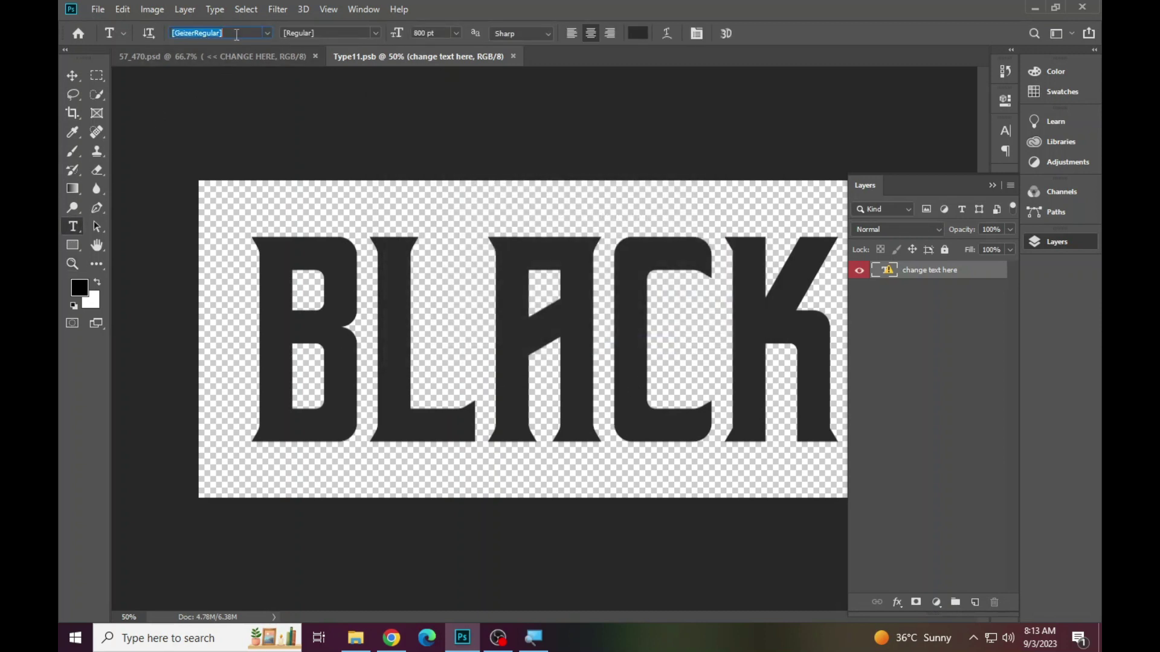
pyautogui.rightClick(236, 34)
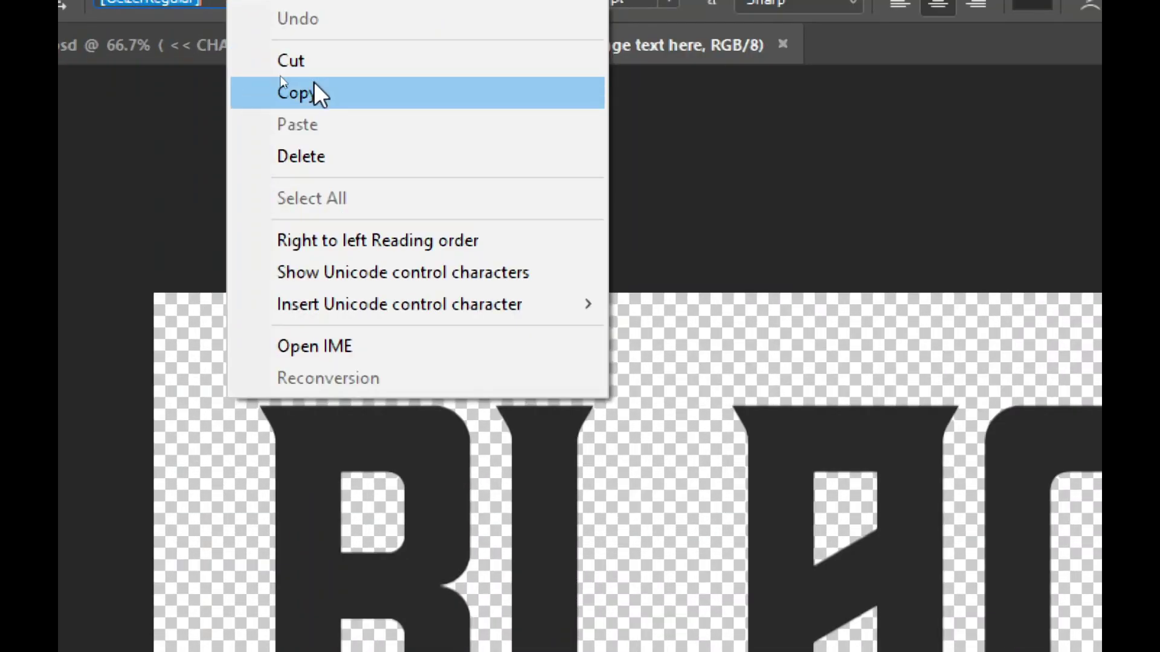
pyautogui.click(281, 81)
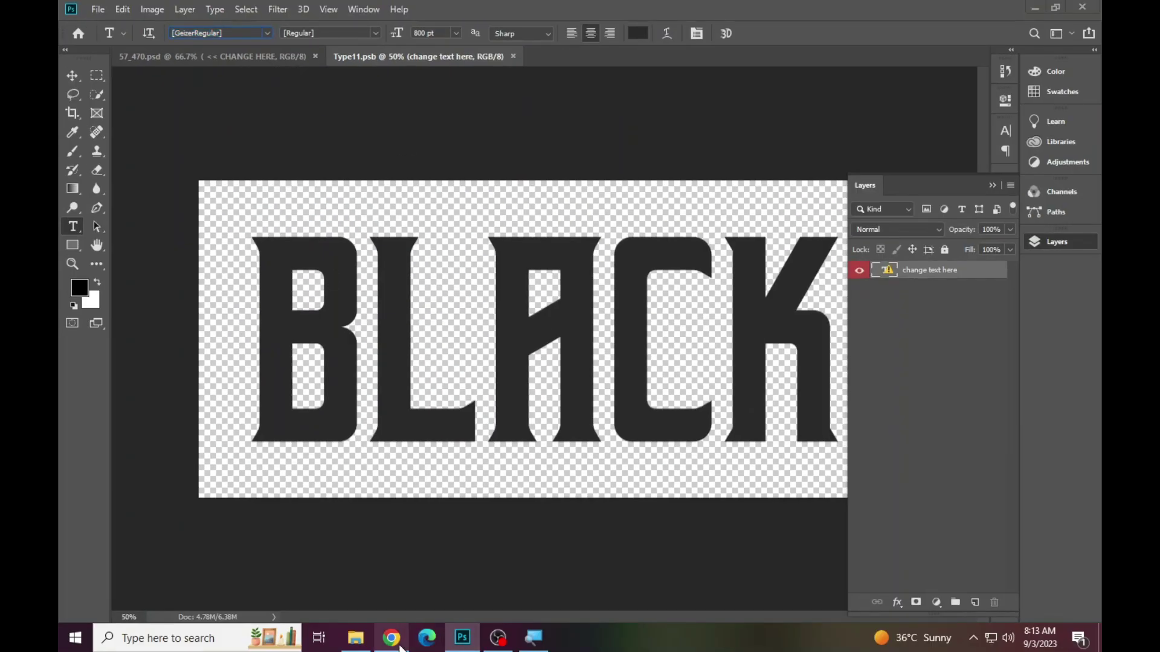
# Step: Search Google for the GeizerRegular font and download it from dafont.com
pyautogui.click(392, 638)
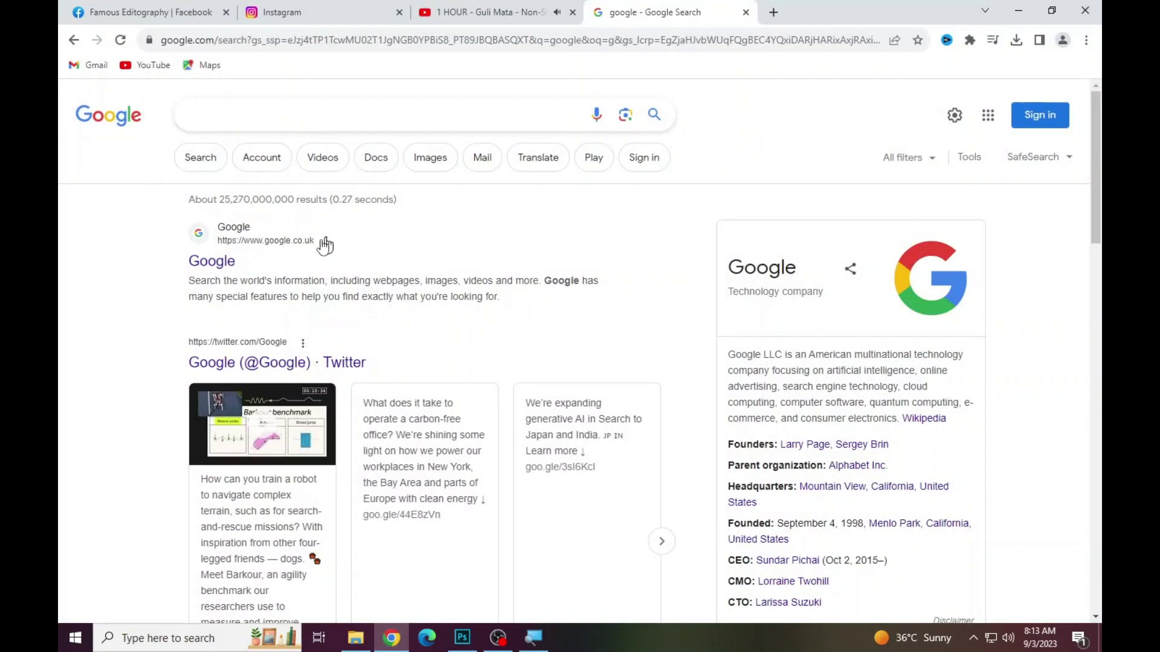
pyautogui.click(230, 124)
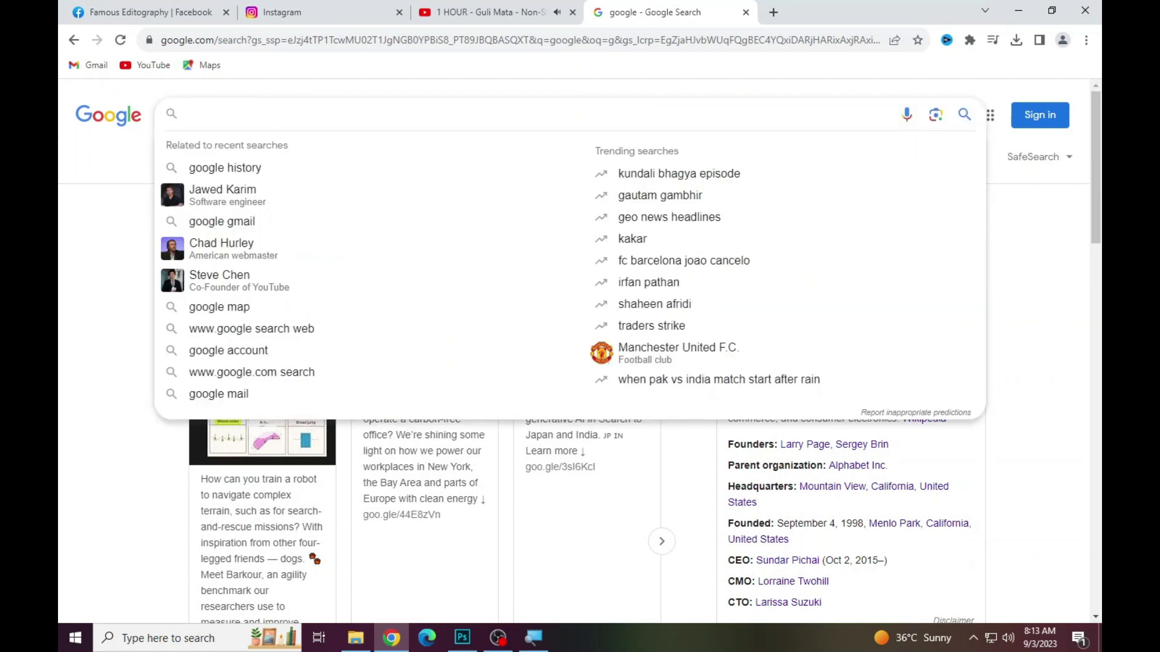
pyautogui.hotkey('ctrl', 'v')
pyautogui.click(276, 145)
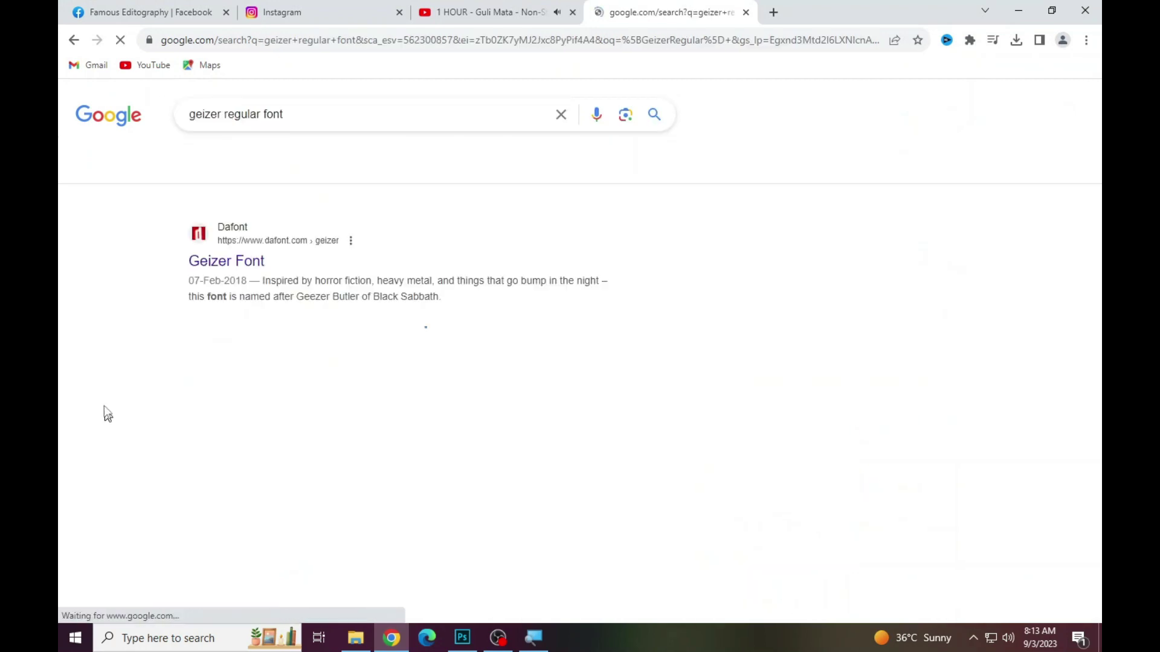
pyautogui.click(232, 263)
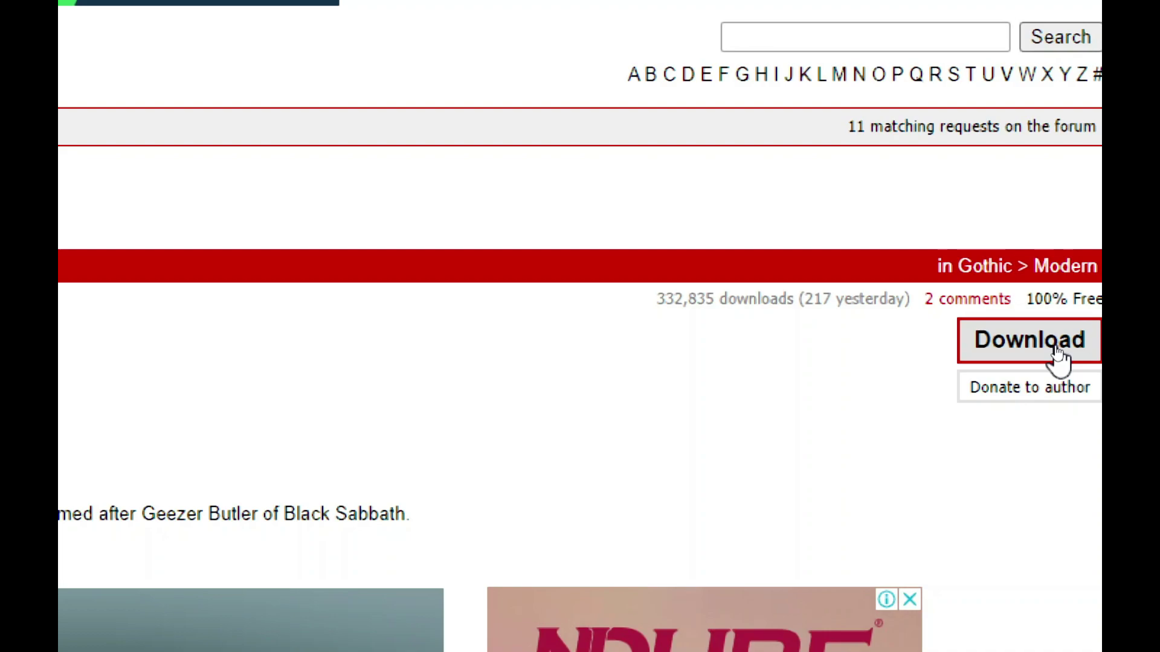
pyautogui.click(1057, 353)
# Step: Download geizer.zip, open it in WinRAR and install Geizer.otf
pyautogui.click(543, 386)
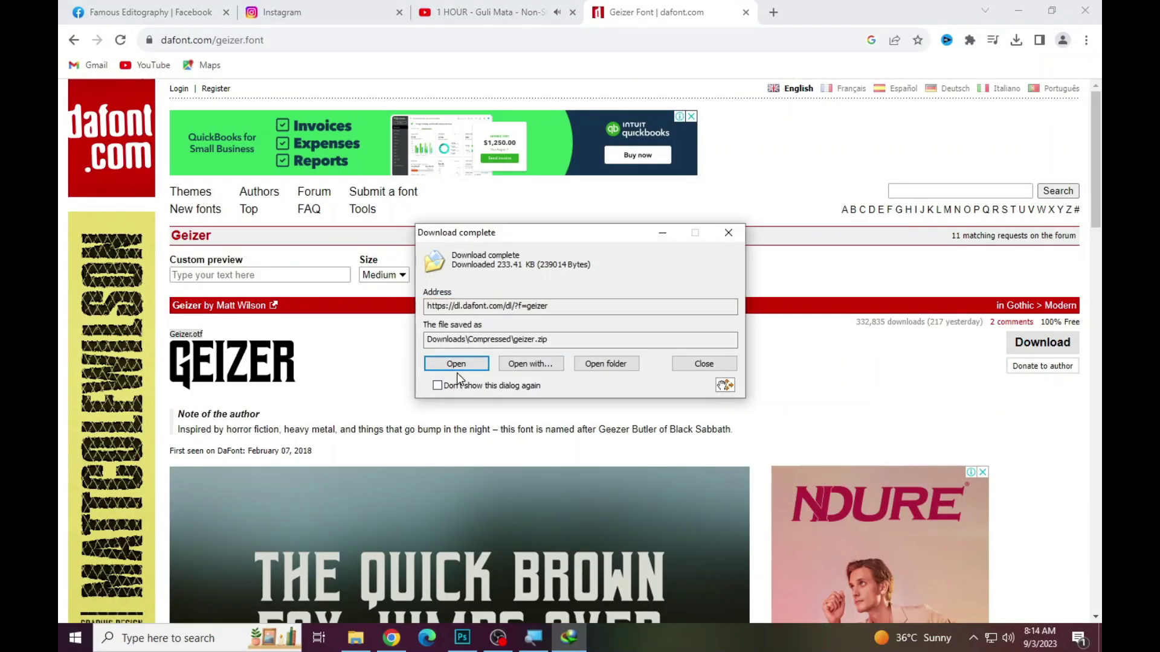
pyautogui.click(465, 365)
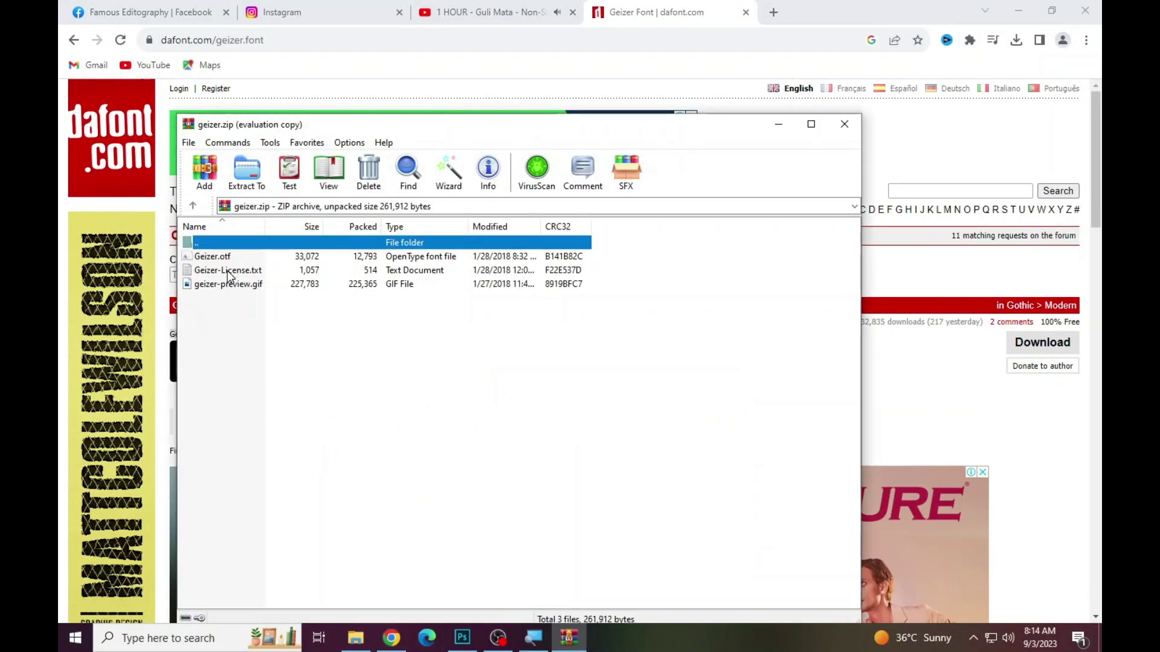
pyautogui.doubleClick(211, 257)
pyautogui.click(179, 94)
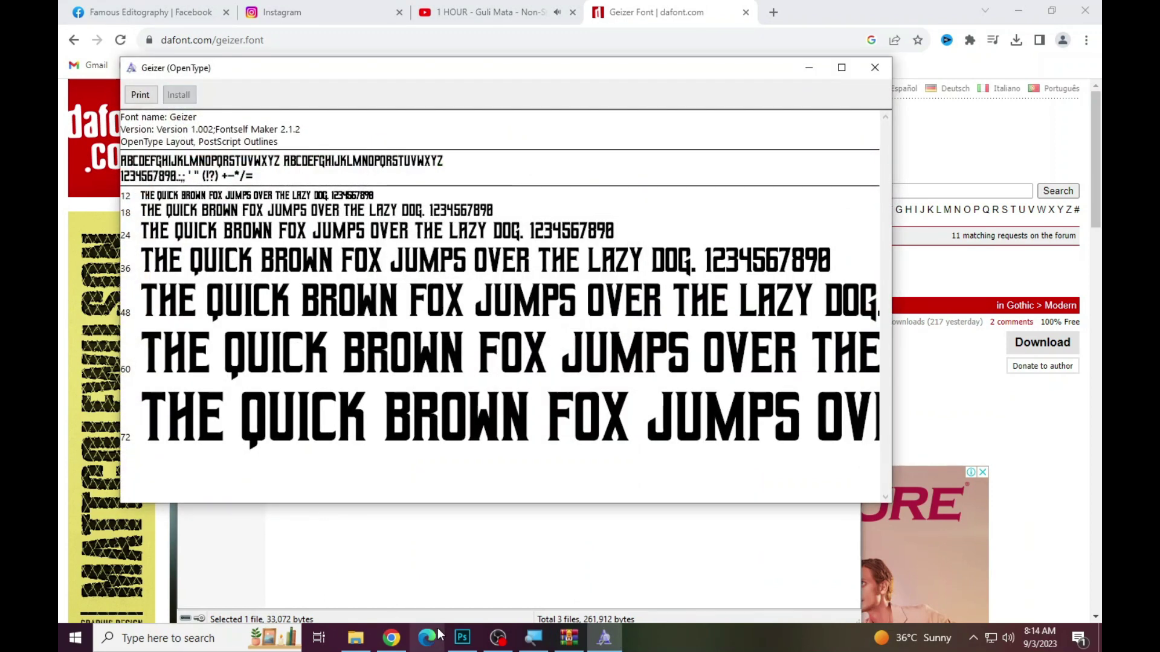
pyautogui.click(463, 638)
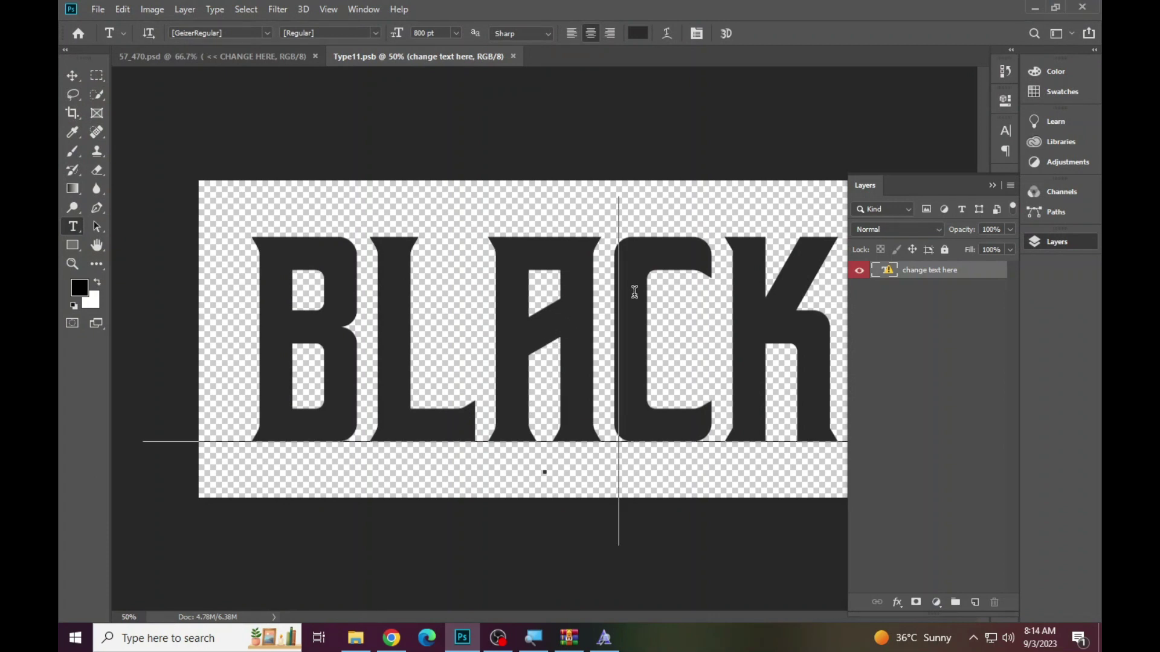
# Step: Replace the BLACK text with AZHAR and commit it
pyautogui.click(634, 292)
pyautogui.click(572, 264)
pyautogui.doubleClick(573, 259)
pyautogui.click(572, 259)
pyautogui.hotkey('ctrl', 'a')
pyautogui.write('AZ')
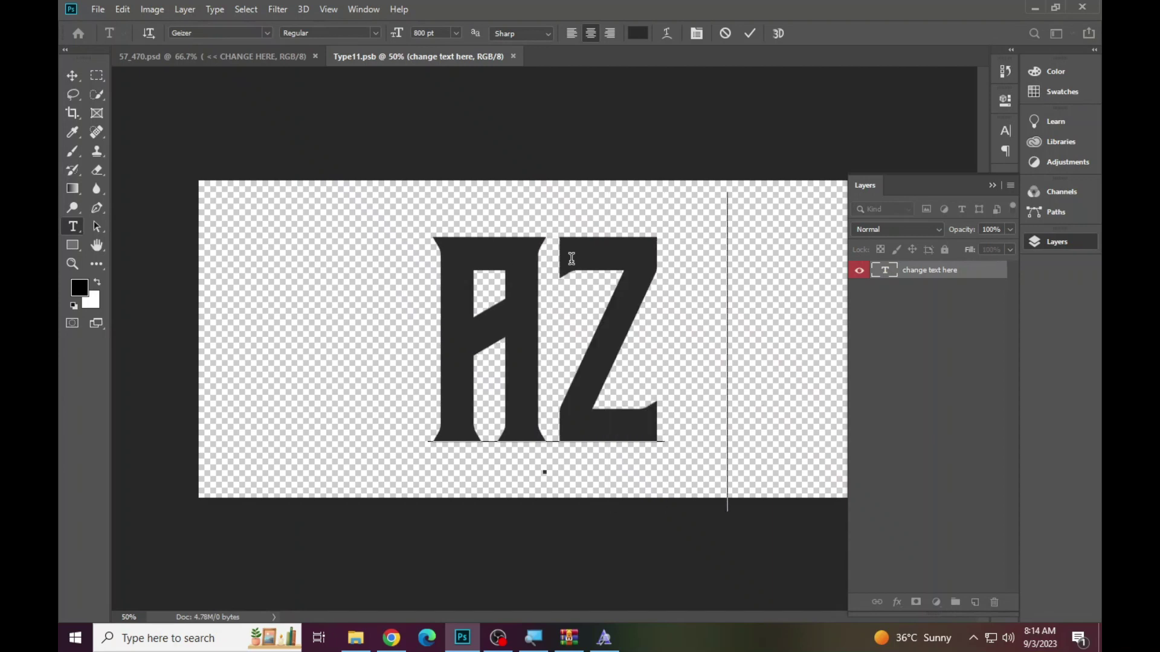
pyautogui.write('HAR')
pyautogui.click(836, 136)
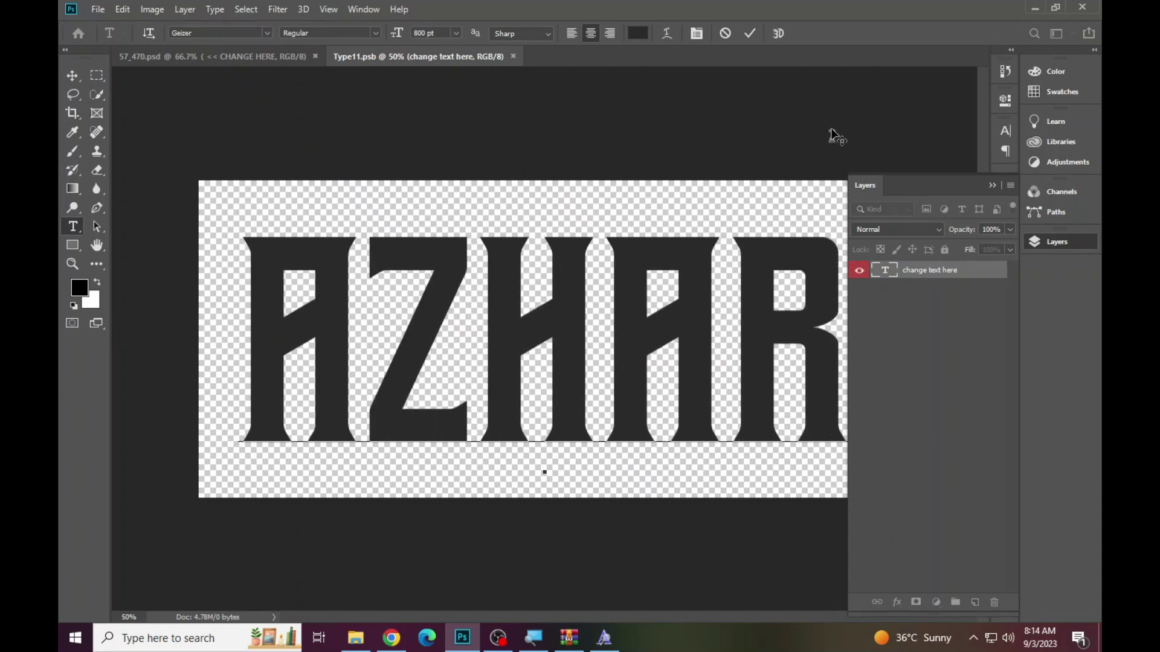
pyautogui.click(751, 34)
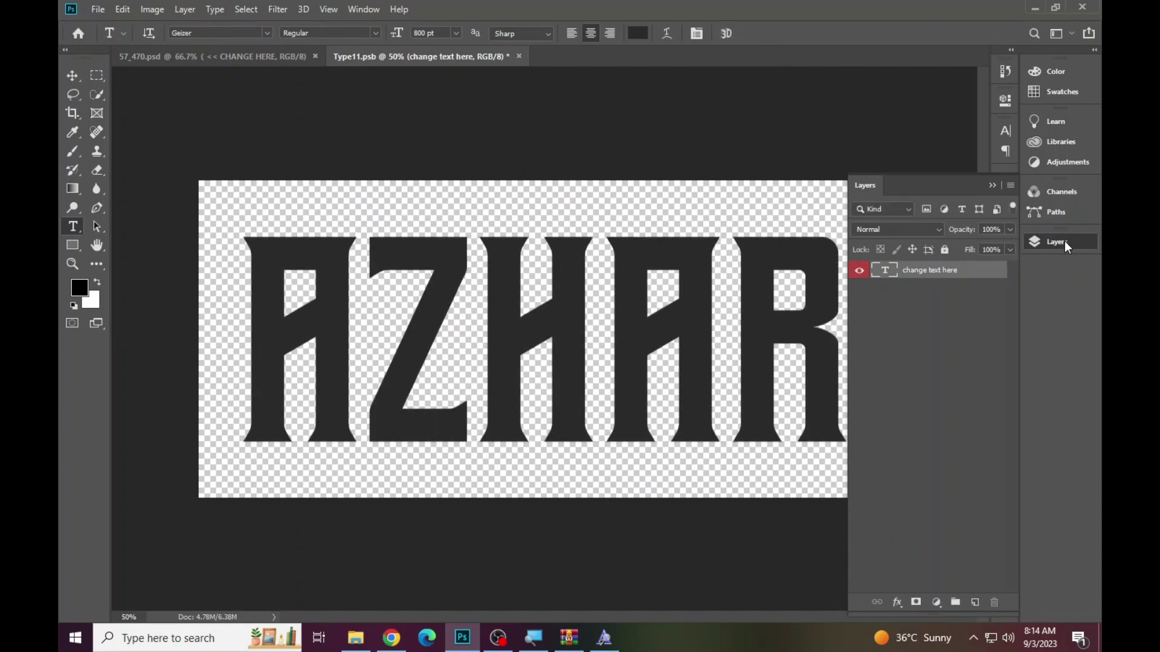
# Step: Save the smart object and zoom in on the AZHAR effect in 57_470.psd
pyautogui.click(1058, 242)
pyautogui.click(98, 9)
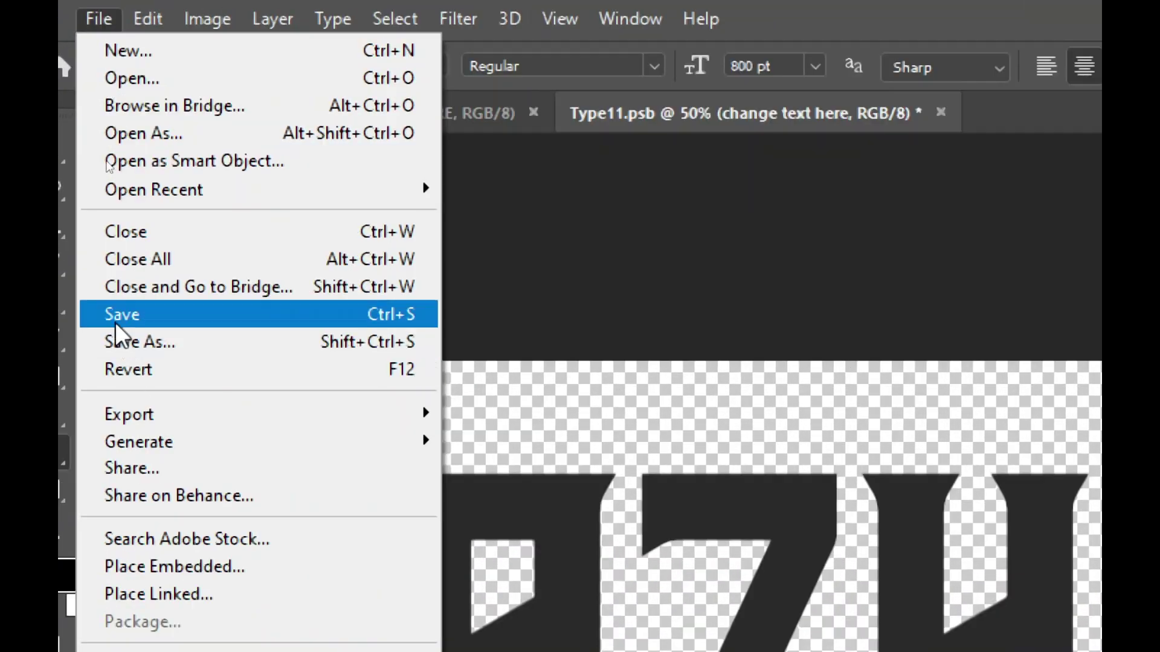
pyautogui.click(117, 323)
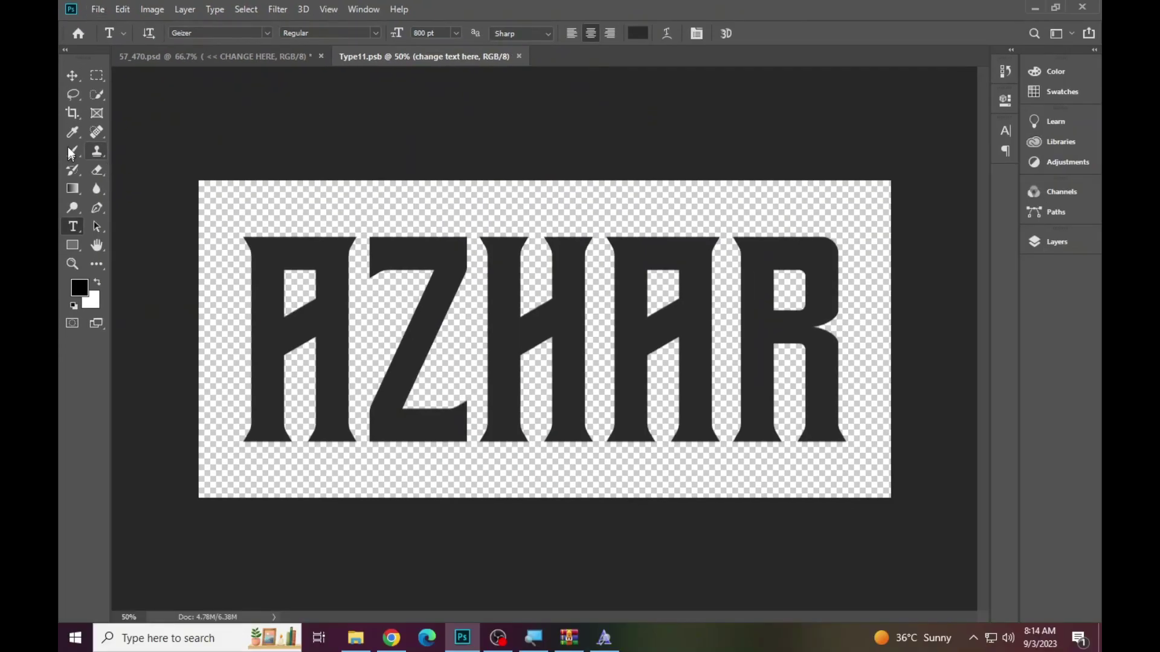
pyautogui.click(215, 57)
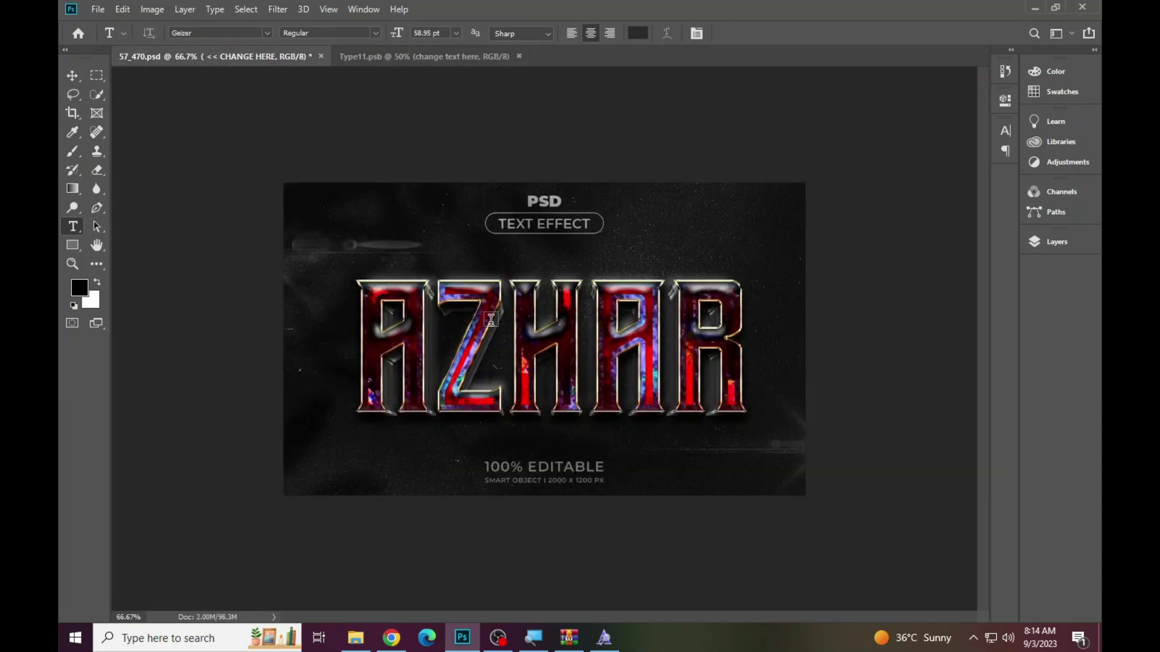
pyautogui.click(72, 264)
pyautogui.click(396, 271)
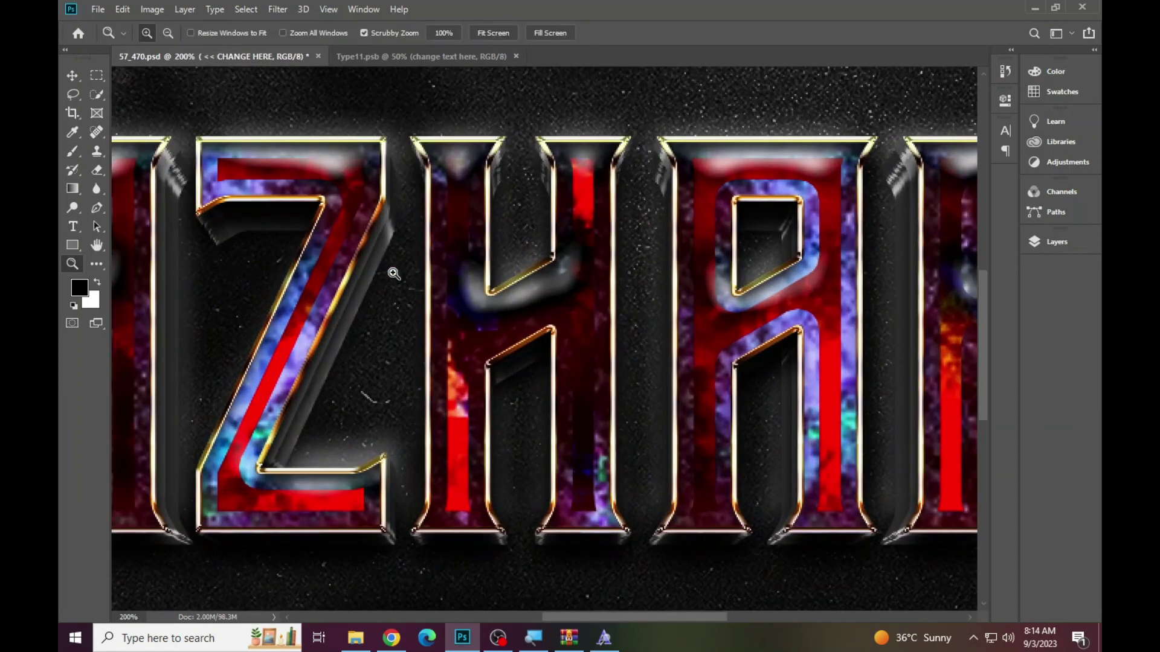
pyautogui.rightClick(416, 284)
pyautogui.click(416, 283)
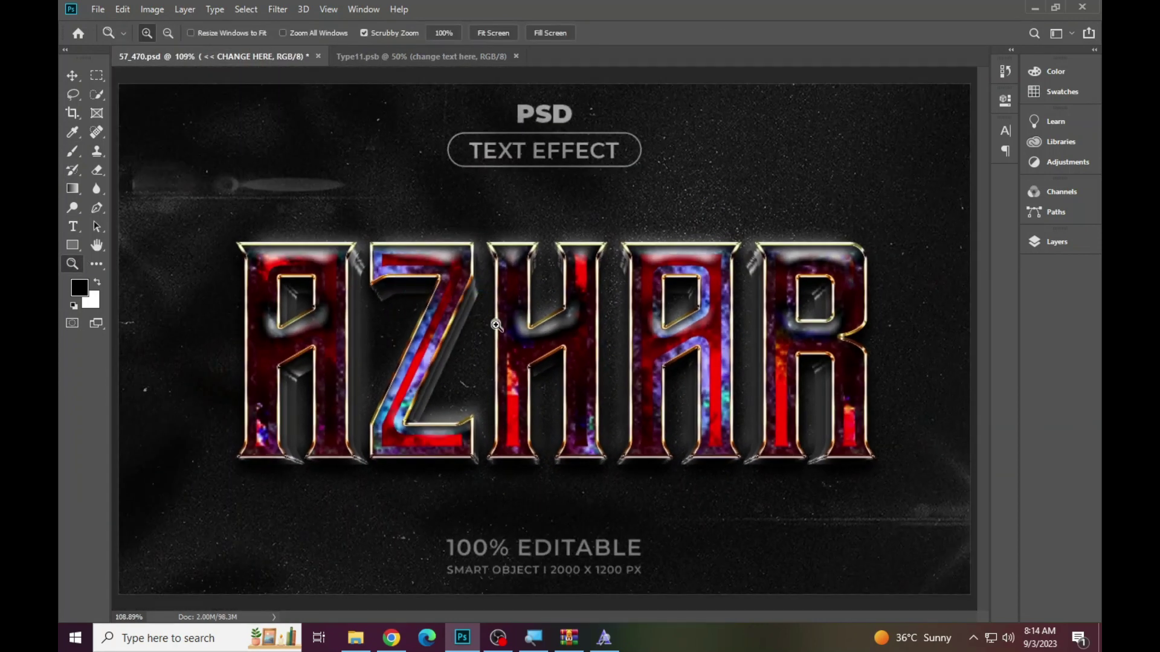
pyautogui.click(1057, 241)
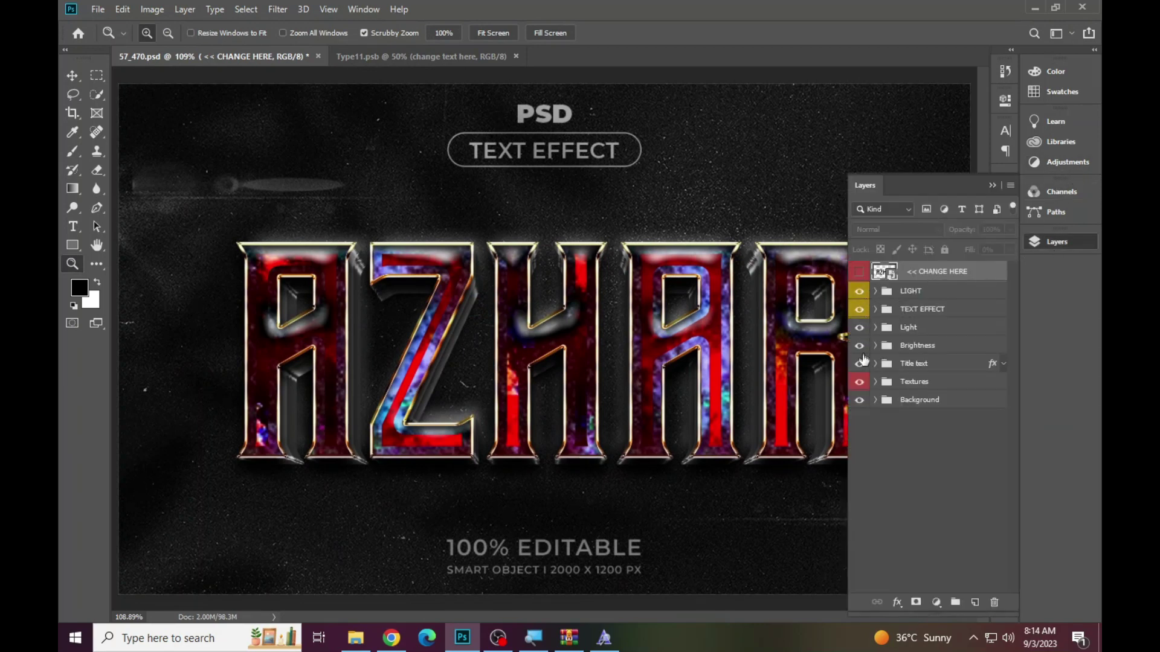
pyautogui.click(1035, 243)
pyautogui.click(496, 296)
pyautogui.rightClick(499, 294)
pyautogui.click(530, 301)
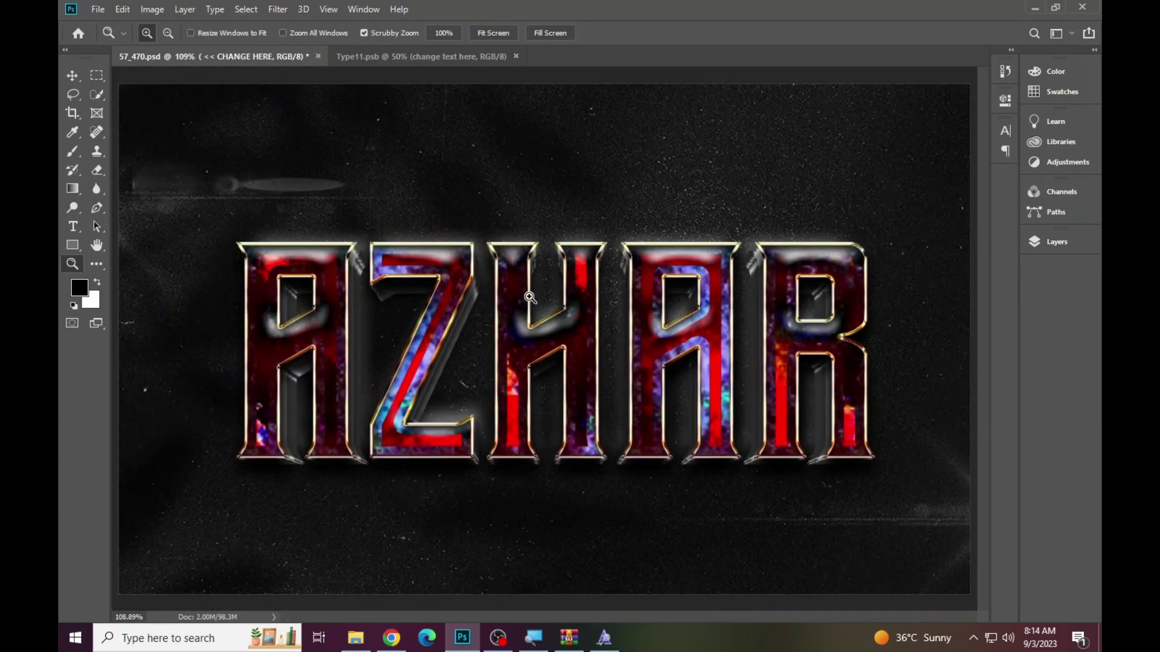
pyautogui.click(355, 638)
# Step: Open 121.psd, skip missing fonts, and open its 'yout text here' smart object
pyautogui.doubleClick(522, 101)
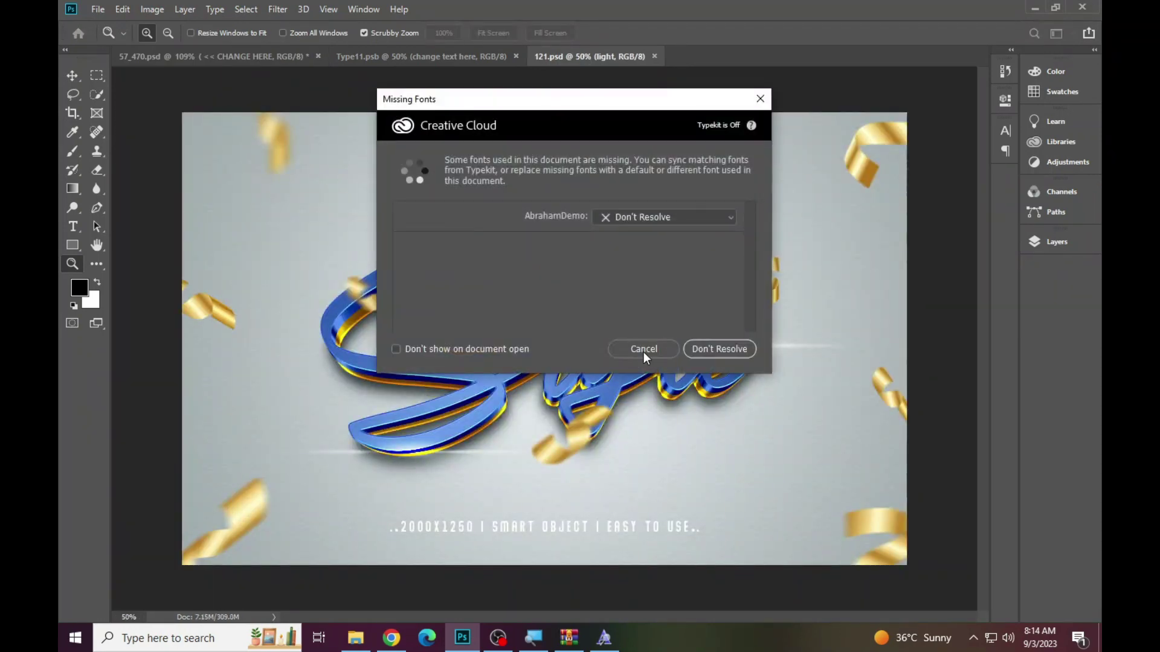
pyautogui.click(644, 355)
pyautogui.click(1063, 243)
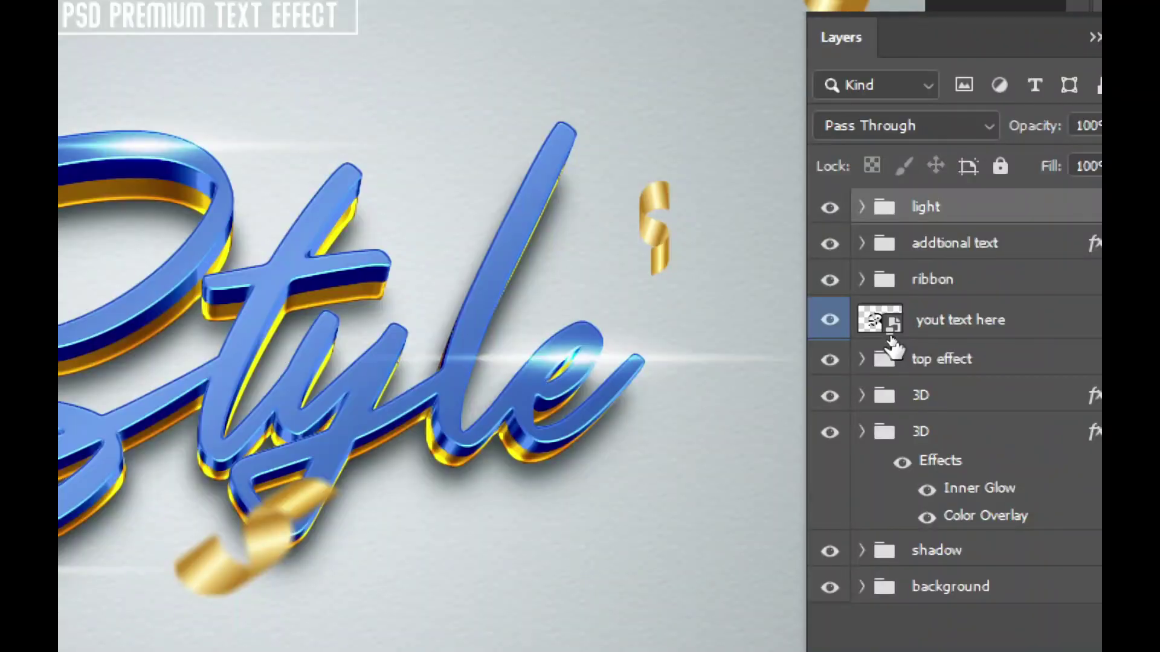
pyautogui.doubleClick(892, 329)
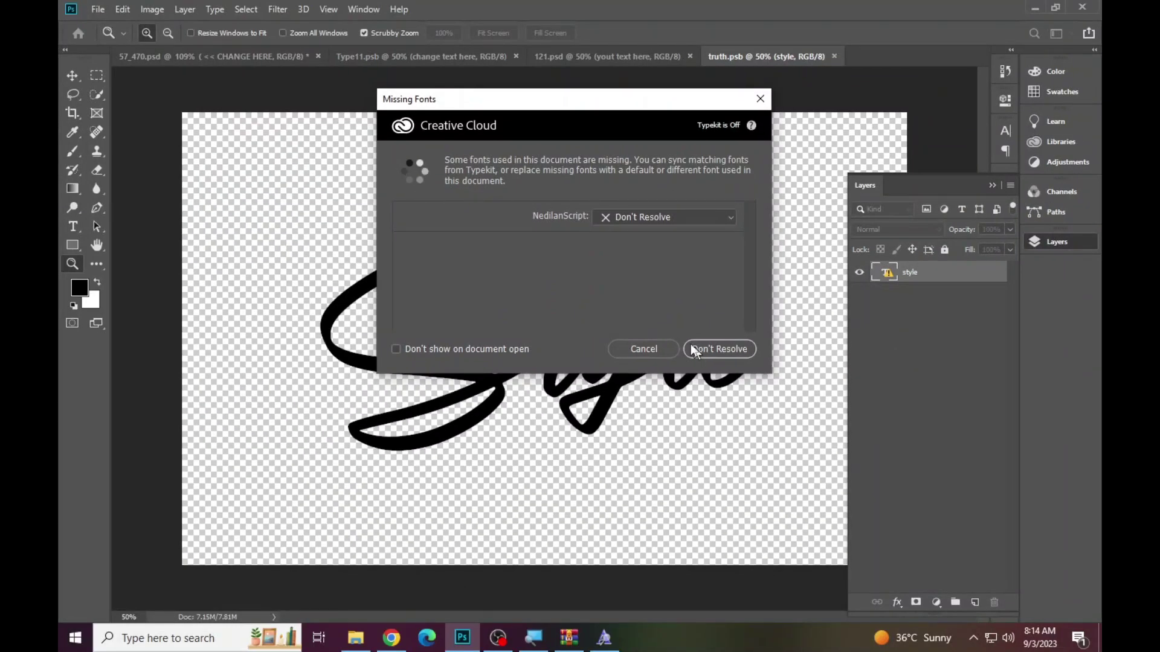
pyautogui.click(693, 350)
# Step: Copy the Style text's font name, NedilanScript, and go back in Chrome
pyautogui.click(77, 231)
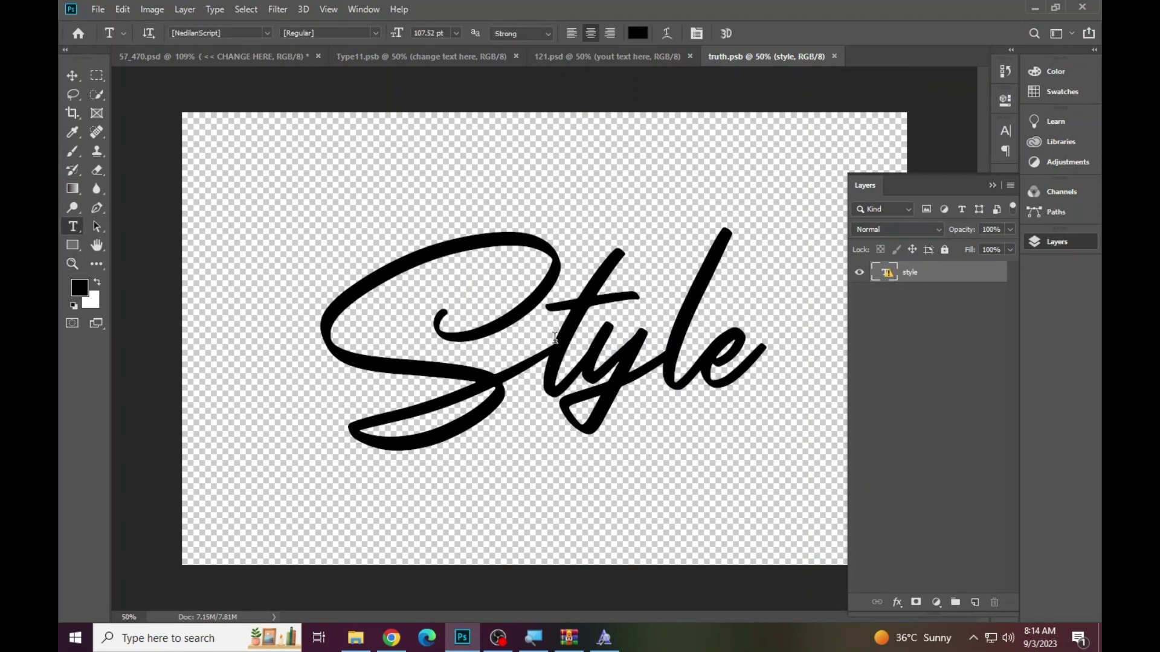
pyautogui.click(552, 329)
pyautogui.click(599, 276)
pyautogui.click(266, 33)
pyautogui.rightClick(228, 34)
pyautogui.click(249, 82)
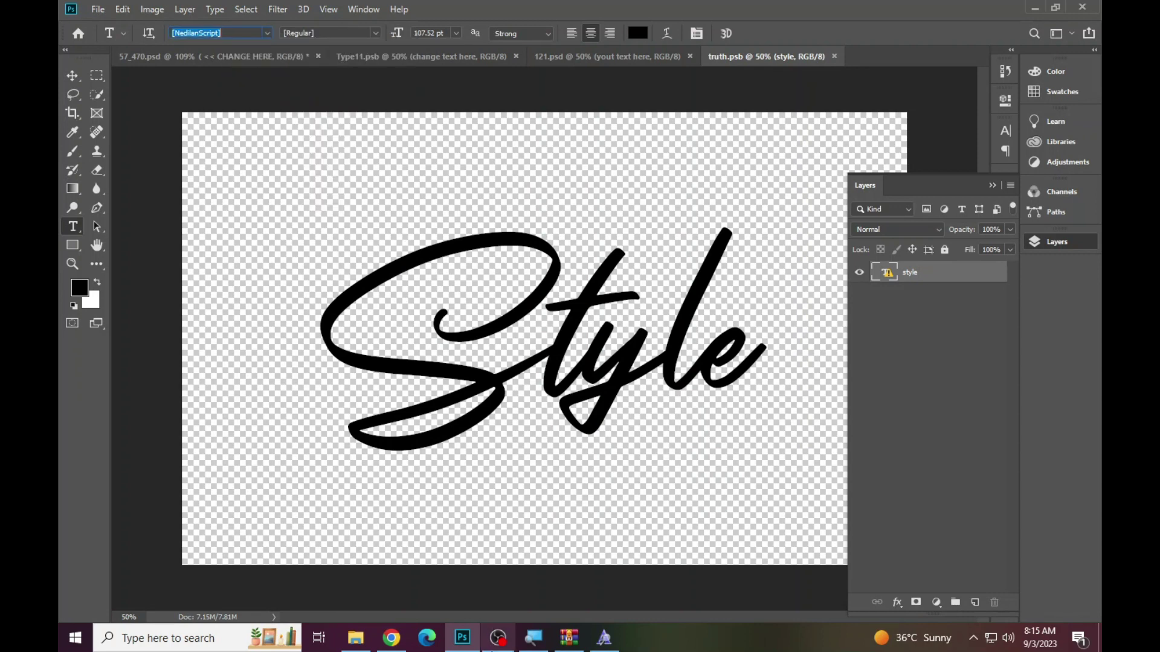
pyautogui.click(392, 637)
pyautogui.hotkey('alt', 'Left')
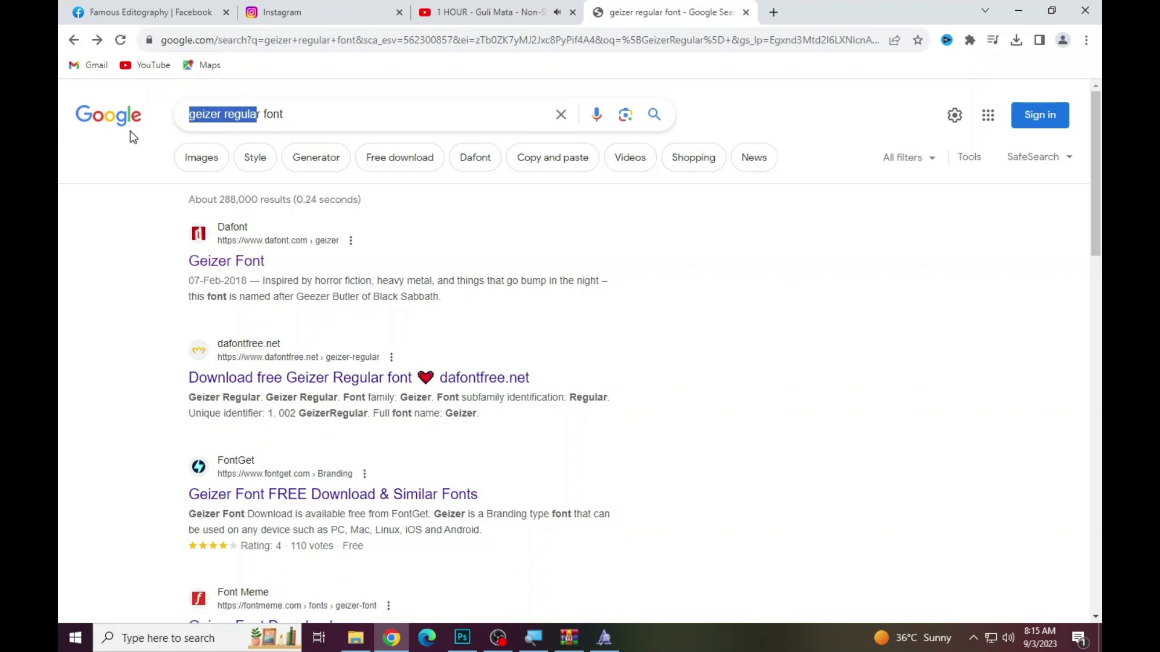
# Step: Search NedilanScript, download Nedilan Script from dafont and install Nedilan.otf
pyautogui.press('BackSpace')
pyautogui.press('BackSpace')
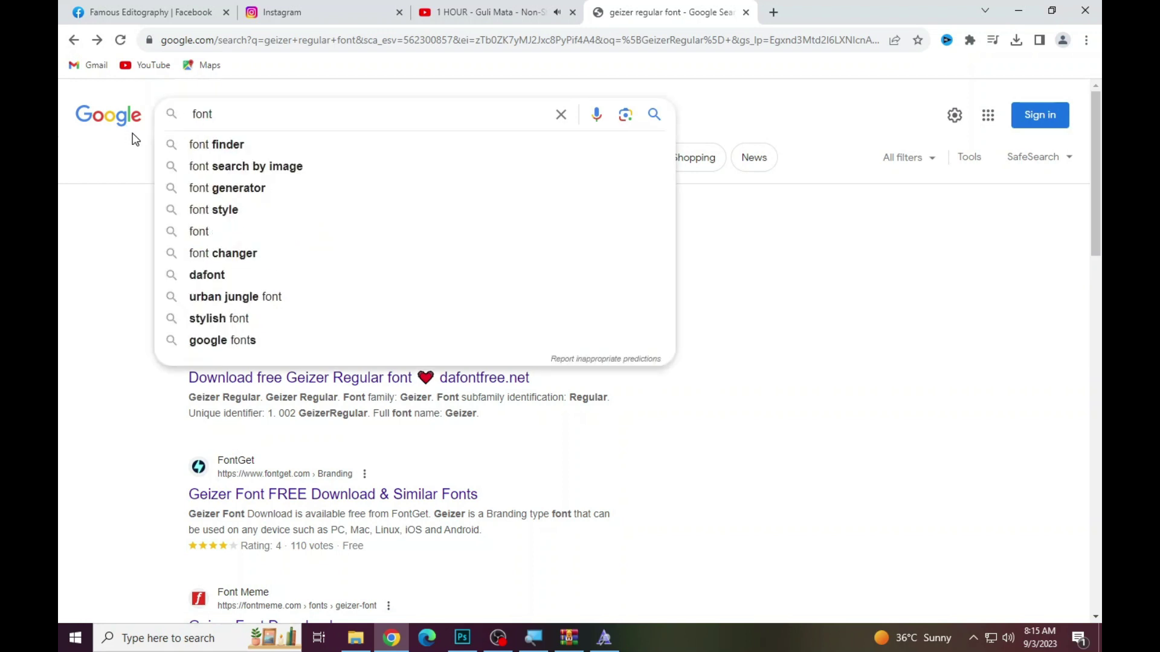
pyautogui.hotkey('ctrl', 'v')
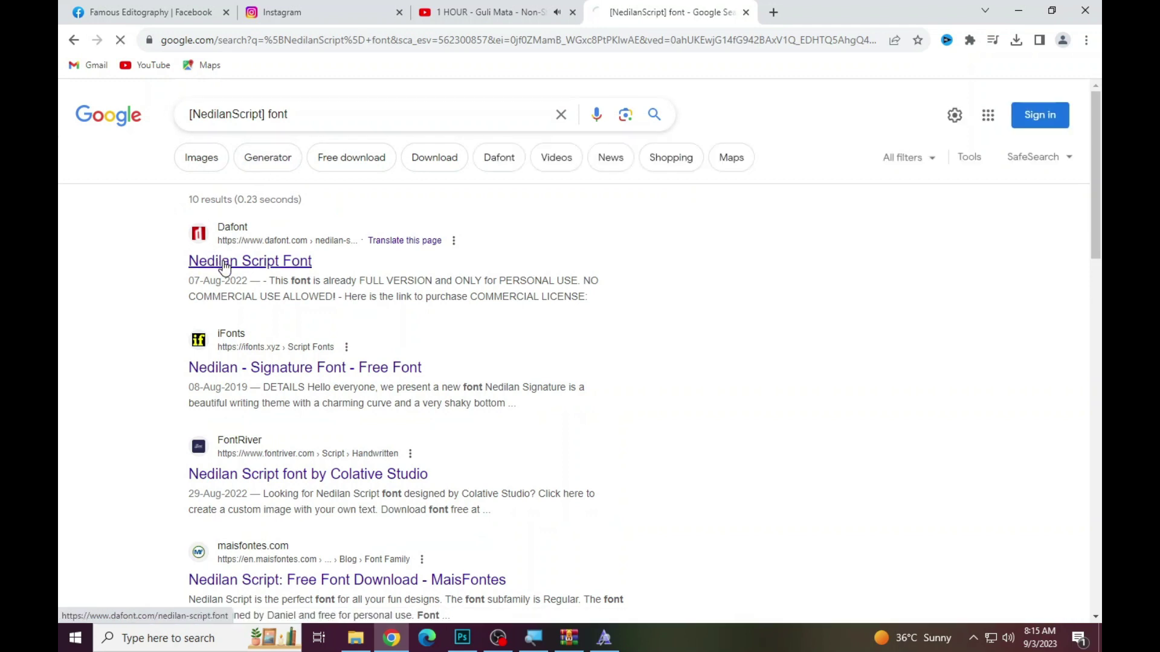
pyautogui.click(225, 264)
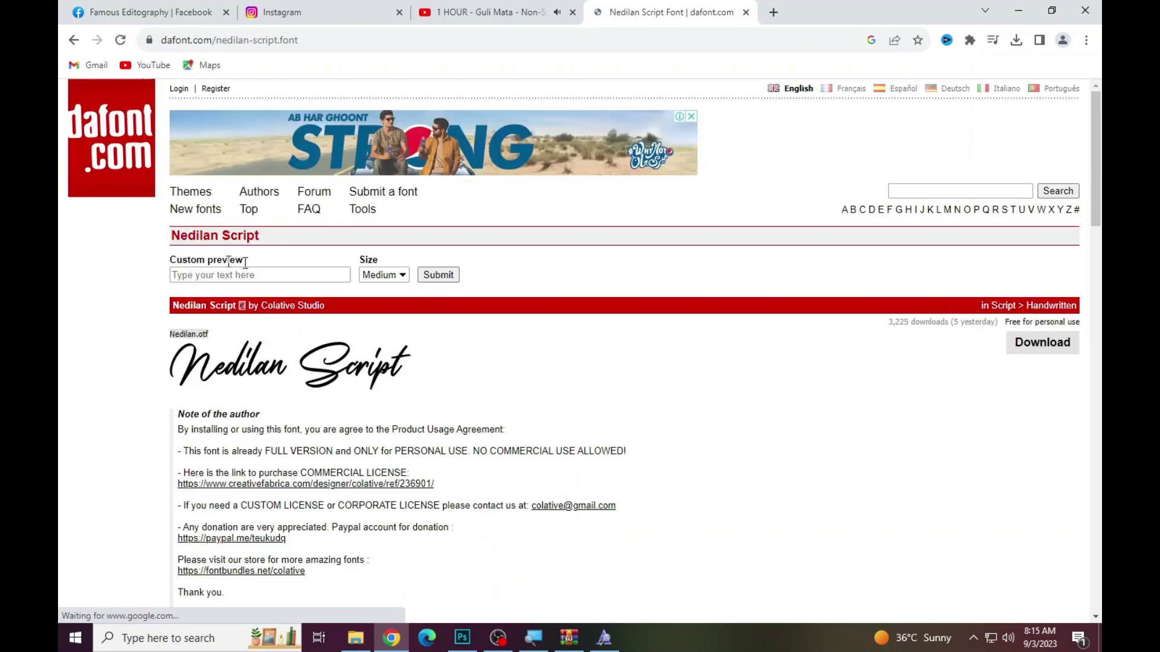
pyautogui.click(1040, 344)
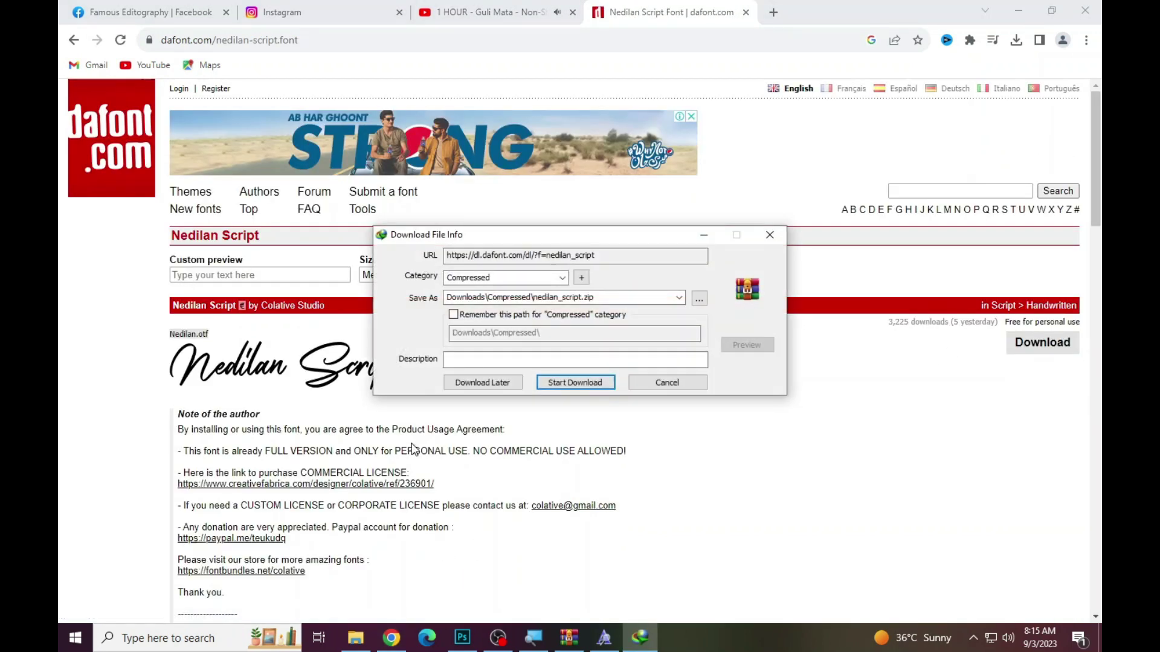
pyautogui.click(579, 381)
pyautogui.click(473, 366)
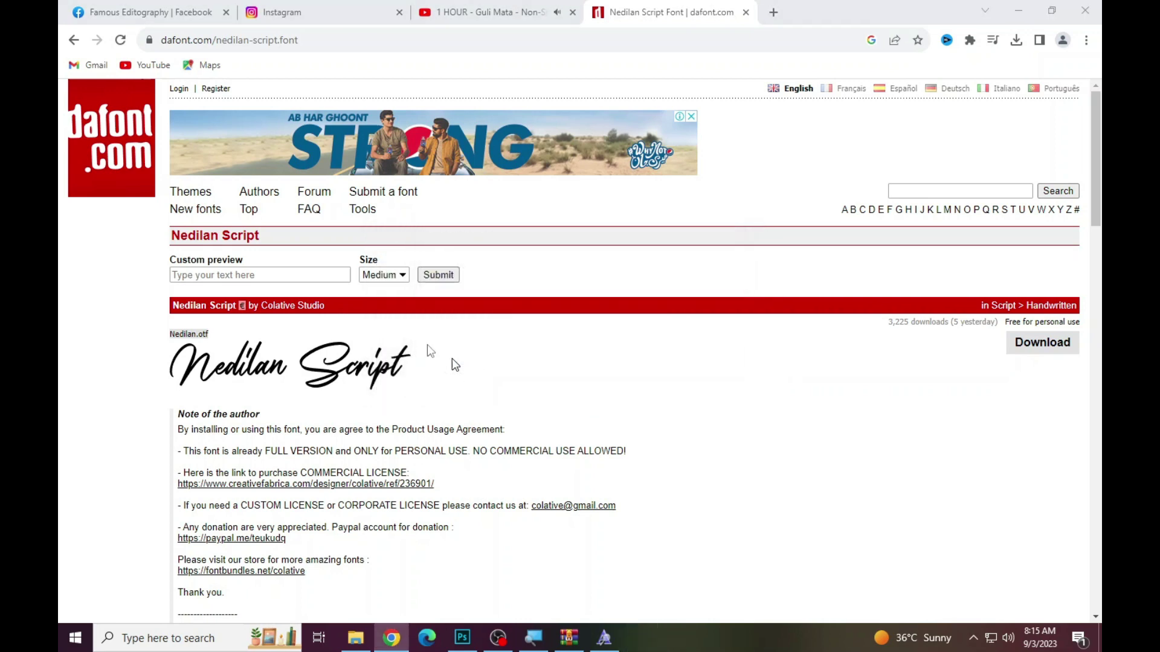
pyautogui.doubleClick(220, 259)
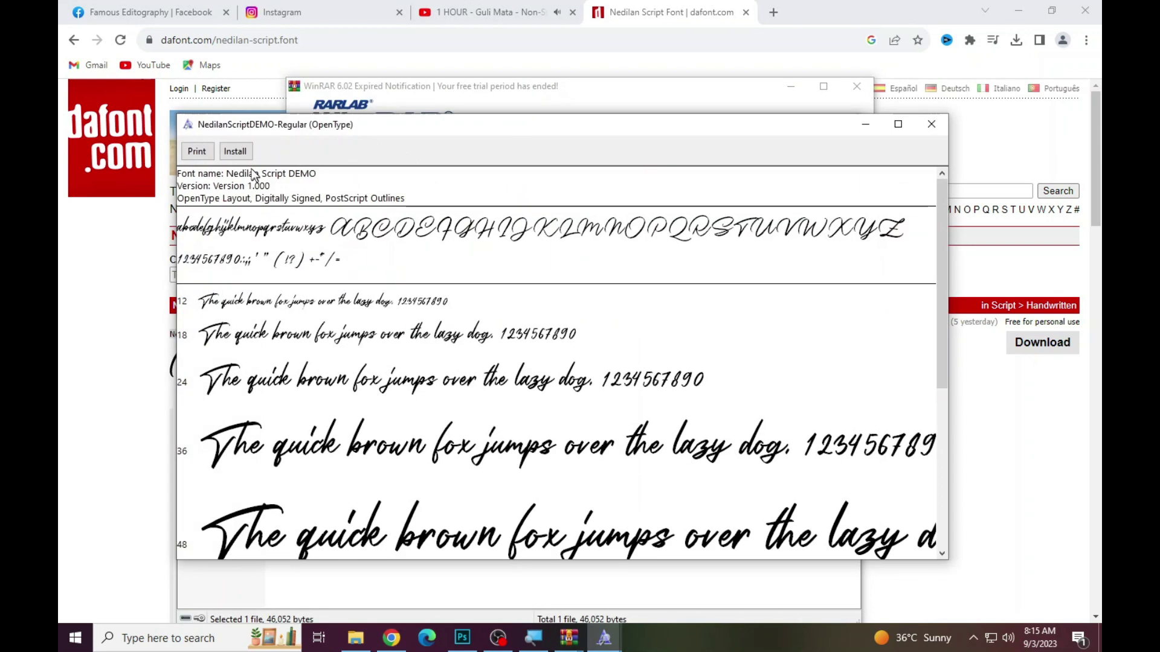
pyautogui.click(235, 151)
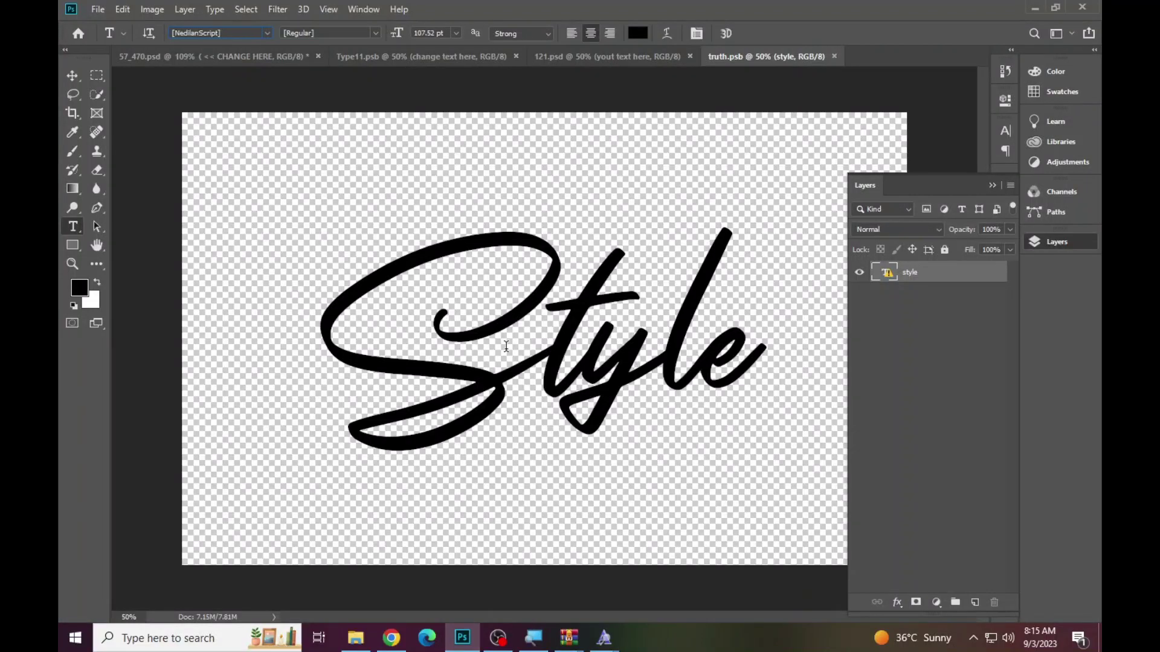
# Step: Apply the Nedlian Script DEMO font to the Style text
pyautogui.click(508, 355)
pyautogui.click(601, 276)
pyautogui.click(558, 322)
pyautogui.click(541, 275)
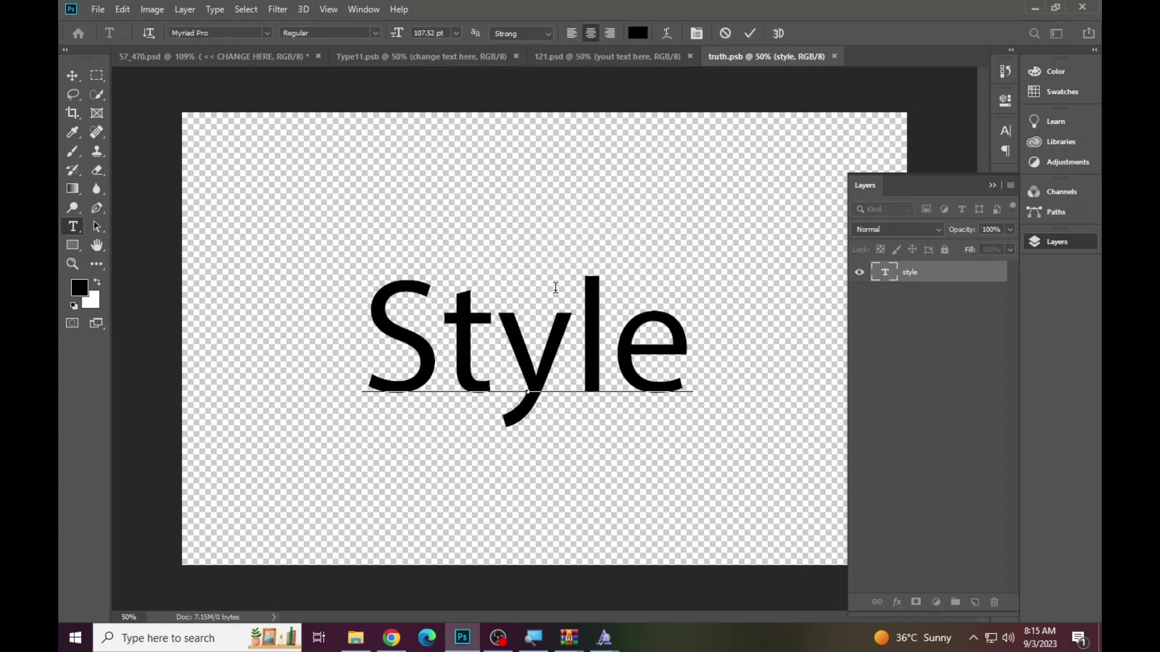
pyautogui.hotkey('ctrl', 'a')
pyautogui.rightClick(231, 32)
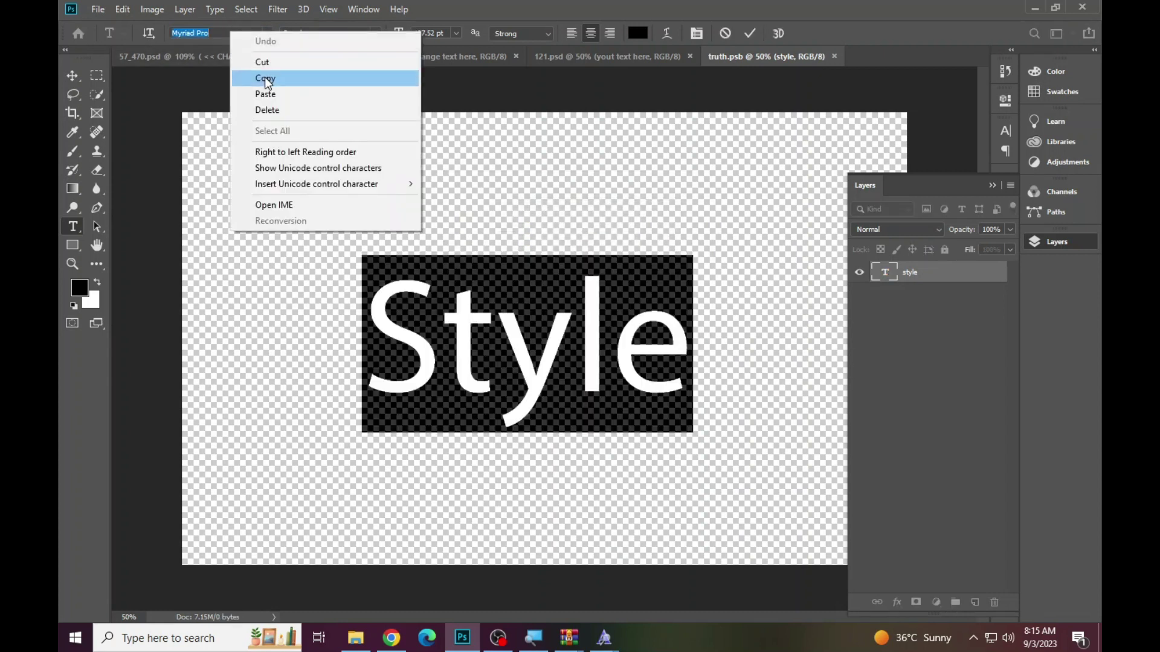
pyautogui.click(272, 93)
pyautogui.press('BackSpace')
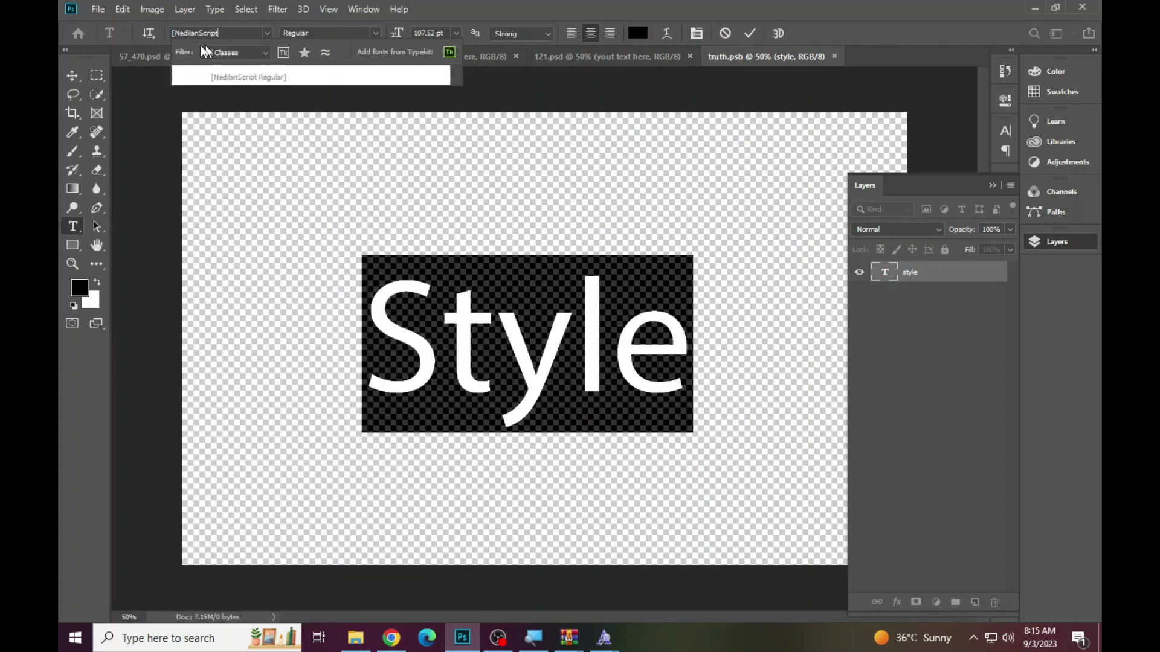
pyautogui.press('Home')
pyautogui.press('Delete')
pyautogui.click(260, 78)
# Step: Retype the text as White, turn off All Caps, and commit it
pyautogui.click(563, 359)
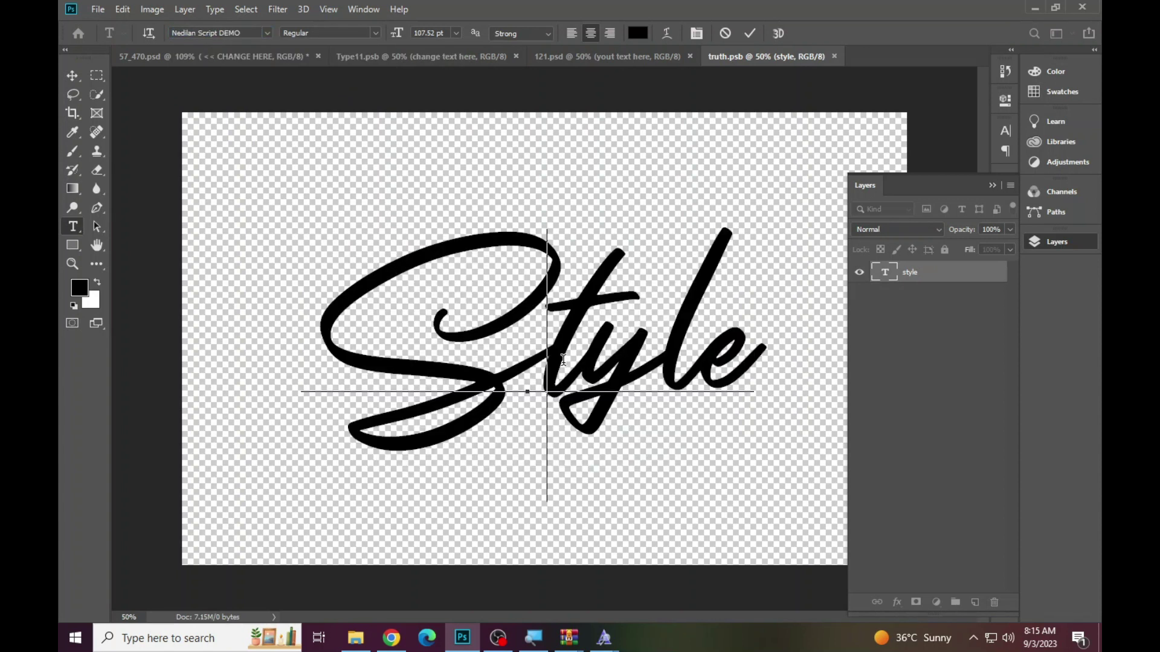
pyautogui.hotkey('ctrl', 'a')
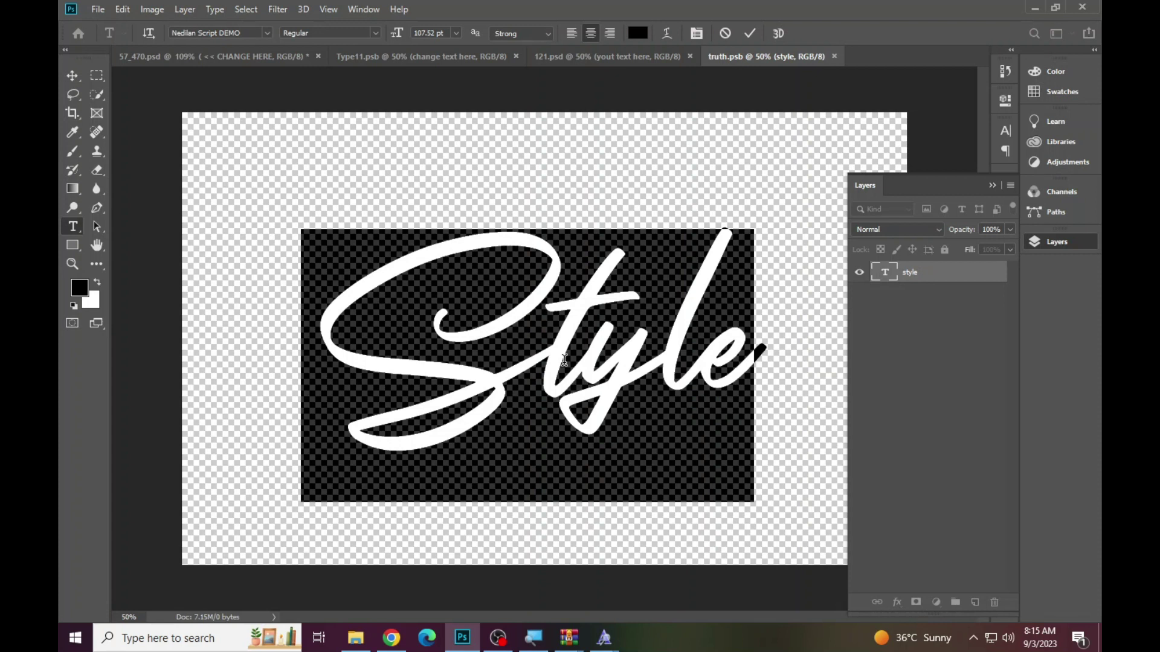
pyautogui.write('WH')
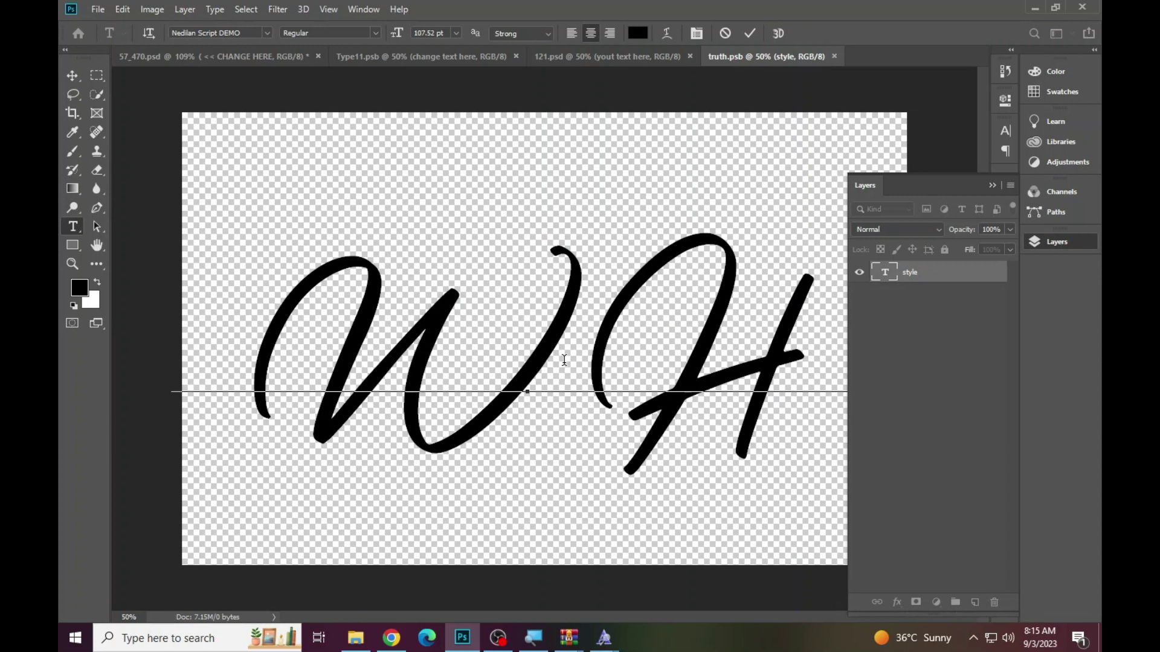
pyautogui.write('IV')
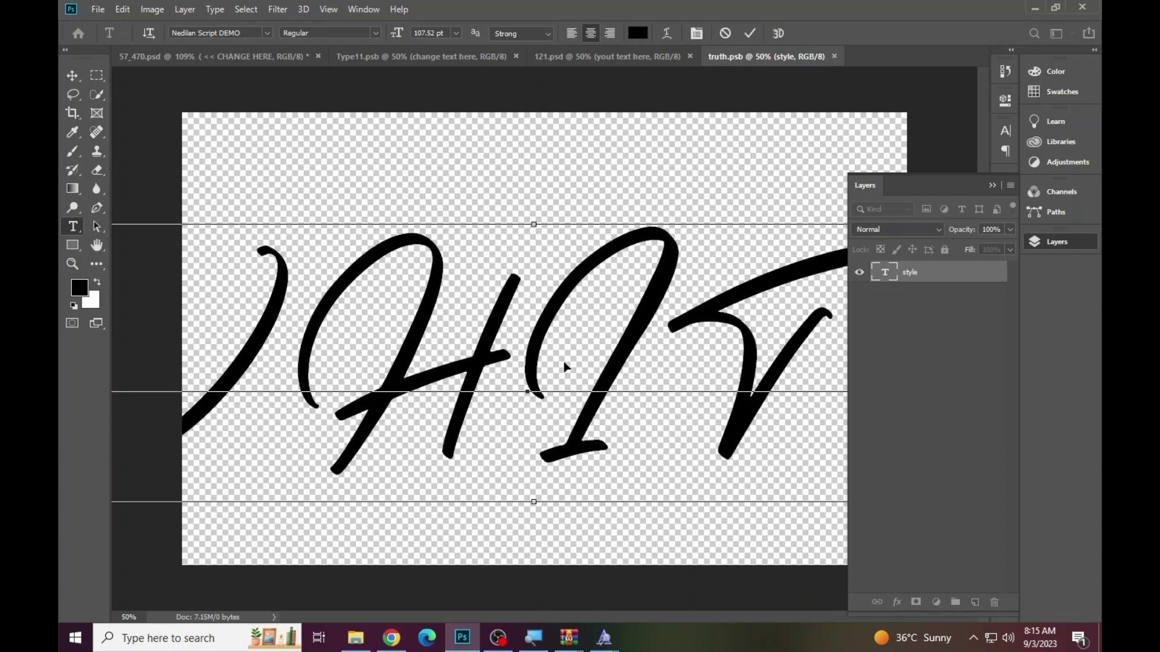
pyautogui.hotkey('ctrl', 'a')
pyautogui.click(695, 33)
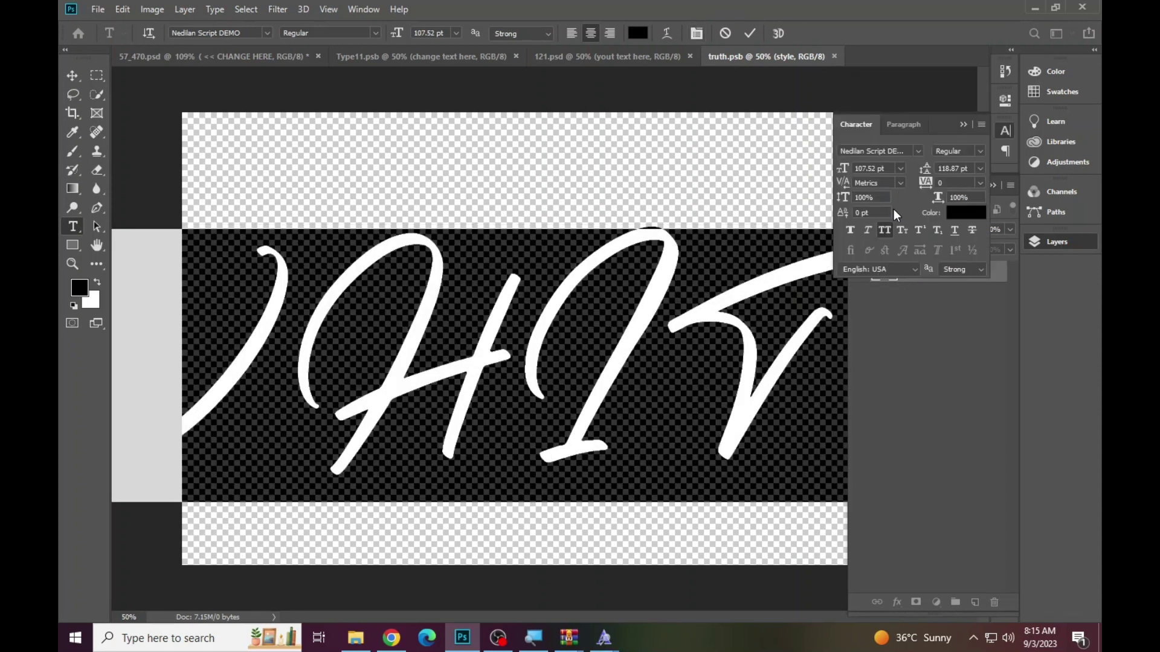
pyautogui.click(884, 230)
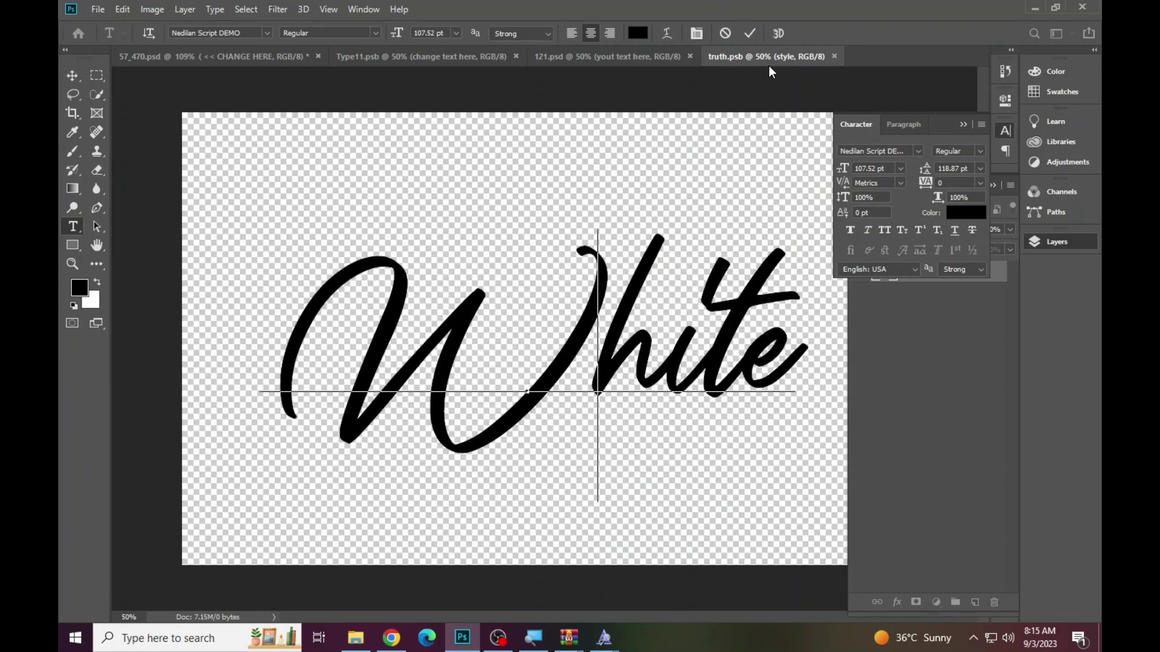
pyautogui.click(751, 39)
# Step: Save the retyped smart object and return to the 121.psd mockup
pyautogui.click(98, 9)
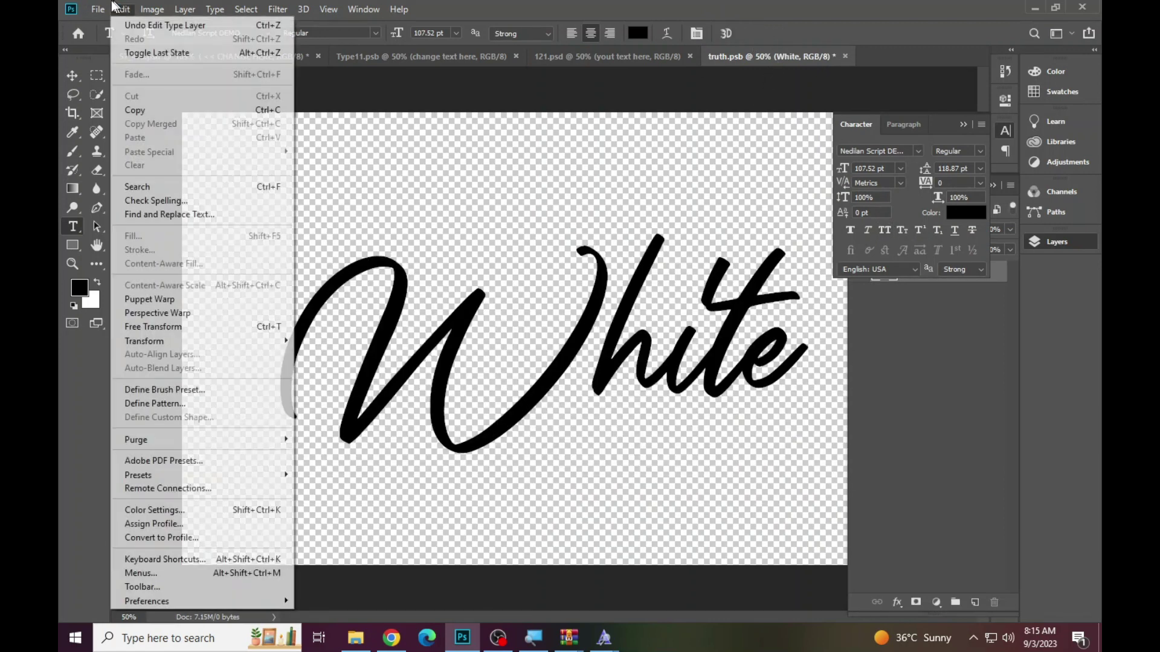
pyautogui.click(112, 157)
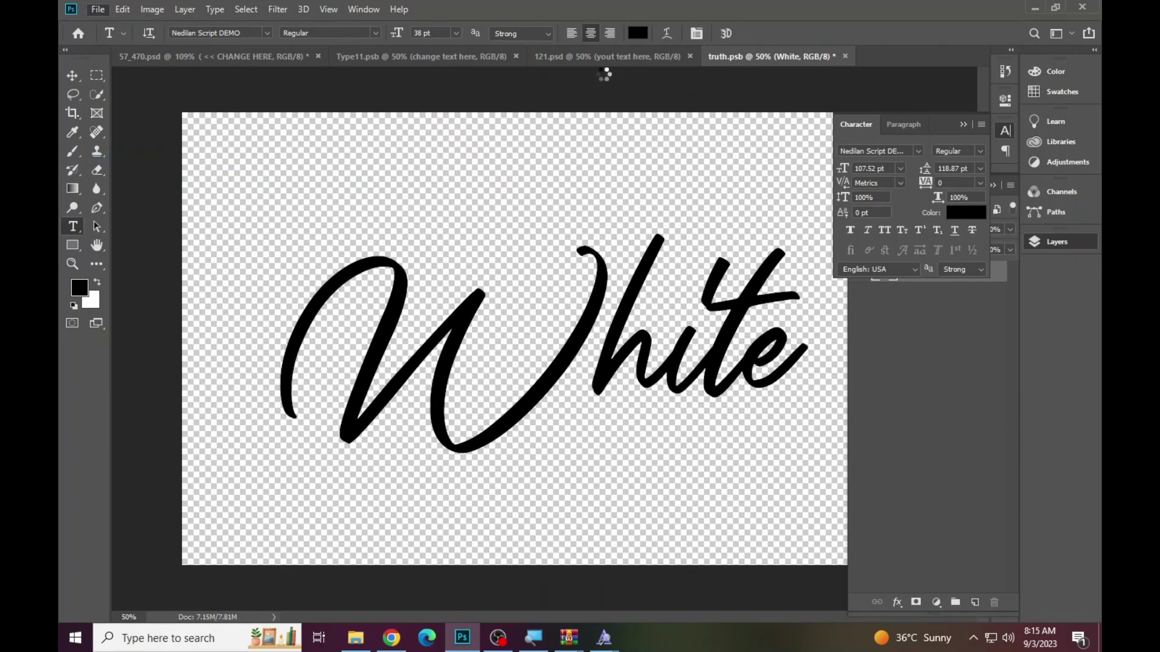
pyautogui.click(604, 56)
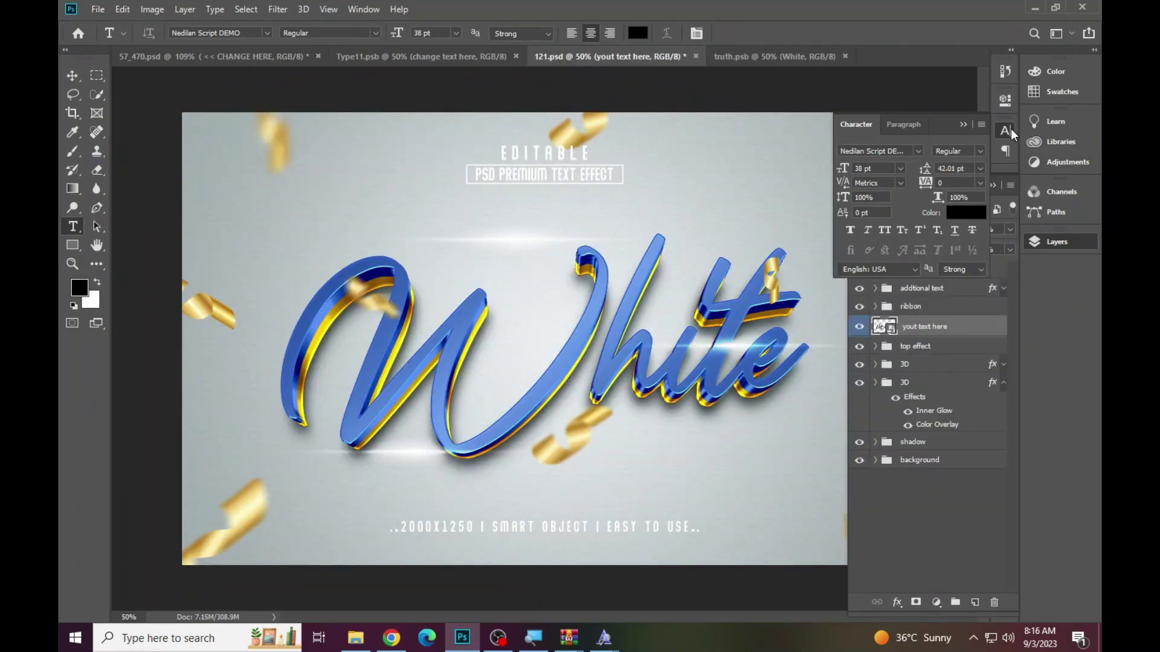
# Step: Hide the additional text layer in the 121 mockup
pyautogui.click(1007, 131)
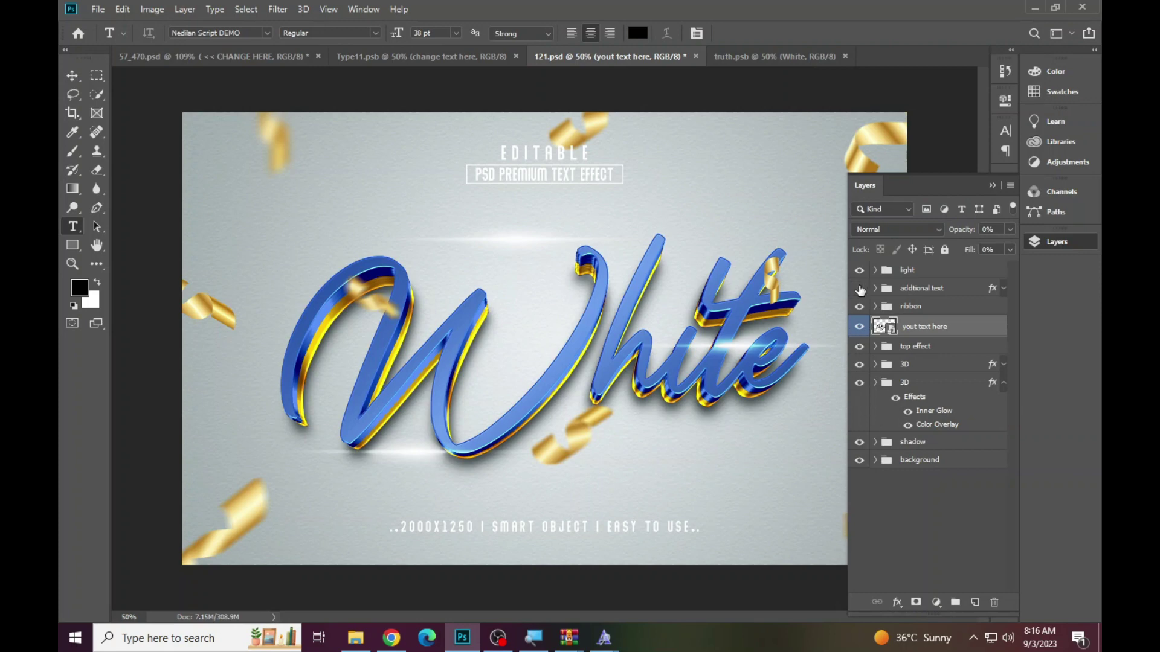
pyautogui.click(859, 288)
pyautogui.click(1066, 241)
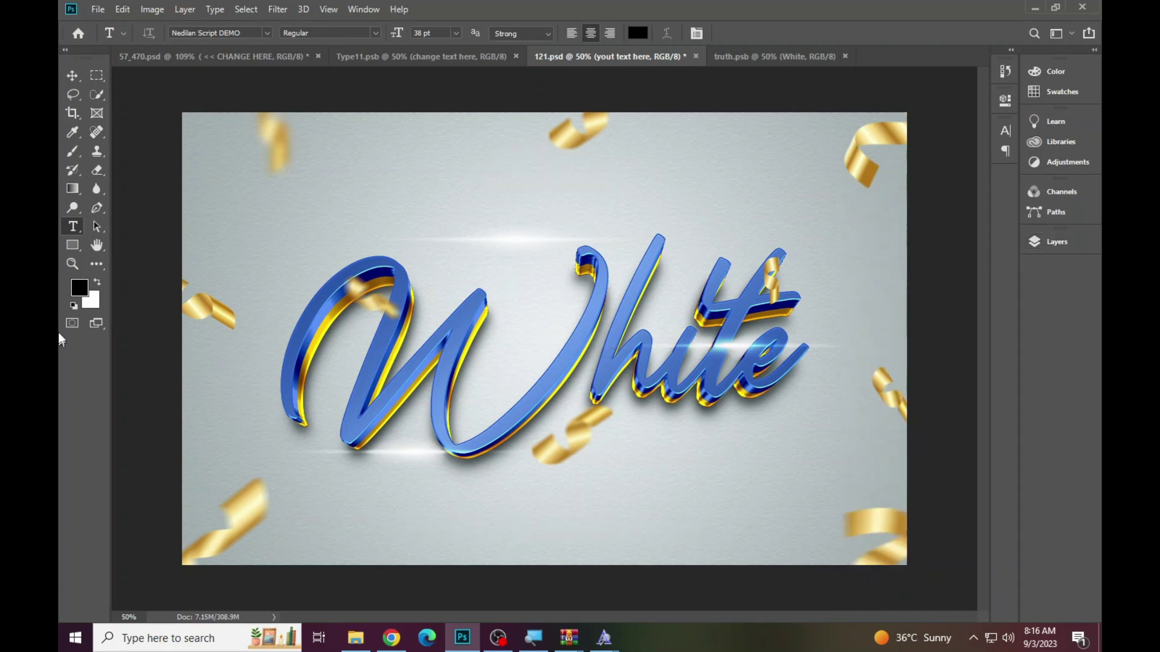
# Step: Zoom in on the White effect, fit it on screen, then open 149.psd
pyautogui.click(73, 264)
pyautogui.moveTo(661, 319); pyautogui.dragTo(731, 323)
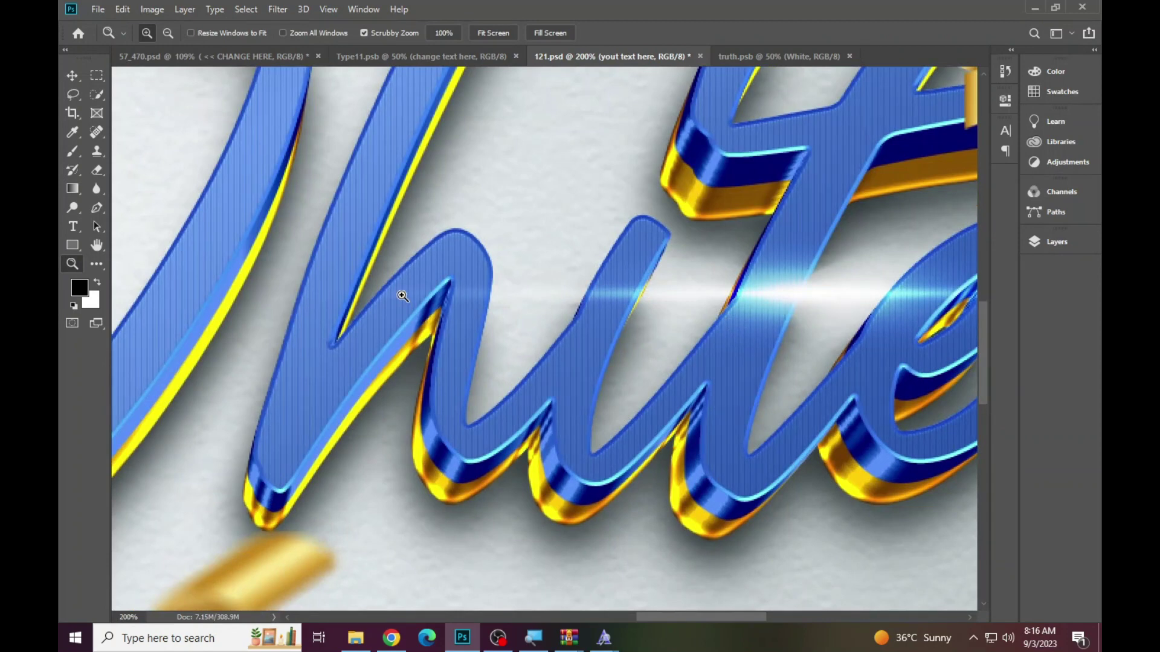
pyautogui.rightClick(406, 301)
pyautogui.click(423, 305)
pyautogui.click(325, 294)
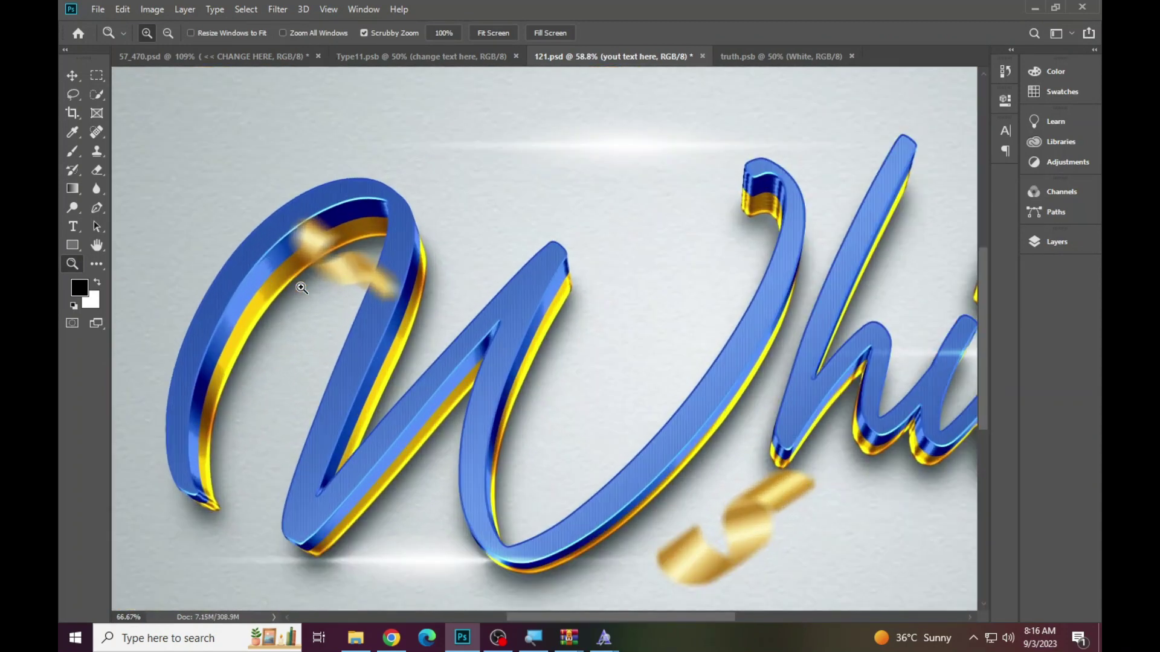
pyautogui.rightClick(325, 294)
pyautogui.click(338, 297)
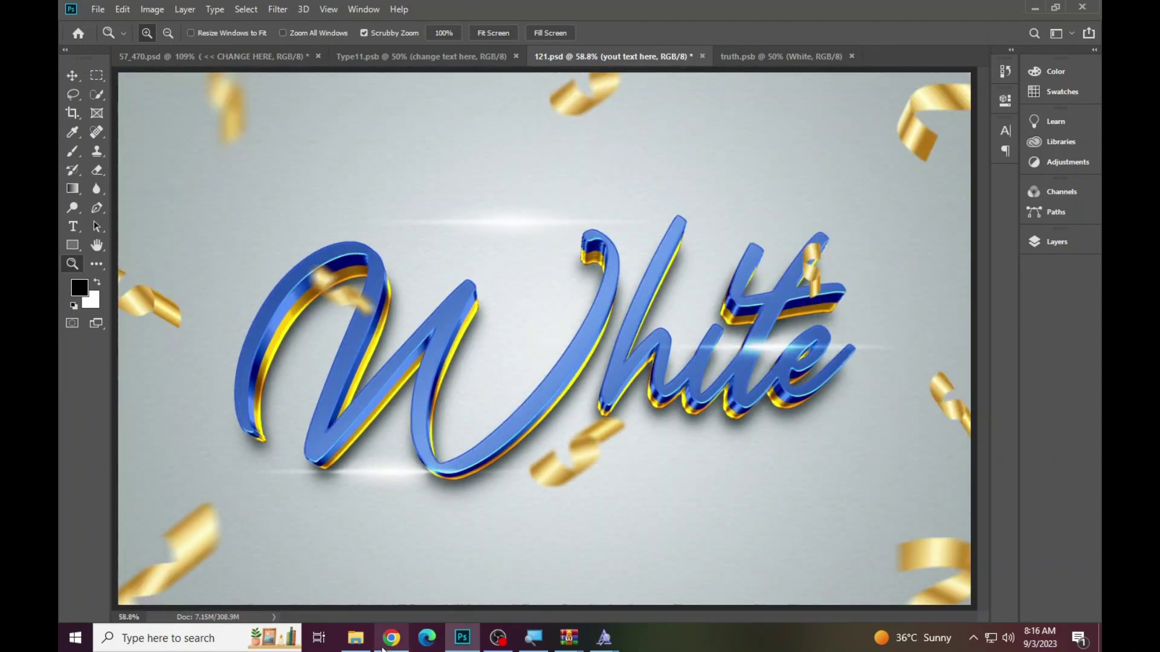
pyautogui.click(355, 637)
pyautogui.doubleClick(678, 127)
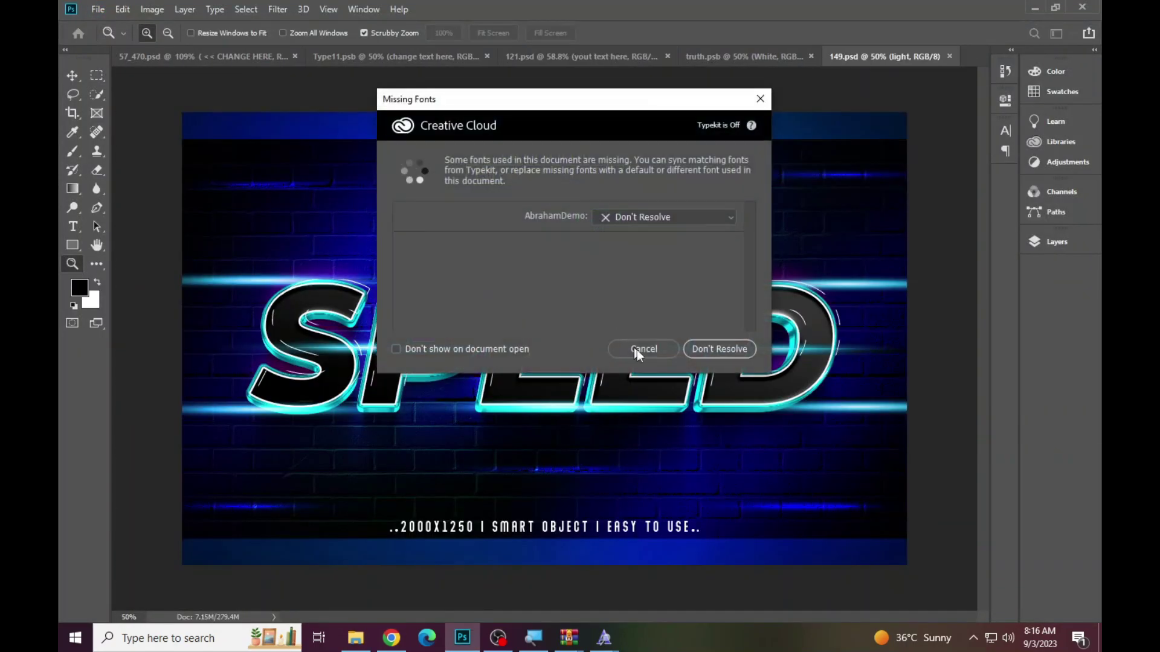
# Step: Dismiss the missing-fonts warning and open the 'your text here' smart object's contents
pyautogui.click(637, 350)
pyautogui.click(1054, 241)
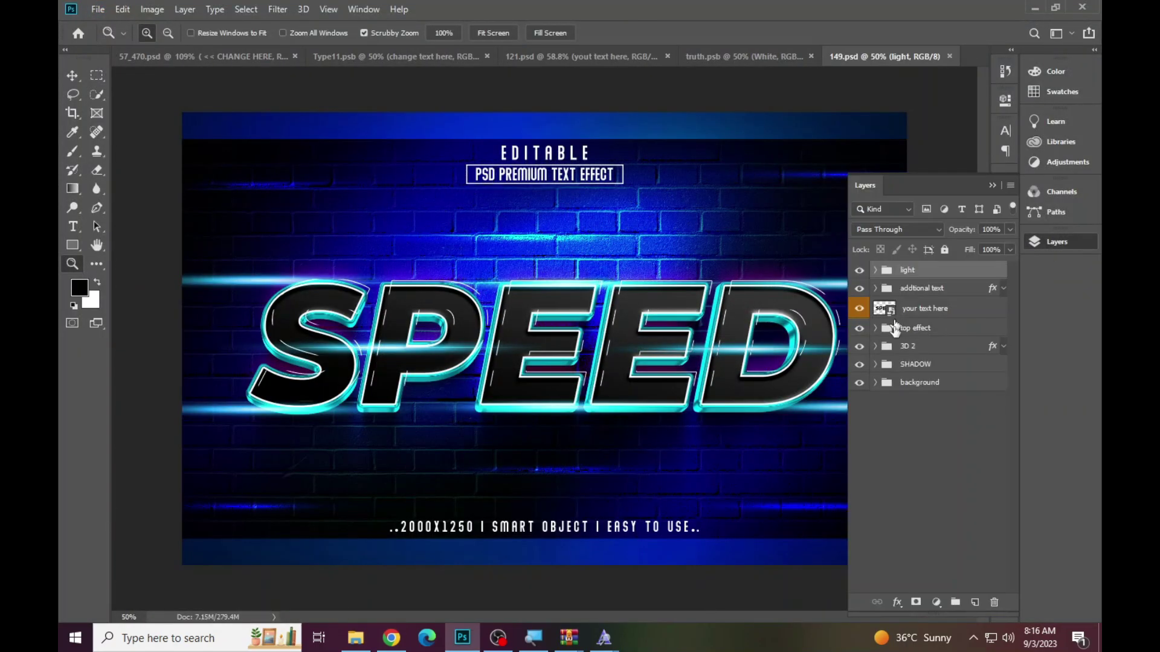
pyautogui.click(893, 313)
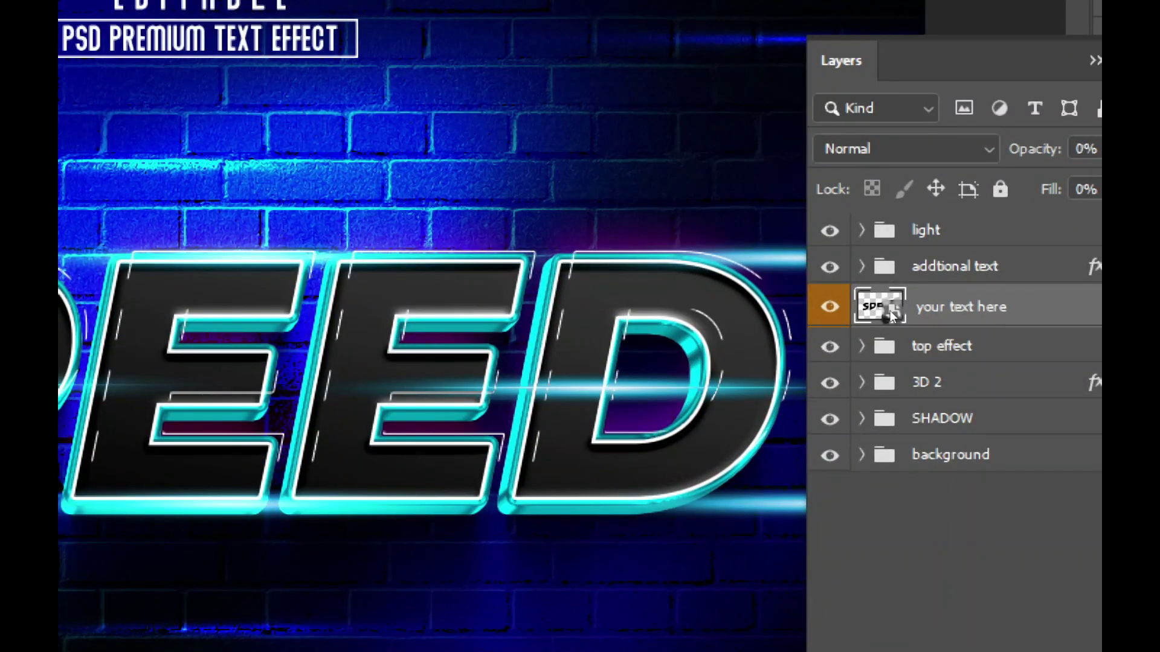
pyautogui.doubleClick(891, 312)
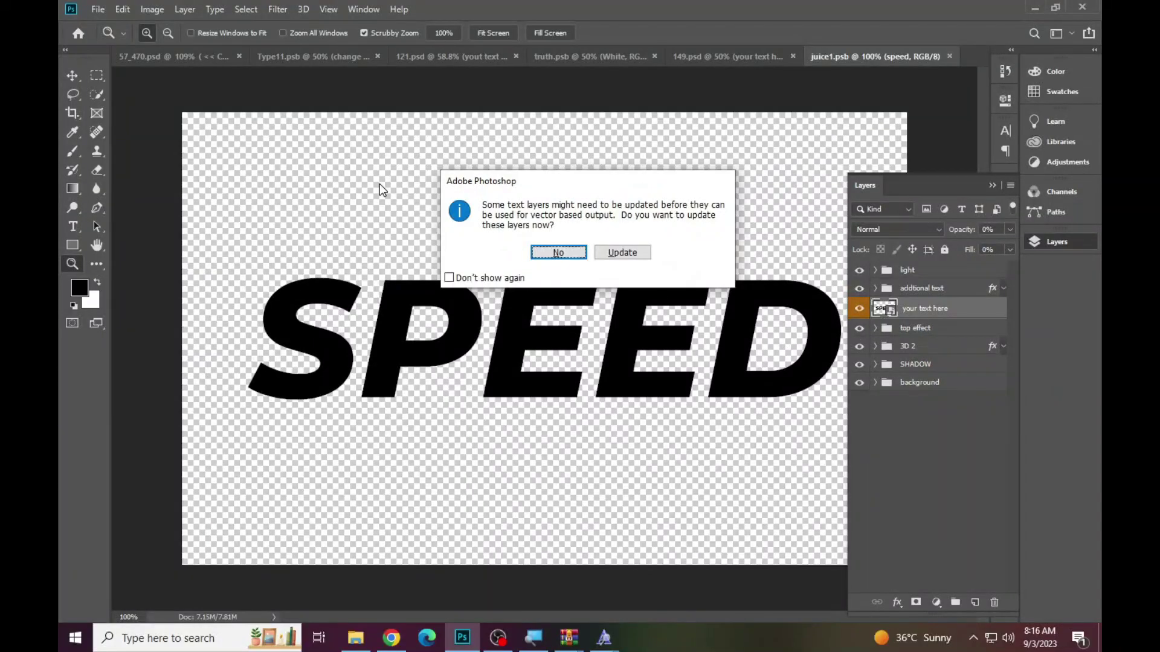
pyautogui.click(556, 255)
# Step: Replace SPEED with FAMOUS and shrink it to 86.82 pt
pyautogui.click(73, 227)
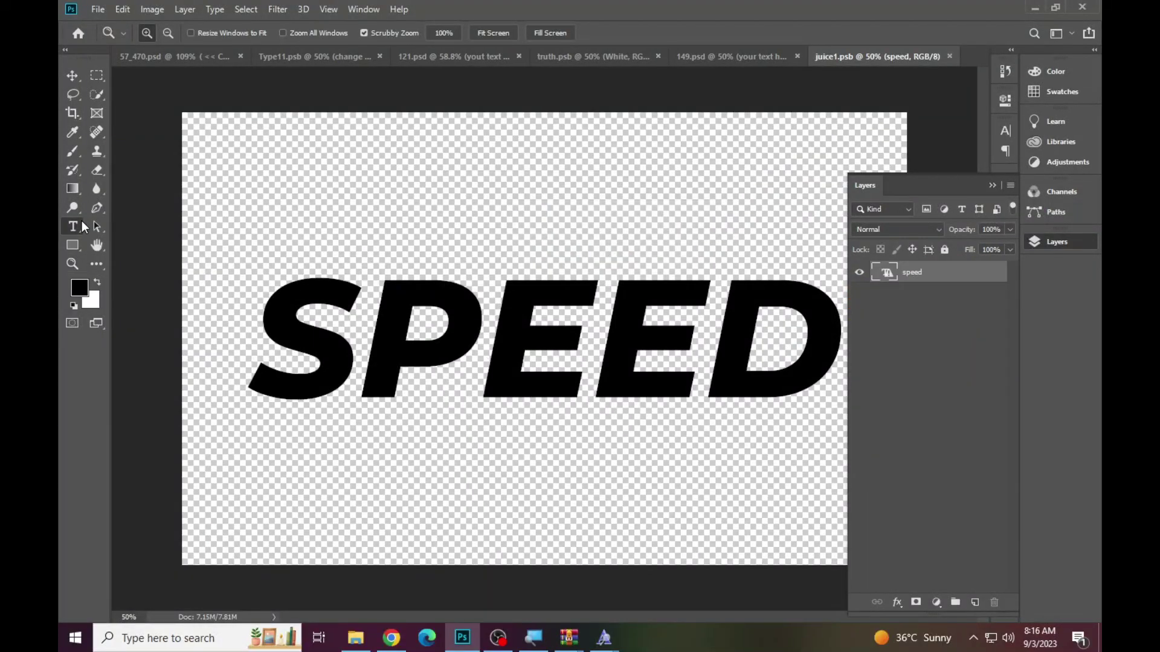
pyautogui.click(358, 344)
pyautogui.click(563, 264)
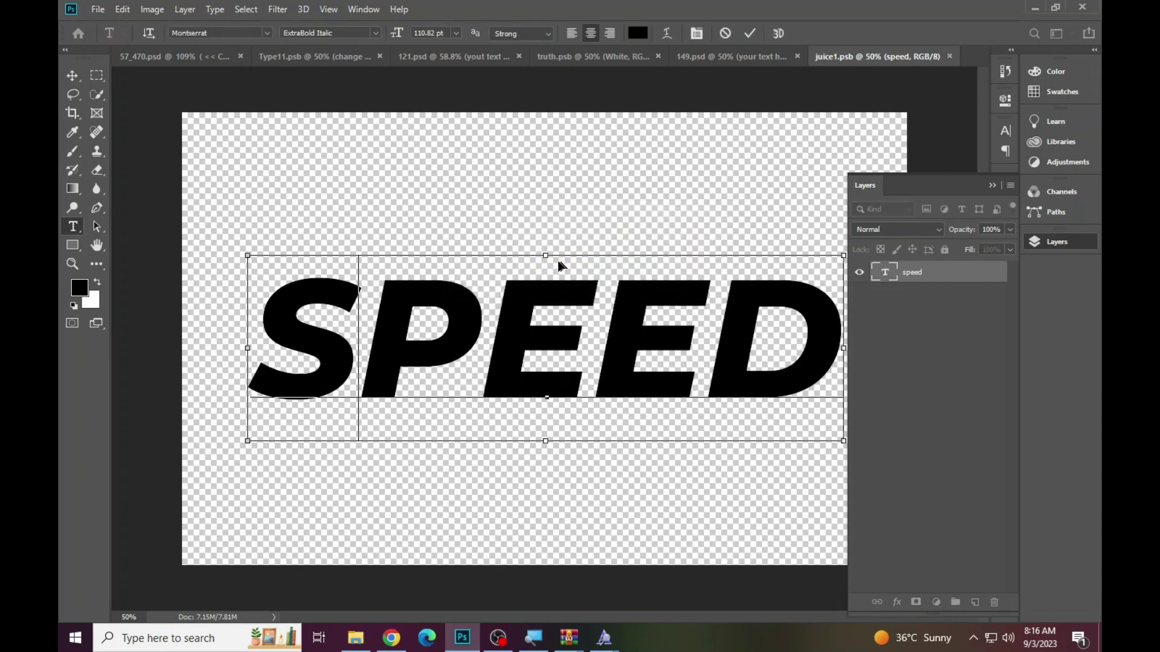
pyautogui.hotkey('ctrl', 'a')
pyautogui.write('F')
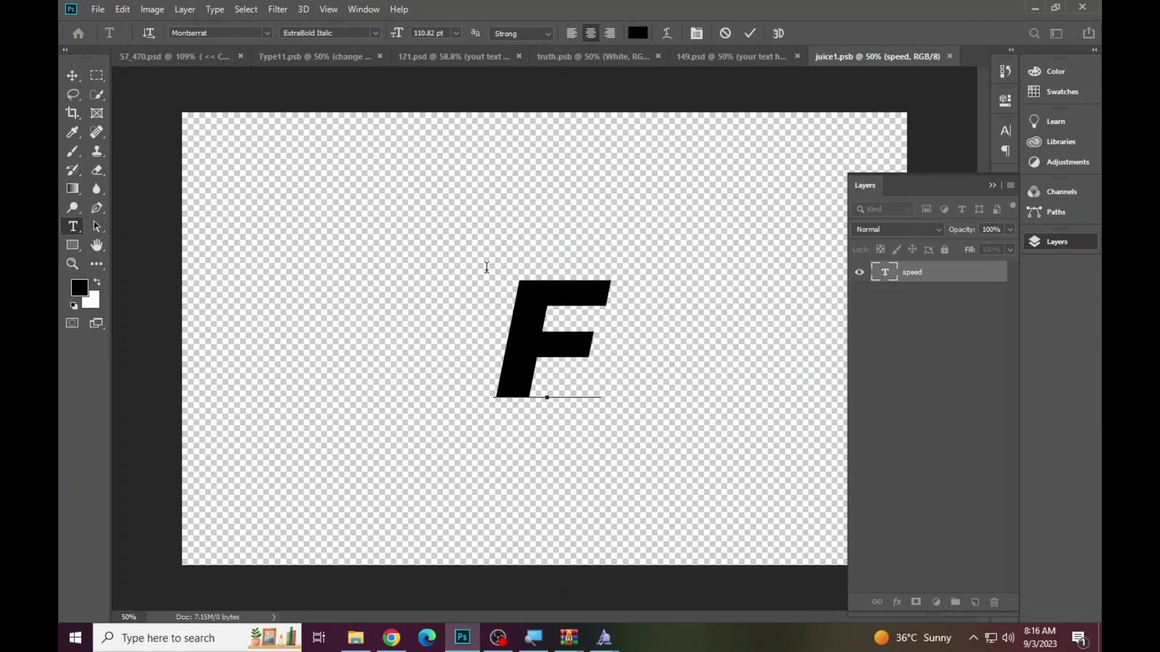
pyautogui.write('AMOU')
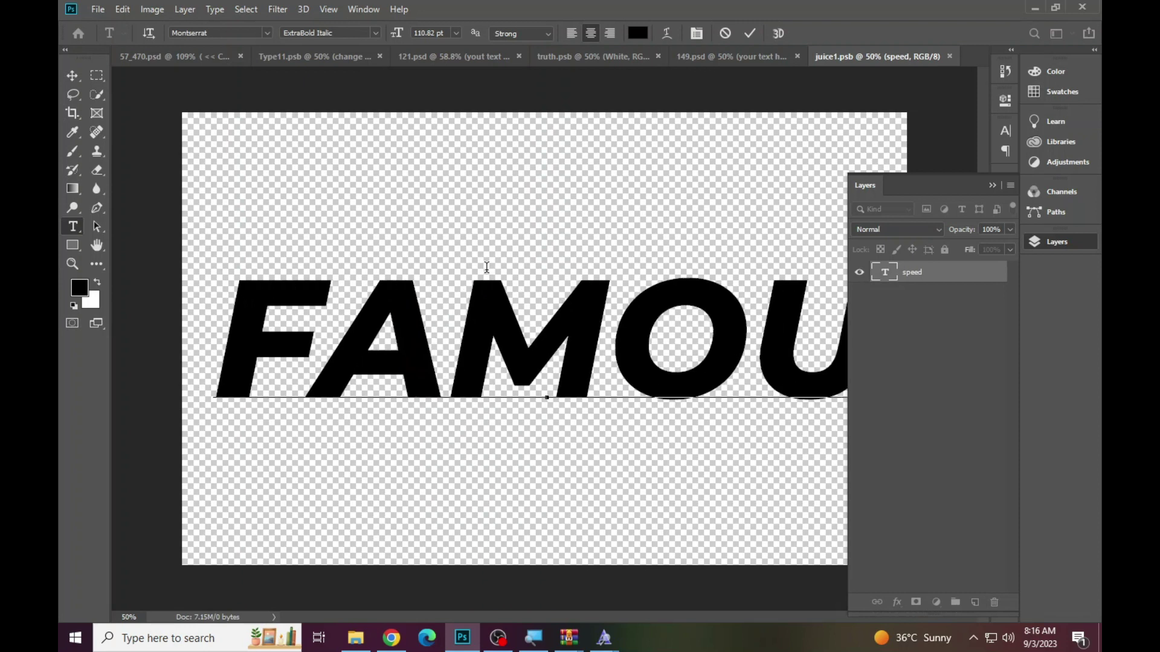
pyautogui.write('S')
pyautogui.hotkey('ctrl', 'a')
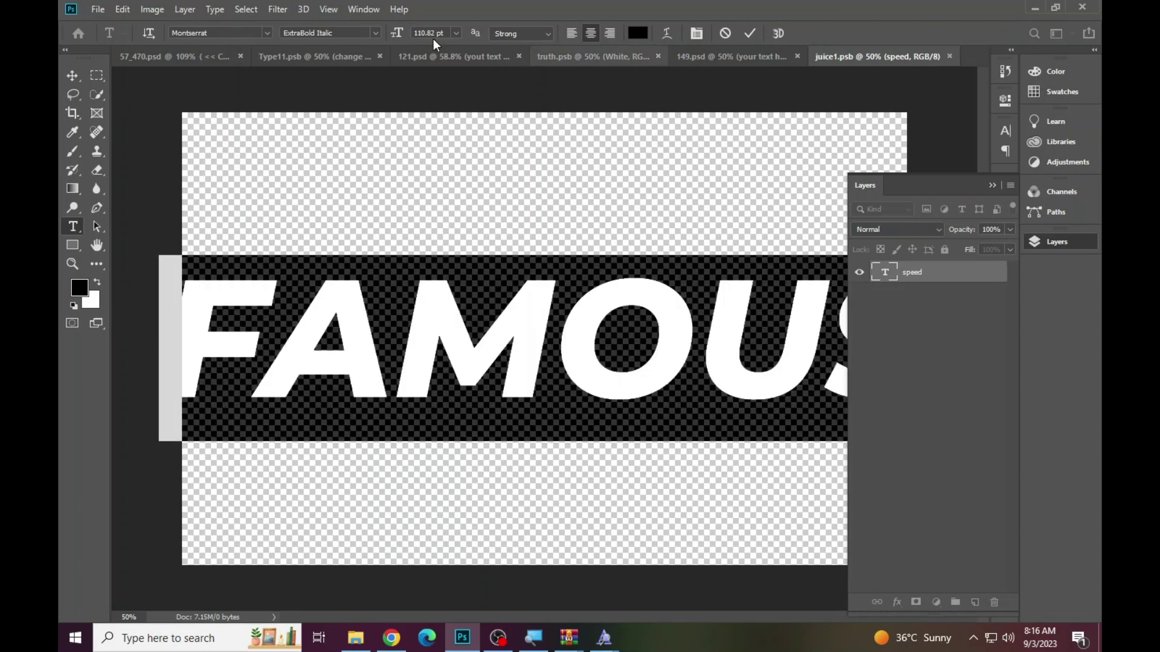
pyautogui.moveTo(399, 35); pyautogui.dragTo(382, 40)
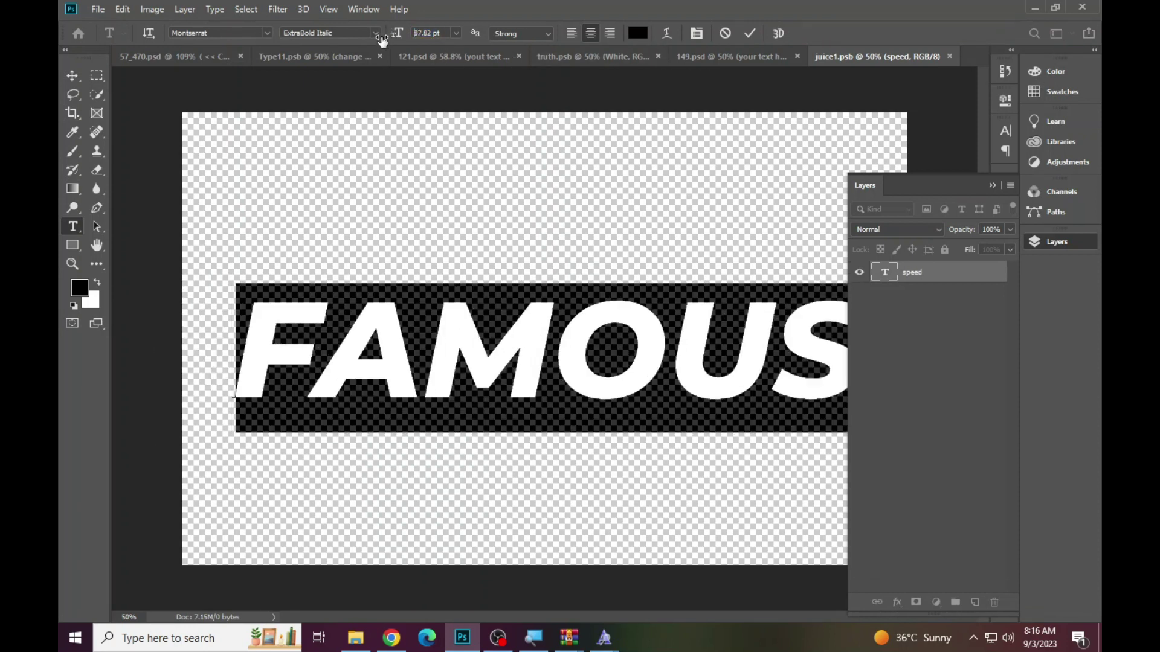
pyautogui.click(71, 264)
# Step: Recentre FAMOUS slightly and save the smart object
pyautogui.click(1071, 242)
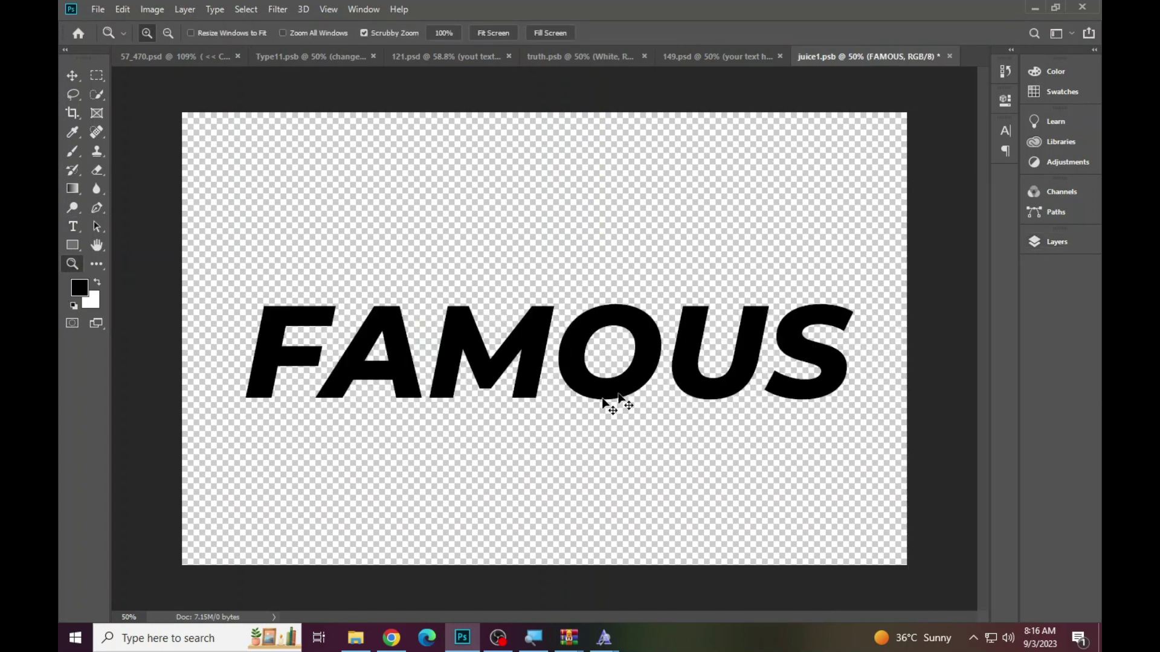
pyautogui.moveTo(603, 401); pyautogui.dragTo(580, 372)
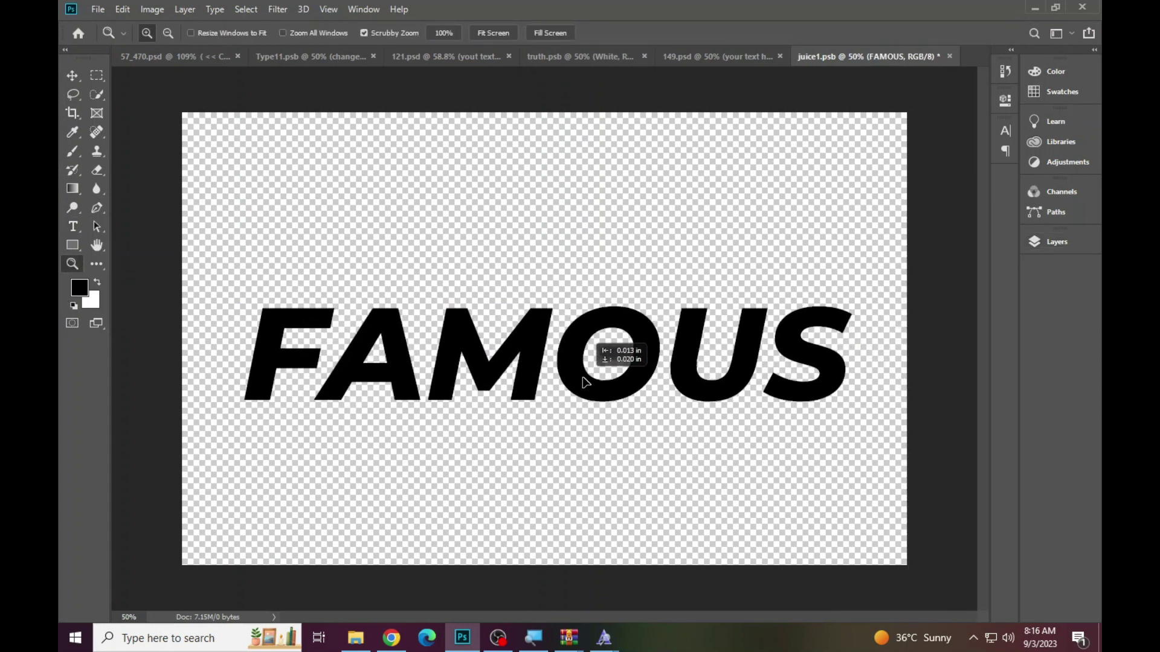
pyautogui.moveTo(580, 372); pyautogui.dragTo(576, 369)
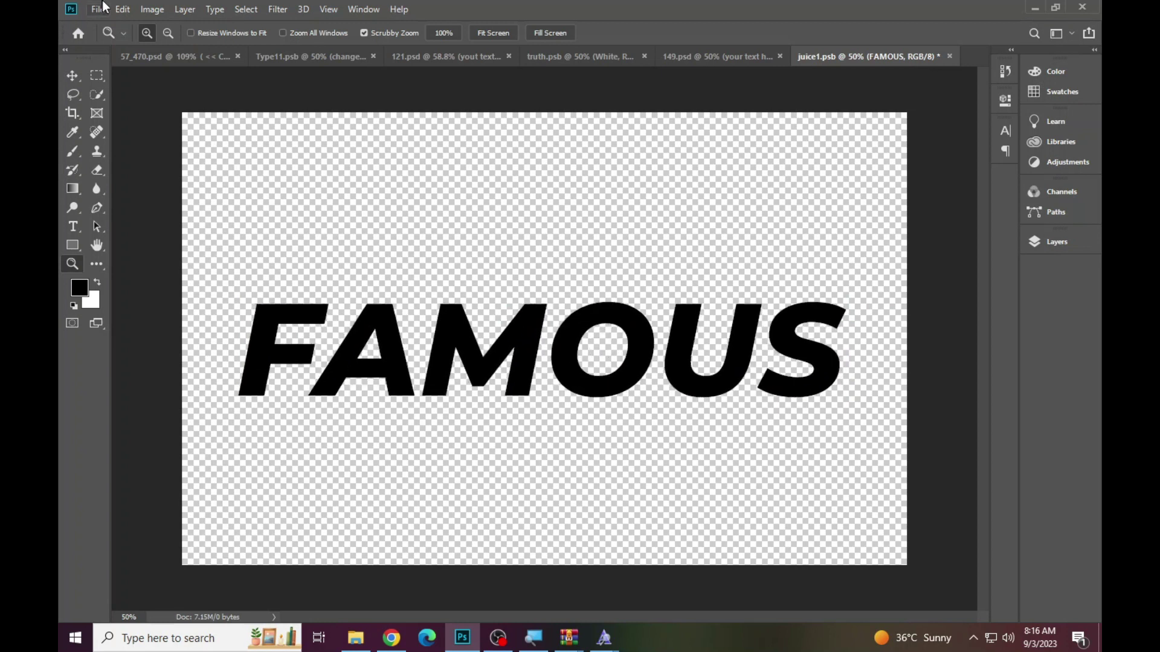
pyautogui.click(98, 9)
pyautogui.click(121, 158)
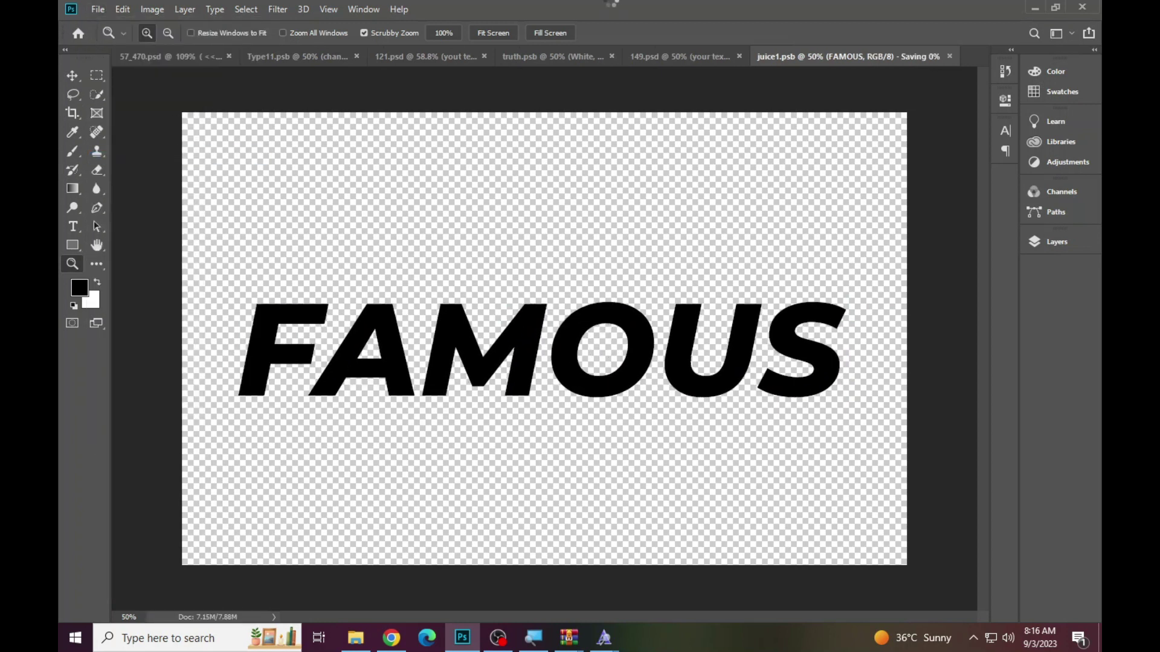
pyautogui.click(688, 56)
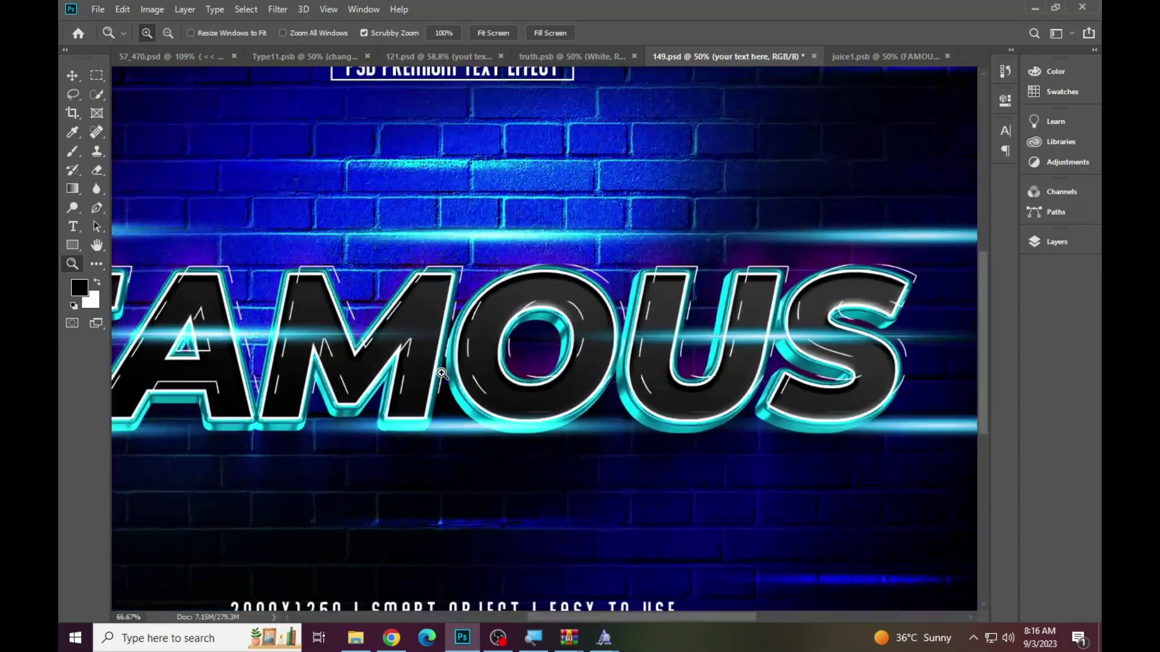
# Step: Zoom in on FAMOUS, fit the design, and expand the additional text group
pyautogui.moveTo(760, 374); pyautogui.dragTo(211, 297)
pyautogui.hotkey('ctrl', '0')
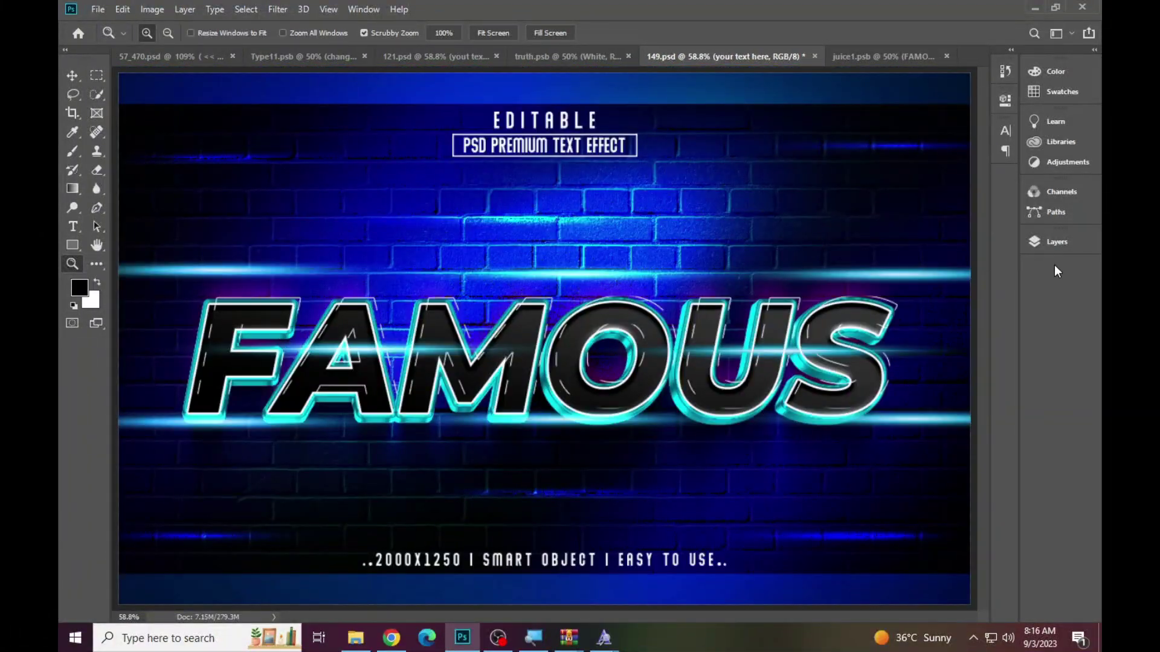
pyautogui.click(1057, 242)
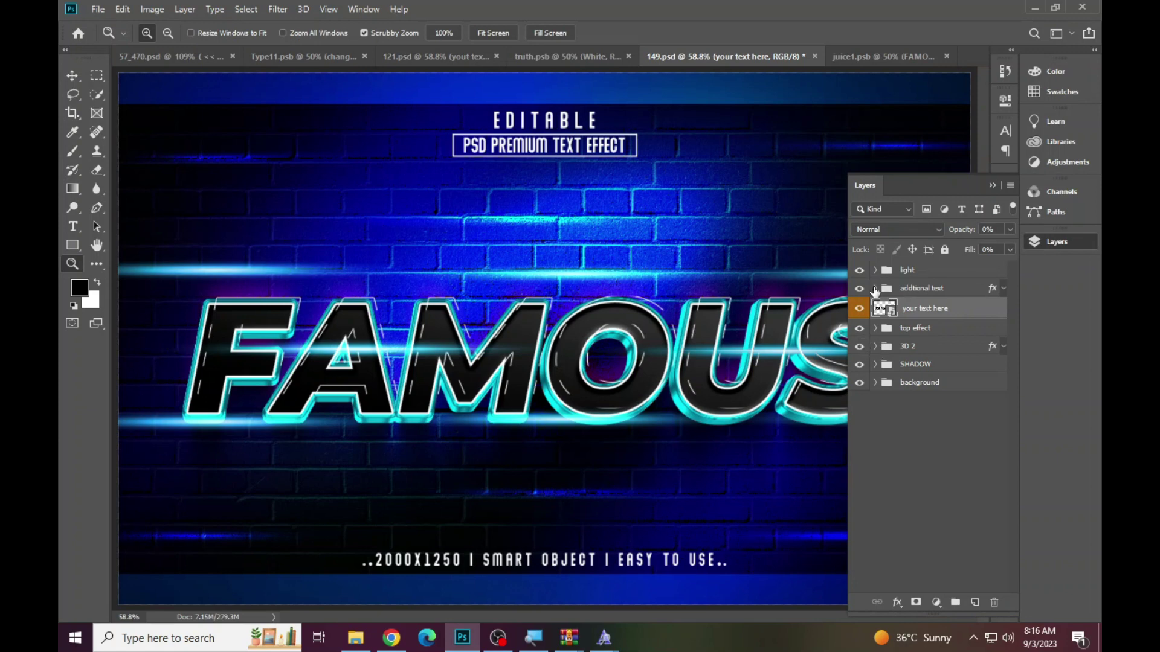
pyautogui.click(859, 289)
pyautogui.click(875, 289)
# Step: Hide the premium-effect, EDITABLE heading and caption lines, then show them again
pyautogui.click(859, 348)
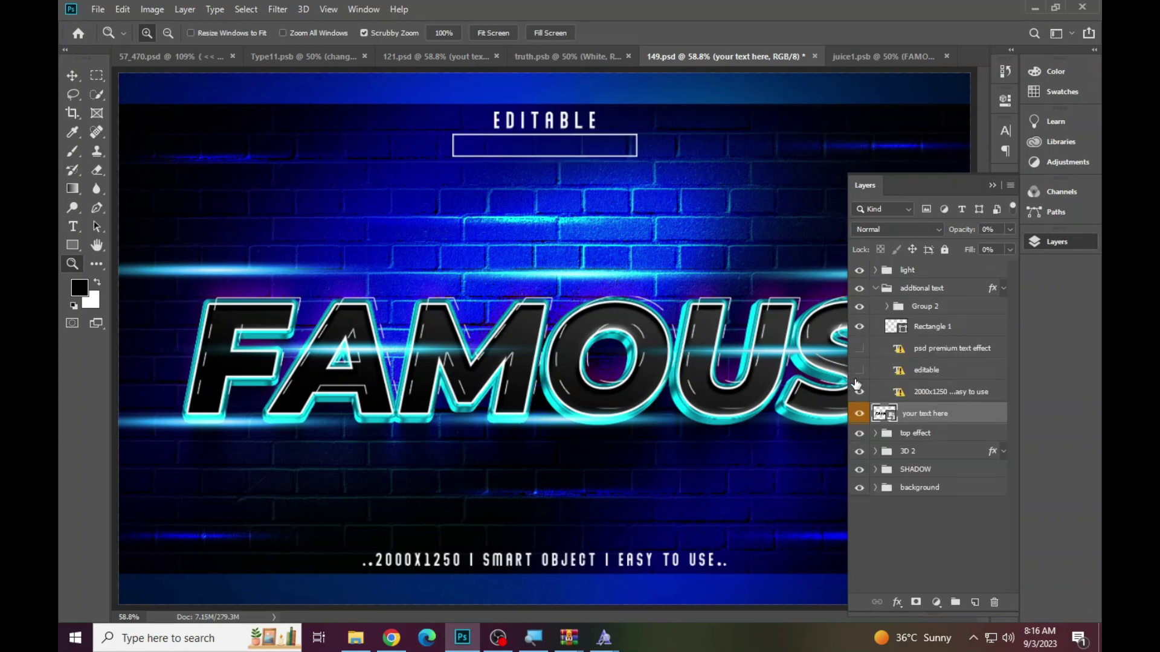
pyautogui.click(859, 369)
pyautogui.click(859, 393)
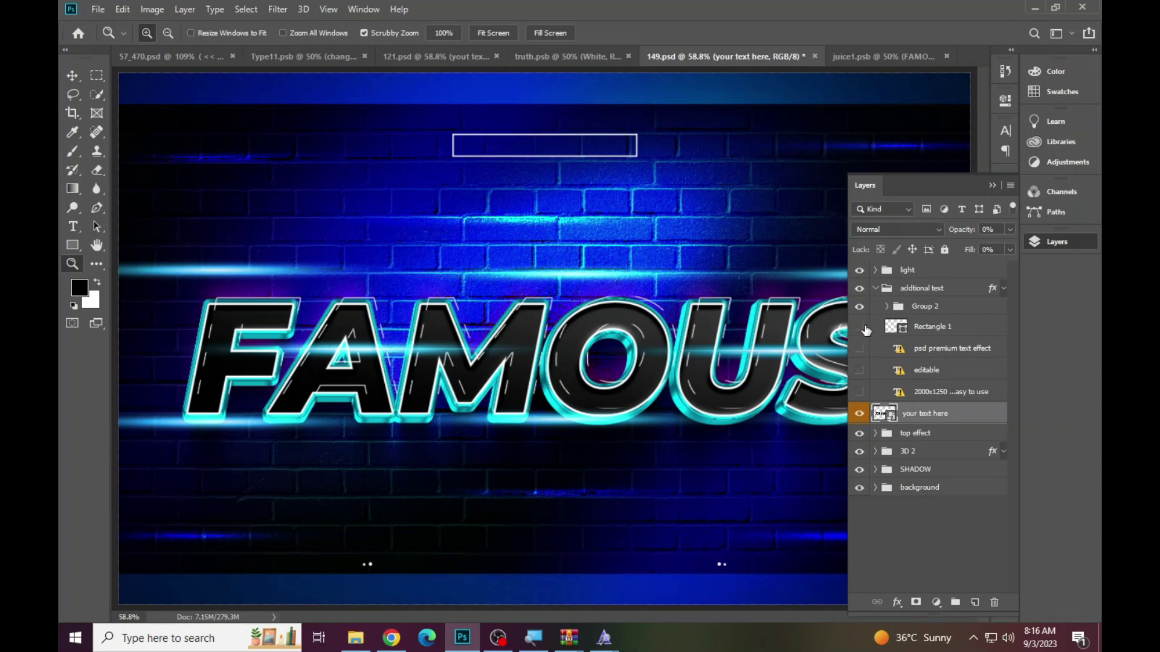
pyautogui.click(859, 326)
pyautogui.click(859, 369)
pyautogui.click(859, 348)
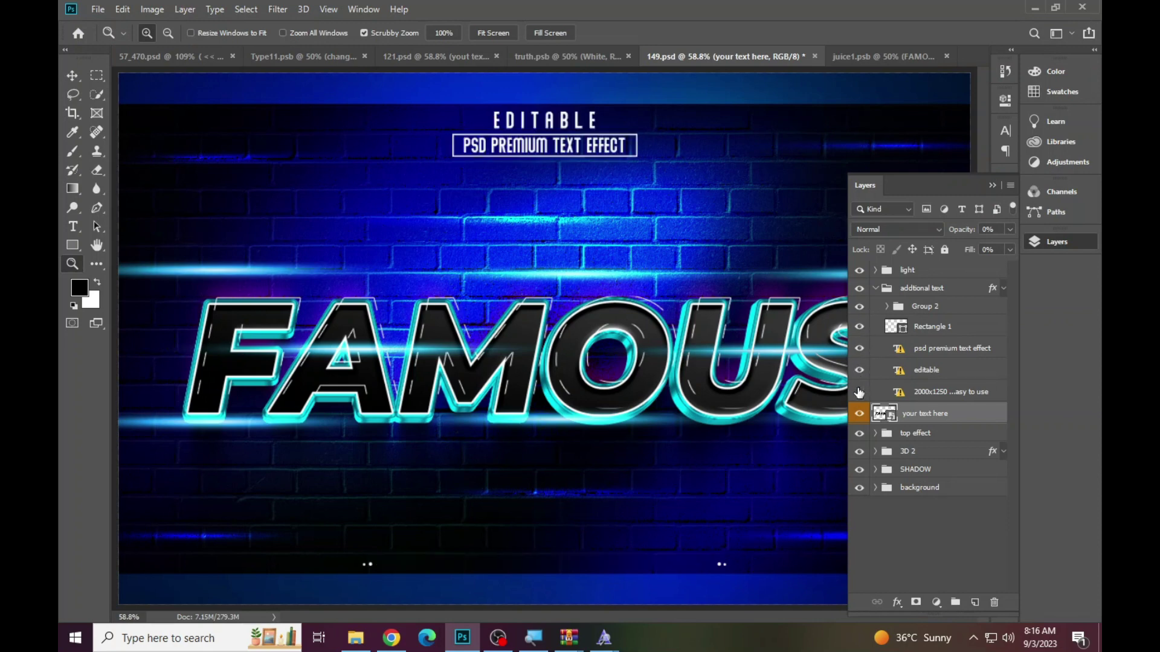
pyautogui.click(859, 392)
pyautogui.click(1057, 242)
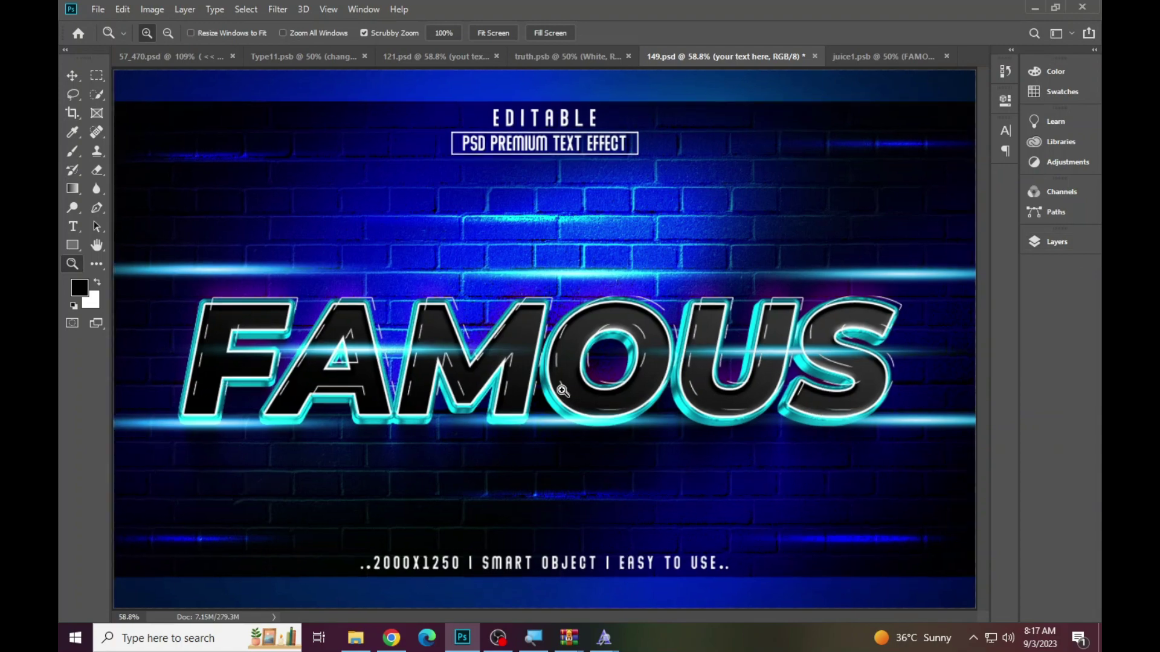
# Step: Fit the FAMOUS design on screen and close 149.psd, saving changes
pyautogui.hotkey('ctrl', '1')
pyautogui.rightClick(430, 326)
pyautogui.click(432, 326)
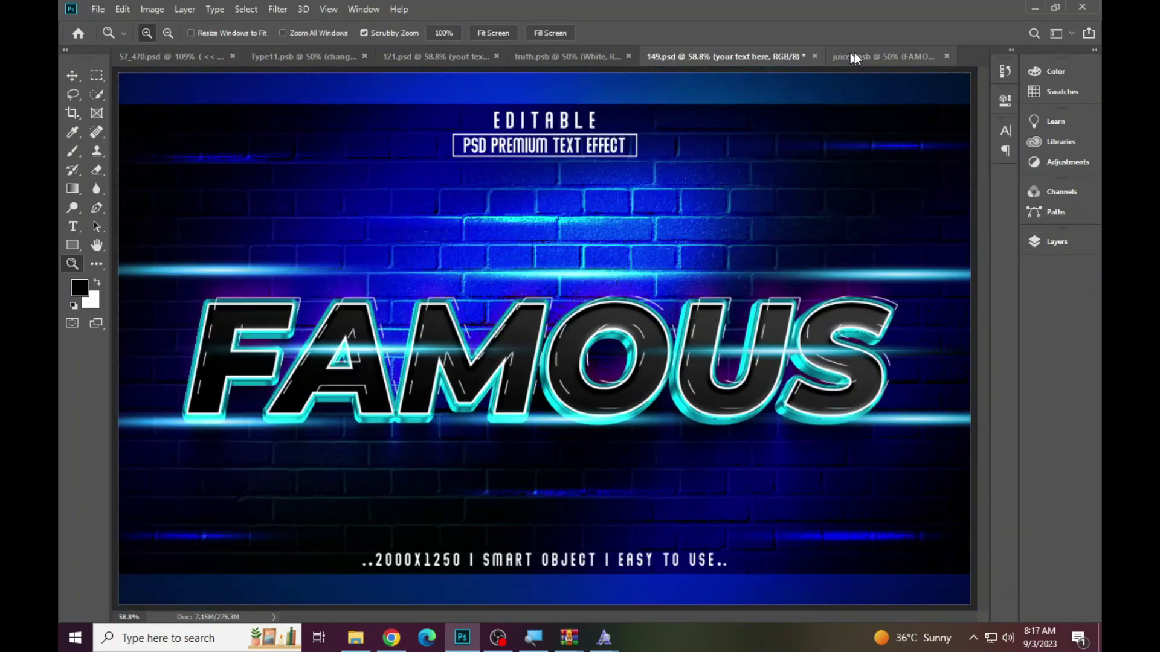
pyautogui.click(815, 57)
pyautogui.click(572, 241)
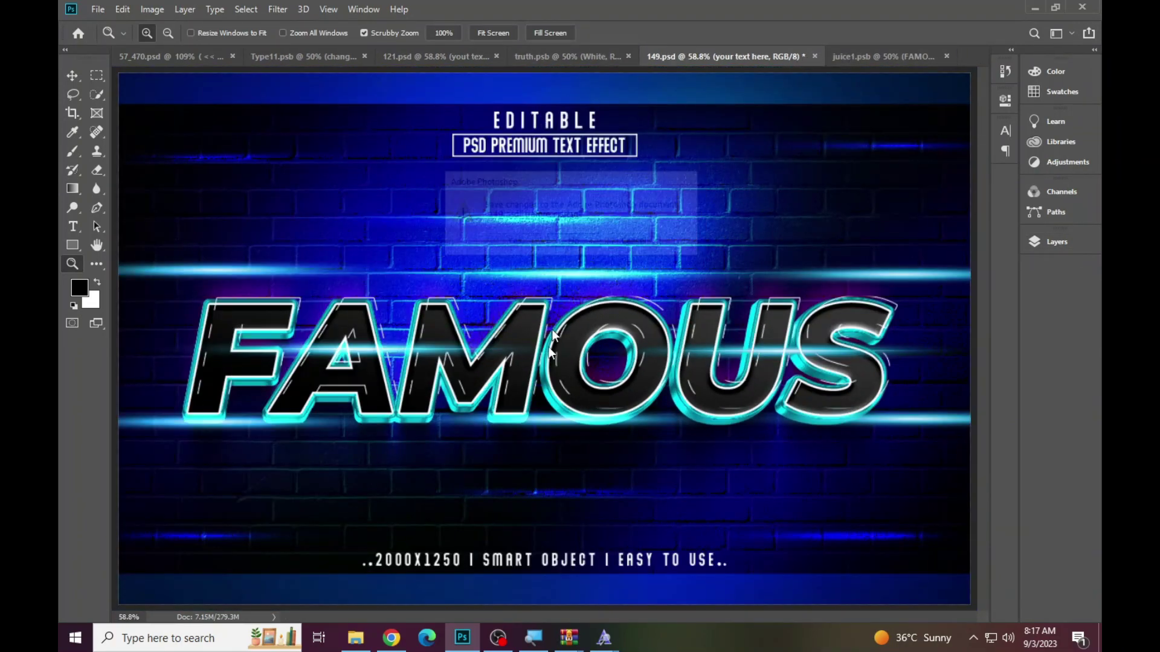
# Step: Open the 153 BULB template and its 'place your text here' smart object
pyautogui.click(355, 638)
pyautogui.doubleClick(876, 105)
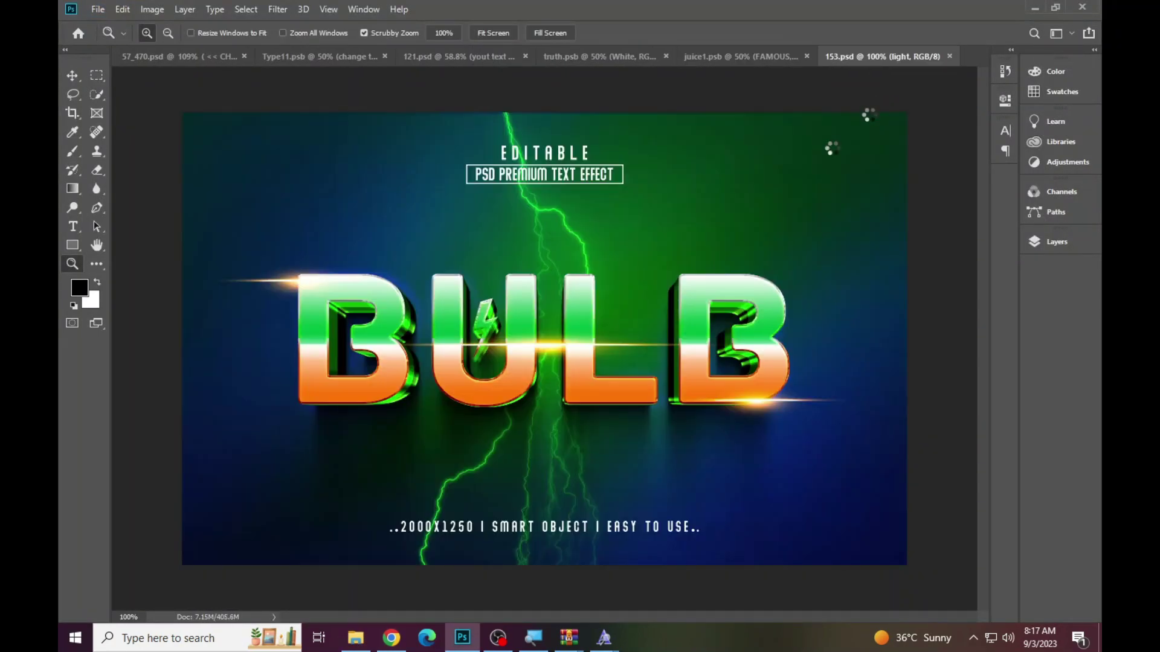
pyautogui.click(674, 347)
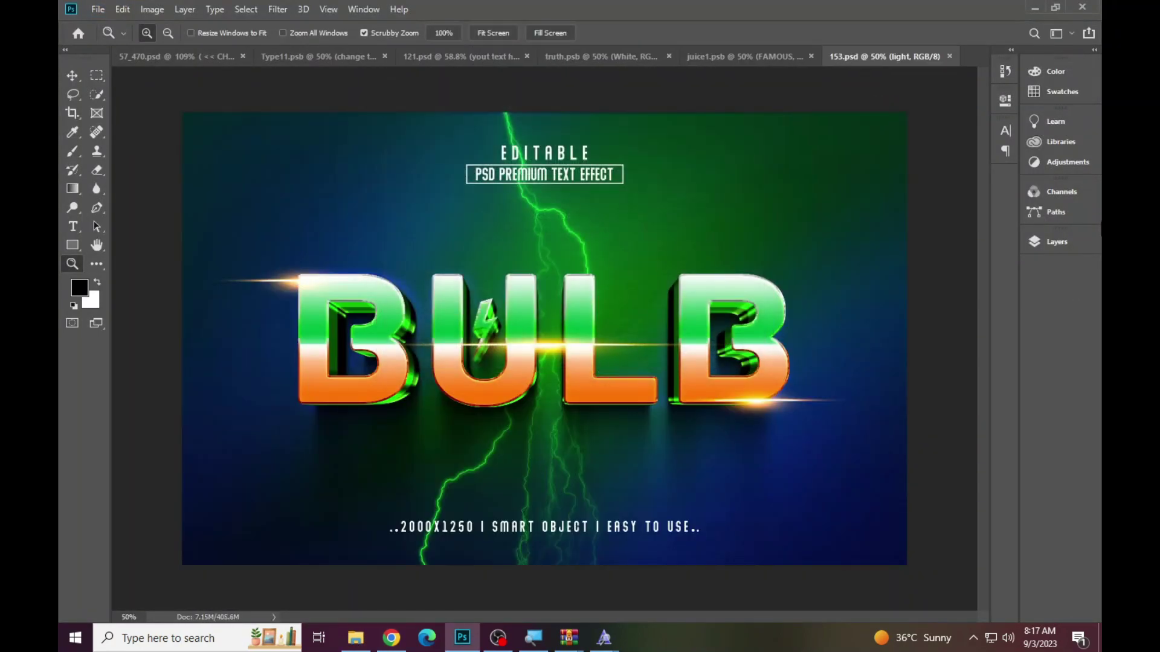
pyautogui.click(1051, 248)
pyautogui.click(889, 332)
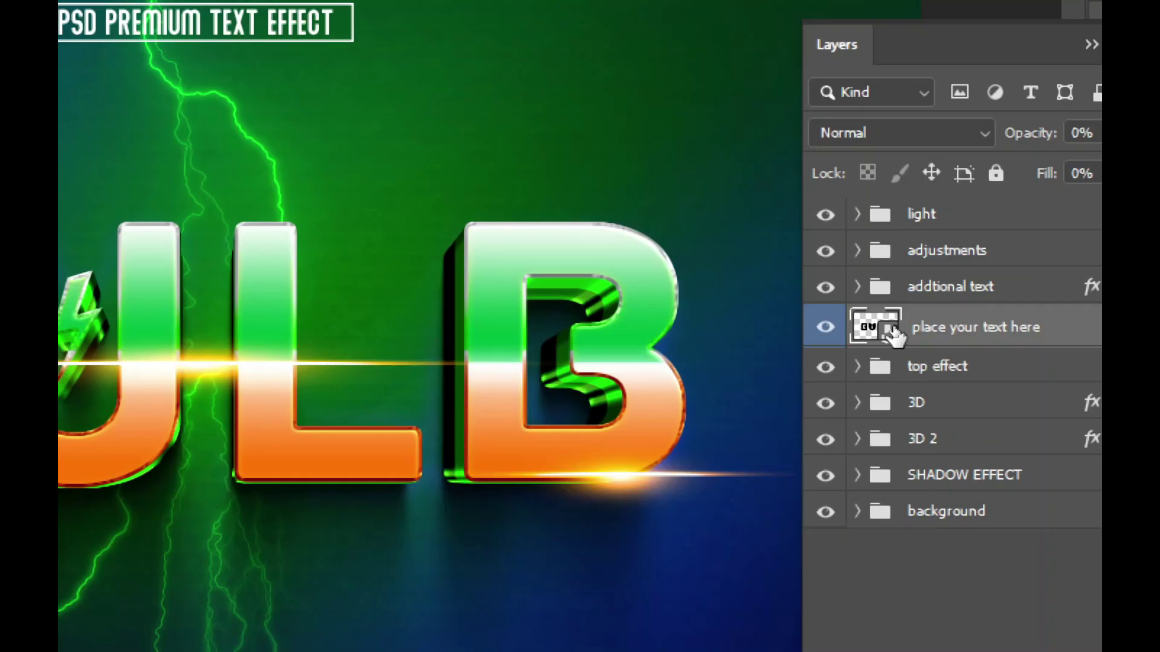
pyautogui.doubleClick(892, 329)
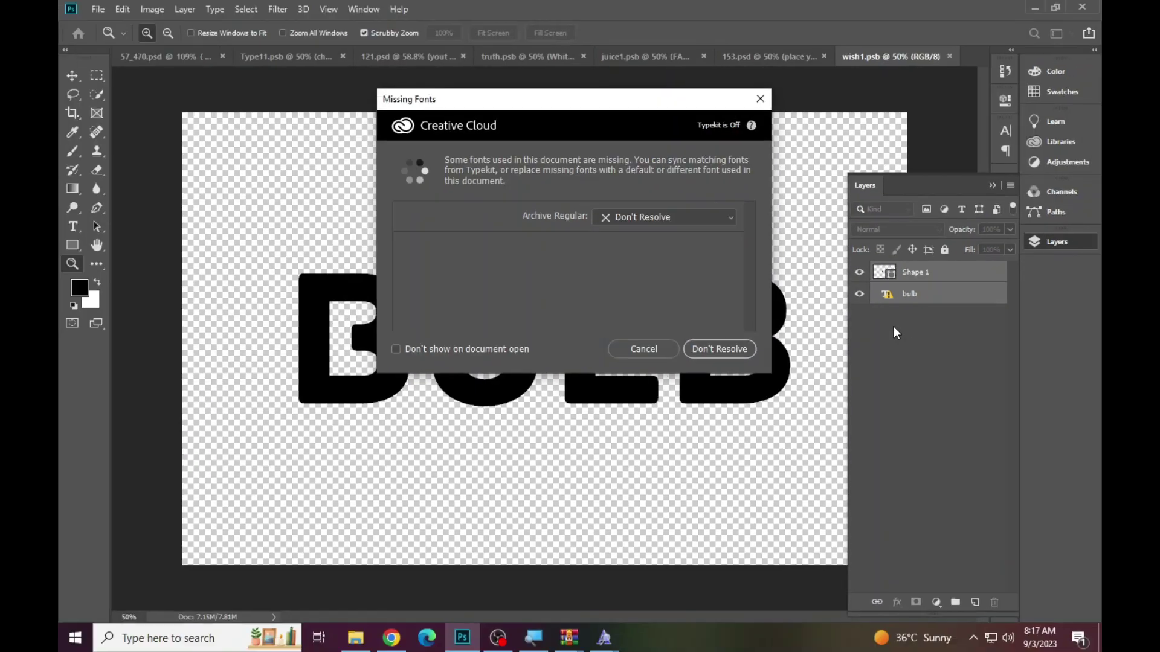
pyautogui.click(634, 348)
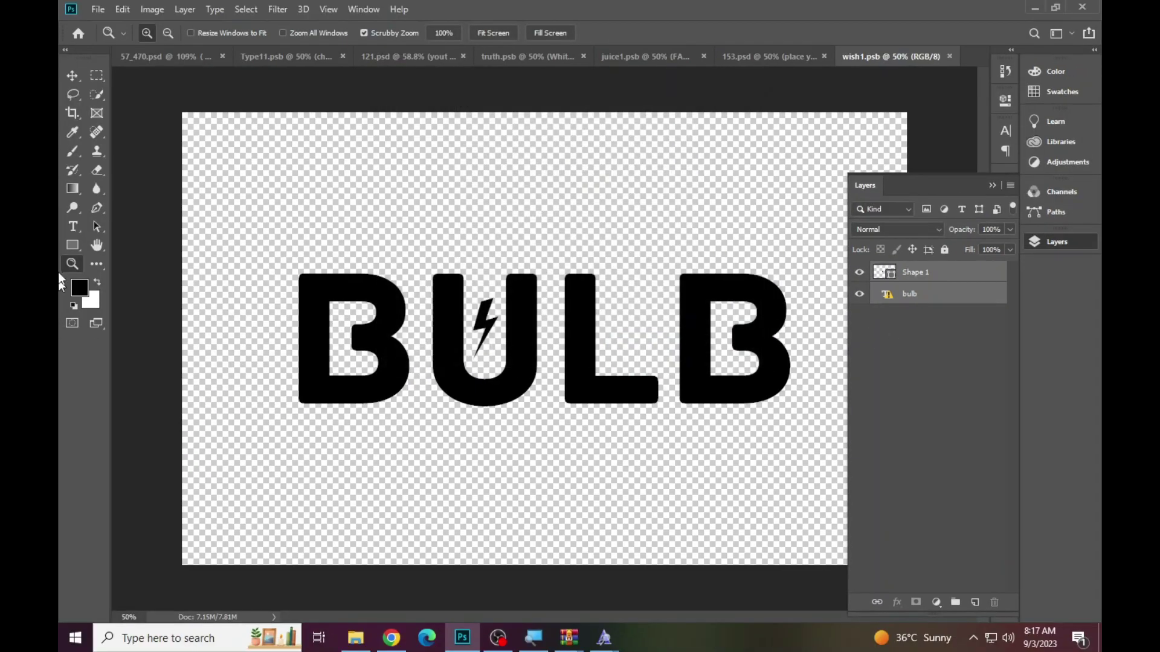
# Step: Set the BULB text in Aachen Bold
pyautogui.click(72, 227)
pyautogui.click(421, 349)
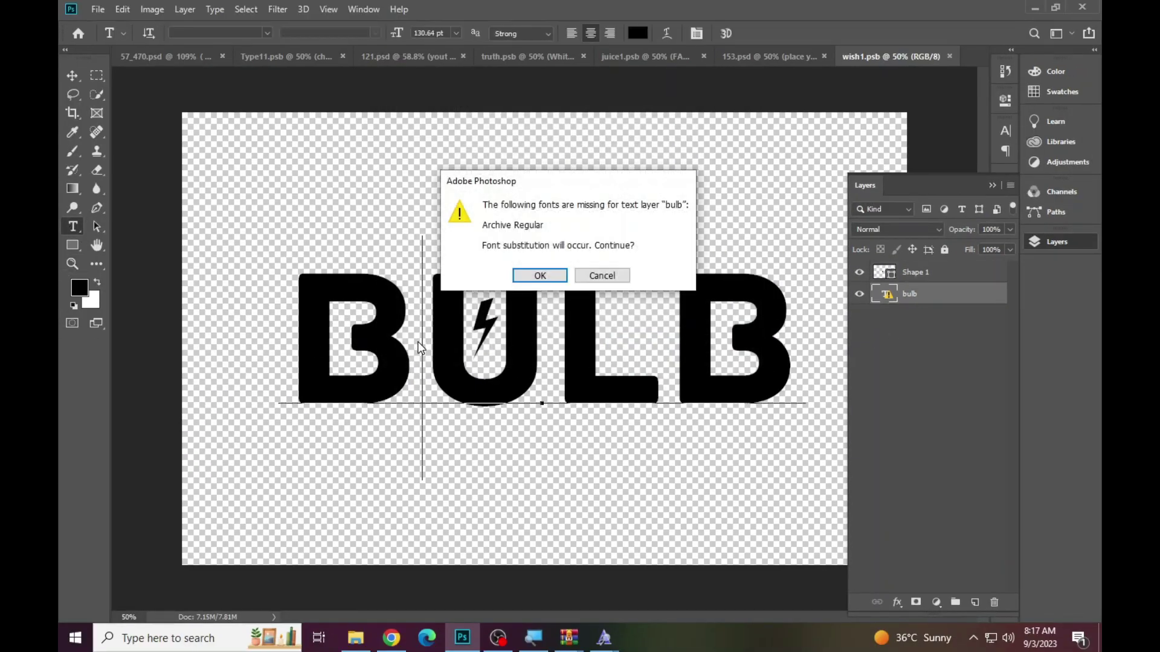
pyautogui.click(539, 277)
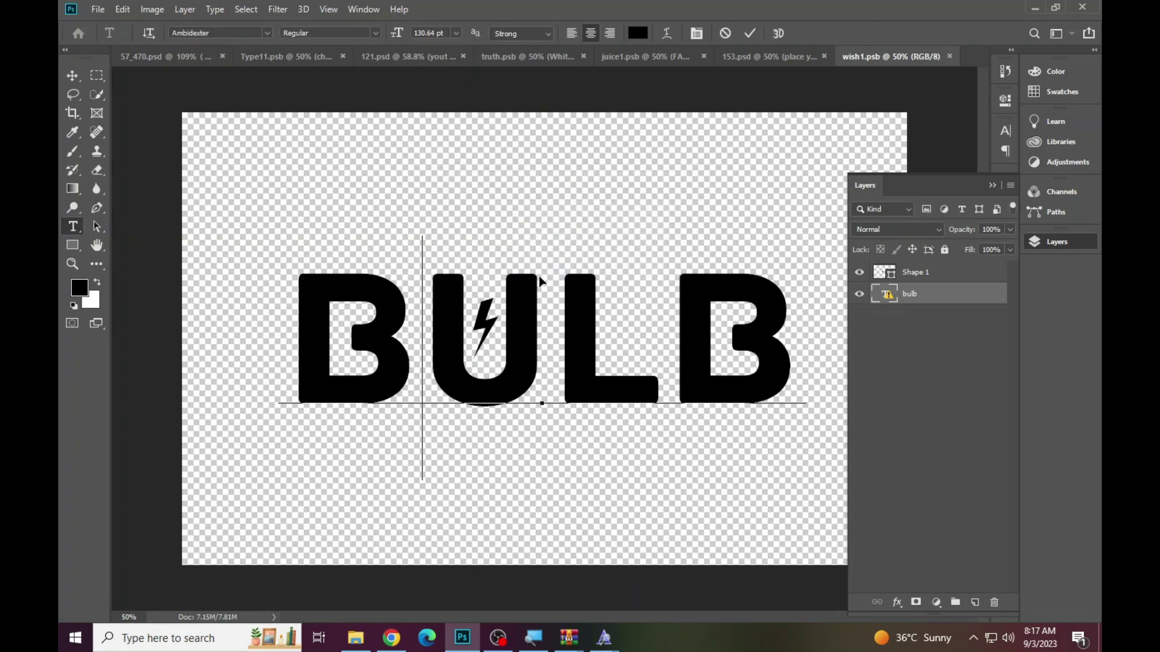
pyautogui.hotkey('ctrl', 'a')
pyautogui.click(229, 33)
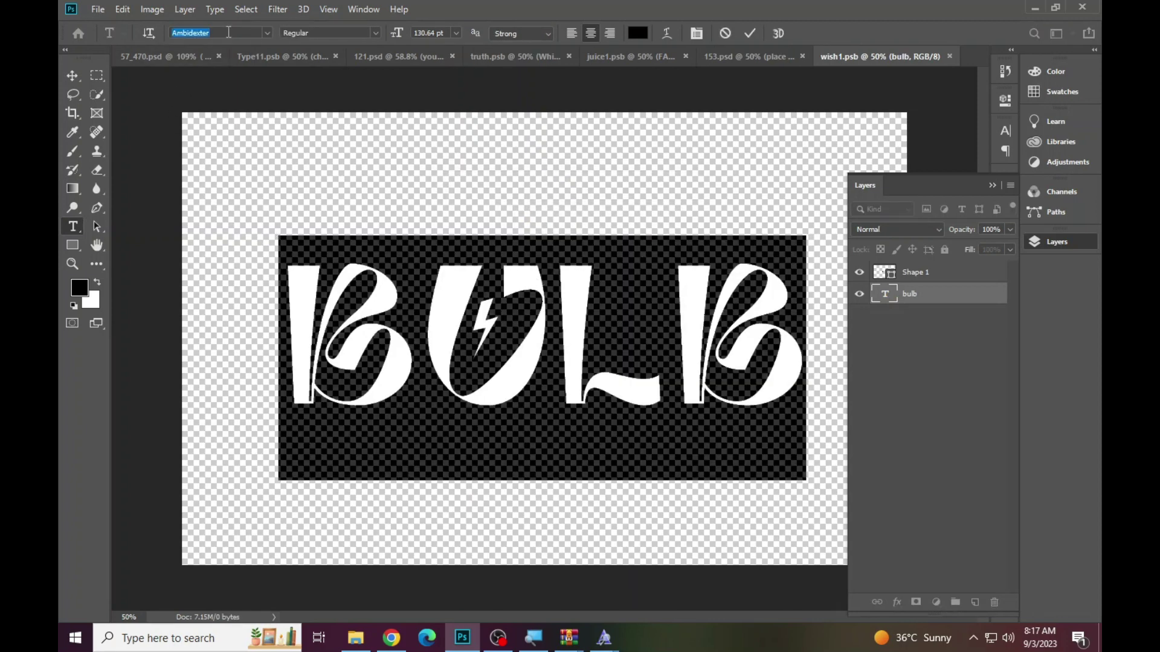
pyautogui.write('ac')
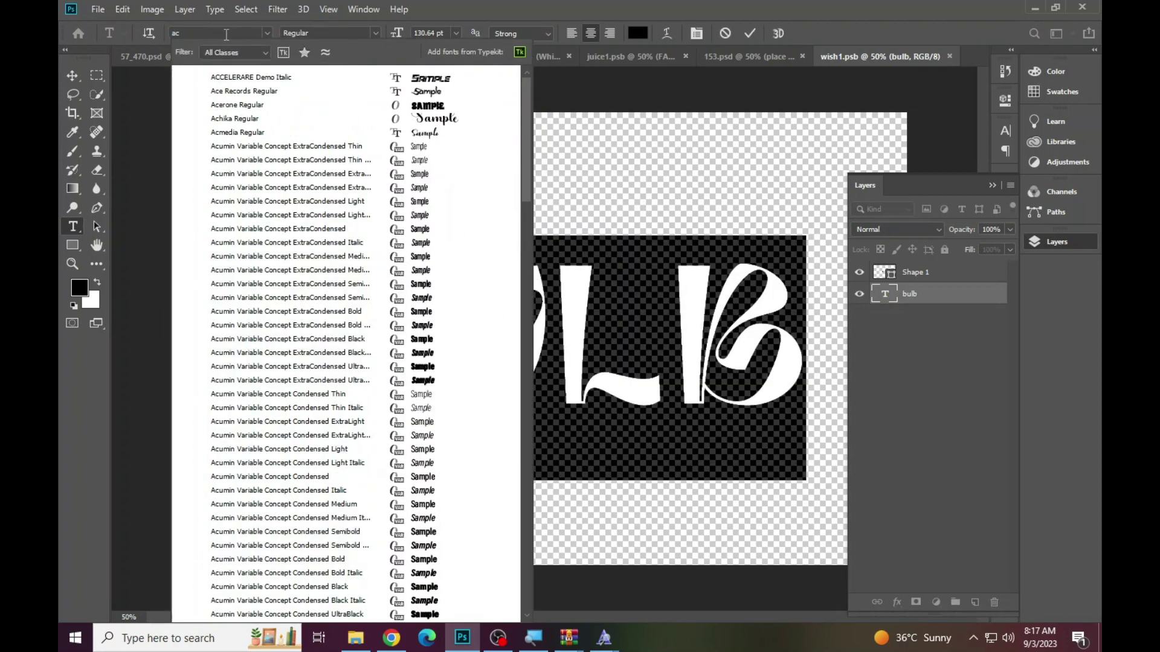
pyautogui.write('h')
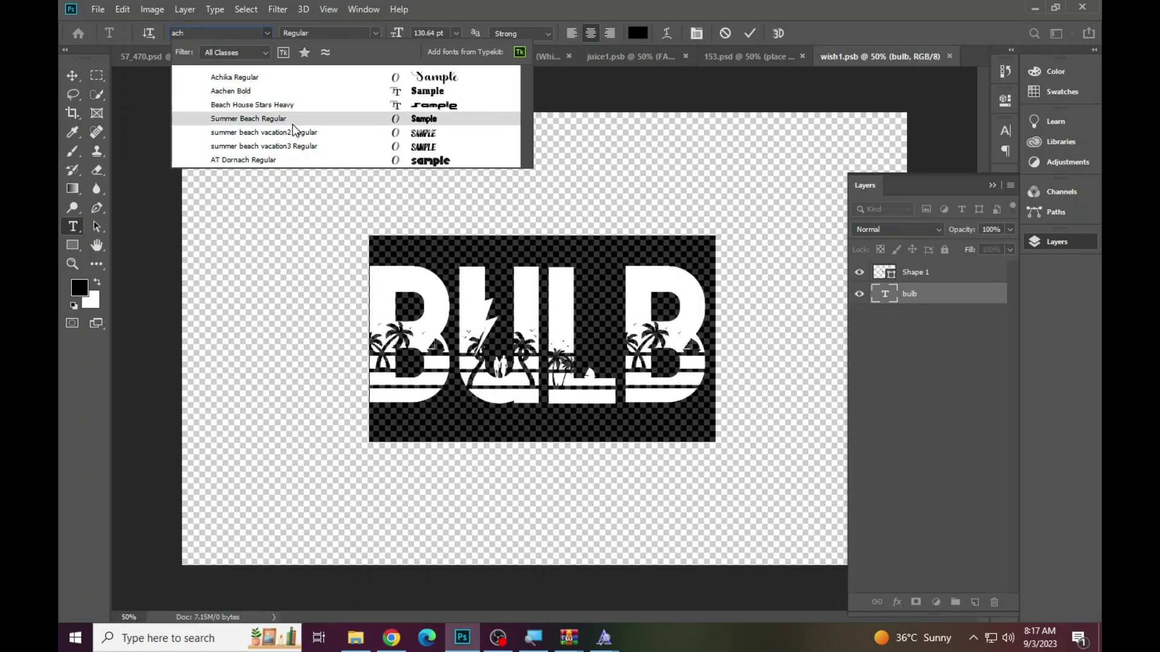
pyautogui.click(299, 92)
# Step: Retype BULB as KHAN and nudge it slightly down and right
pyautogui.click(523, 319)
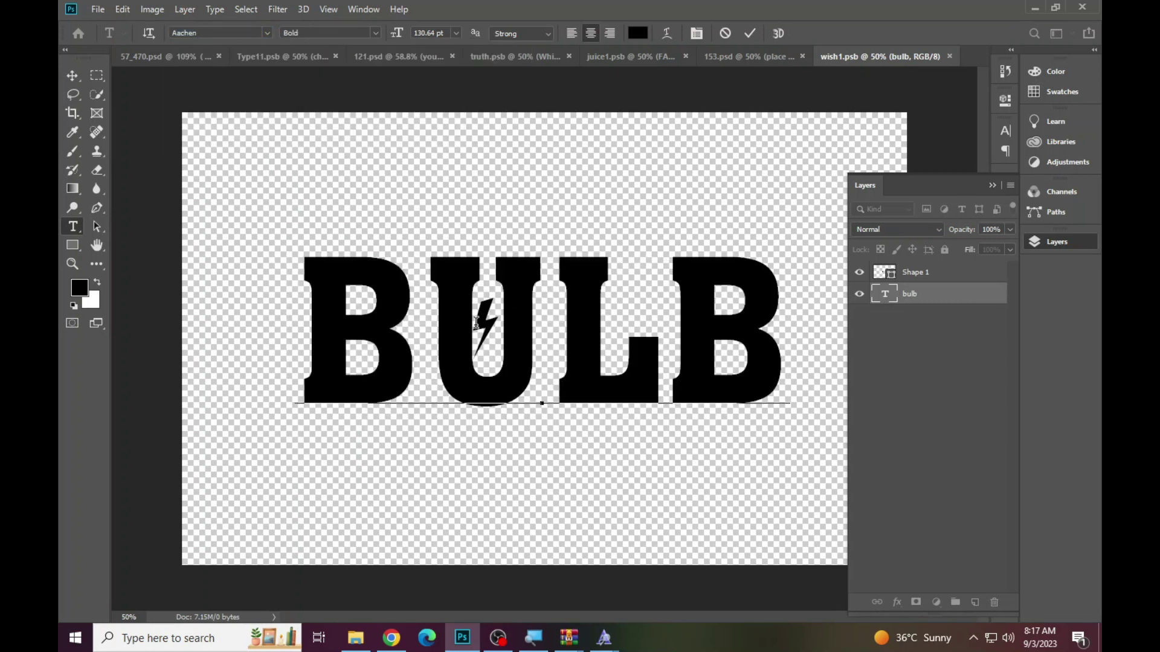
pyautogui.hotkey('ctrl', 'a')
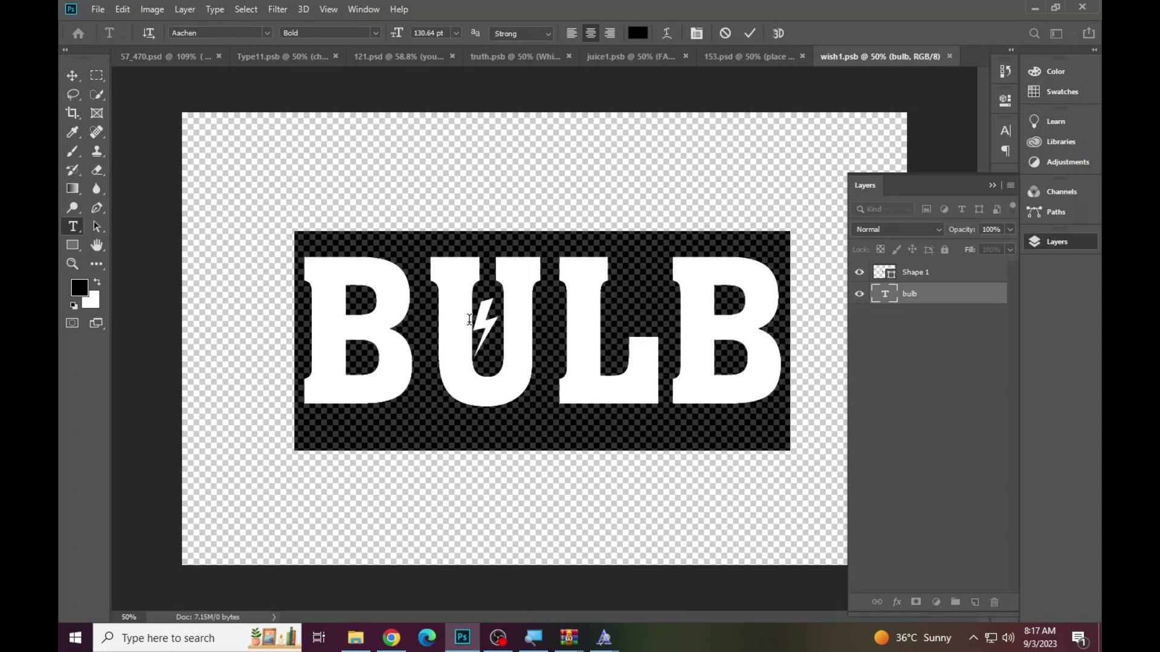
pyautogui.write('KHA')
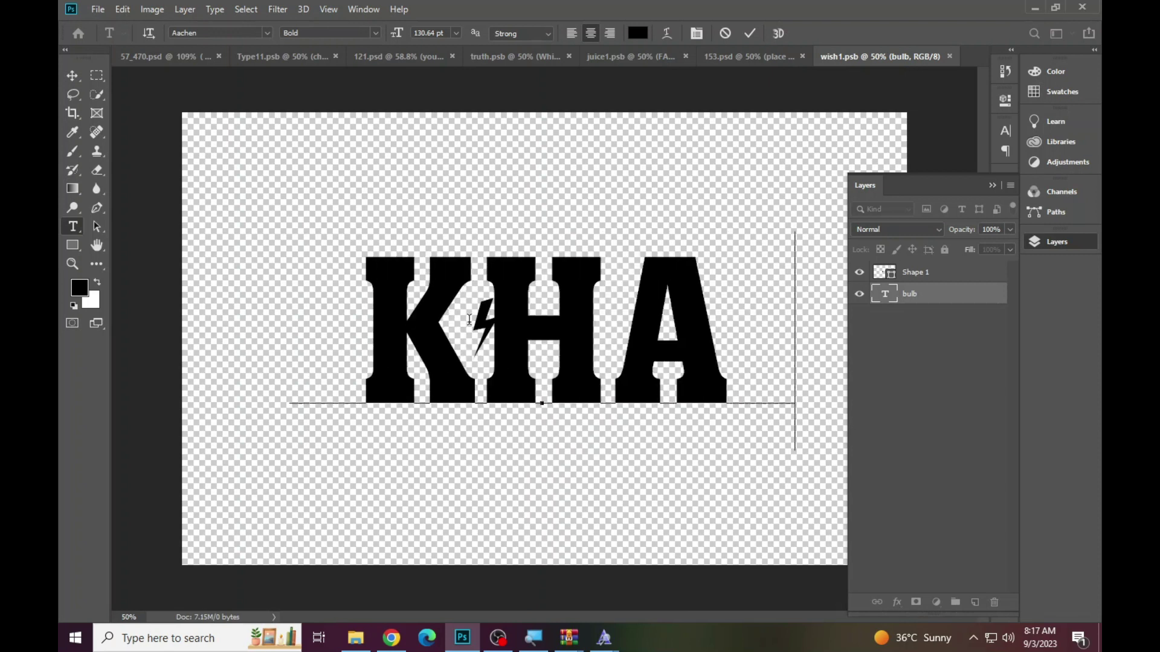
pyautogui.write('N')
pyautogui.click(72, 264)
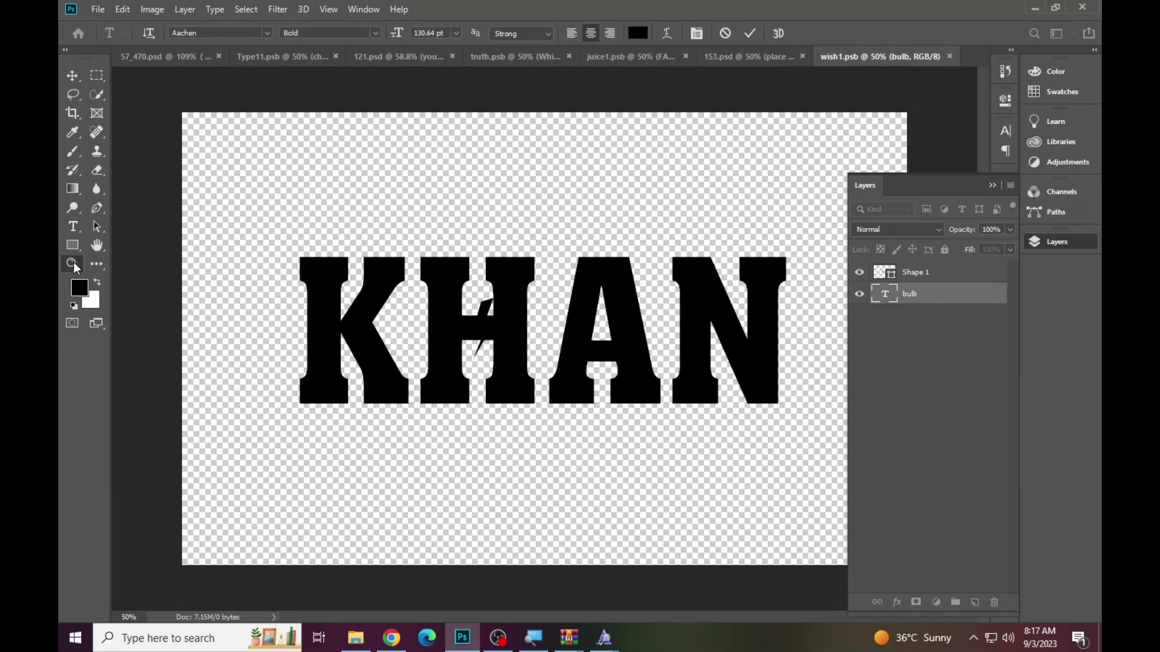
pyautogui.moveTo(558, 326); pyautogui.dragTo(562, 334)
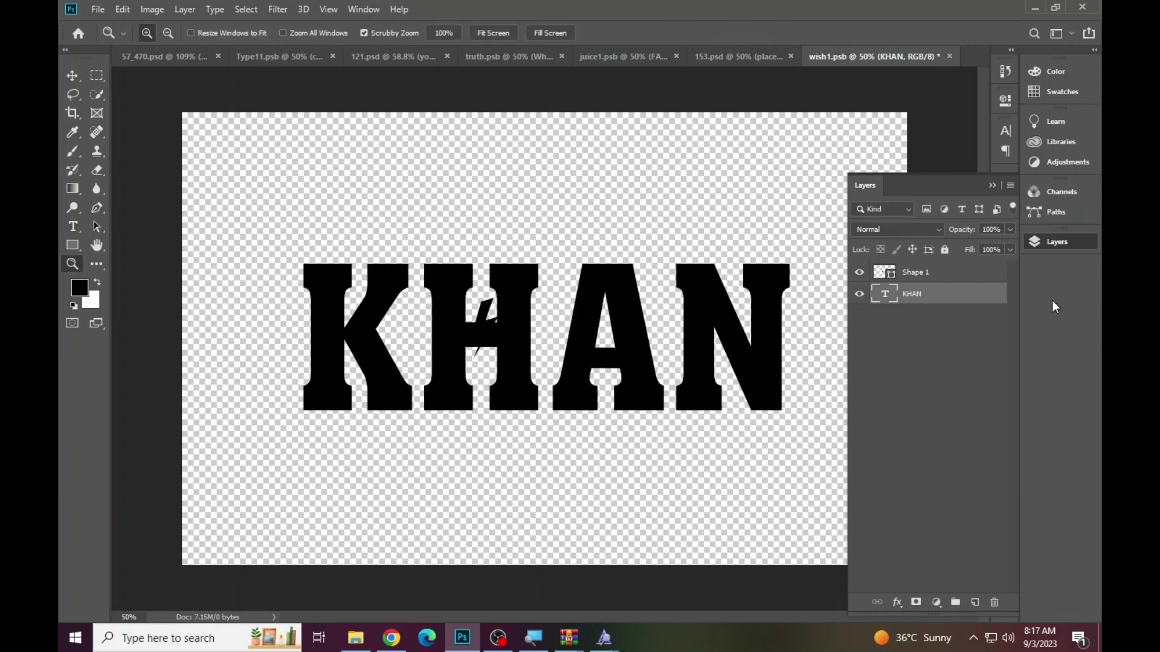
# Step: Move the lightning bolt between the H and A of KHAN
pyautogui.click(921, 275)
pyautogui.click(72, 75)
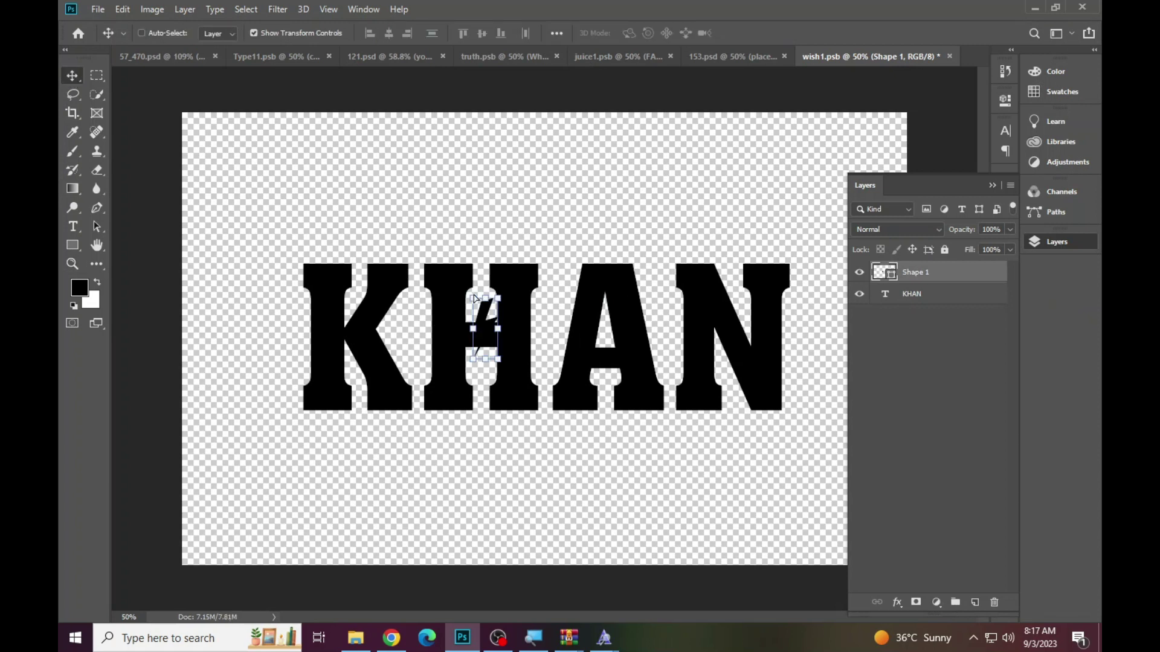
pyautogui.moveTo(494, 305)
pyautogui.mouseDown()
pyautogui.moveTo(495, 276)
pyautogui.moveTo(563, 318)
pyautogui.mouseUp()
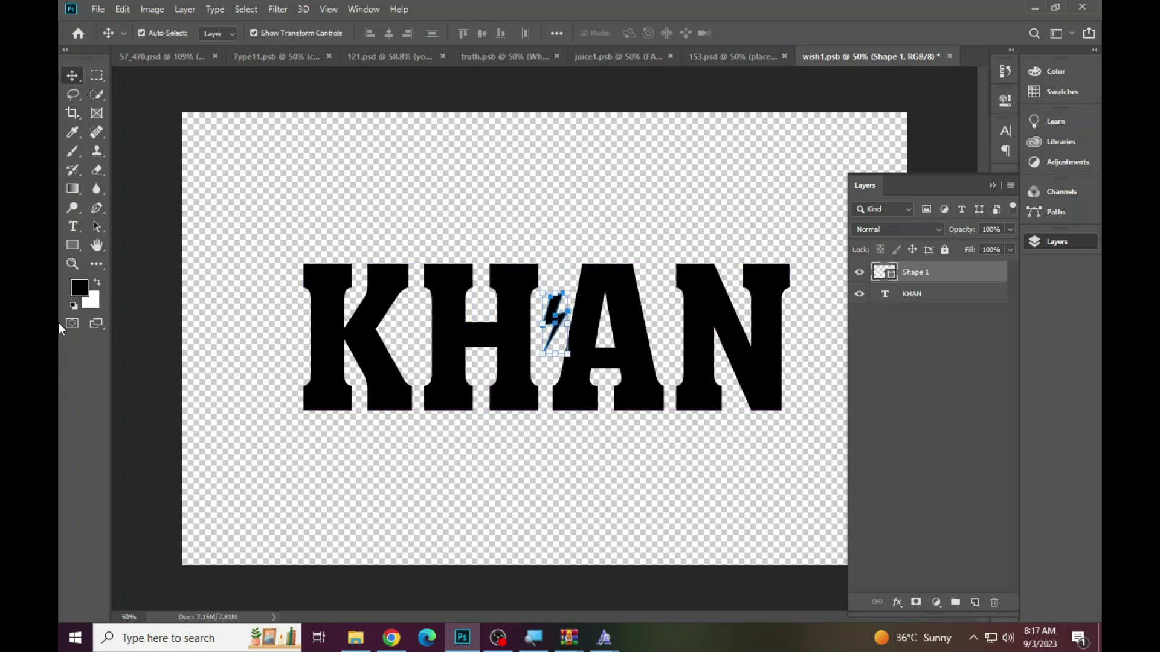
pyautogui.click(72, 263)
pyautogui.click(589, 326)
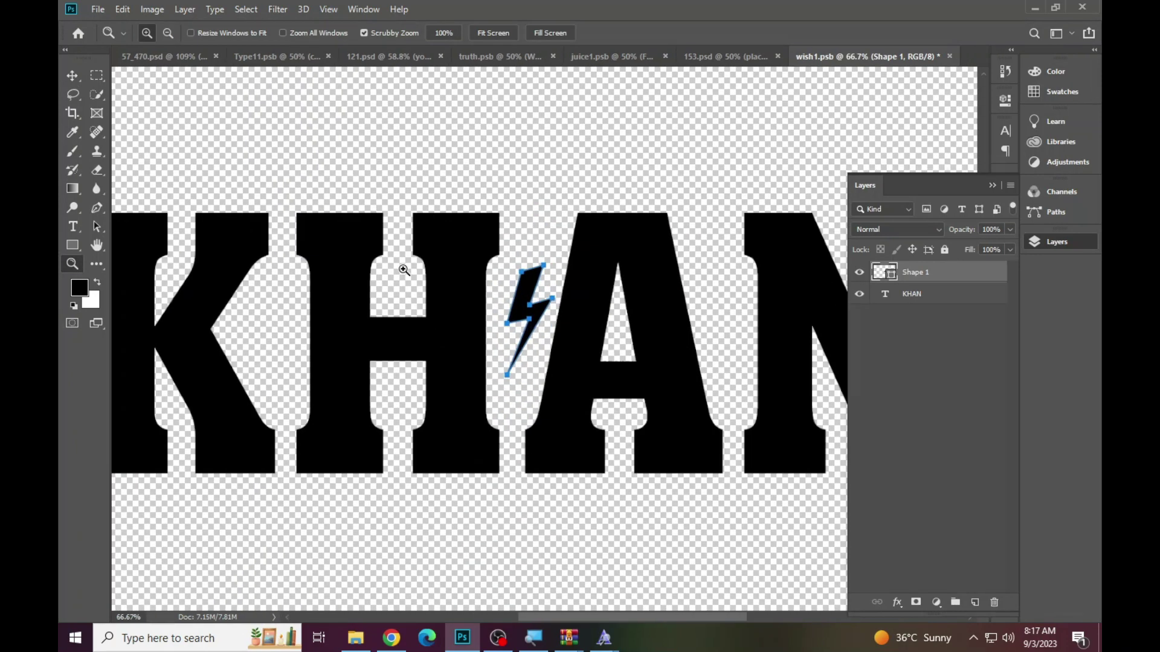
pyautogui.rightClick(421, 279)
pyautogui.click(422, 280)
# Step: Save the KHAN smart object and view the finished 153 design fitted on screen
pyautogui.click(97, 9)
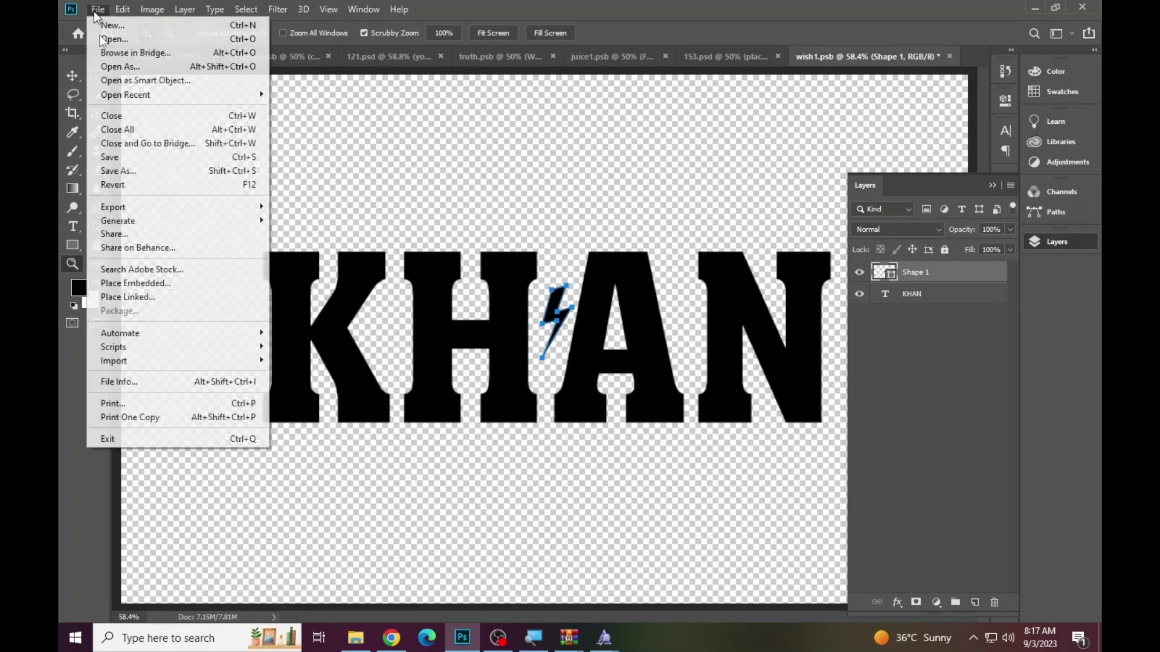
pyautogui.click(134, 159)
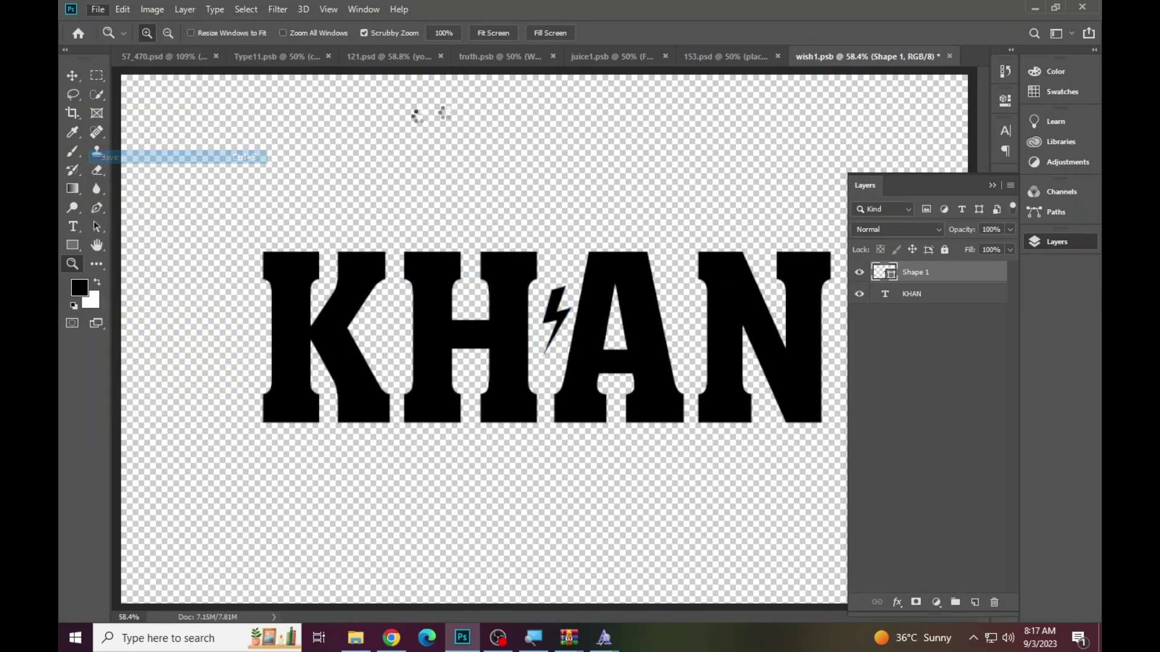
pyautogui.click(726, 56)
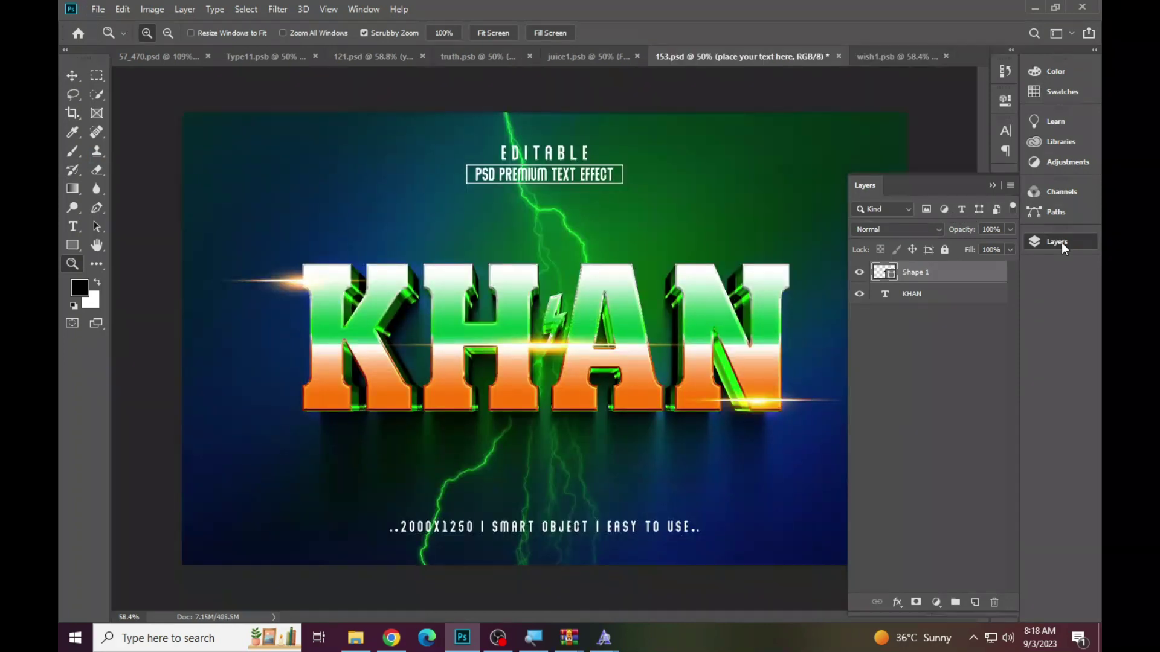
pyautogui.click(1061, 242)
pyautogui.click(519, 319)
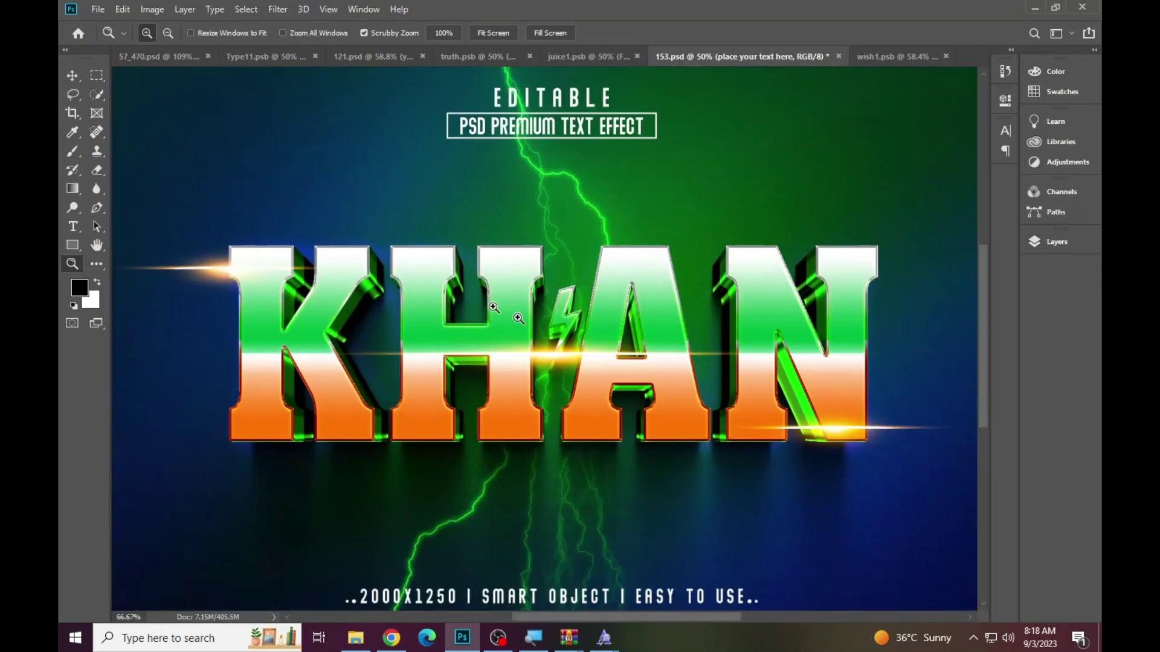
pyautogui.rightClick(398, 259)
pyautogui.click(415, 269)
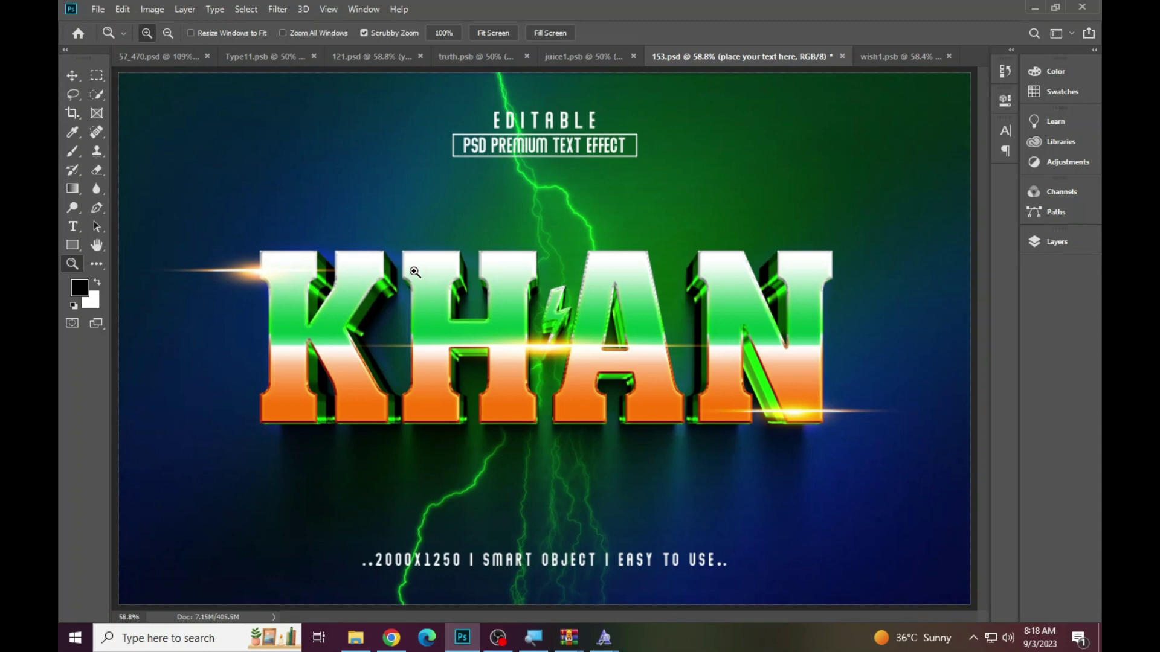
# Step: Toggle the caption text off and on, then close 153.psd without saving
pyautogui.click(1061, 242)
pyautogui.click(861, 307)
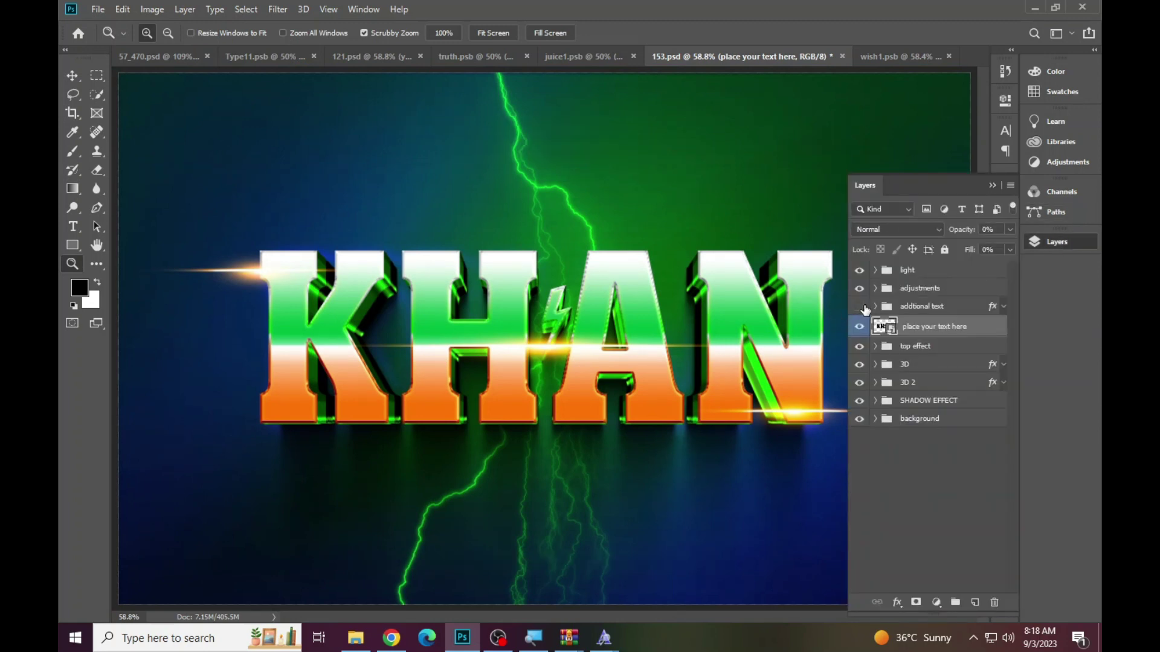
pyautogui.click(859, 306)
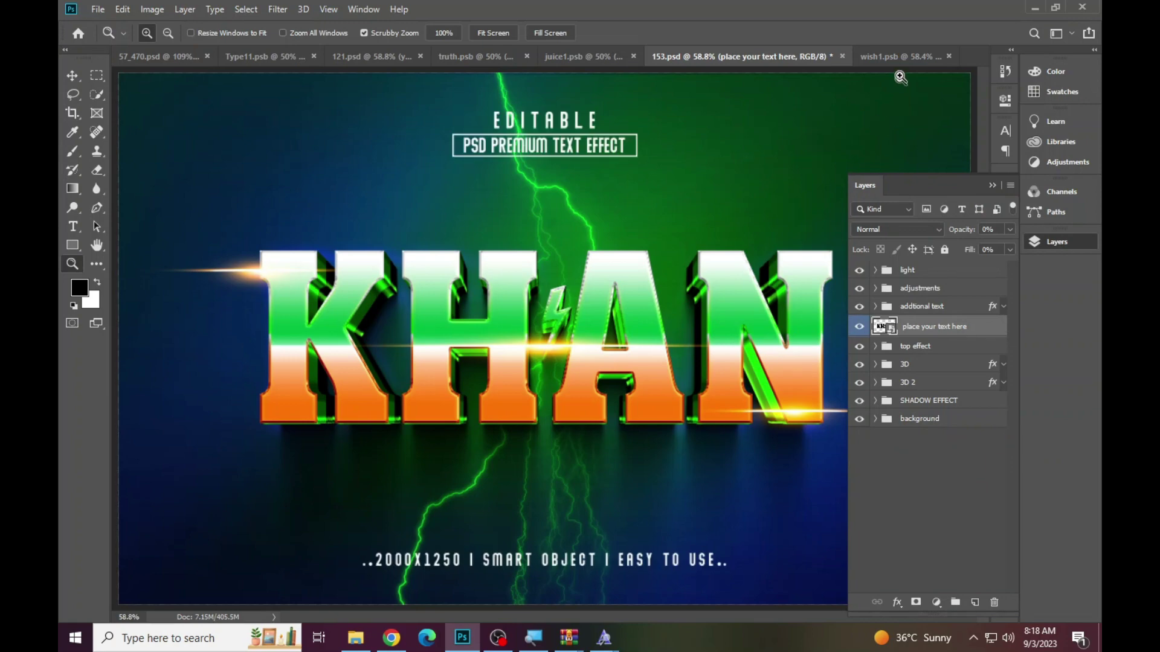
pyautogui.click(842, 56)
pyautogui.click(589, 240)
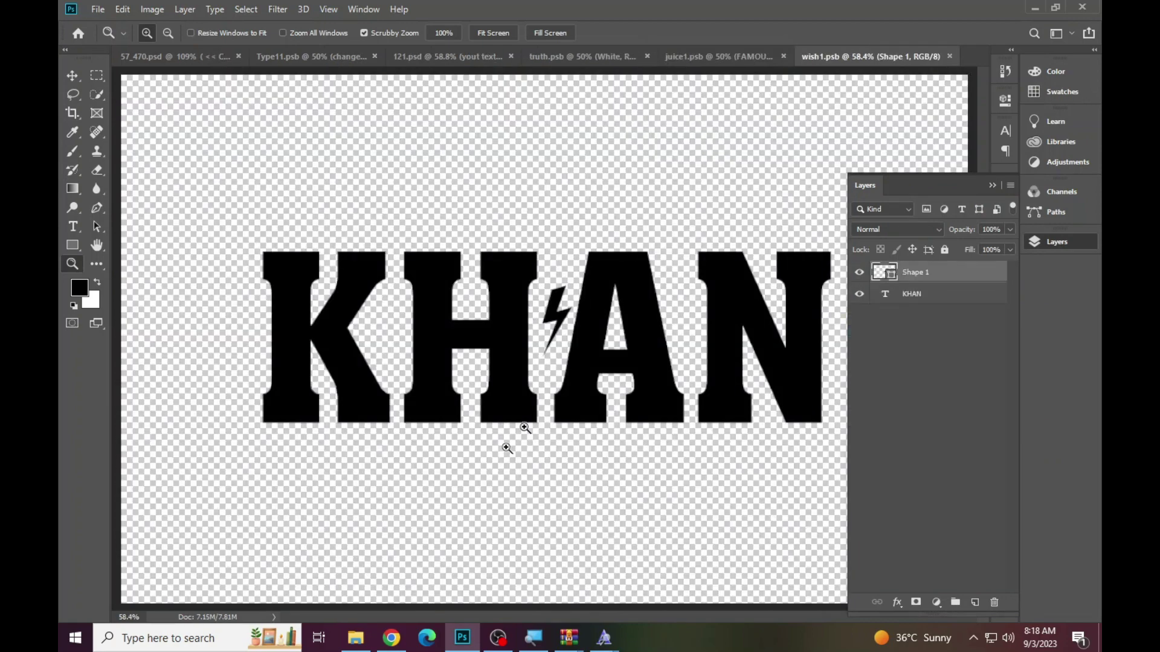
# Step: Open the 156 MUSIC Party template and its editable design smart object
pyautogui.click(355, 638)
pyautogui.doubleClick(1029, 119)
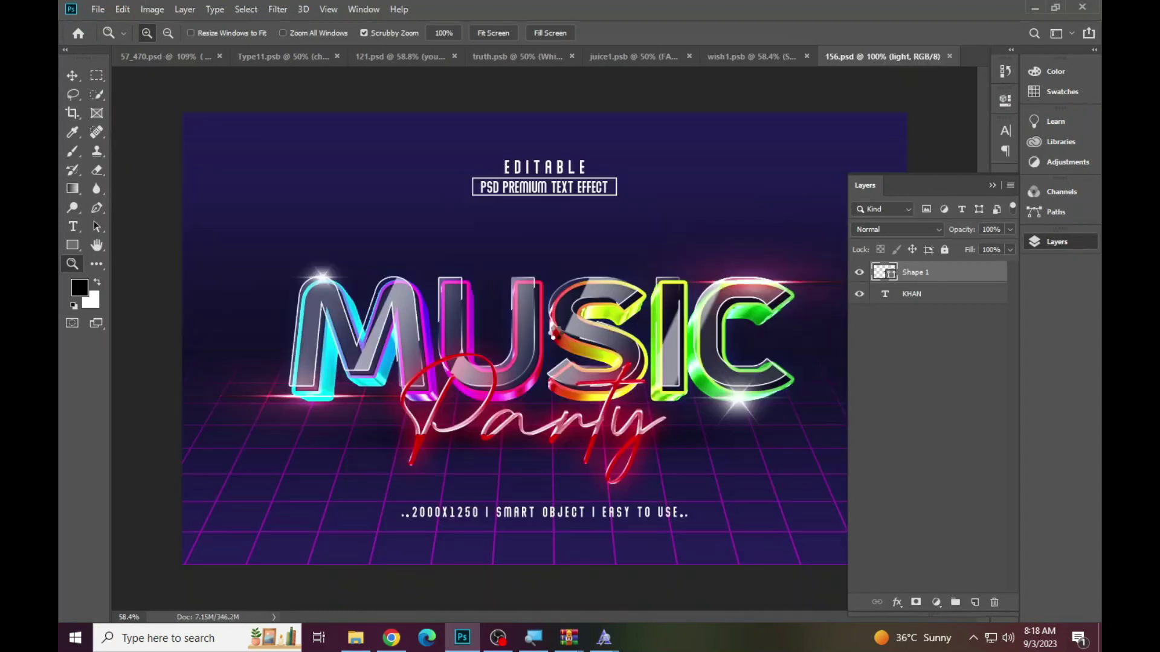
pyautogui.click(631, 346)
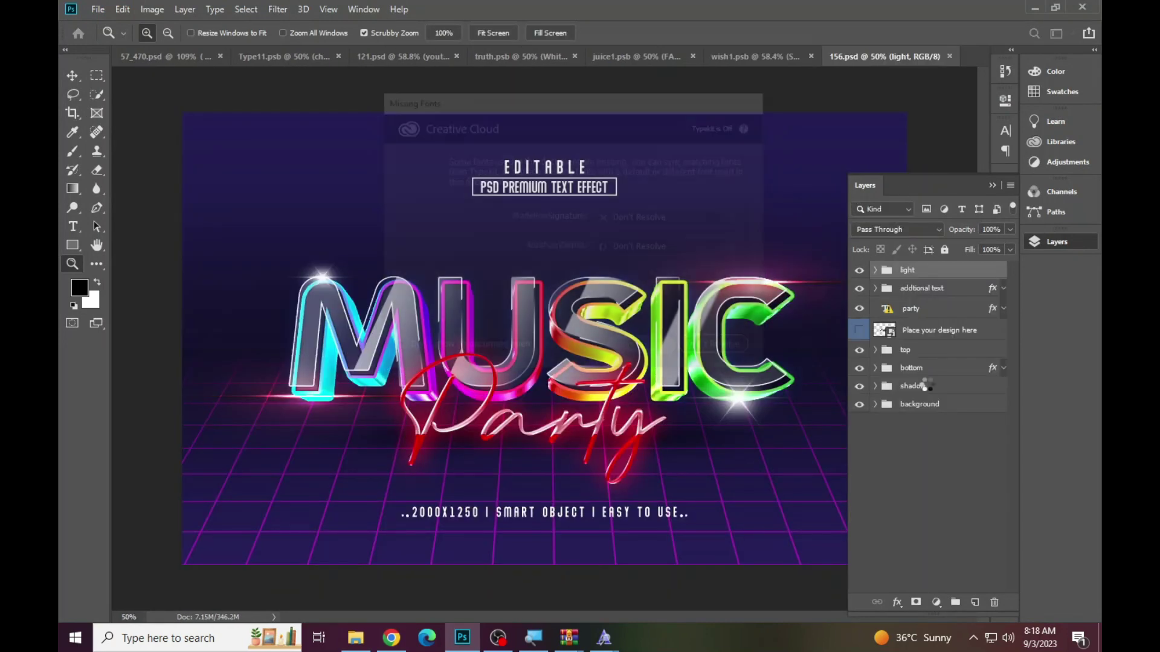
pyautogui.doubleClick(890, 336)
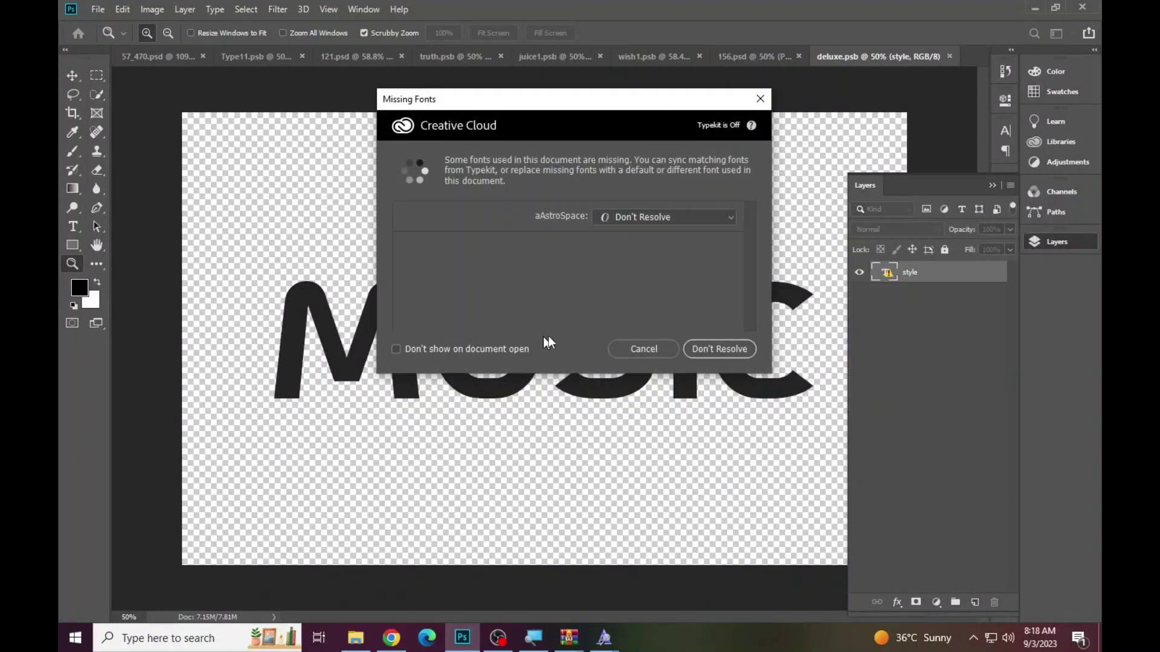
# Step: Copy the missing font name aAstroSpace from the Type tool's font field
pyautogui.click(640, 346)
pyautogui.click(73, 227)
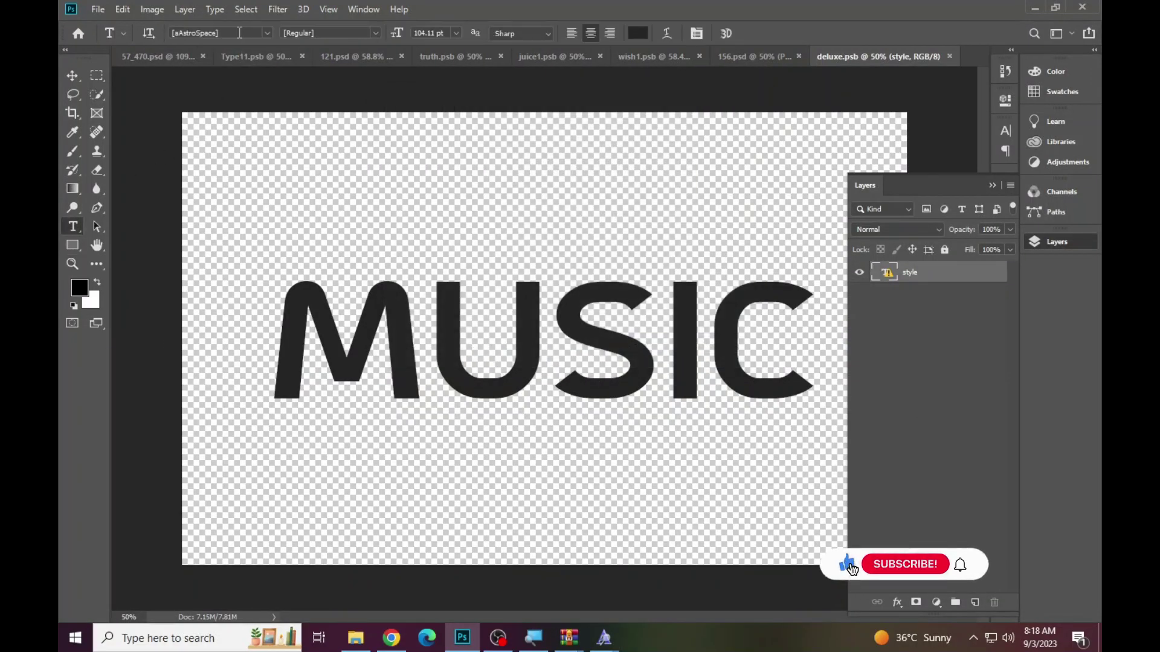
pyautogui.rightClick(238, 33)
pyautogui.click(277, 94)
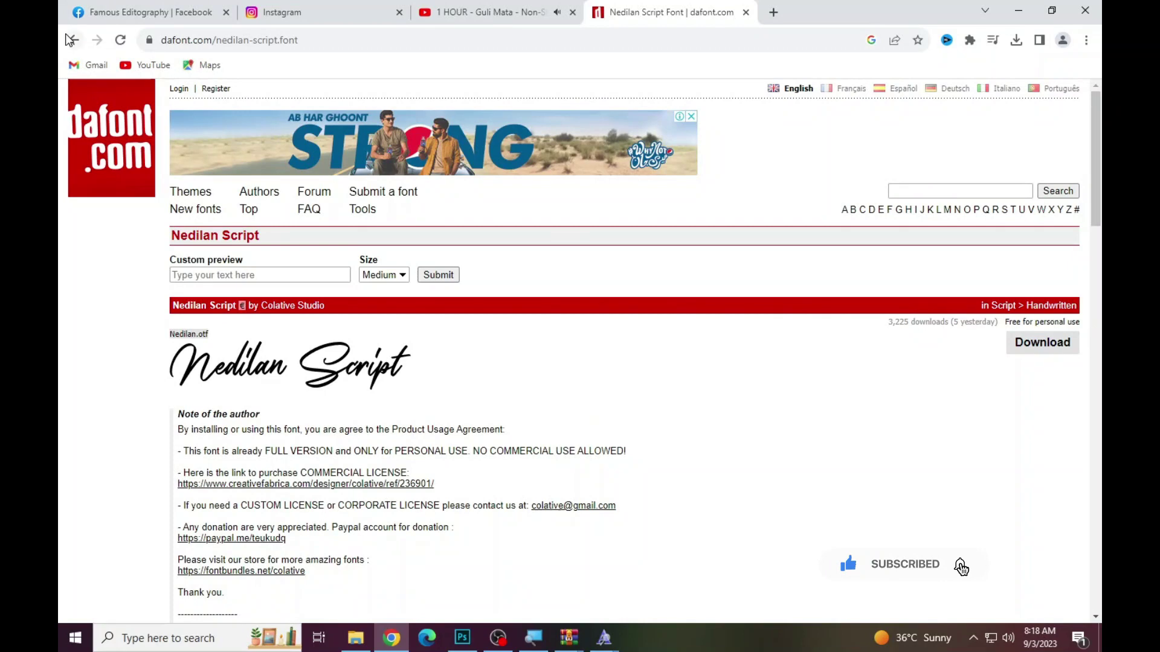
pyautogui.click(70, 40)
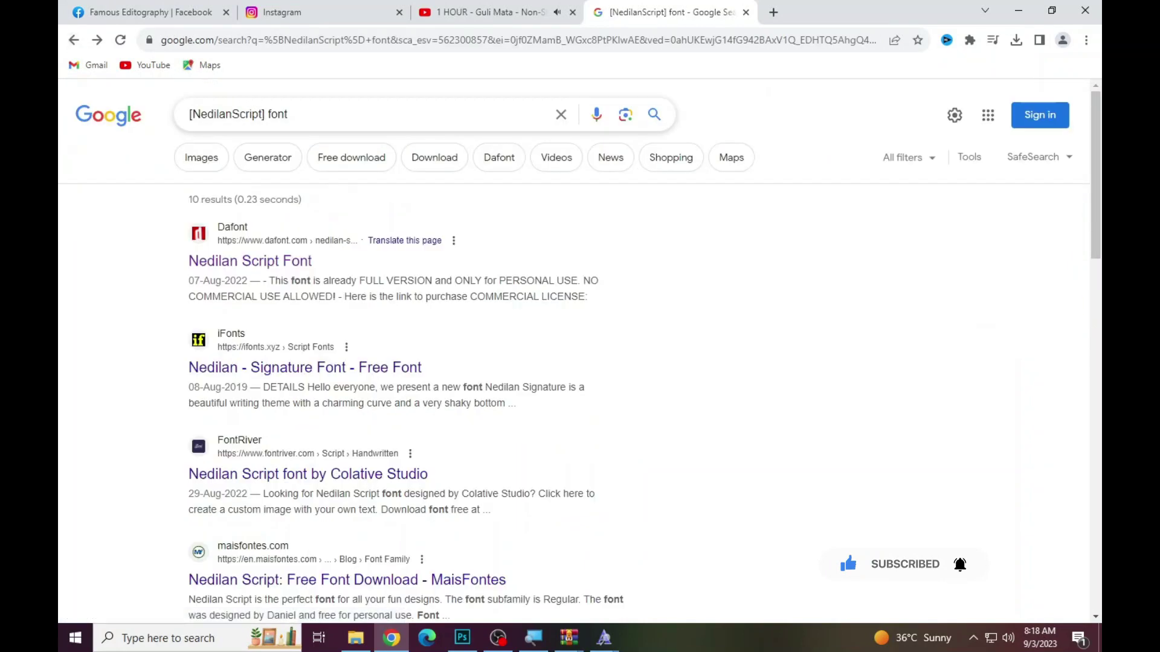
# Step: Search Google for the aAstroSpace font and open the FontSpace result in a new tab
pyautogui.moveTo(257, 114); pyautogui.dragTo(192, 114)
pyautogui.write('[aAstroSpace]')
pyautogui.press('Return')
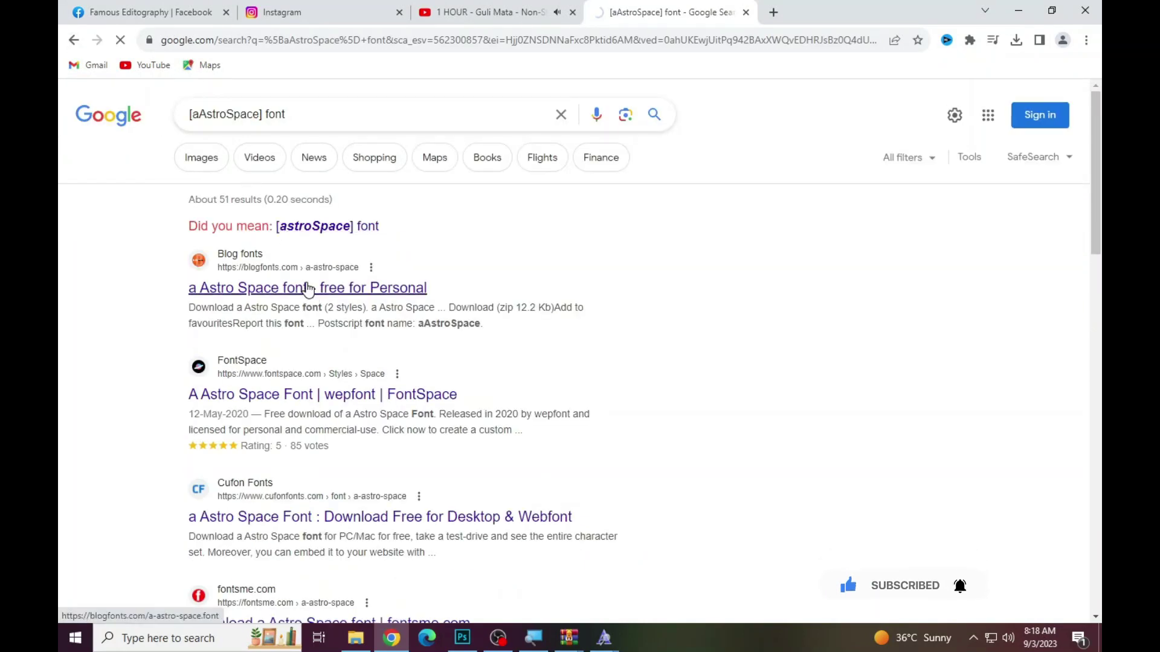
pyautogui.rightClick(312, 399)
pyautogui.moveTo(311, 397); pyautogui.dragTo(816, 6)
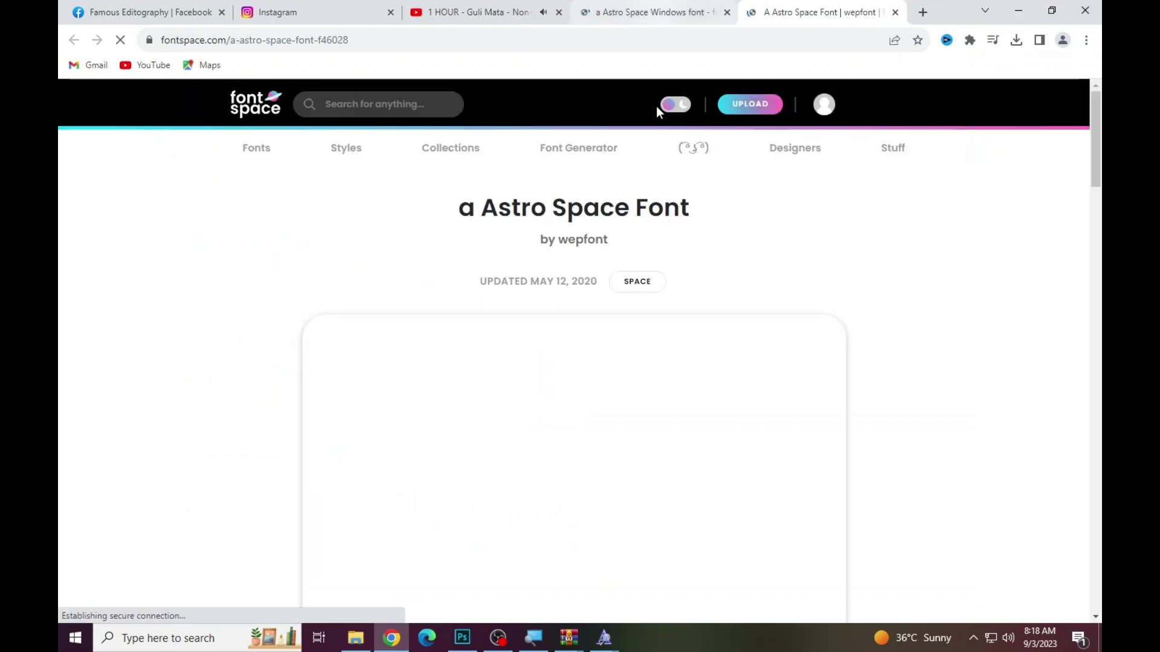
# Step: Download the Astro Space font files, including the TTF and OTF from blogfonts
pyautogui.scroll(-1, 691, 392)
pyautogui.scroll(-3, 691, 393)
pyautogui.scroll(-3, 803, 396)
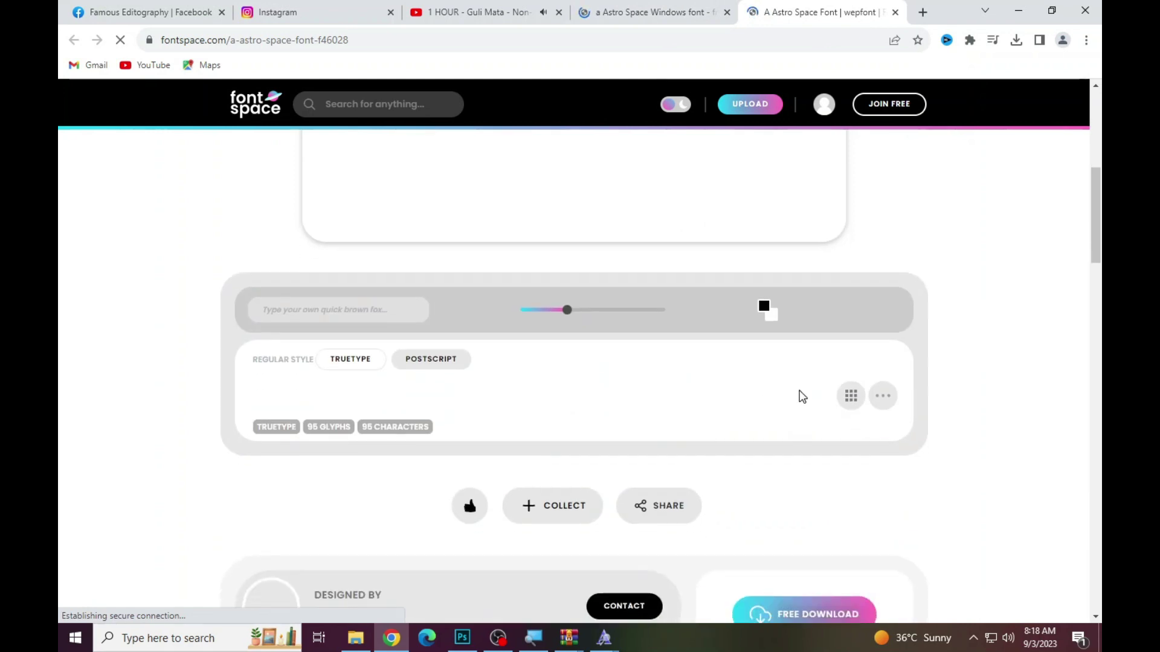
pyautogui.click(884, 397)
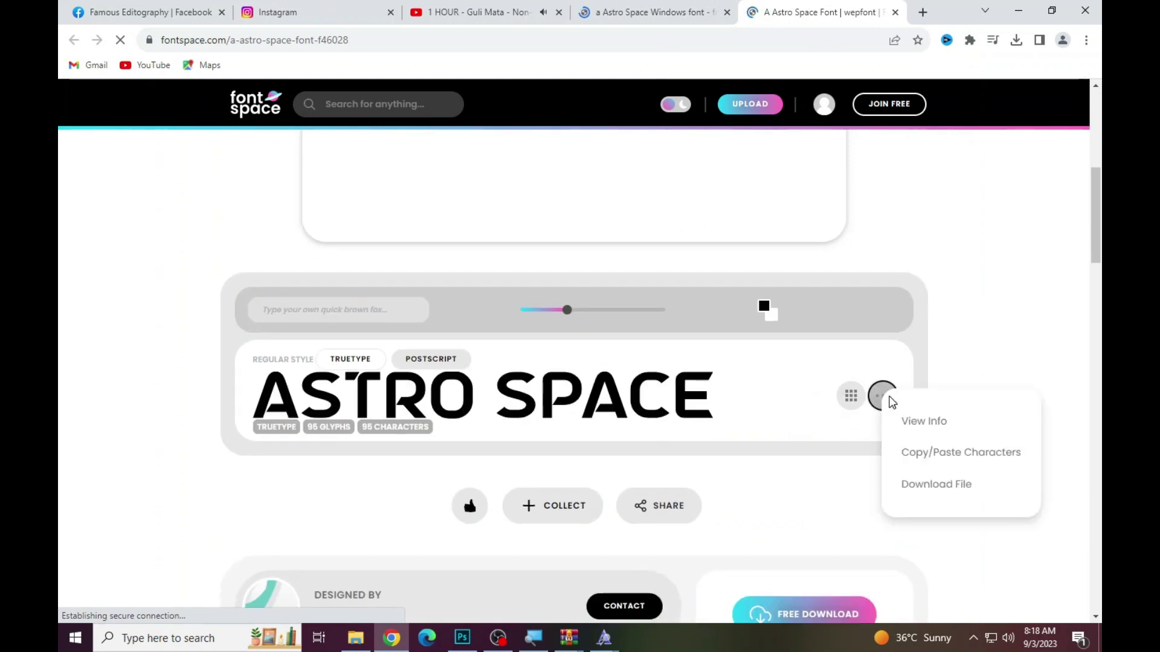
pyautogui.click(906, 487)
pyautogui.click(652, 12)
pyautogui.scroll(-7, 518, 328)
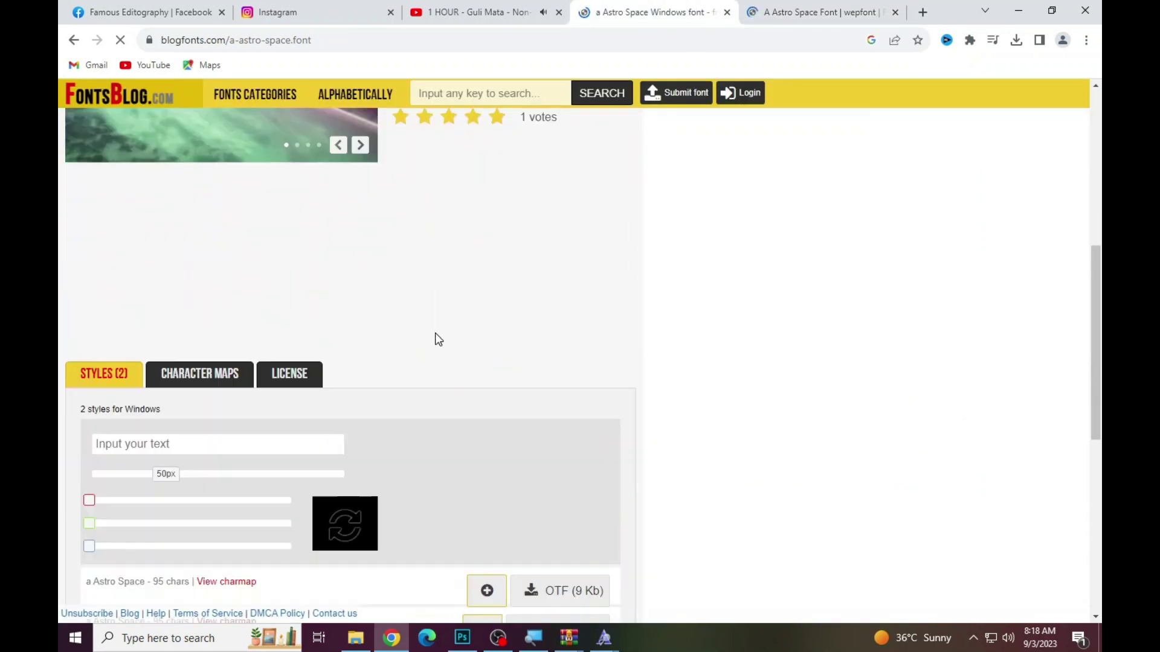
pyautogui.scroll(-1, 437, 337)
pyautogui.scroll(-6, 380, 418)
pyautogui.click(547, 231)
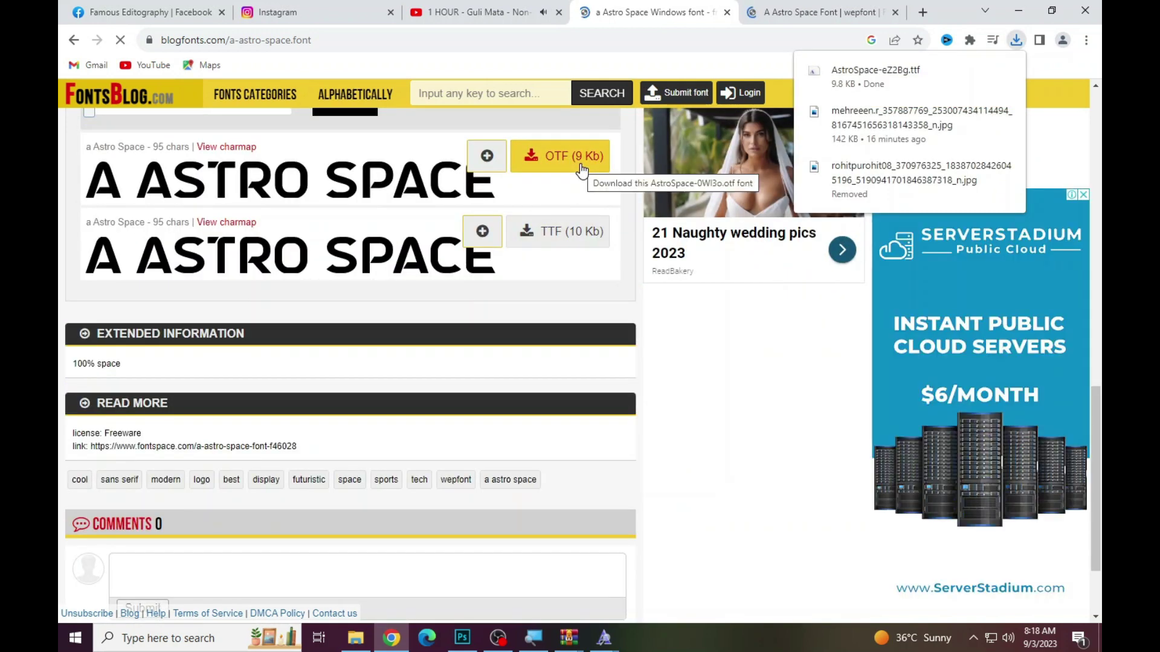
pyautogui.click(581, 171)
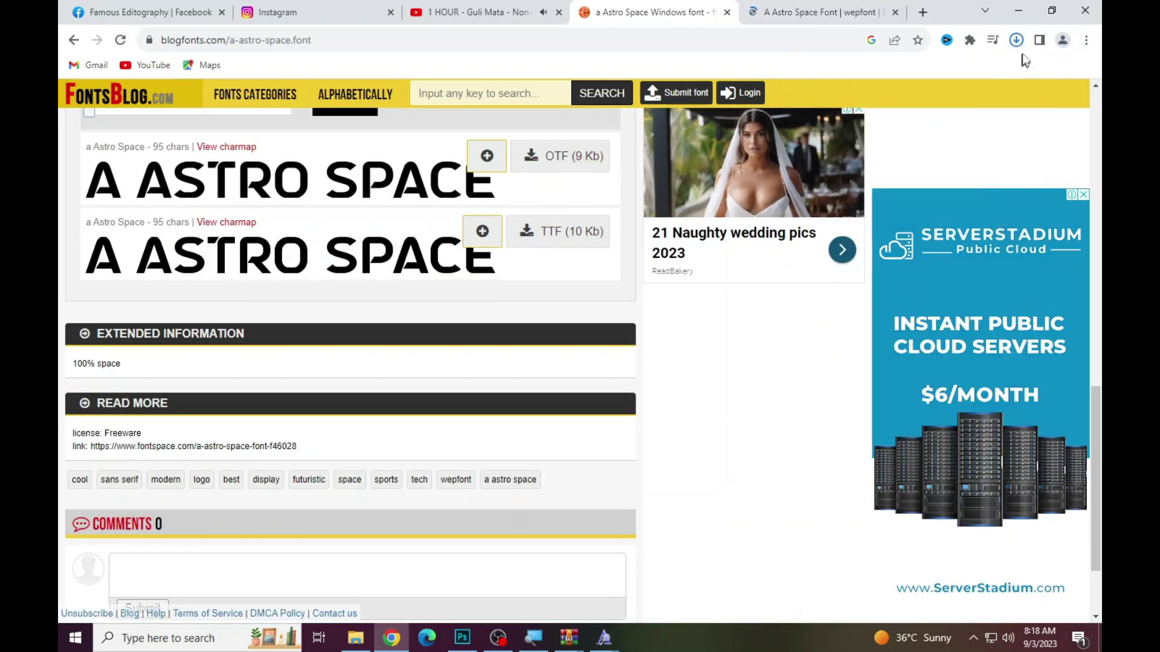
# Step: Install the downloaded Astro Space OTF font and return to Photoshop
pyautogui.click(1018, 40)
pyautogui.moveTo(1005, 107)
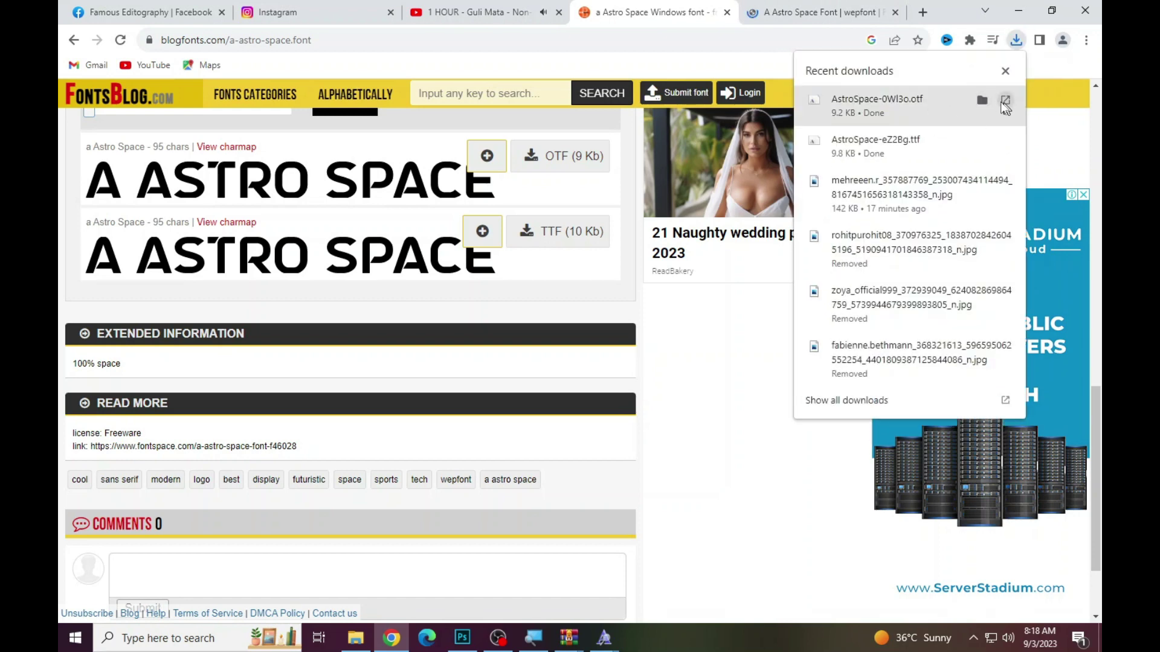
pyautogui.click(818, 98)
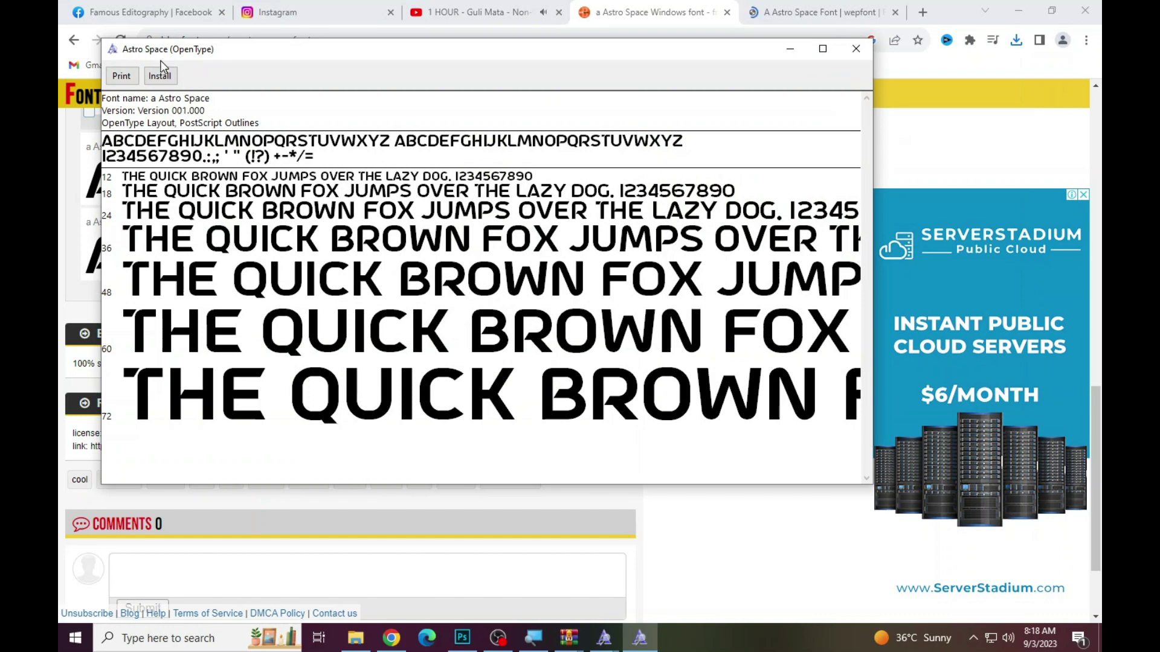
pyautogui.click(160, 75)
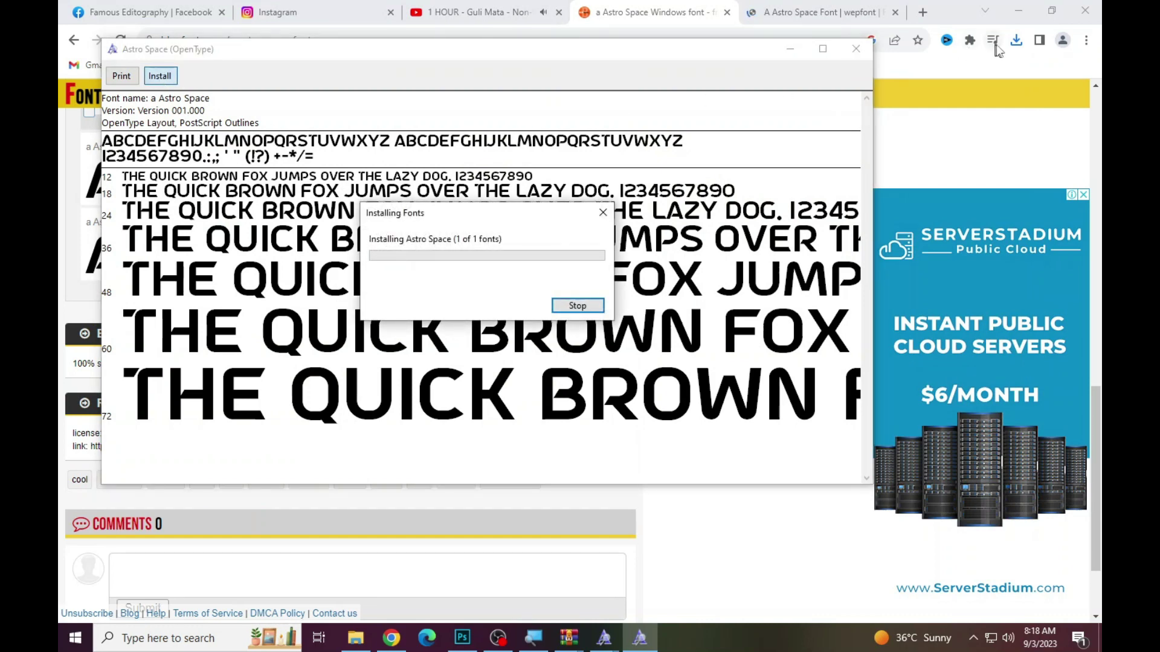
pyautogui.click(1017, 40)
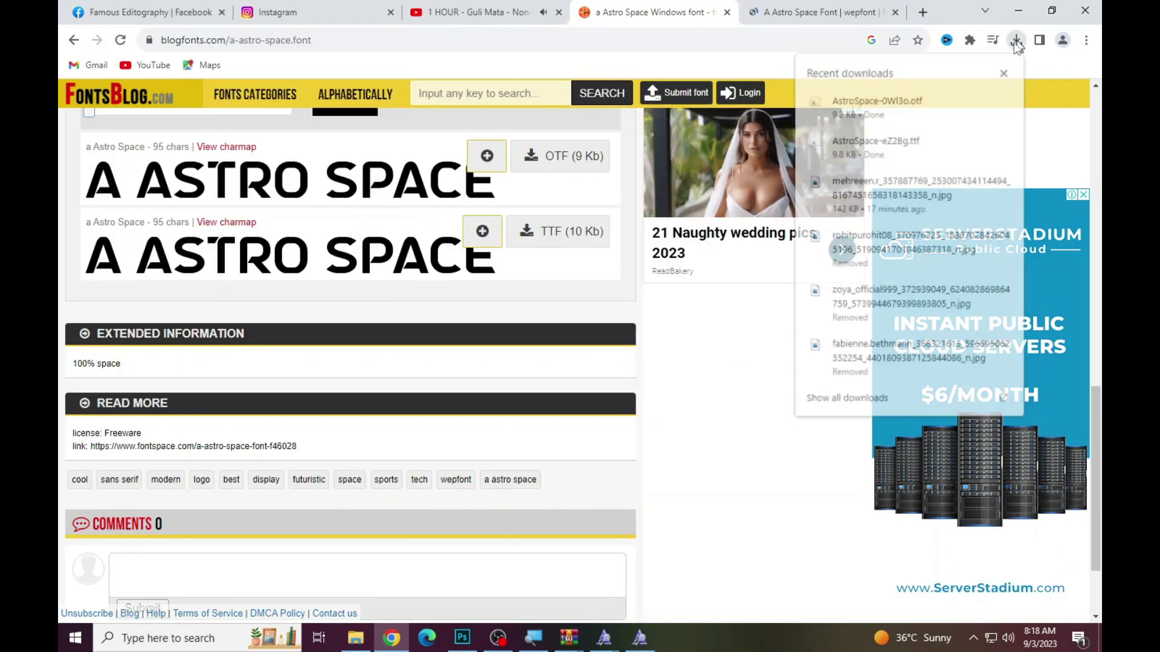
pyautogui.click(506, 645)
pyautogui.click(517, 592)
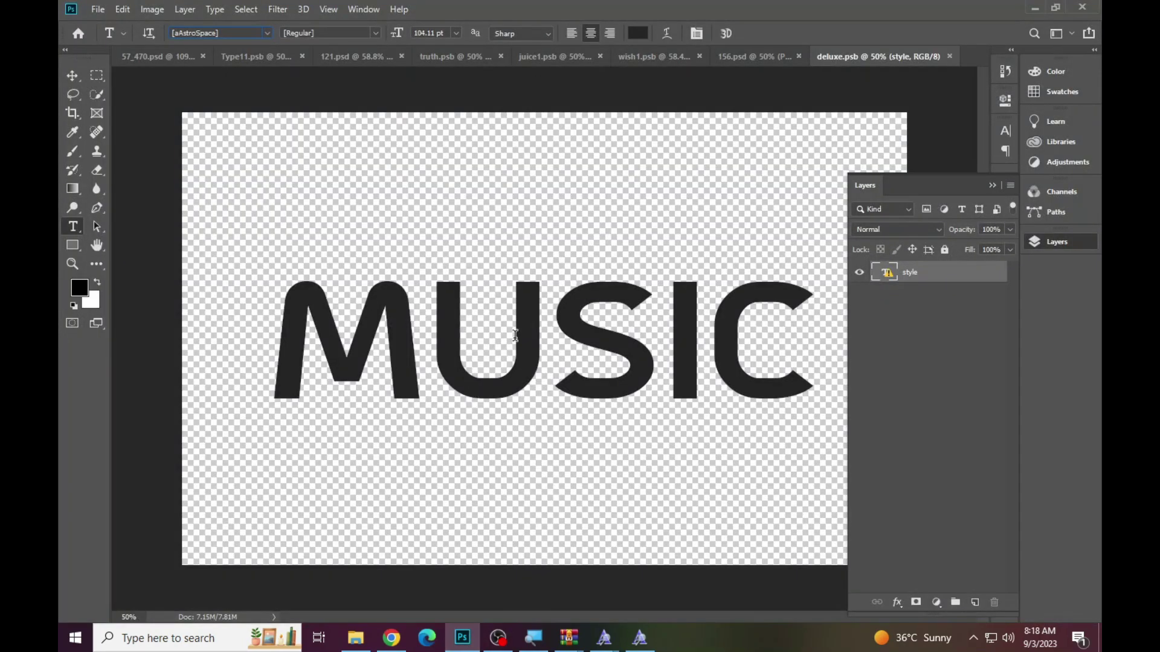
# Step: Replace the MUSIC text with FAMOUS
pyautogui.click(498, 638)
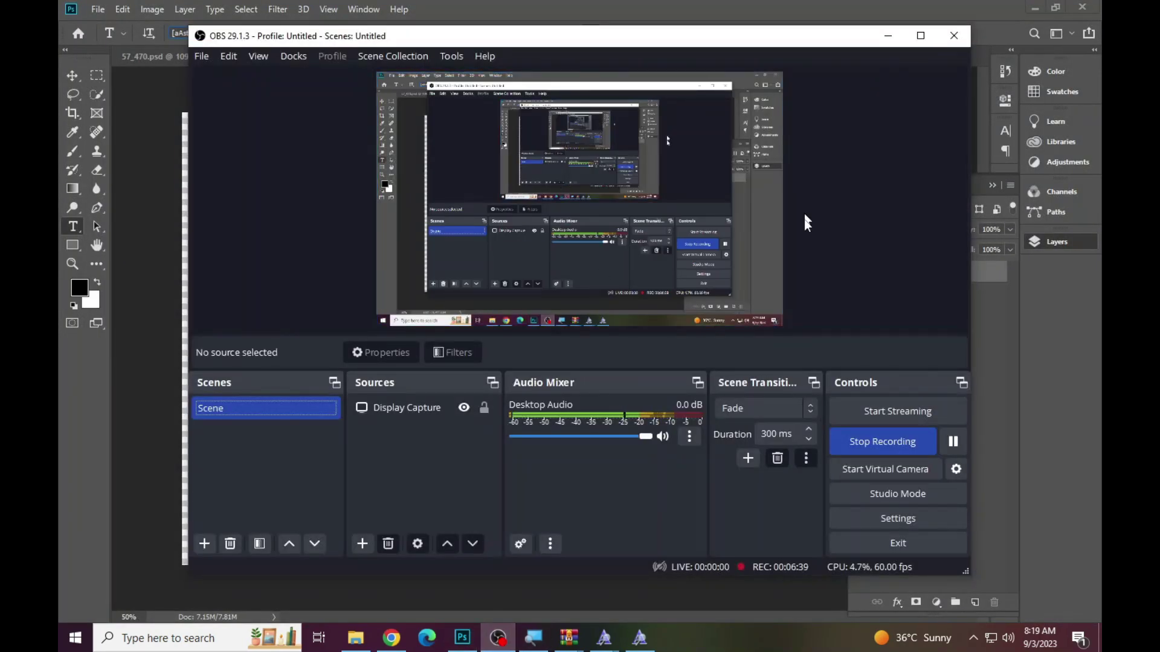
pyautogui.click(886, 35)
pyautogui.click(518, 362)
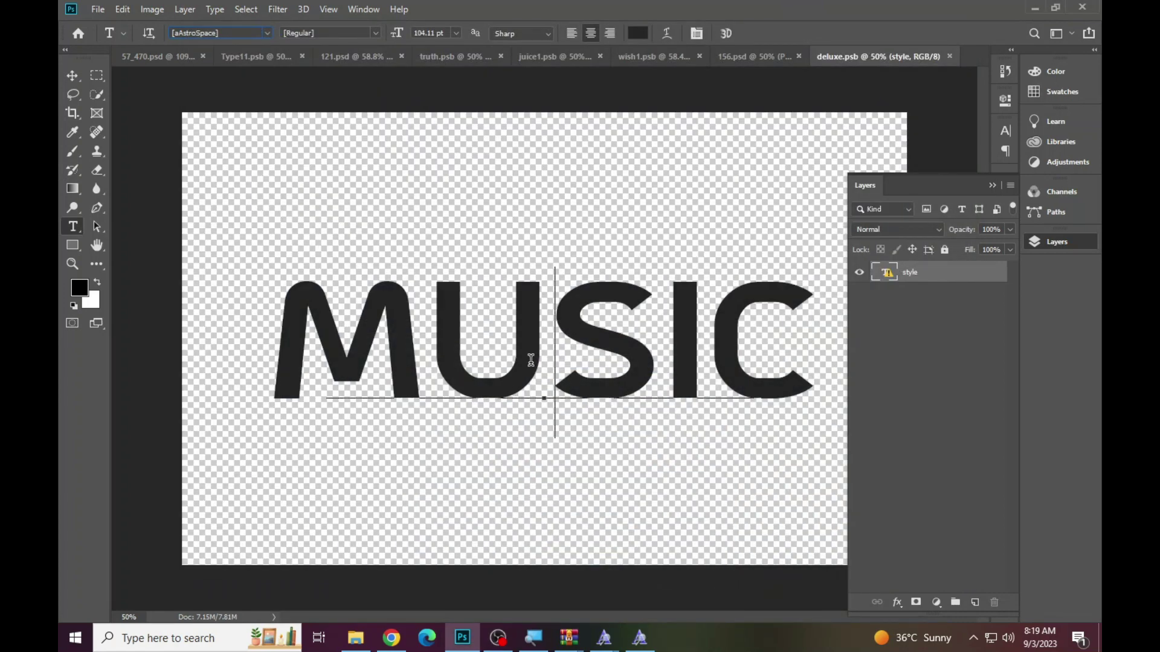
pyautogui.click(560, 261)
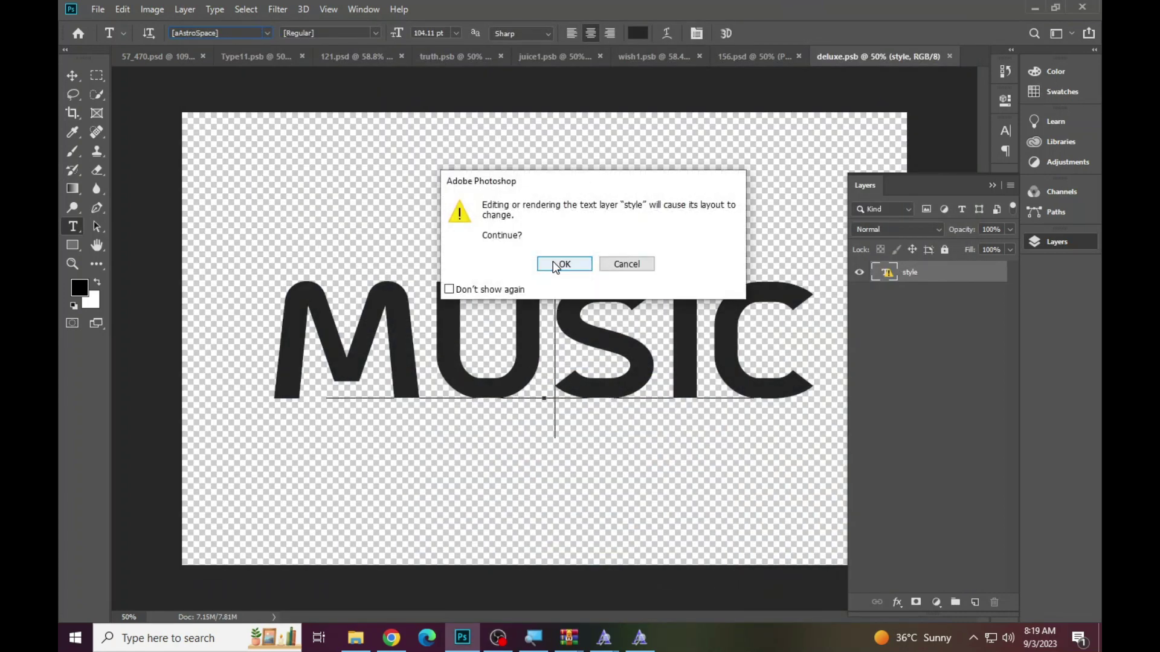
pyautogui.hotkey('ctrl', 'a')
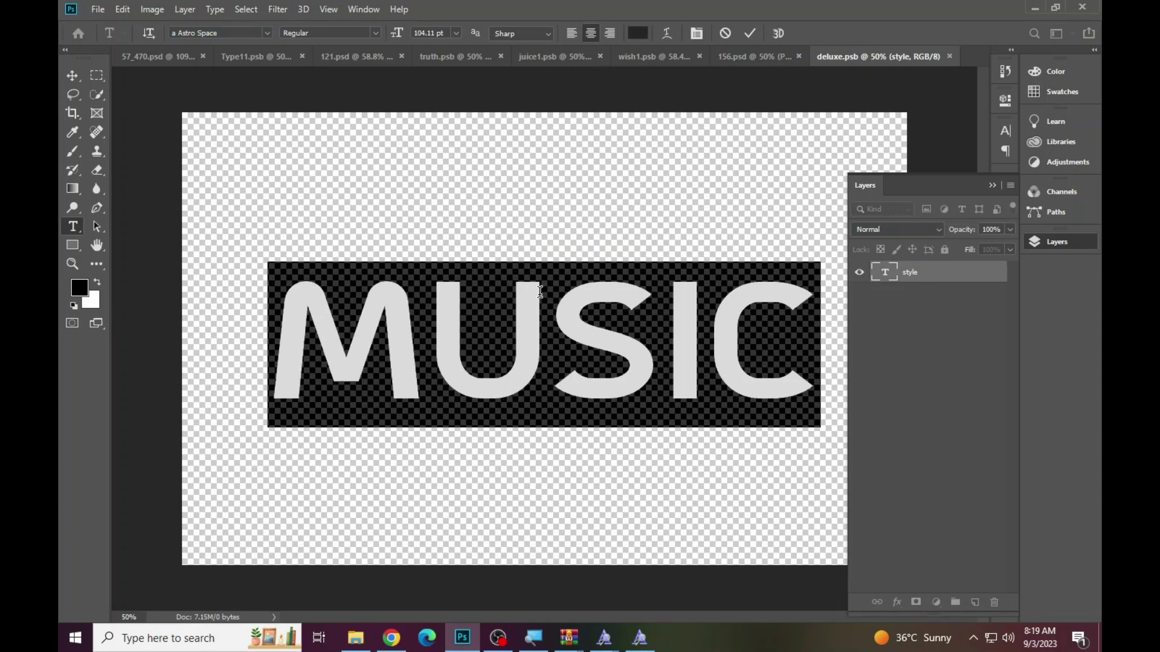
pyautogui.write('FAM')
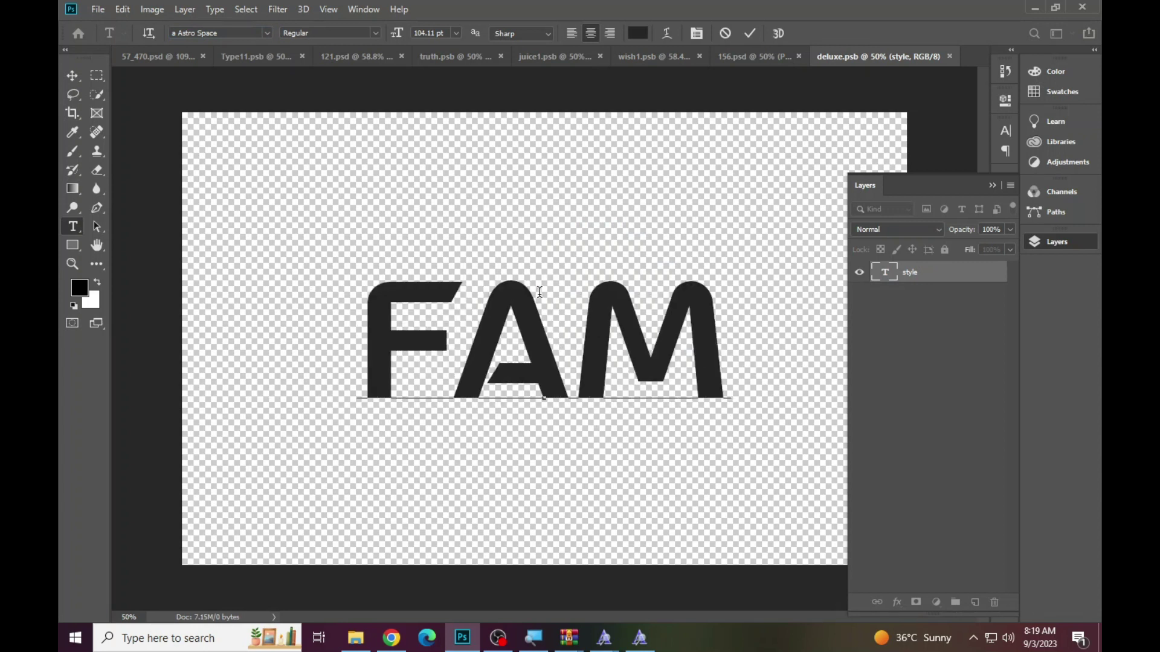
pyautogui.write('OU')
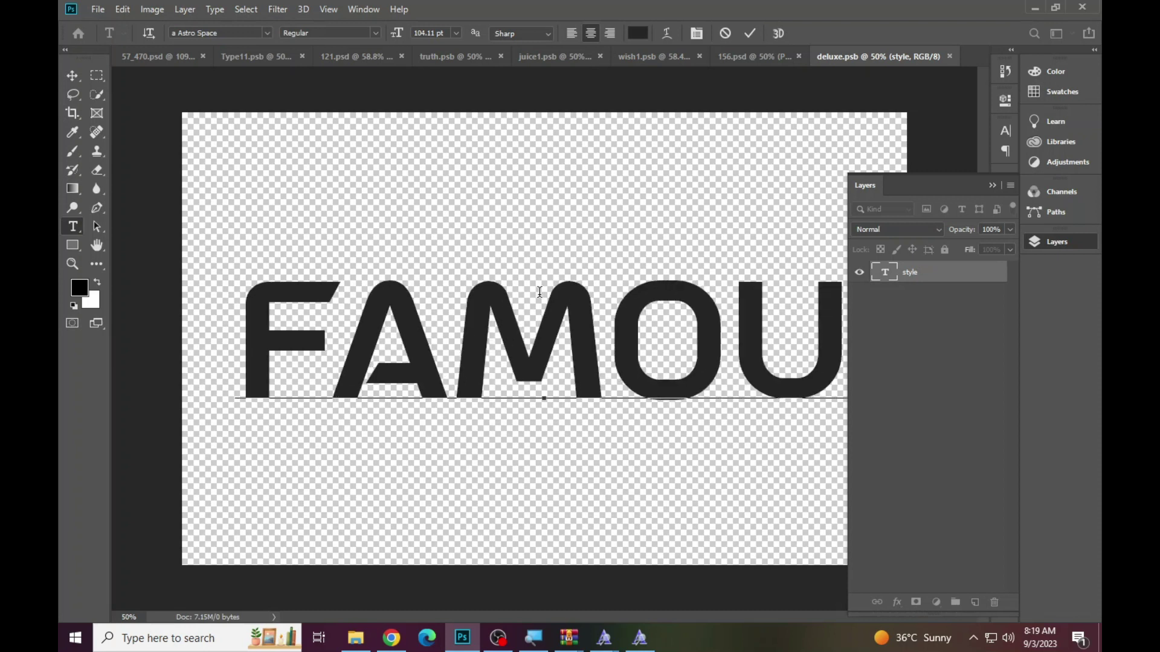
pyautogui.write('S')
# Step: Shrink FAMOUS to 78.11 pt and raise it slightly on the canvas
pyautogui.hotkey('ctrl', 'a')
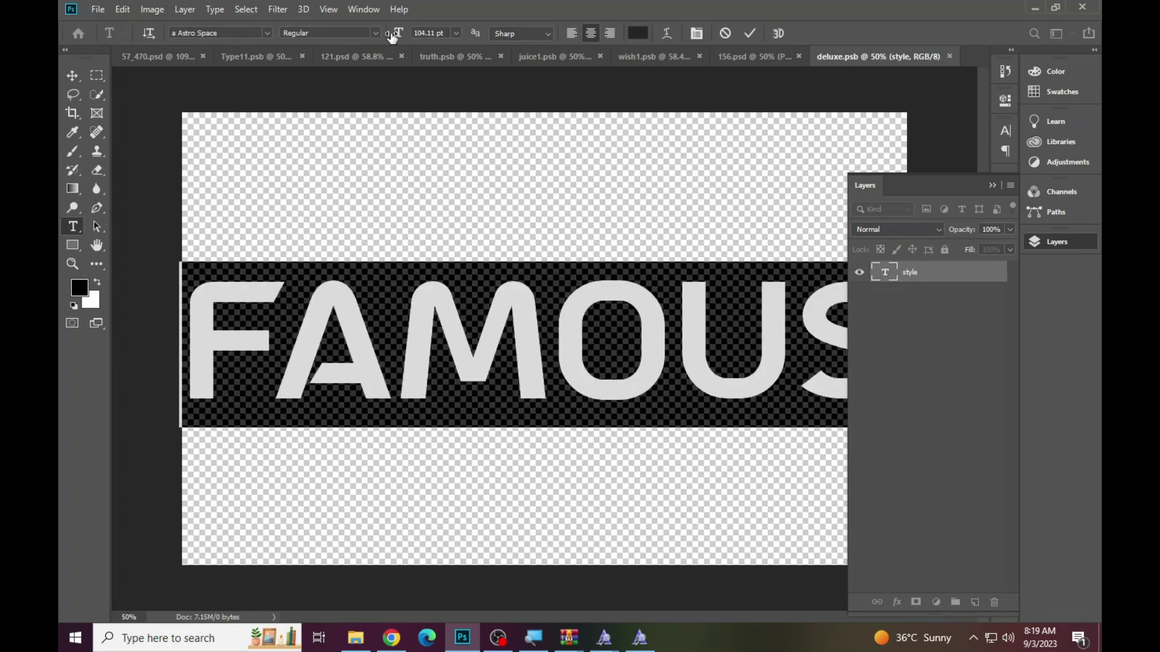
pyautogui.moveTo(392, 37); pyautogui.dragTo(374, 43)
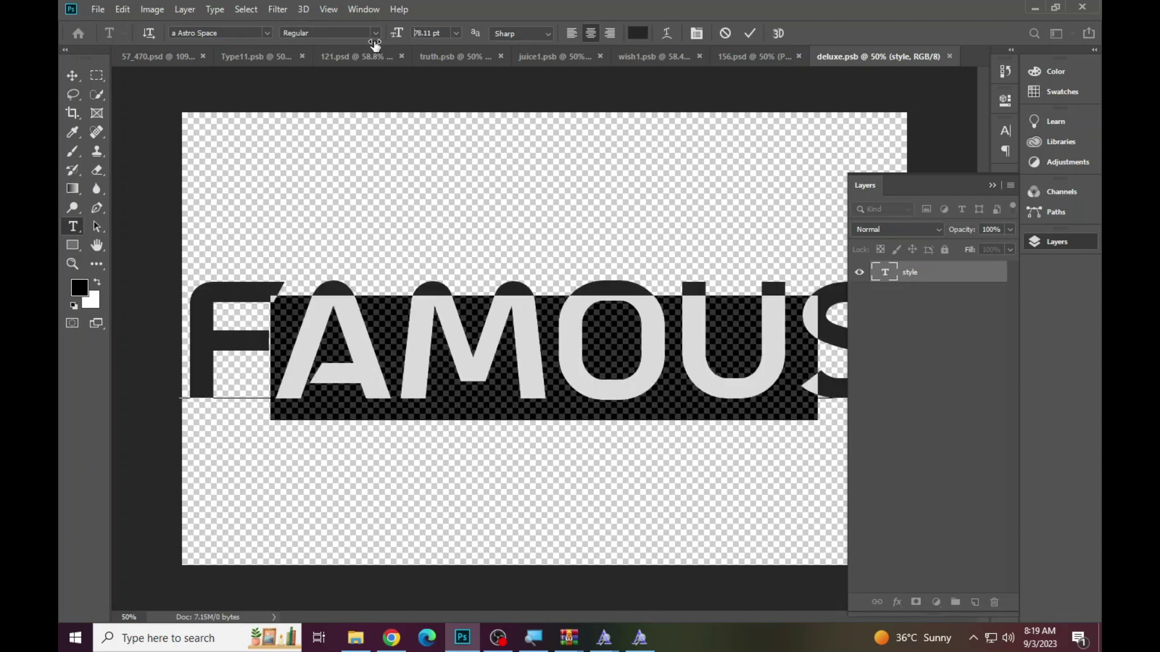
pyautogui.click(73, 76)
pyautogui.moveTo(571, 370); pyautogui.dragTo(566, 310)
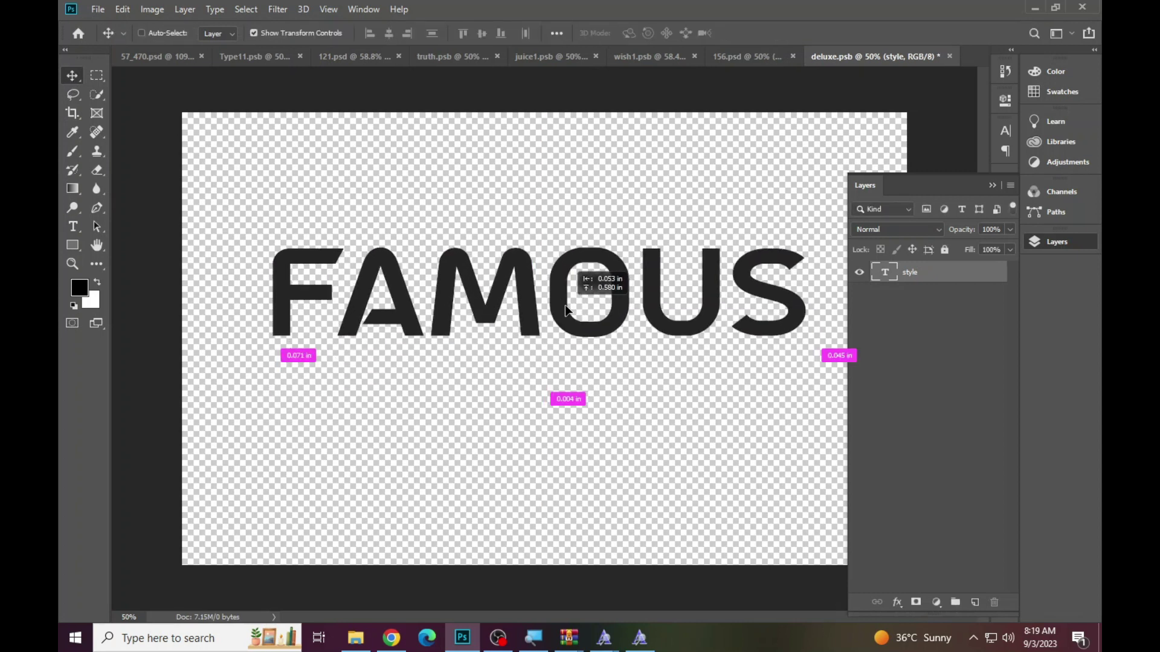
pyautogui.moveTo(566, 310); pyautogui.dragTo(567, 301)
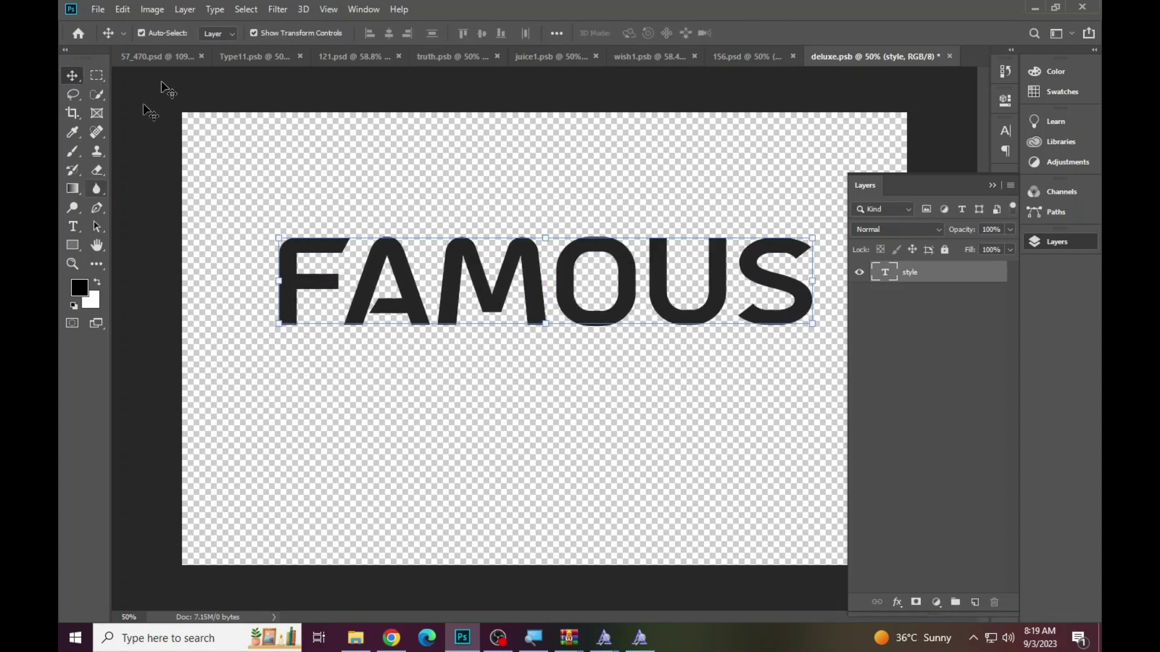
pyautogui.click(745, 53)
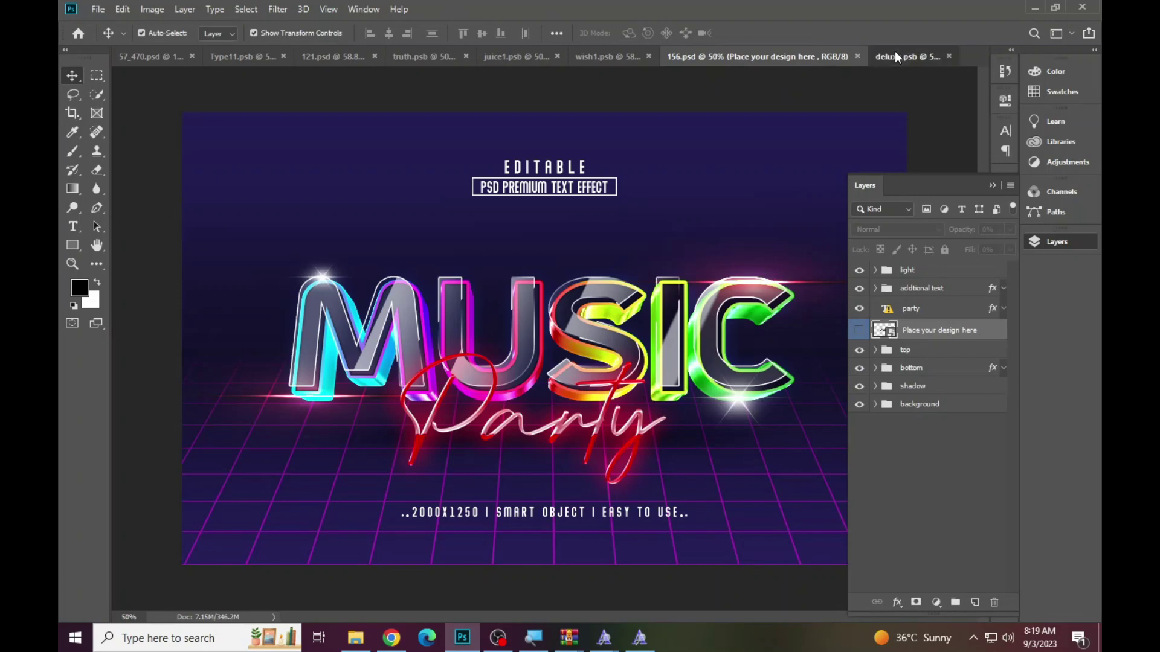
# Step: Save the FAMOUS smart object edits and return to the Famous Party template
pyautogui.click(897, 57)
pyautogui.click(98, 9)
pyautogui.click(158, 156)
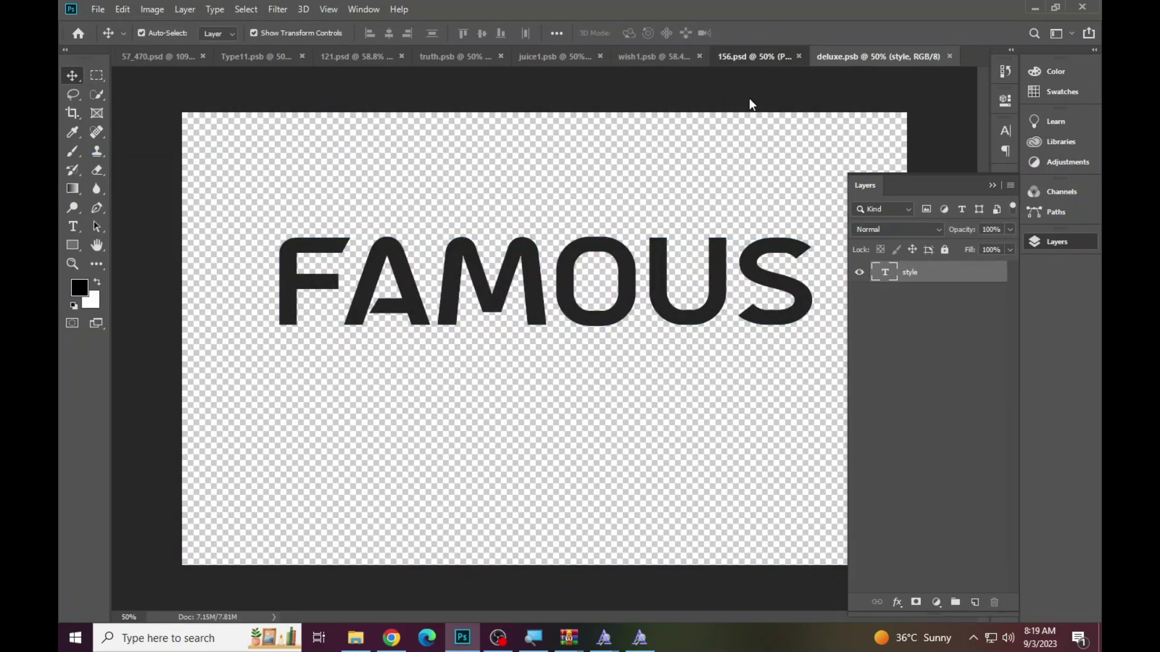
pyautogui.hotkey('ctrl', 'shift', 'Tab')
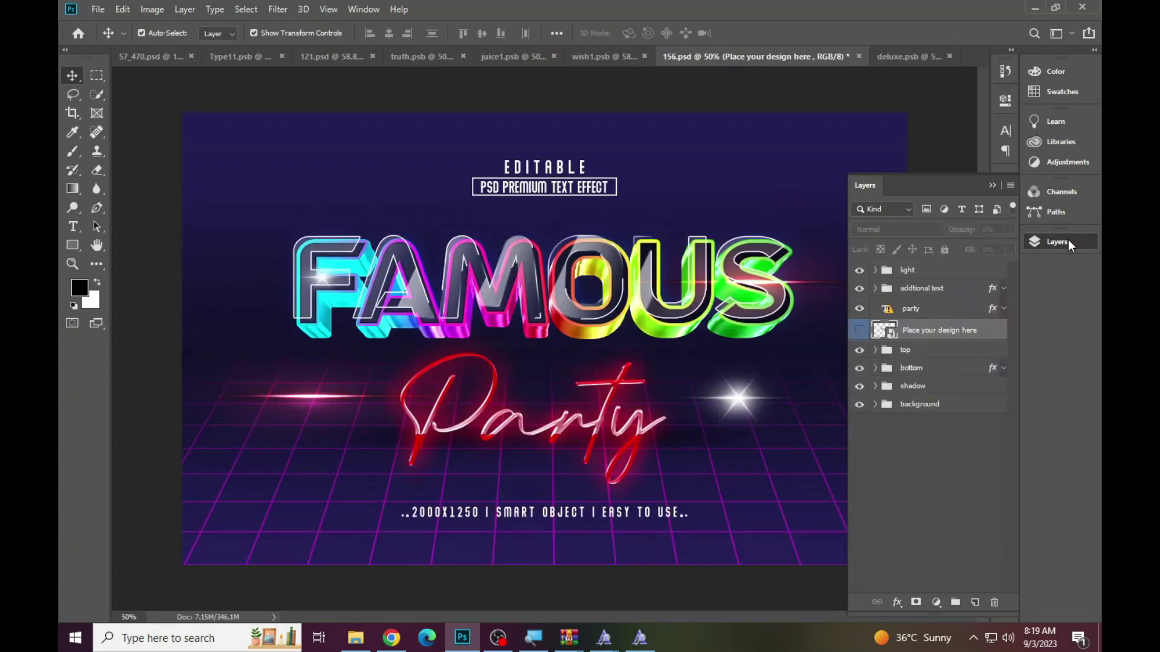
pyautogui.click(1057, 241)
# Step: Copy the missing MadelionSignature font name from the Party text layer
pyautogui.click(554, 427)
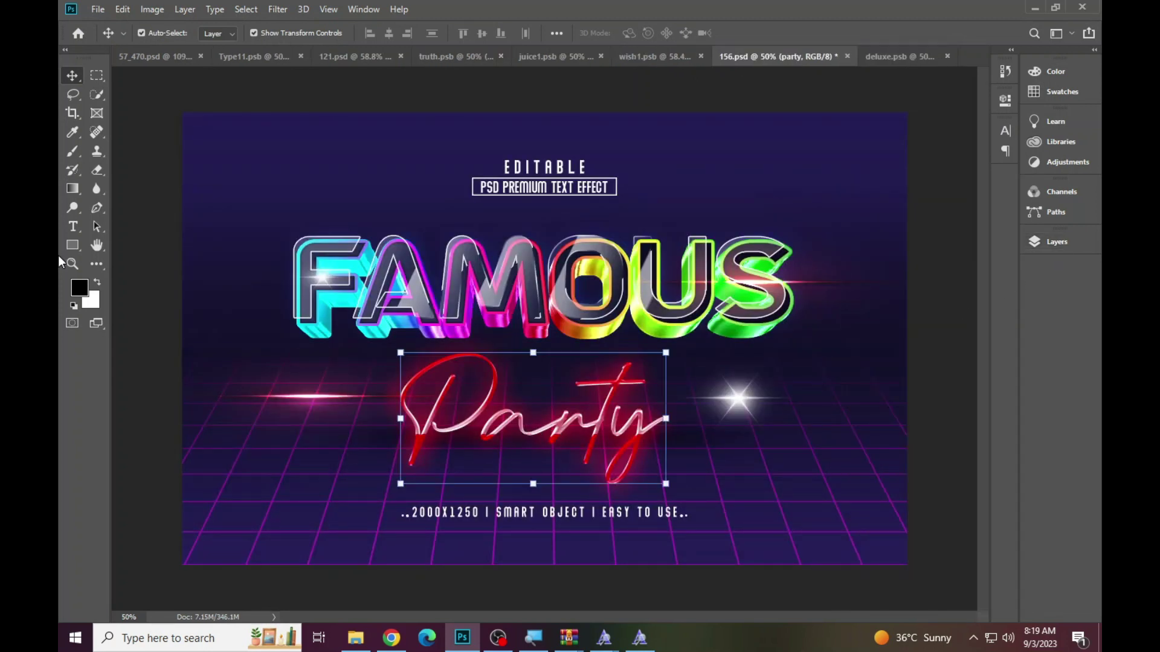
pyautogui.click(73, 227)
pyautogui.click(562, 416)
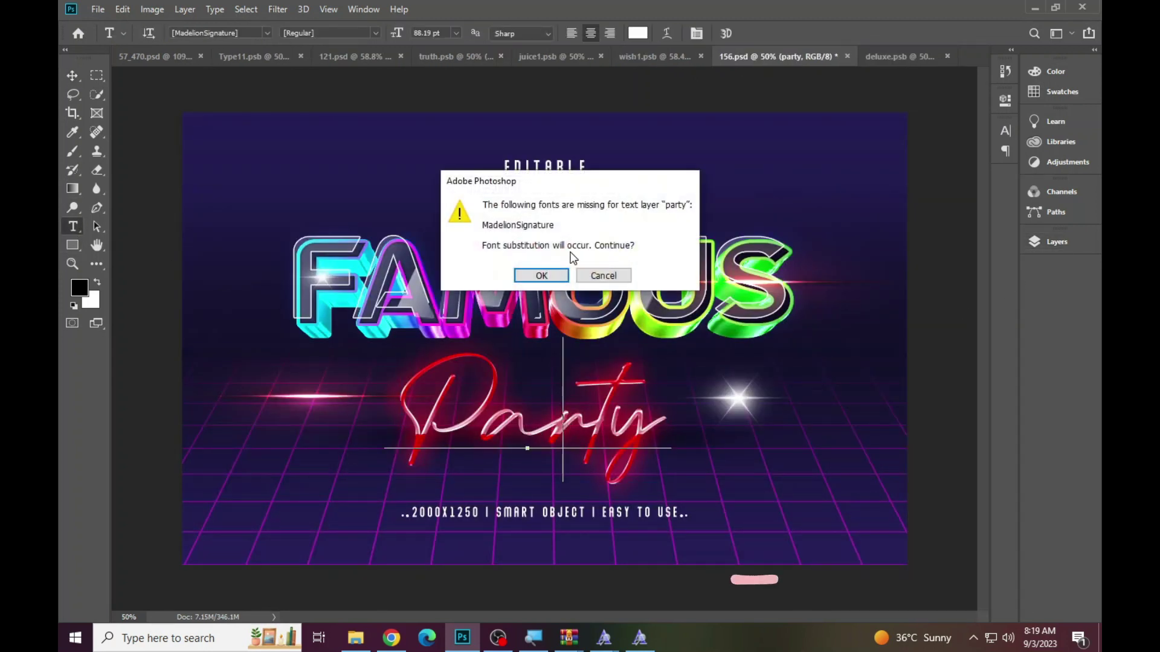
pyautogui.click(595, 274)
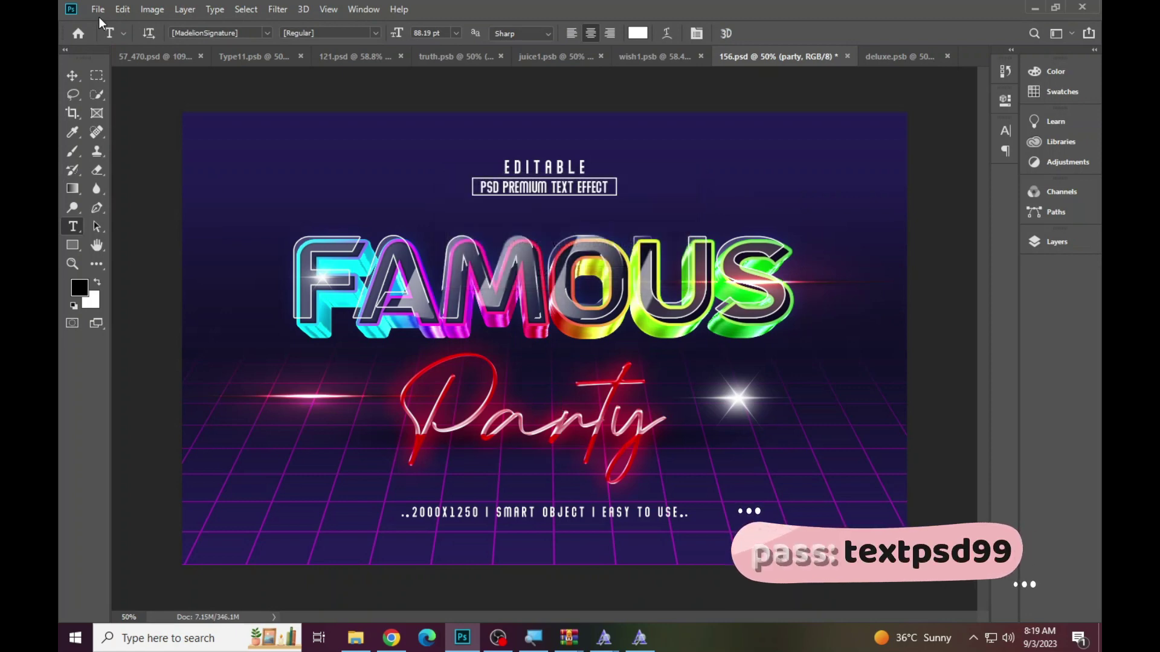
pyautogui.click(268, 33)
pyautogui.rightClick(251, 34)
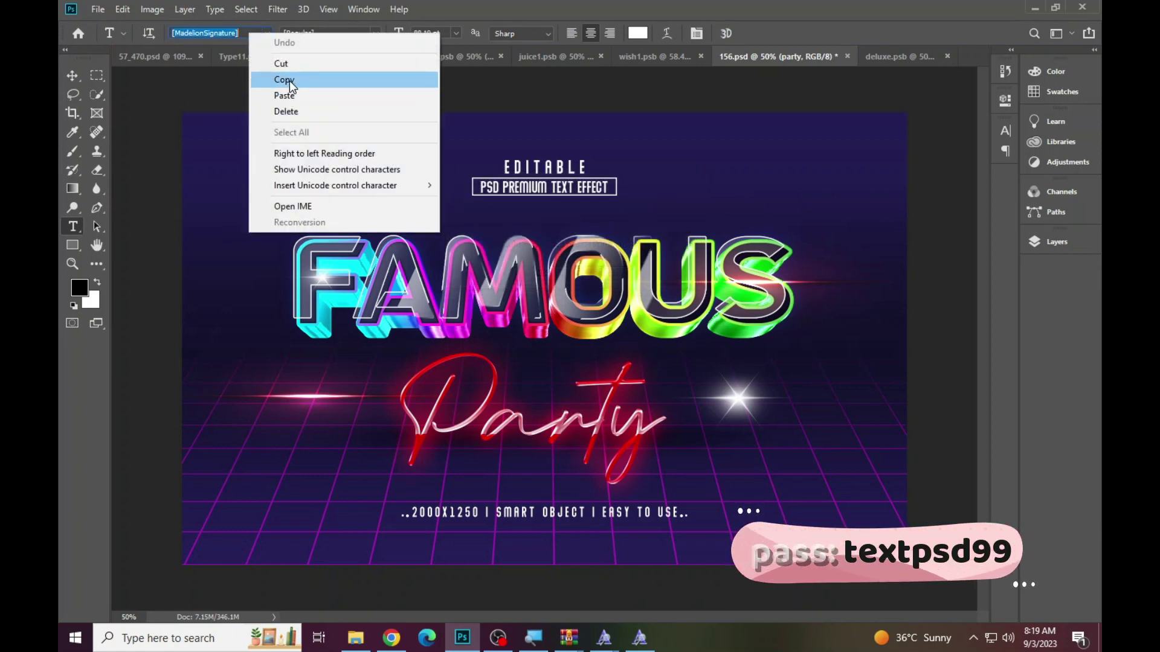
pyautogui.click(284, 79)
pyautogui.click(391, 638)
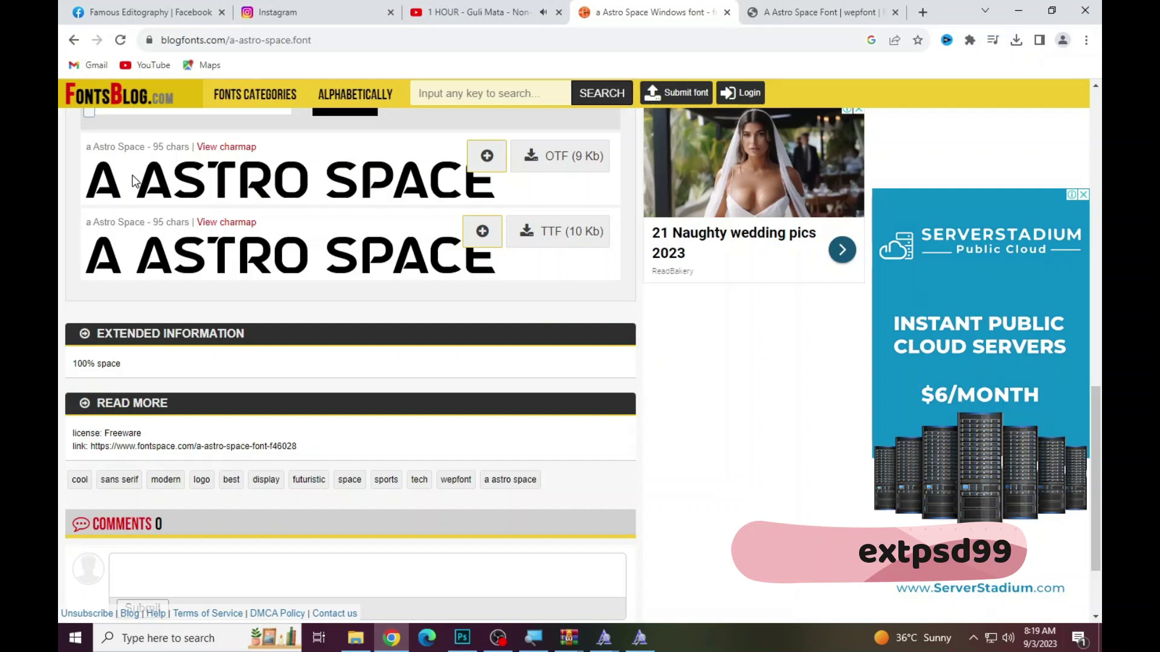
# Step: Search Google for the copied font name and open the dafont Mettallion Signature page
pyautogui.click(73, 39)
pyautogui.doubleClick(261, 114)
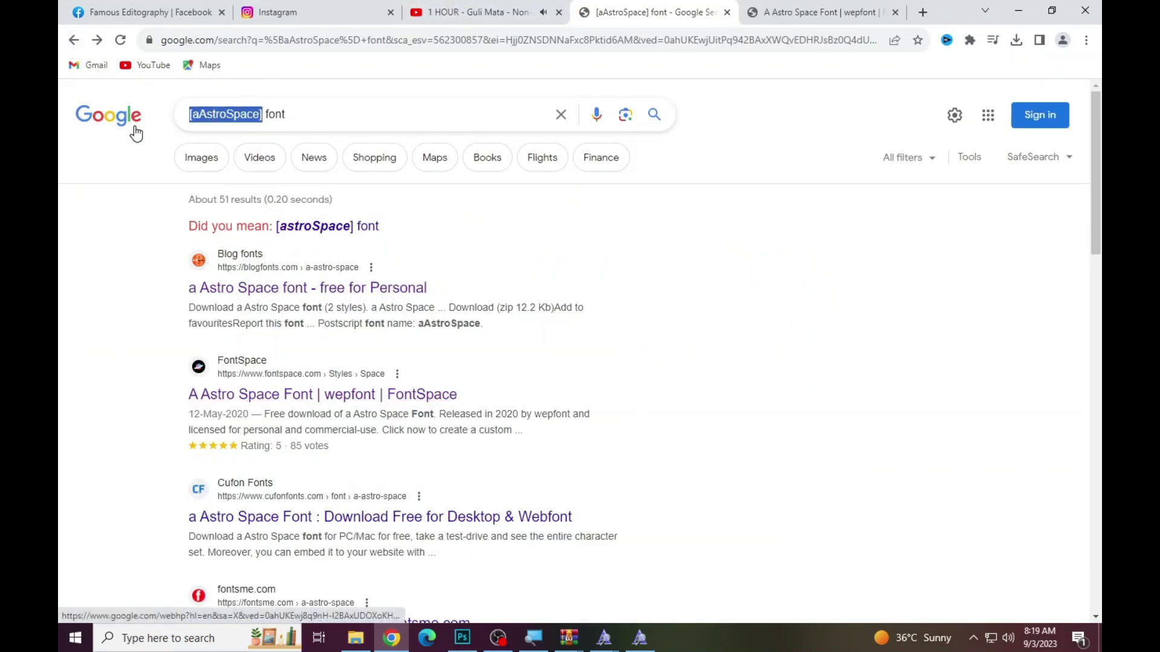
pyautogui.hotkey('ctrl', 'v')
pyautogui.press('Return')
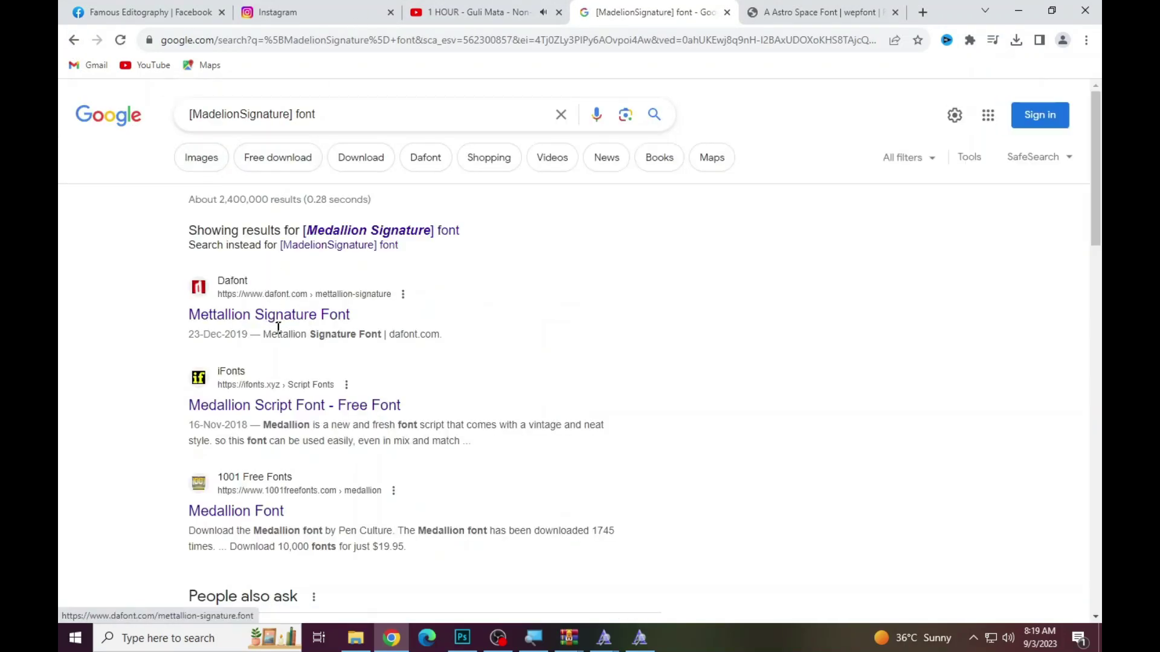
pyautogui.click(275, 315)
pyautogui.click(896, 13)
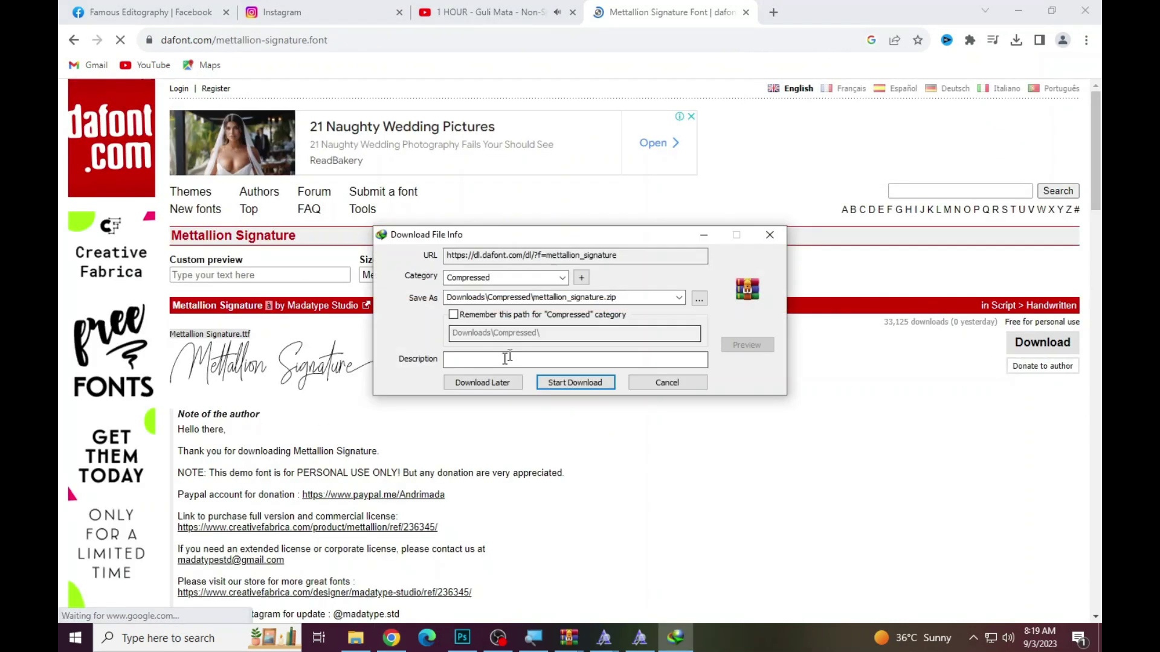
# Step: Download the Mettallion Signature font and install it from the zip archive
pyautogui.click(569, 380)
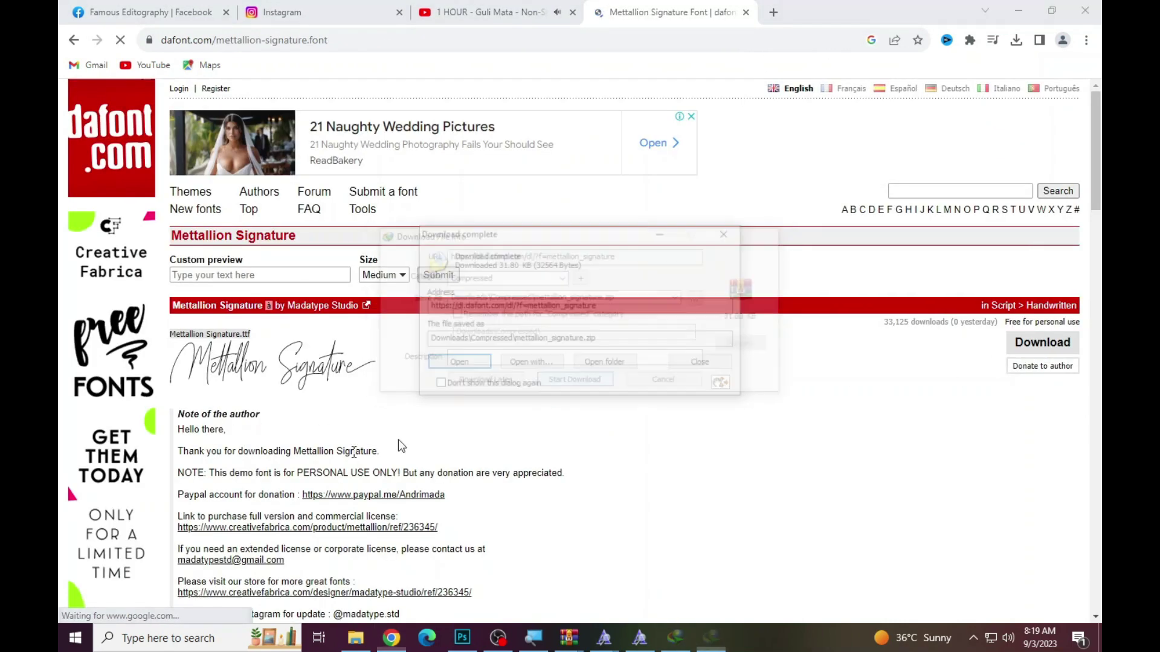
pyautogui.click(442, 367)
pyautogui.doubleClick(216, 258)
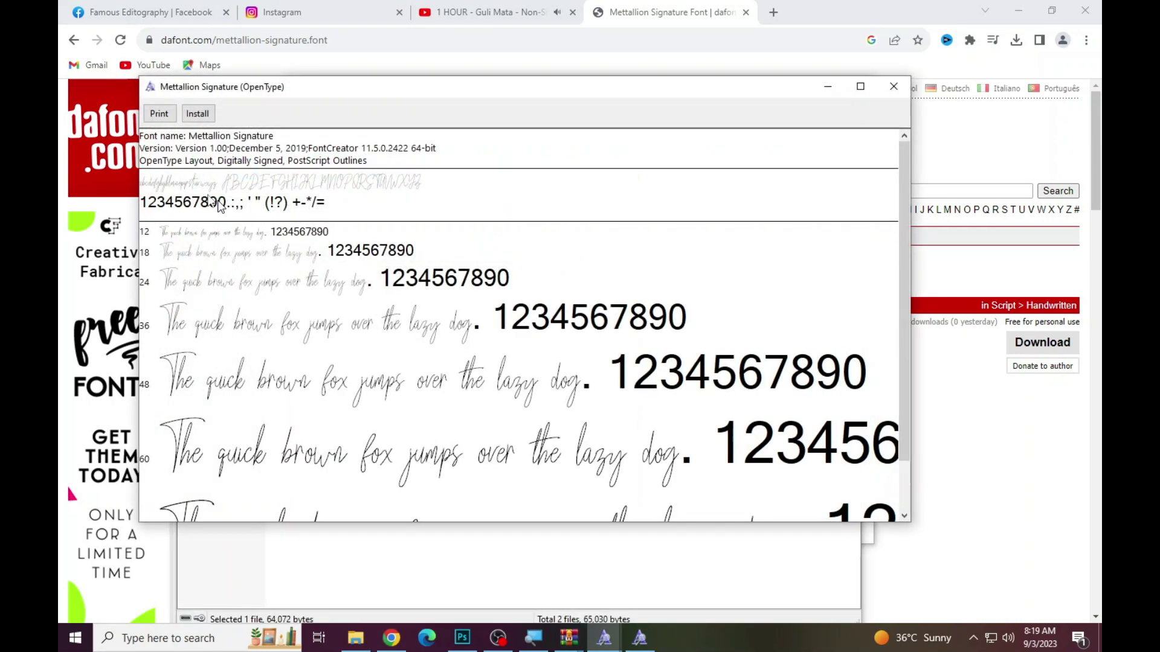
pyautogui.click(191, 113)
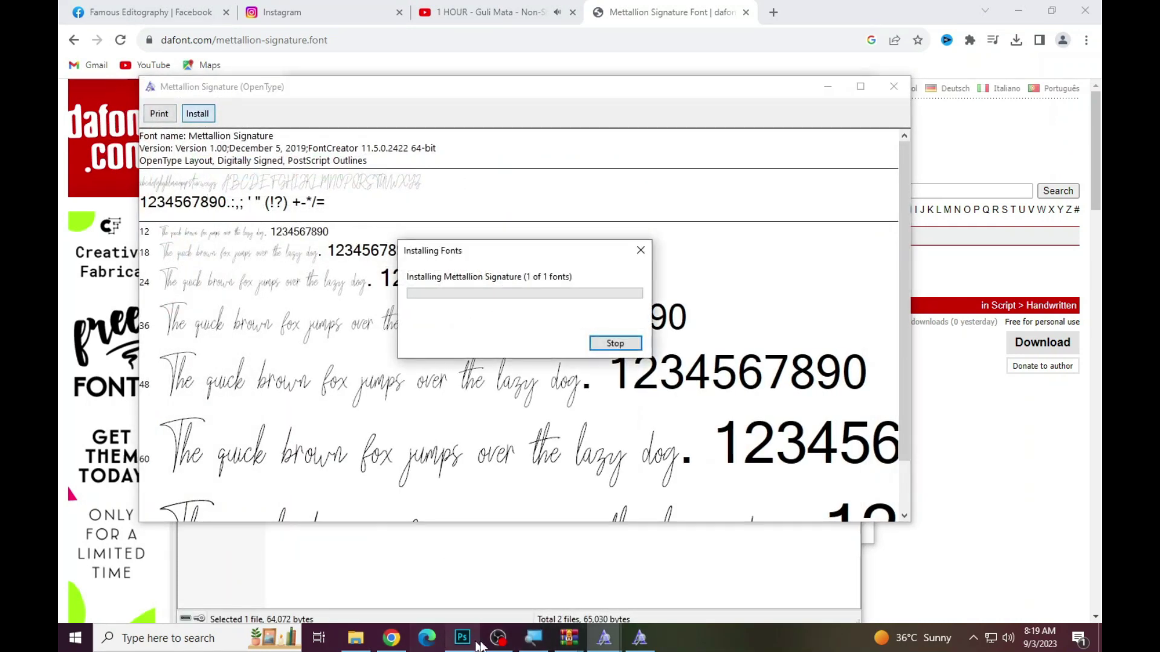
pyautogui.click(463, 638)
pyautogui.click(556, 443)
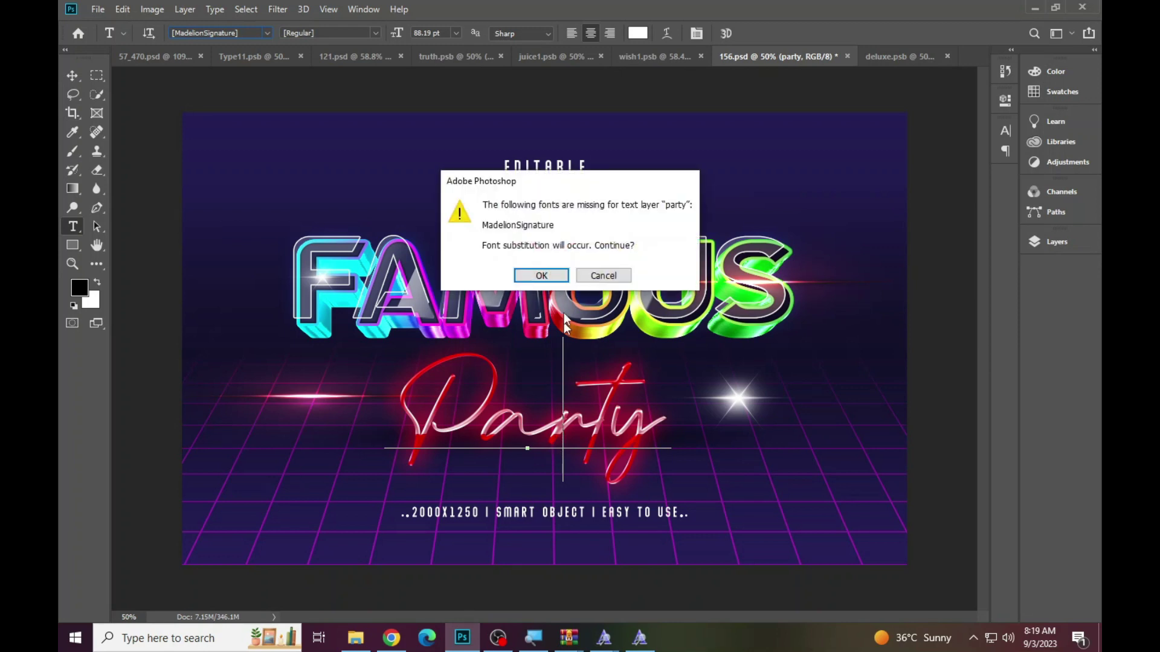
# Step: Accept a substitute font for Party and paste MadelionSignature into the font family field
pyautogui.click(619, 281)
pyautogui.click(542, 400)
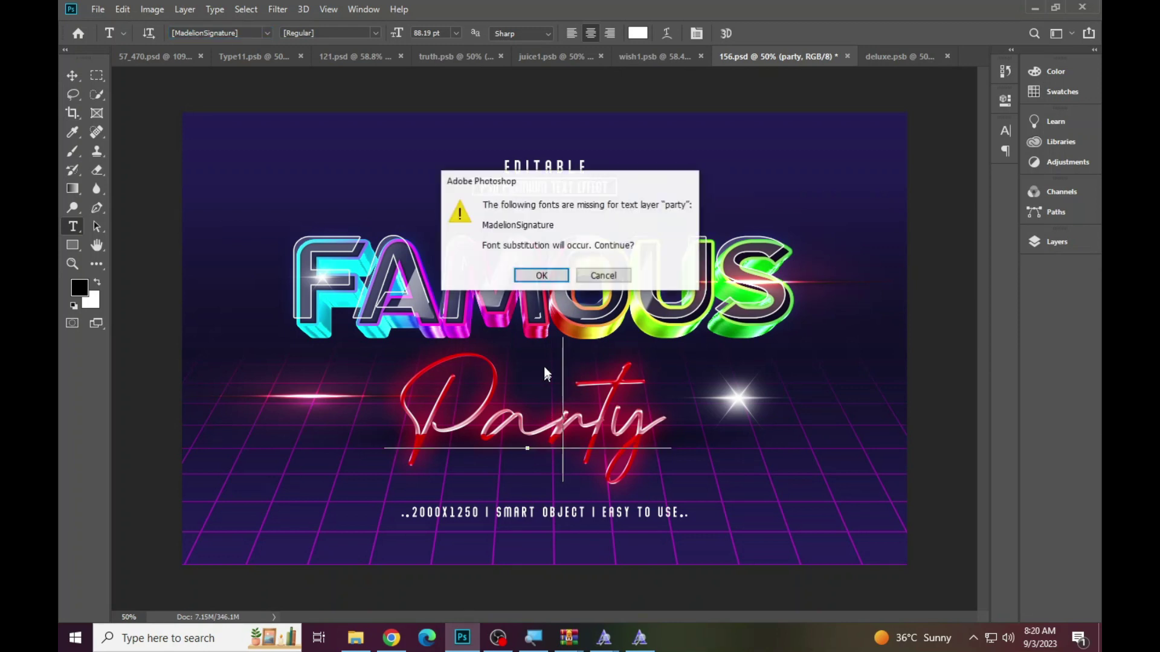
pyautogui.click(531, 275)
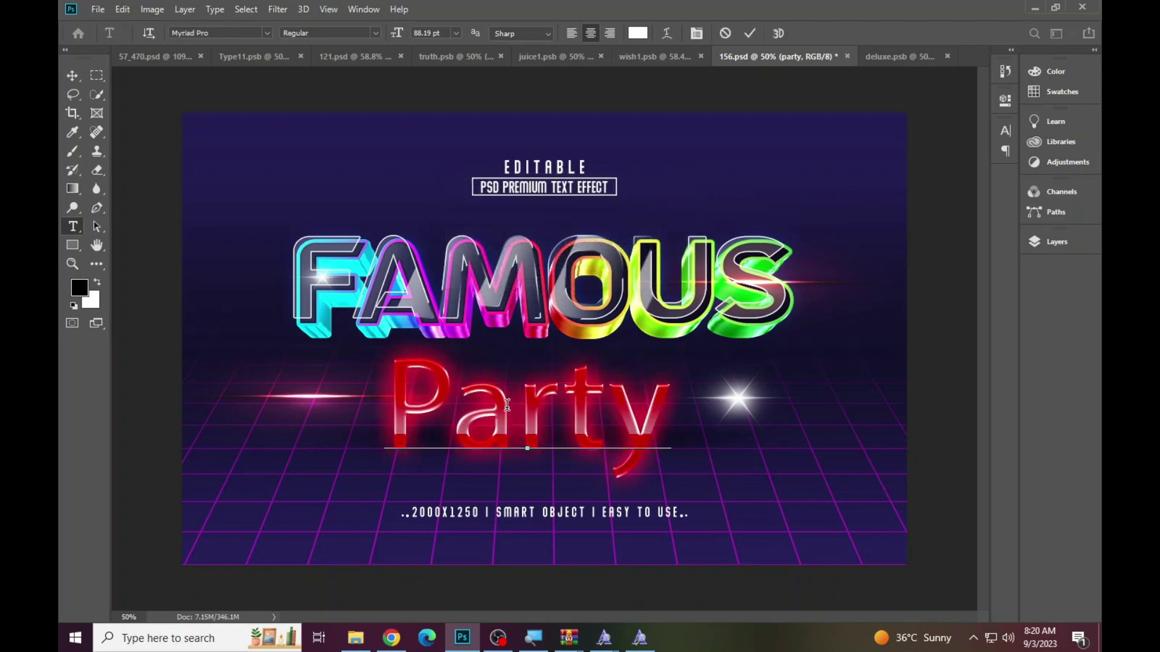
pyautogui.hotkey('ctrl', 'a')
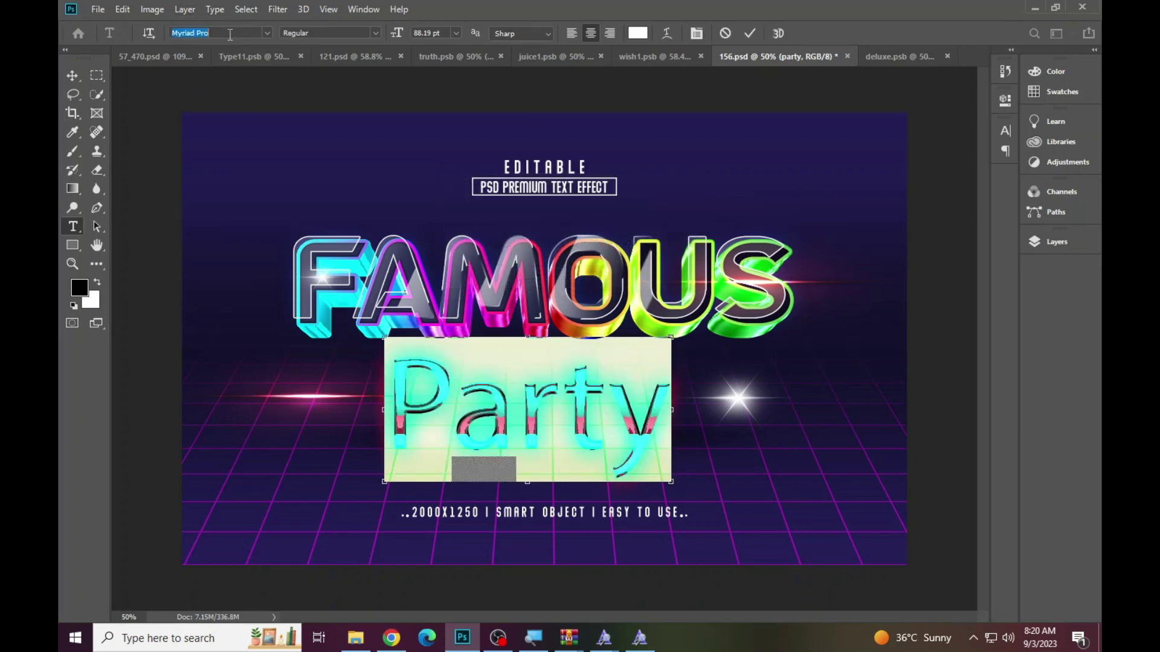
pyautogui.hotkey('ctrl', 'v')
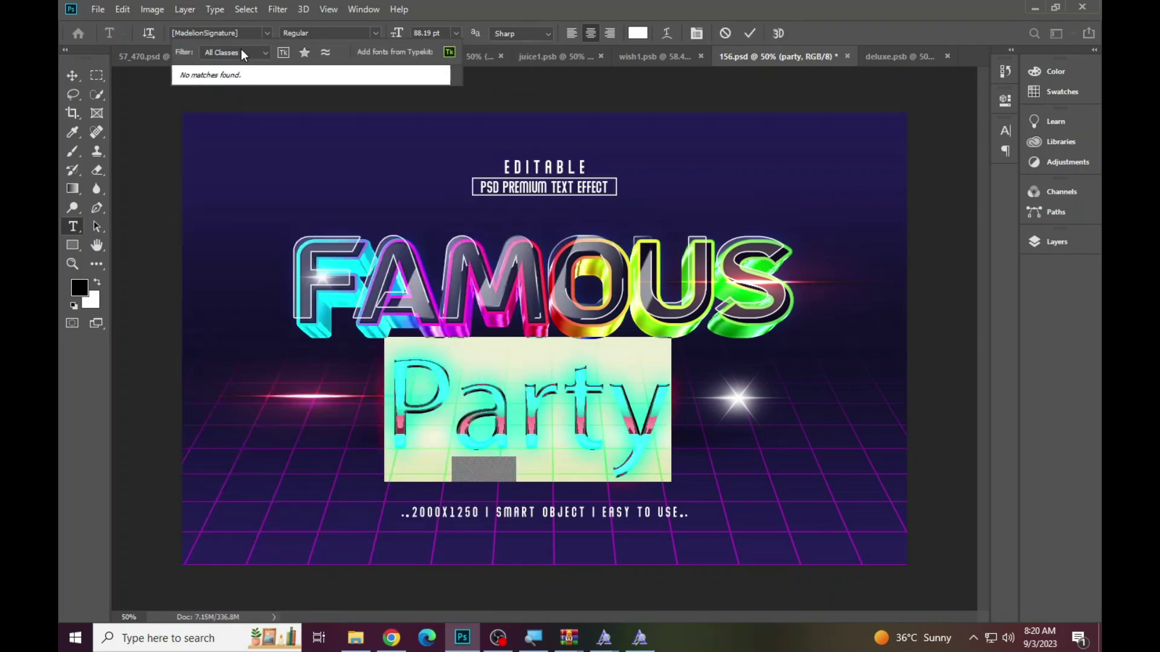
pyautogui.press('BackSpace')
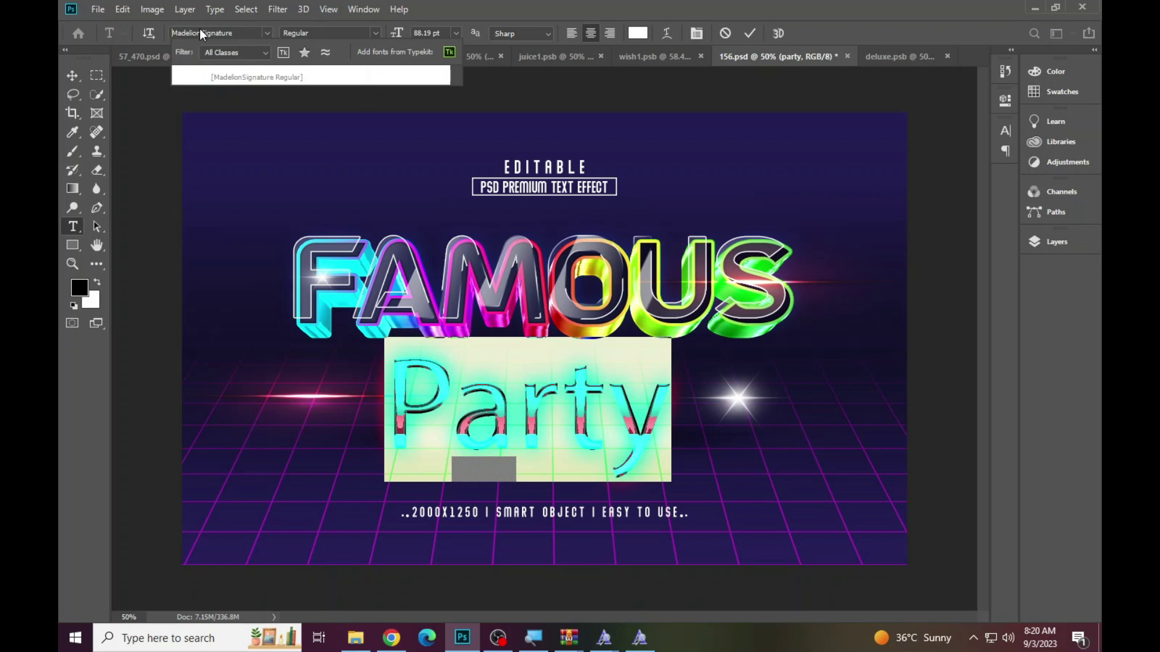
pyautogui.click(200, 31)
# Step: Copy the 'Mettallion' spelling from the dafont title and view the Astro Space and Mettallion previews
pyautogui.click(391, 638)
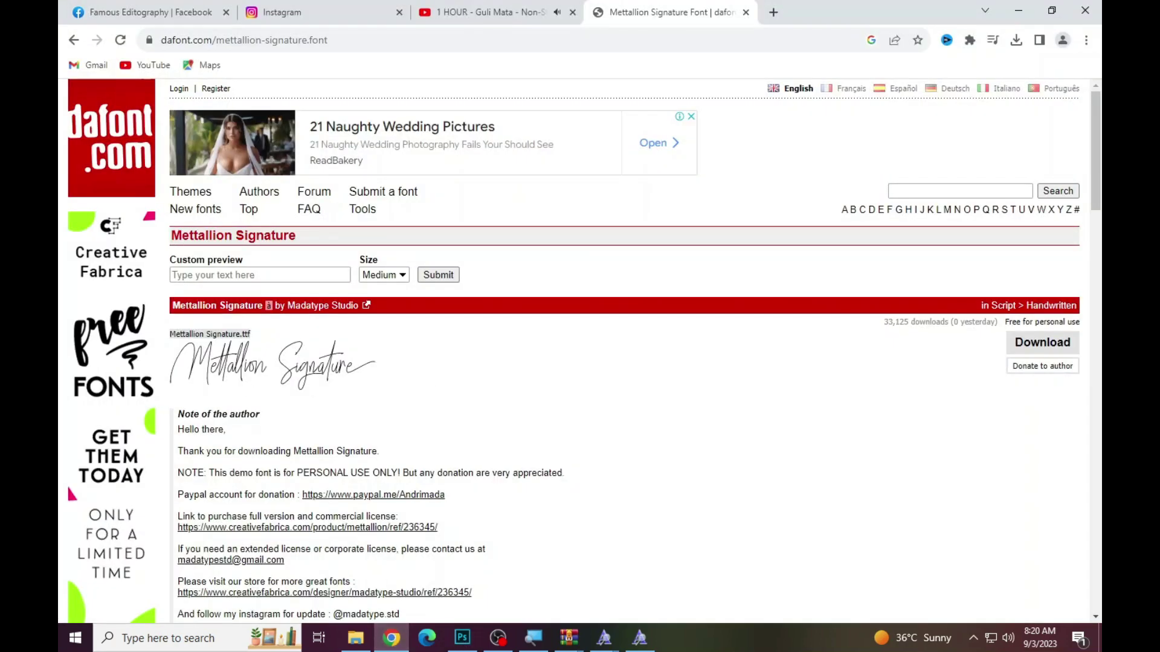
pyautogui.doubleClick(201, 236)
pyautogui.rightClick(181, 235)
pyautogui.click(206, 248)
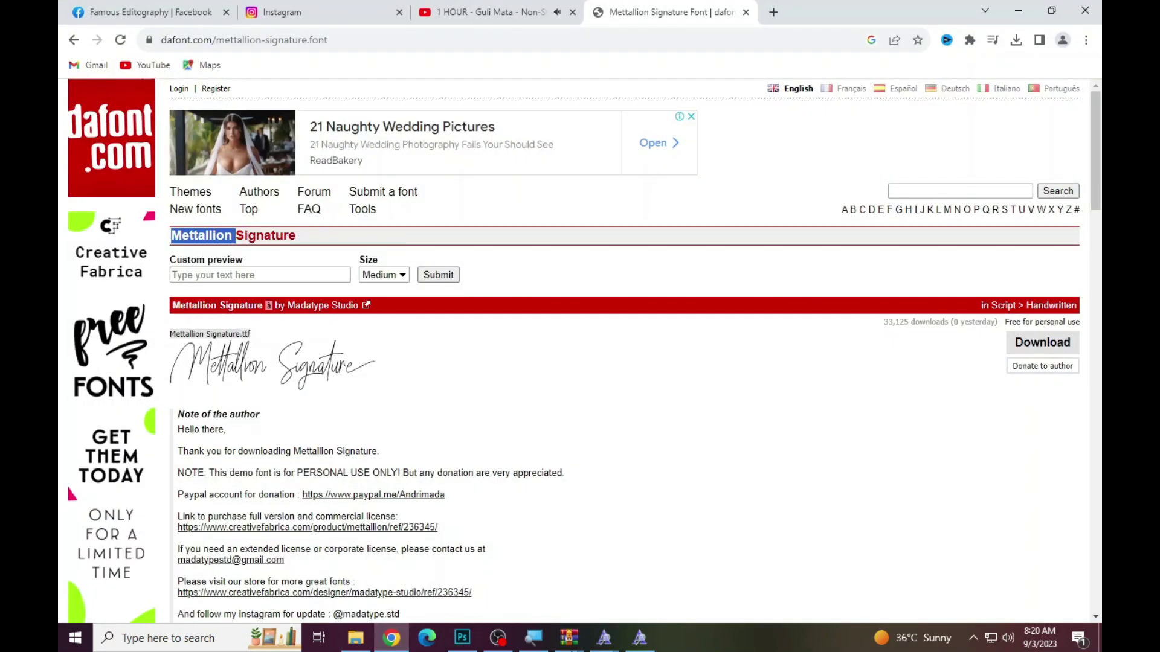
pyautogui.click(606, 640)
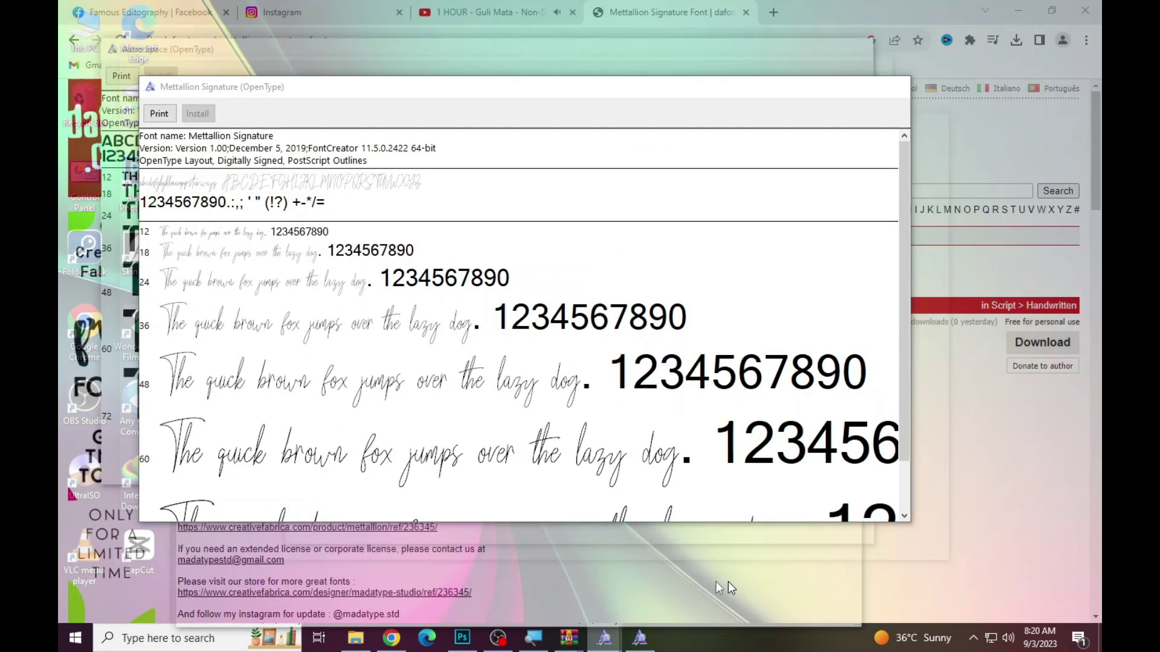
pyautogui.moveTo(604, 638)
pyautogui.click(727, 582)
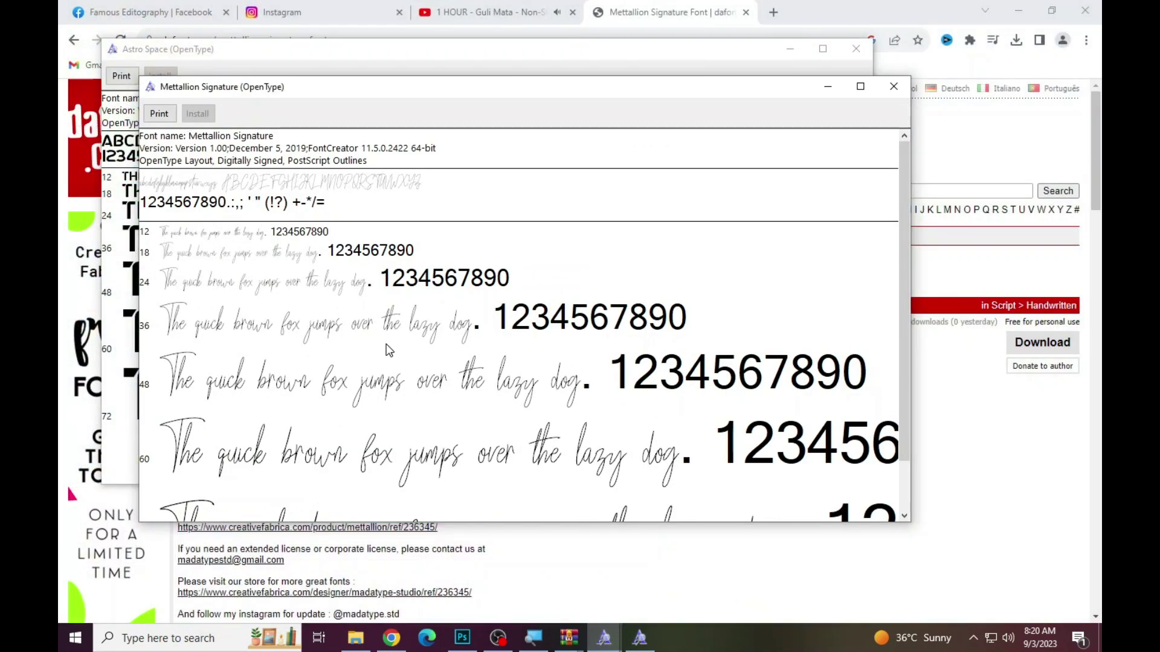
pyautogui.click(462, 638)
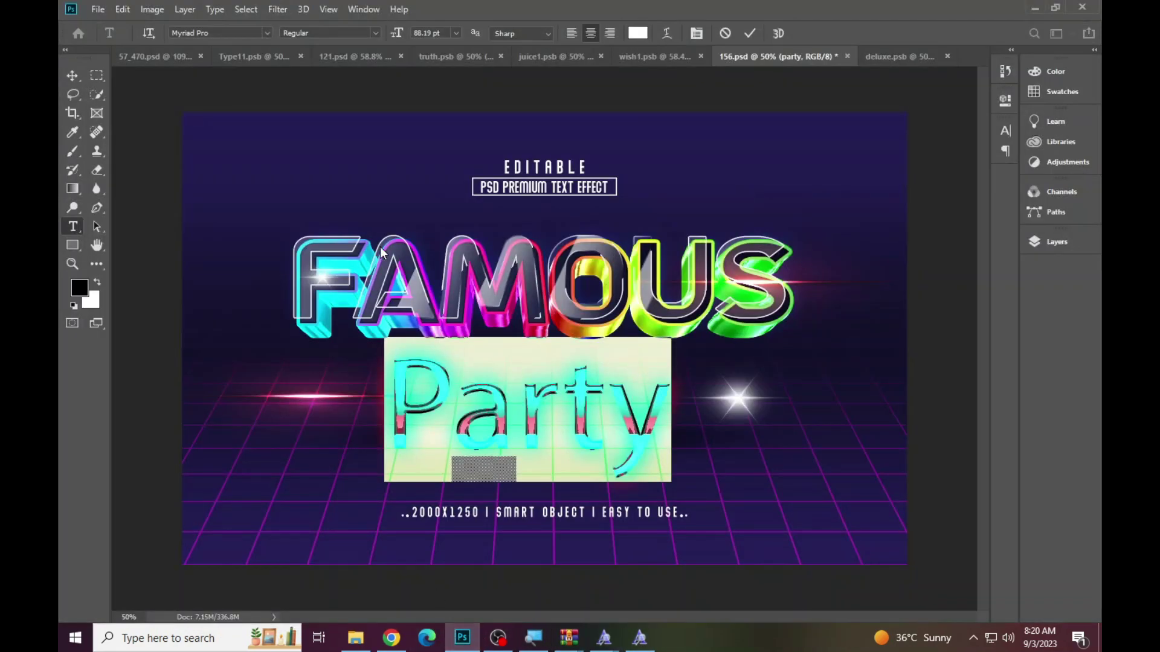
# Step: Set the Party text to Mettallion Signature and retype it as EDITOGRAPHY
pyautogui.click(215, 34)
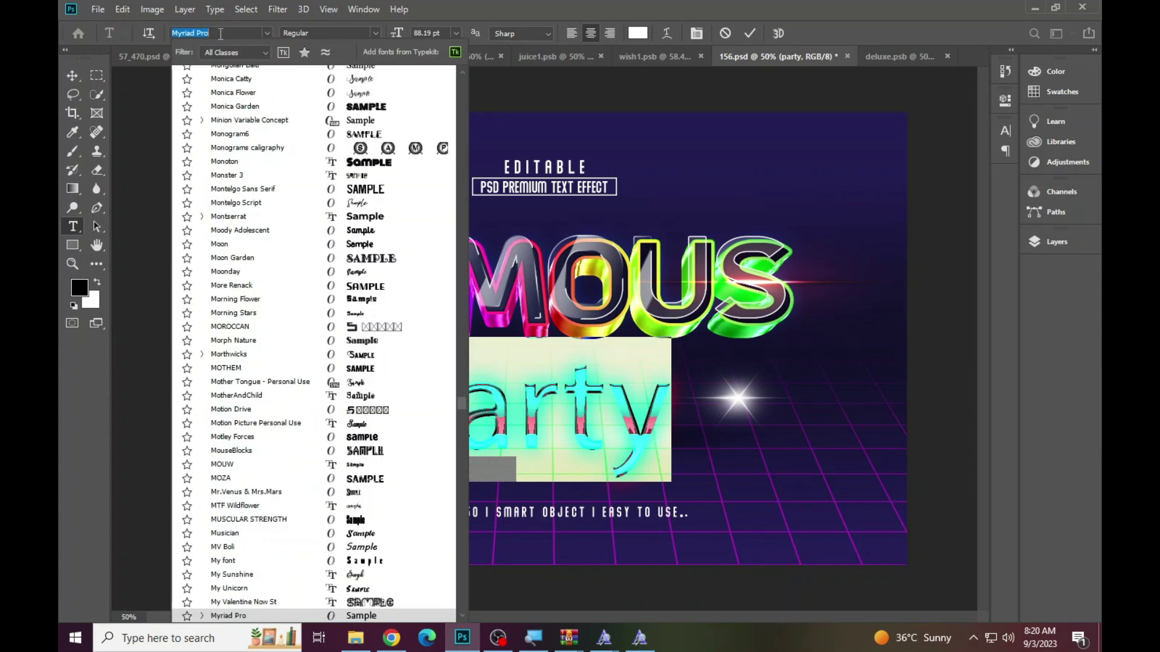
pyautogui.write('mett')
pyautogui.click(260, 70)
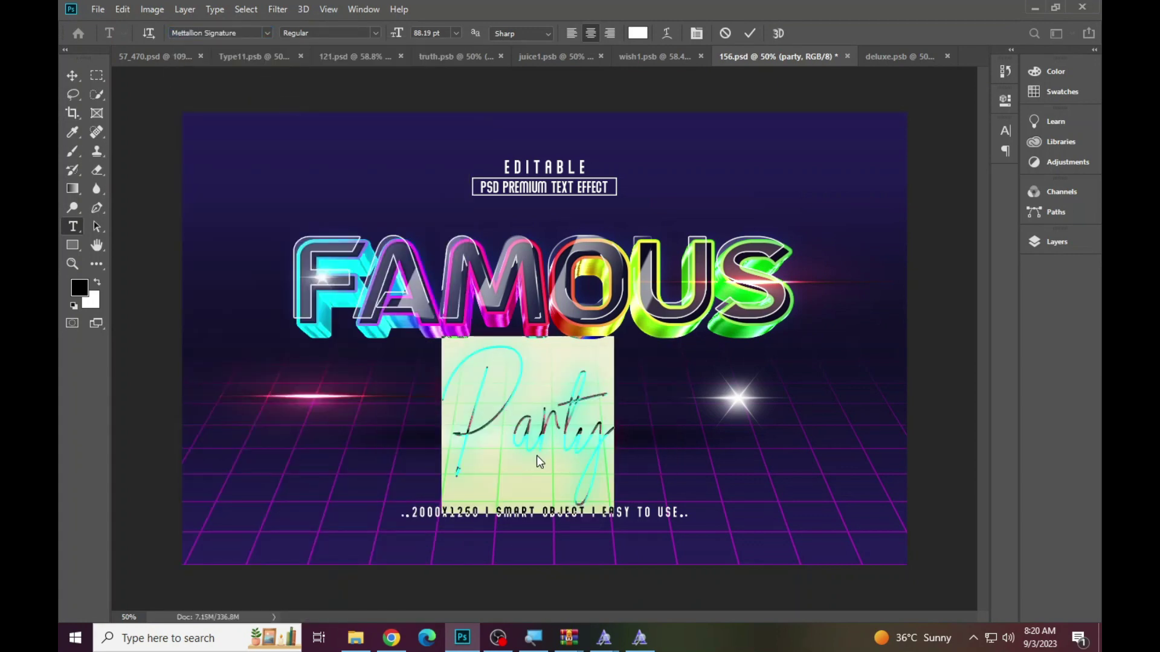
pyautogui.hotkey('ctrl', 'a')
pyautogui.write('ED')
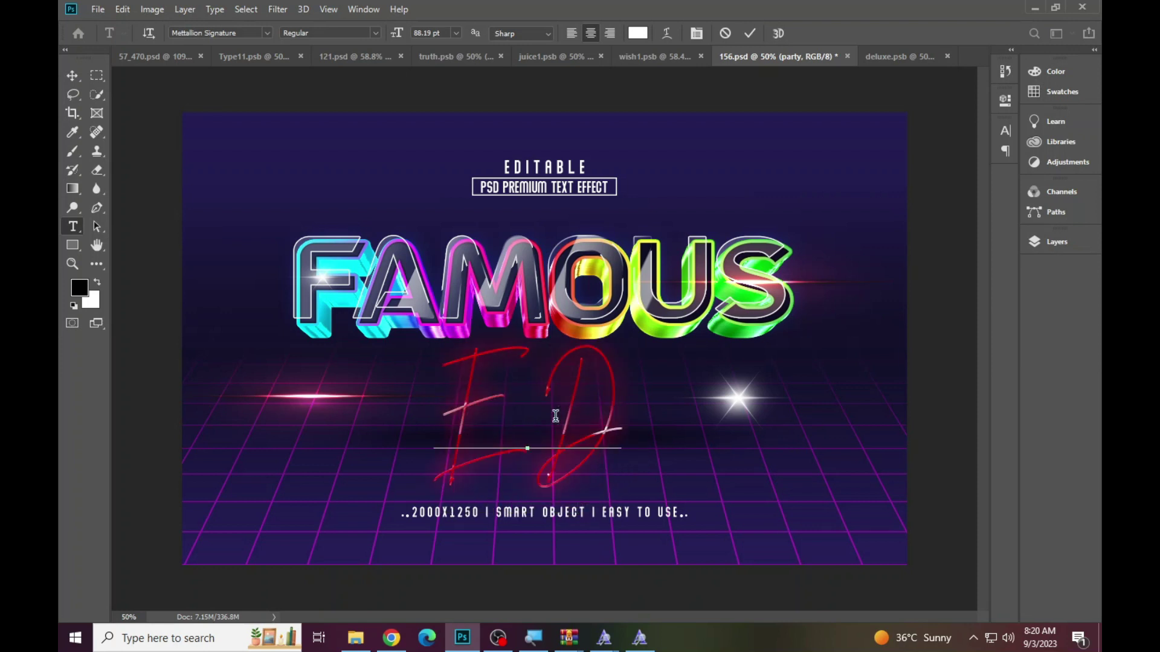
pyautogui.write('ITO')
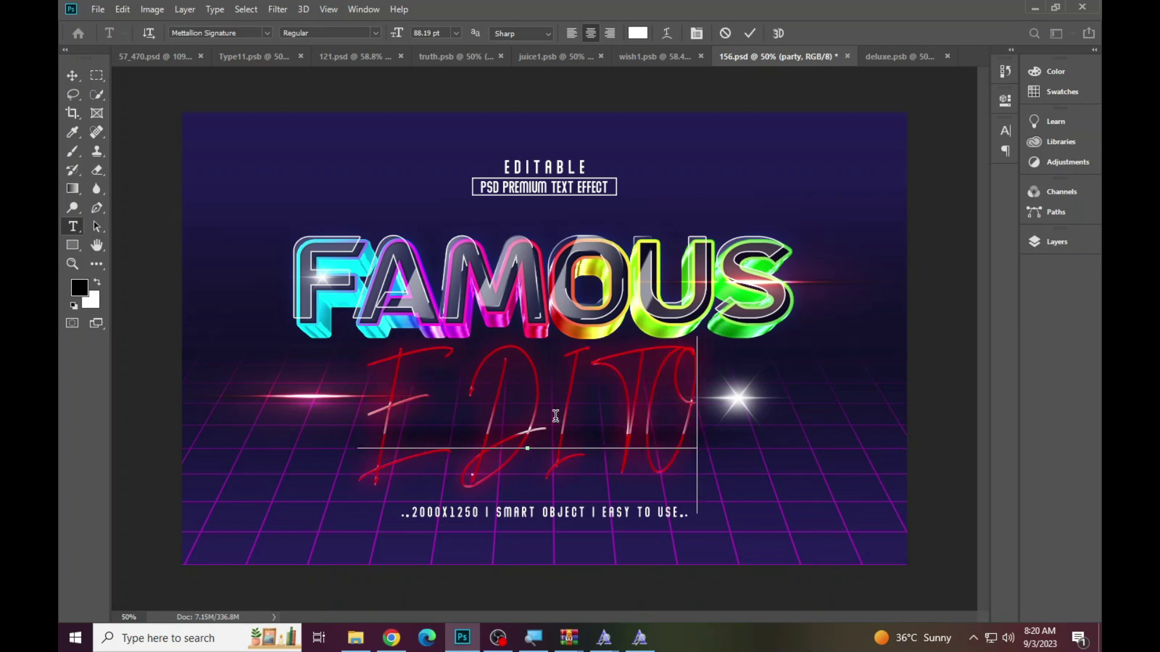
pyautogui.write('GR')
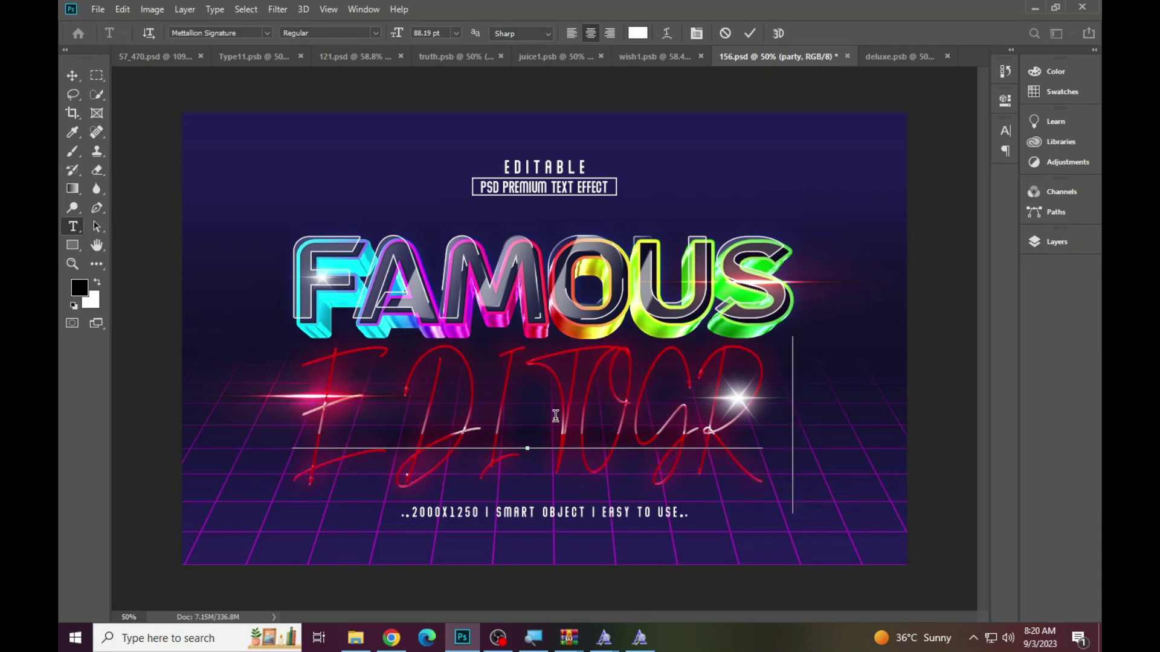
pyautogui.write('APH')
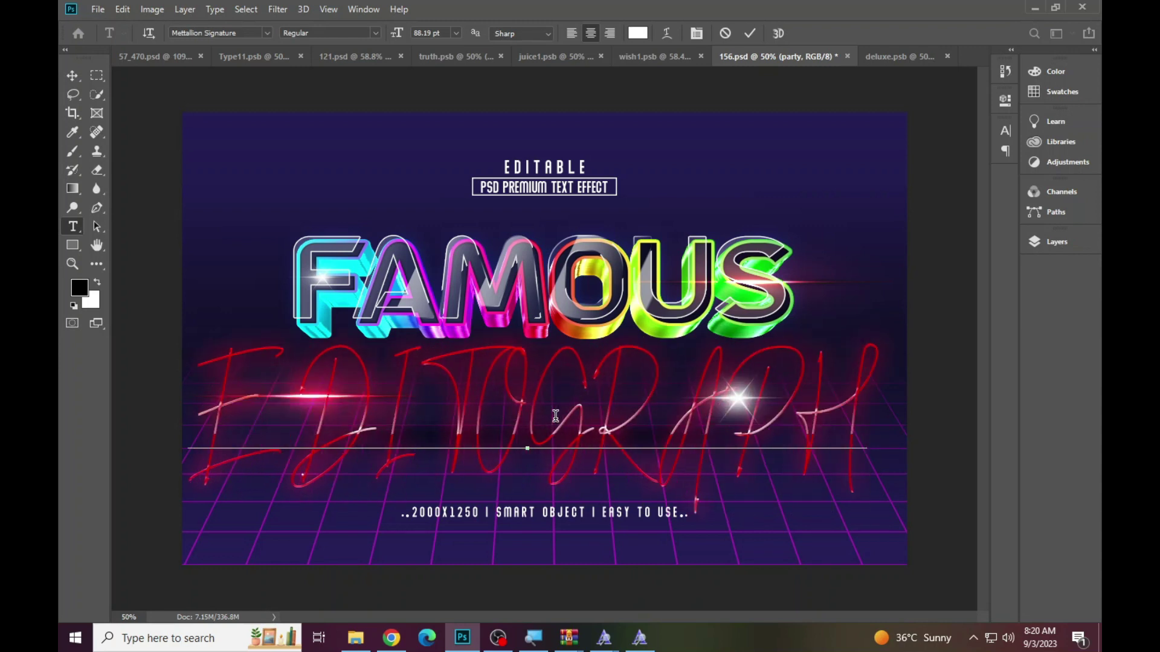
pyautogui.write('Y')
pyautogui.press('ctrl')
# Step: Make the script mixed-case Editography, commit it and nudge it up and right
pyautogui.hotkey('ctrl', 'a')
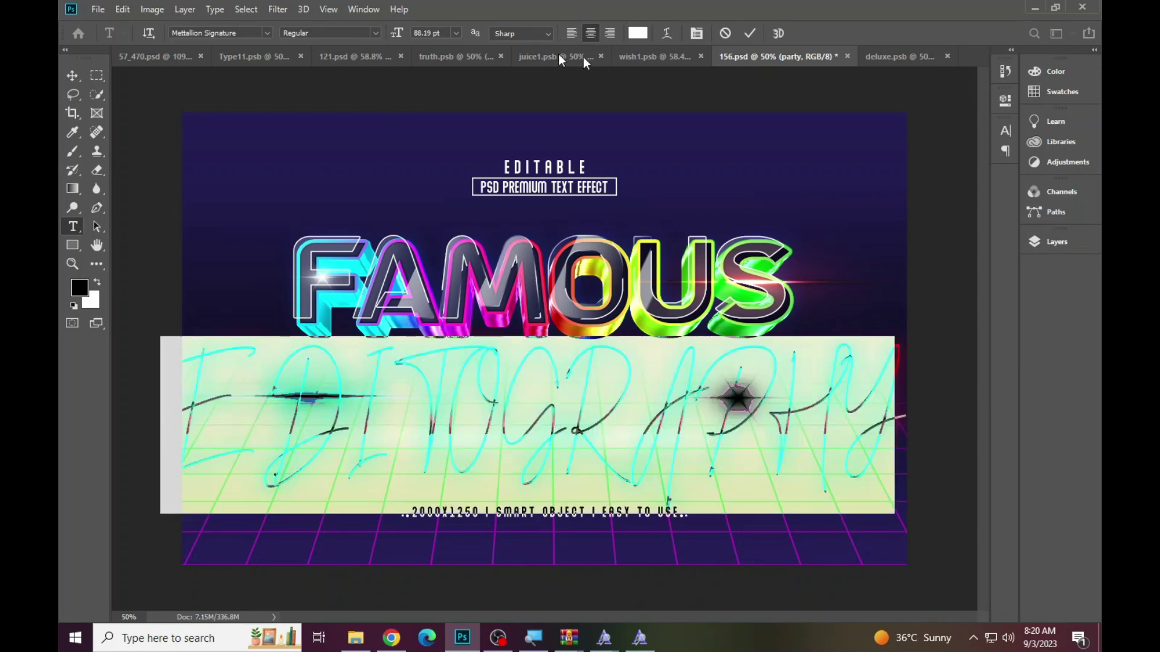
pyautogui.click(696, 34)
pyautogui.click(891, 230)
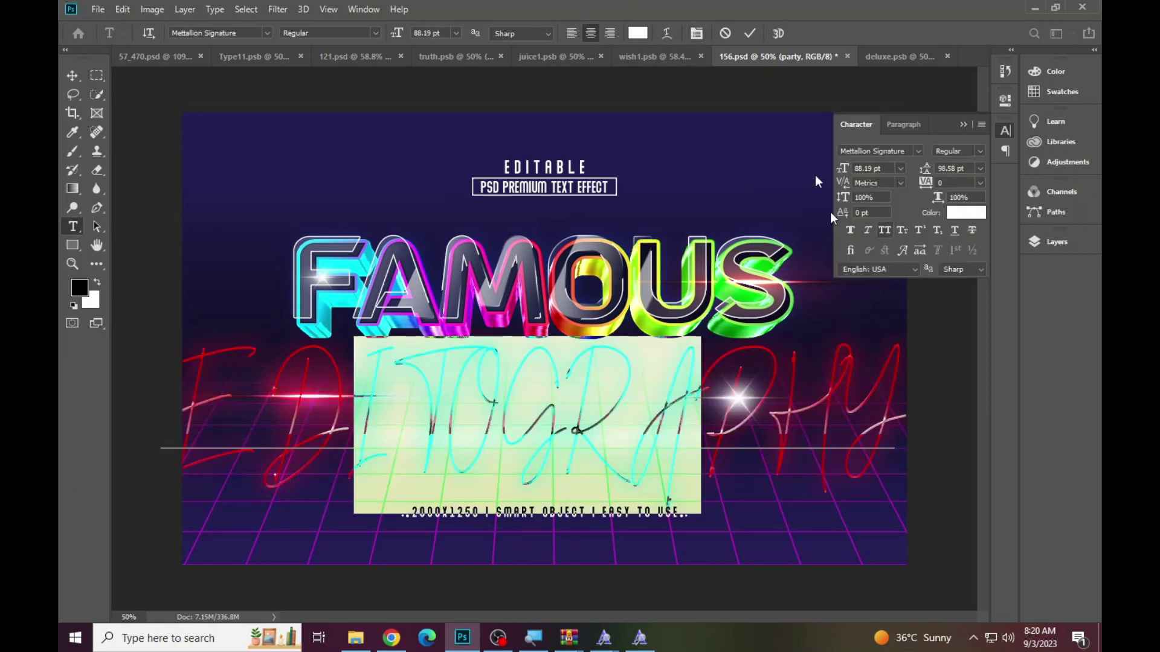
pyautogui.click(749, 34)
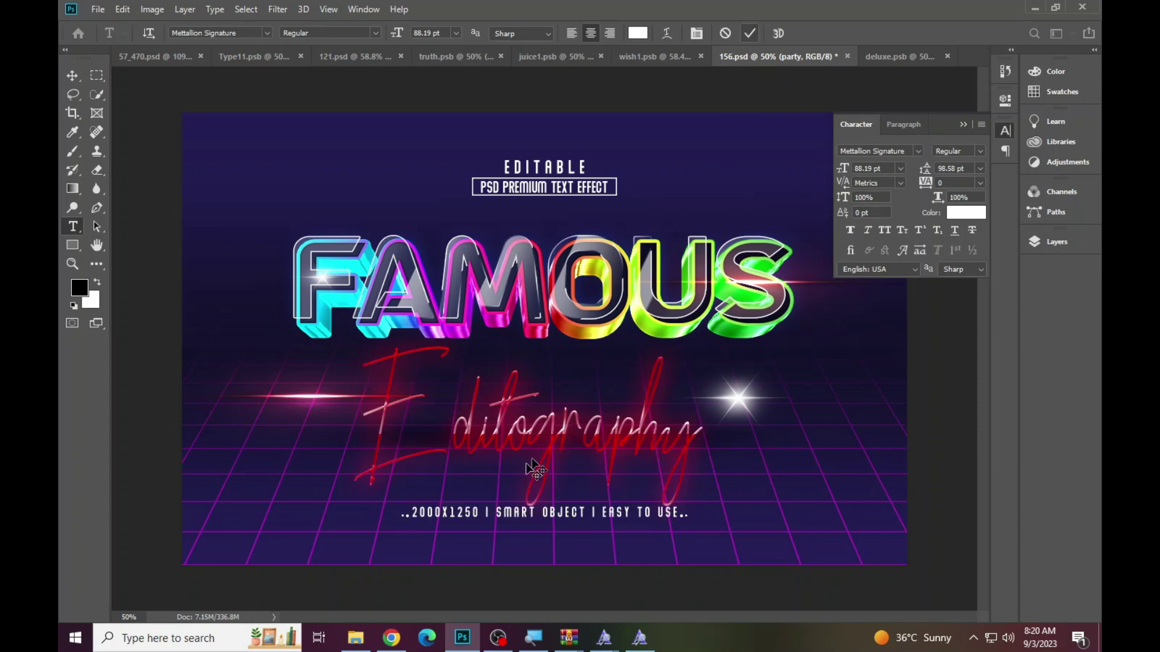
pyautogui.moveTo(547, 432)
pyautogui.mouseDown()
pyautogui.moveTo(577, 417)
pyautogui.moveTo(561, 424)
pyautogui.mouseUp()
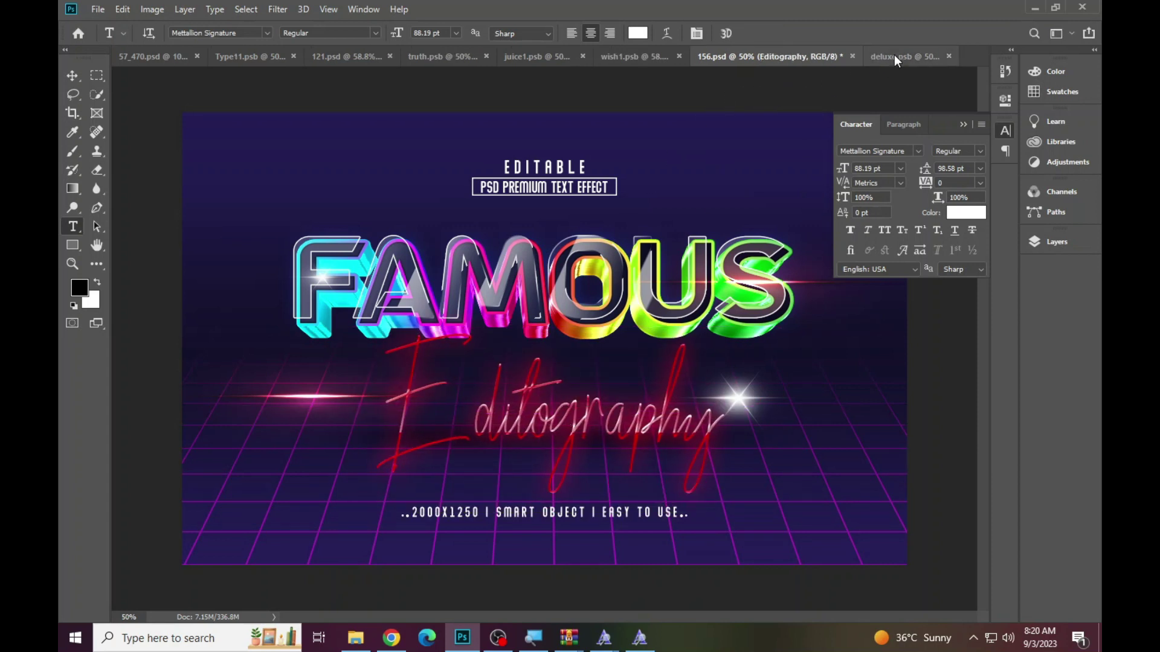
# Step: Move the FAMOUS text lower in its smart object contents
pyautogui.hotkey('ctrl', 'Tab')
pyautogui.moveTo(579, 303); pyautogui.dragTo(582, 332)
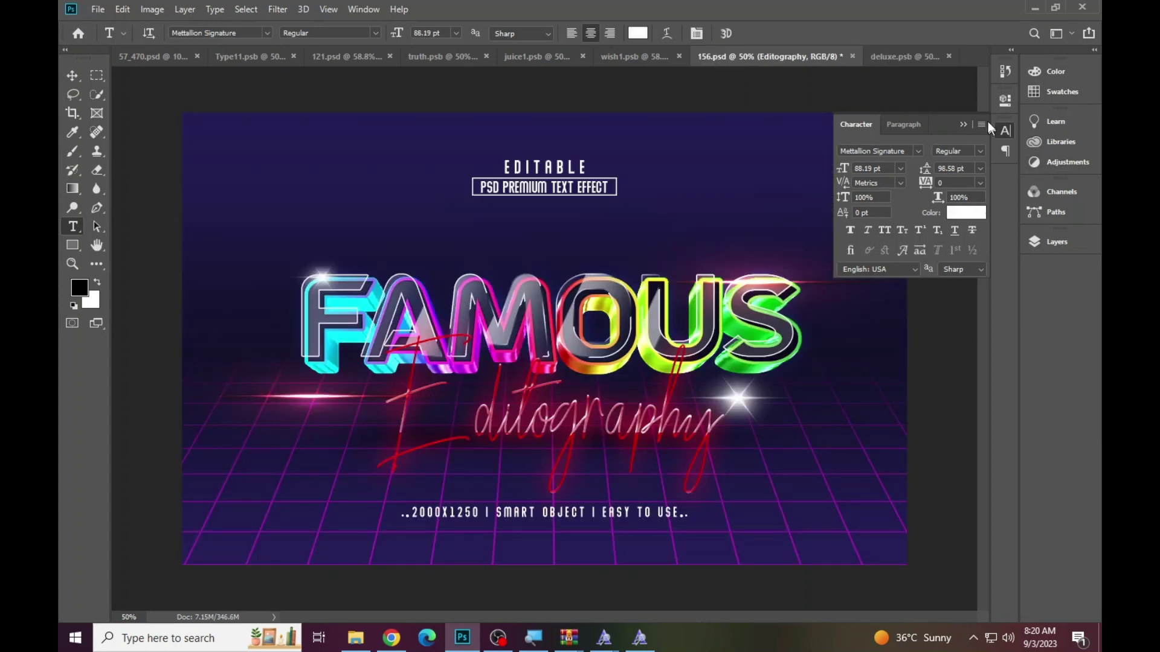
pyautogui.click(1012, 130)
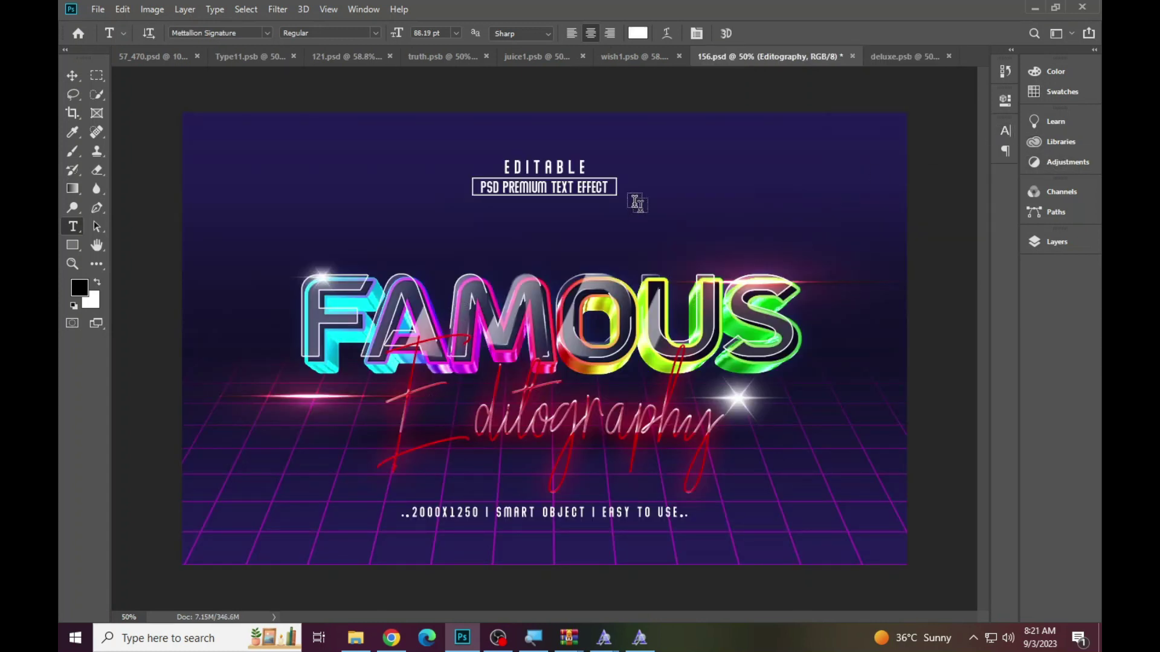
pyautogui.click(897, 57)
pyautogui.moveTo(600, 320); pyautogui.dragTo(594, 346)
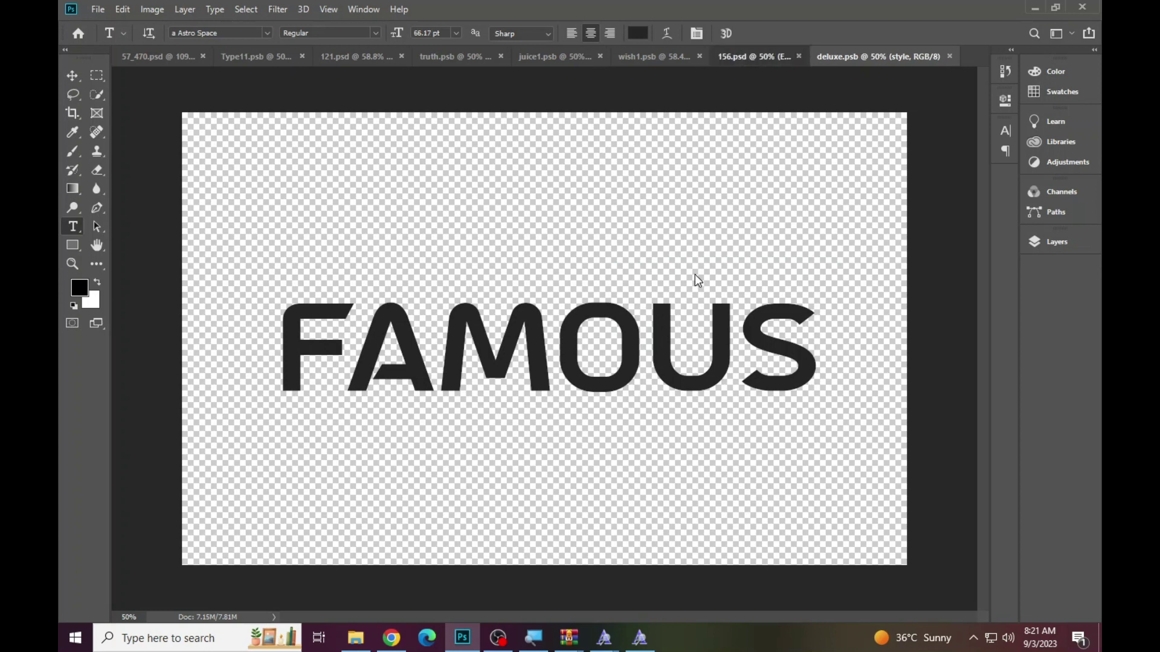
# Step: Fit the neon template on screen, then close it without saving
pyautogui.hotkey('ctrl', 'shift', 'Tab')
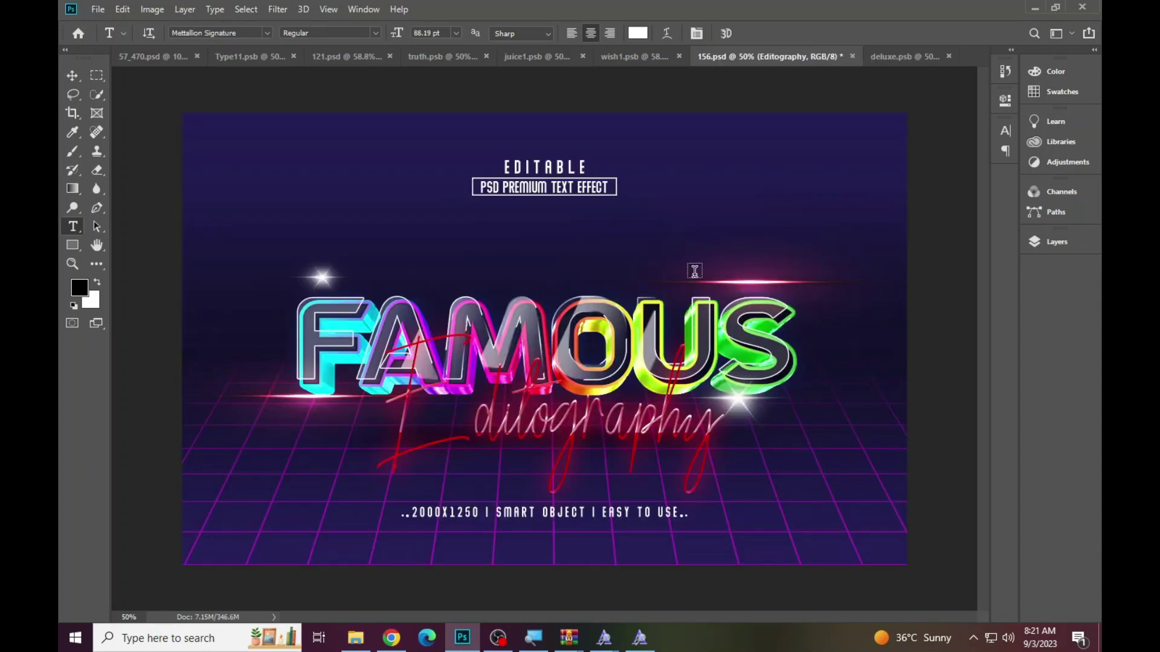
pyautogui.click(73, 263)
pyautogui.click(635, 416)
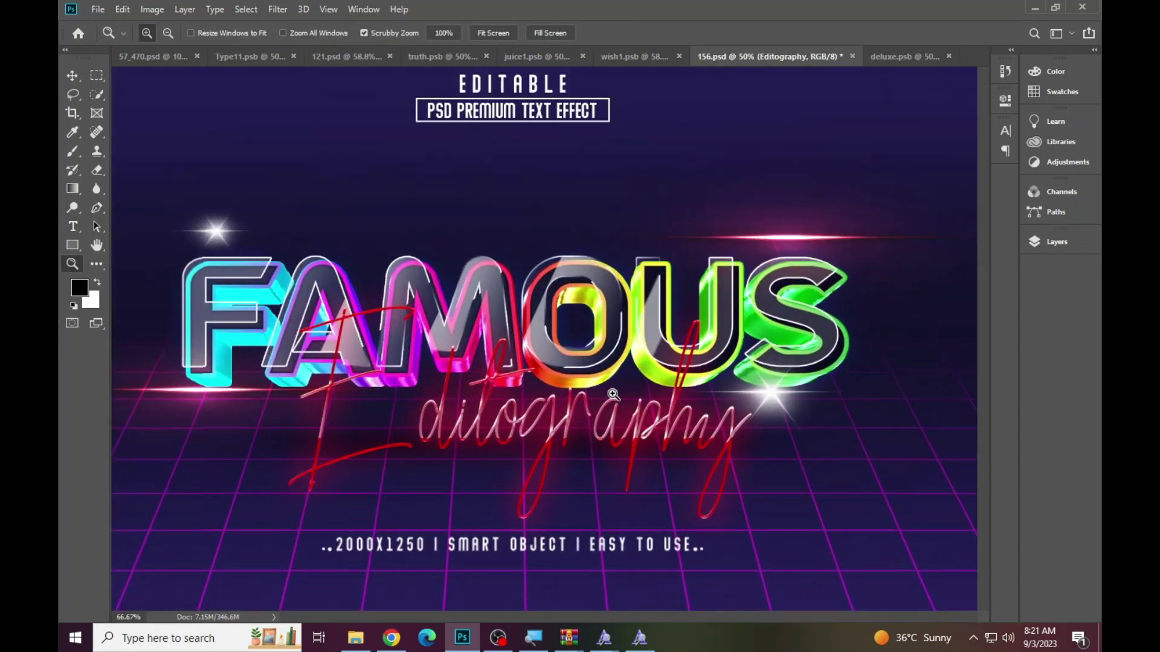
pyautogui.rightClick(361, 298)
pyautogui.click(380, 306)
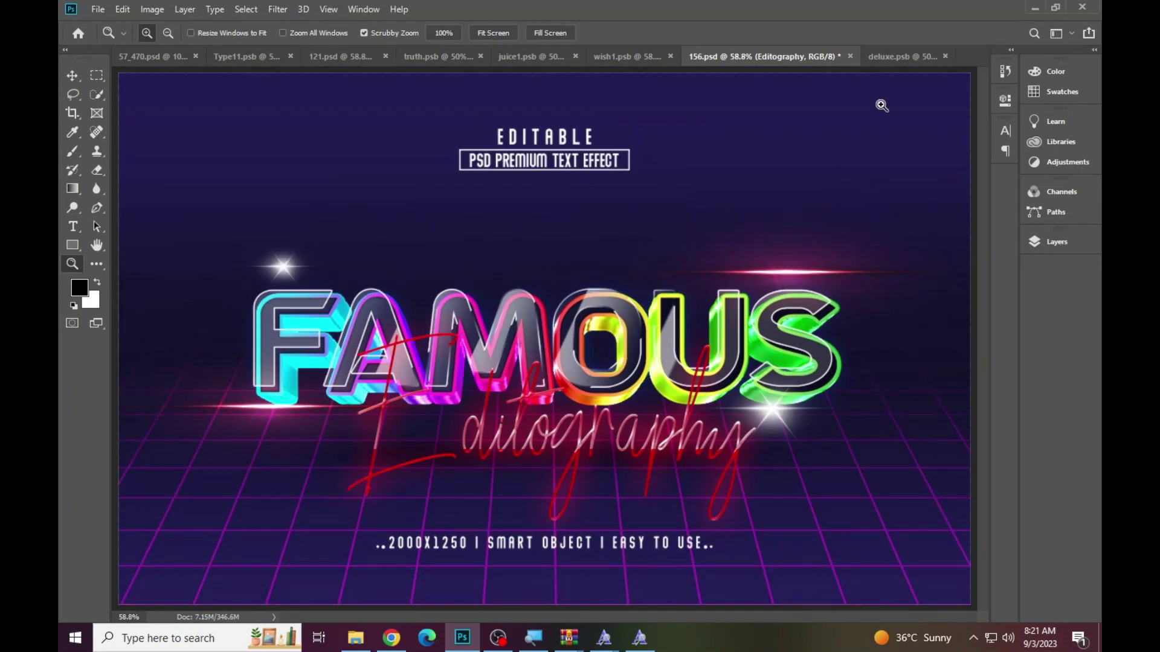
pyautogui.click(850, 57)
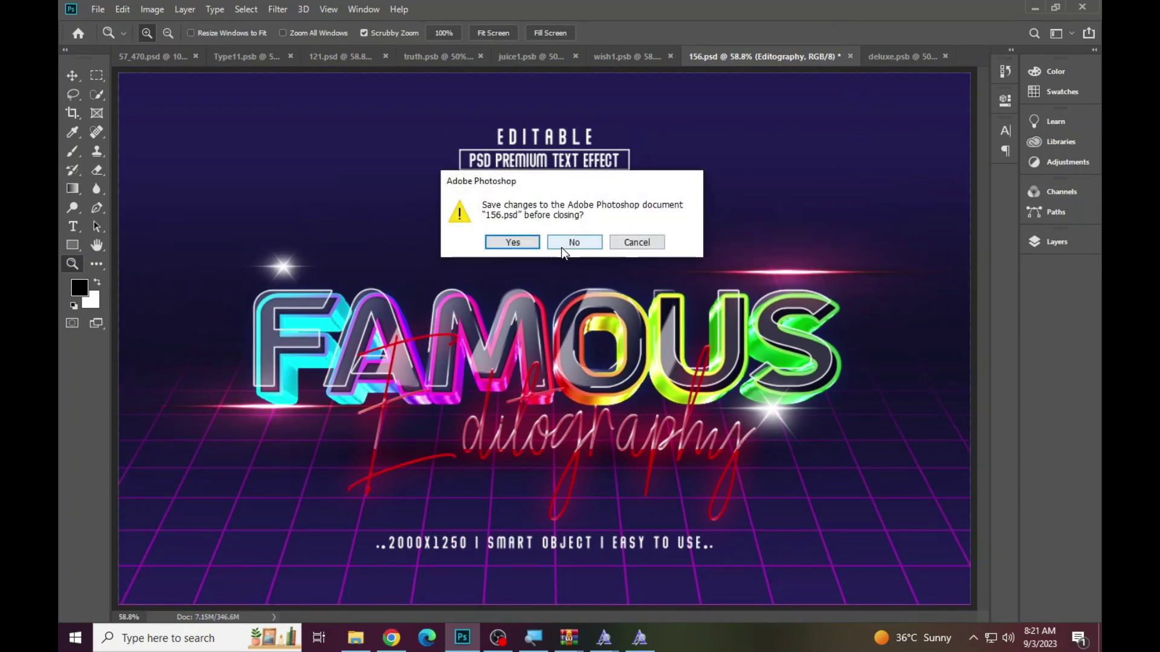
pyautogui.click(562, 245)
# Step: Open the 160 Islamic New Year template, then select the Color 3D PSD in the folder
pyautogui.click(355, 638)
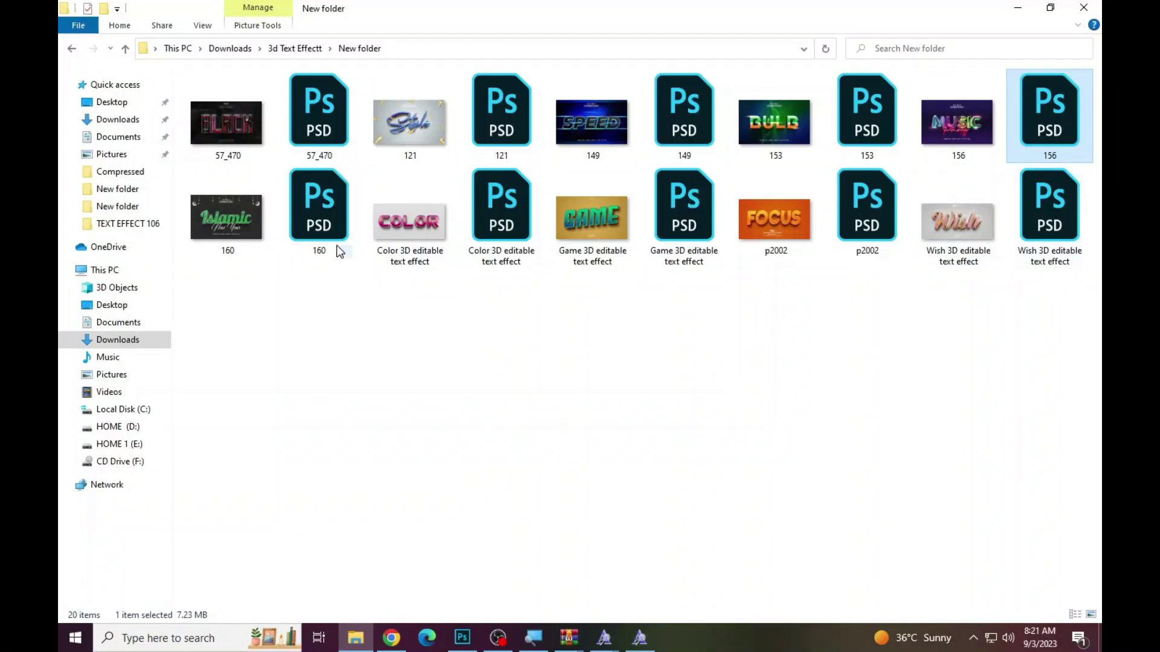
pyautogui.doubleClick(314, 221)
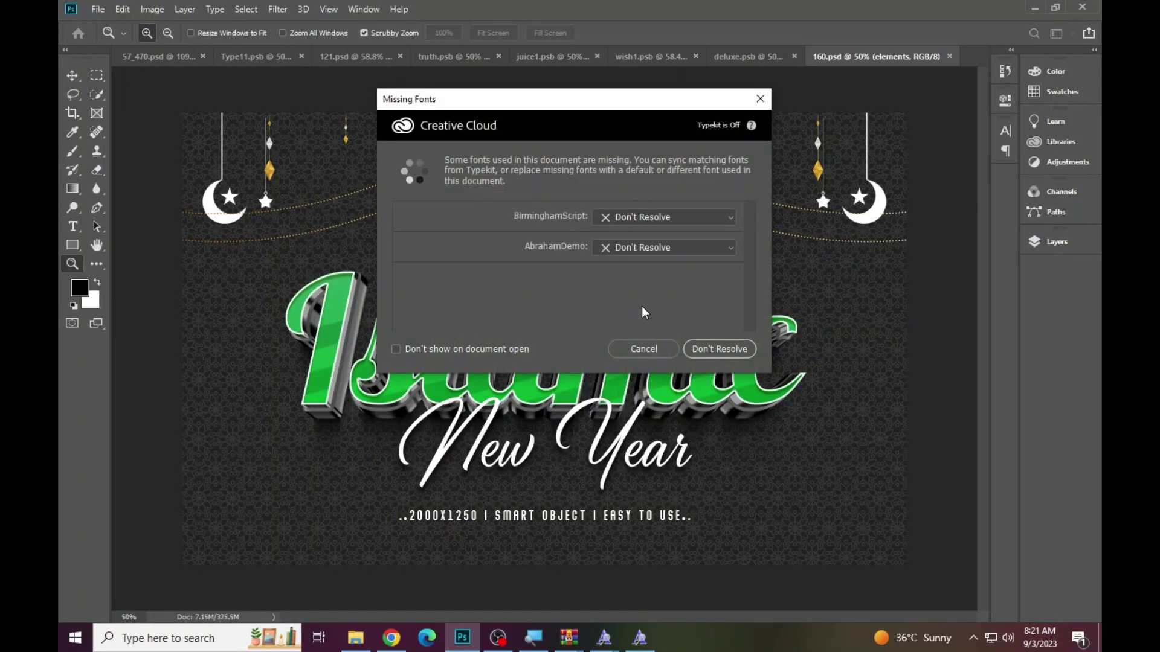
pyautogui.click(653, 349)
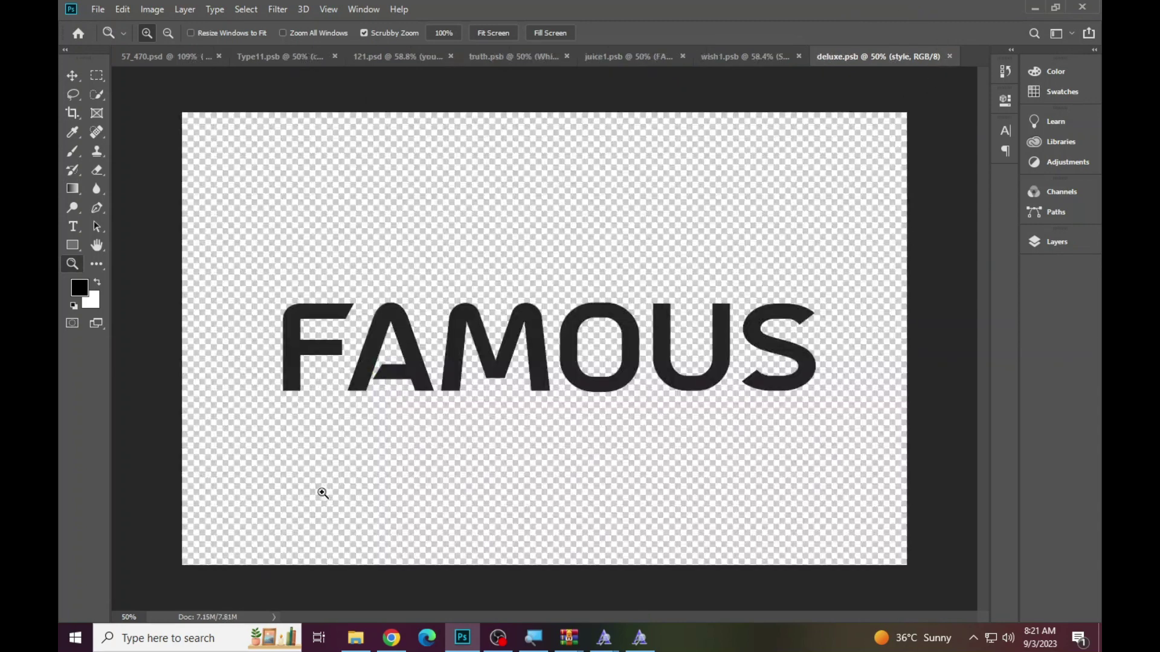
pyautogui.click(355, 638)
pyautogui.click(421, 218)
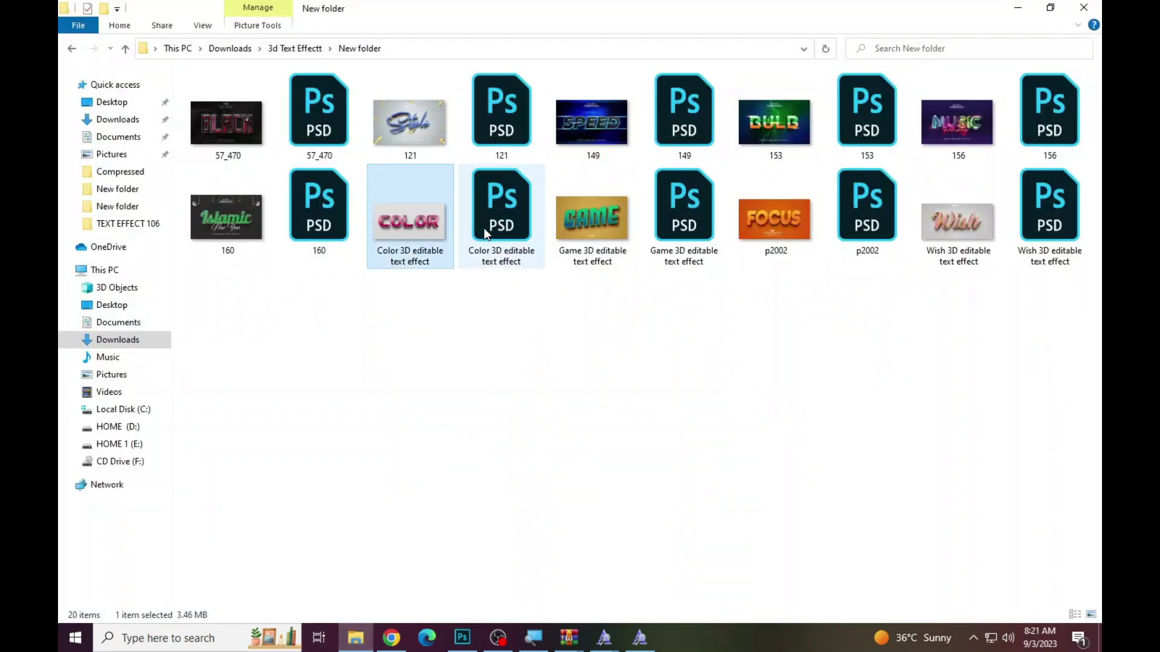
pyautogui.click(484, 227)
# Step: Open the Color 3D template and its placeholder smart object contents
pyautogui.doubleClick(488, 216)
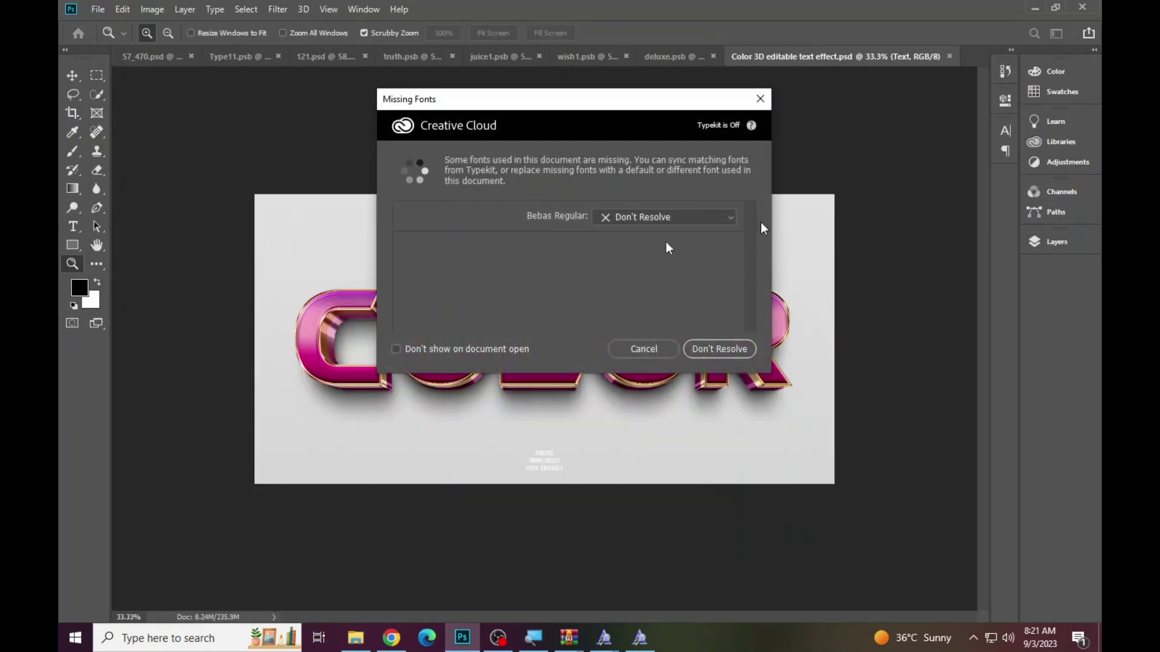
pyautogui.click(612, 352)
pyautogui.click(1057, 241)
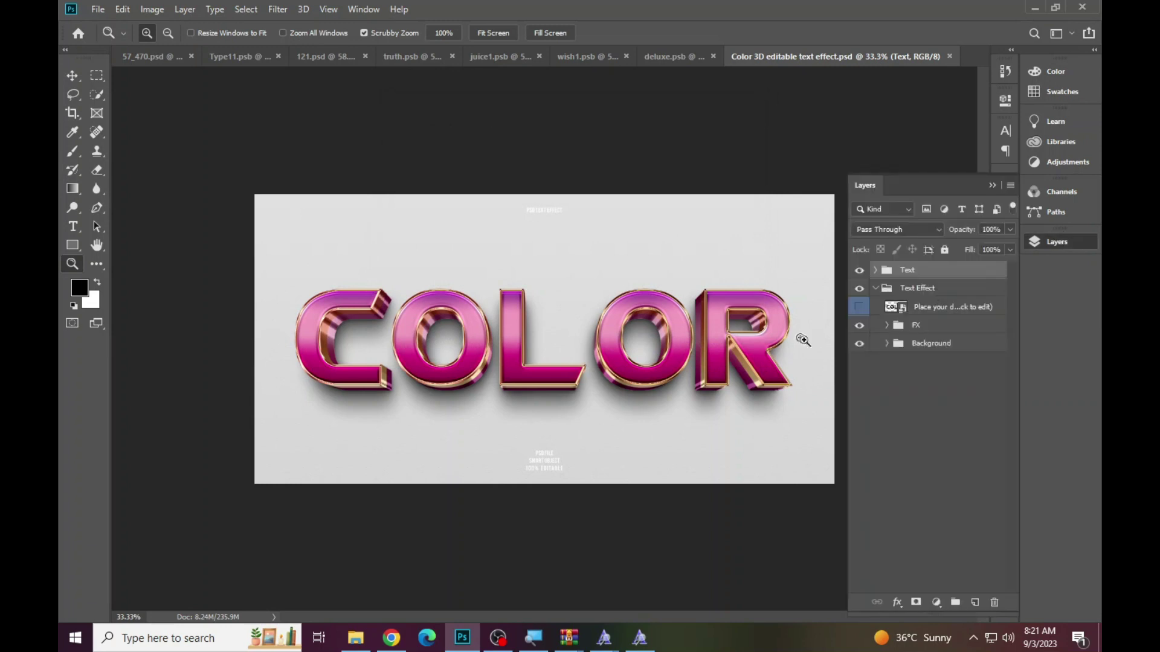
pyautogui.click(905, 310)
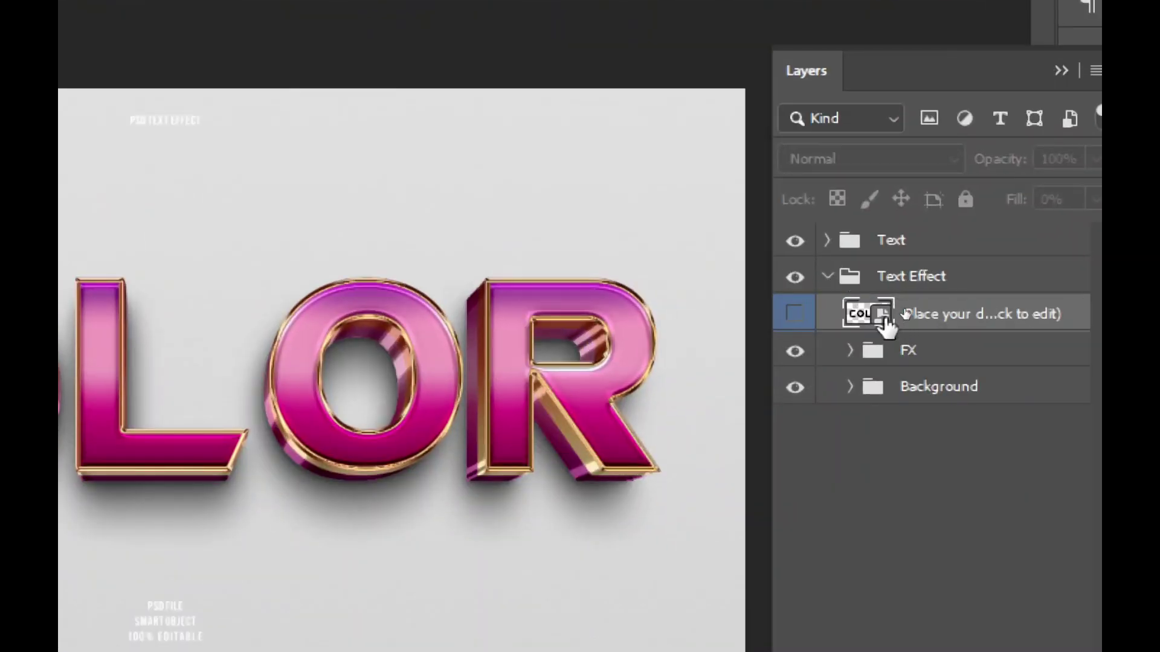
pyautogui.doubleClick(884, 318)
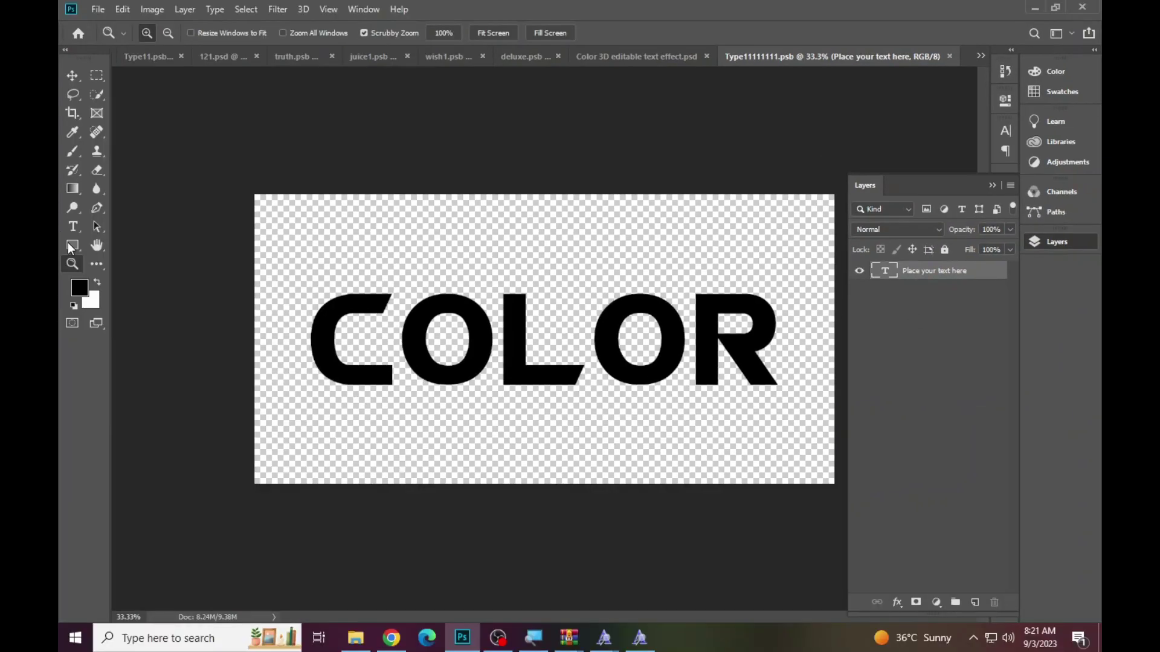
# Step: Replace the COLOR text with AZHAR and return to the 3D template
pyautogui.click(72, 227)
pyautogui.click(528, 344)
pyautogui.hotkey('ctrl', 'a')
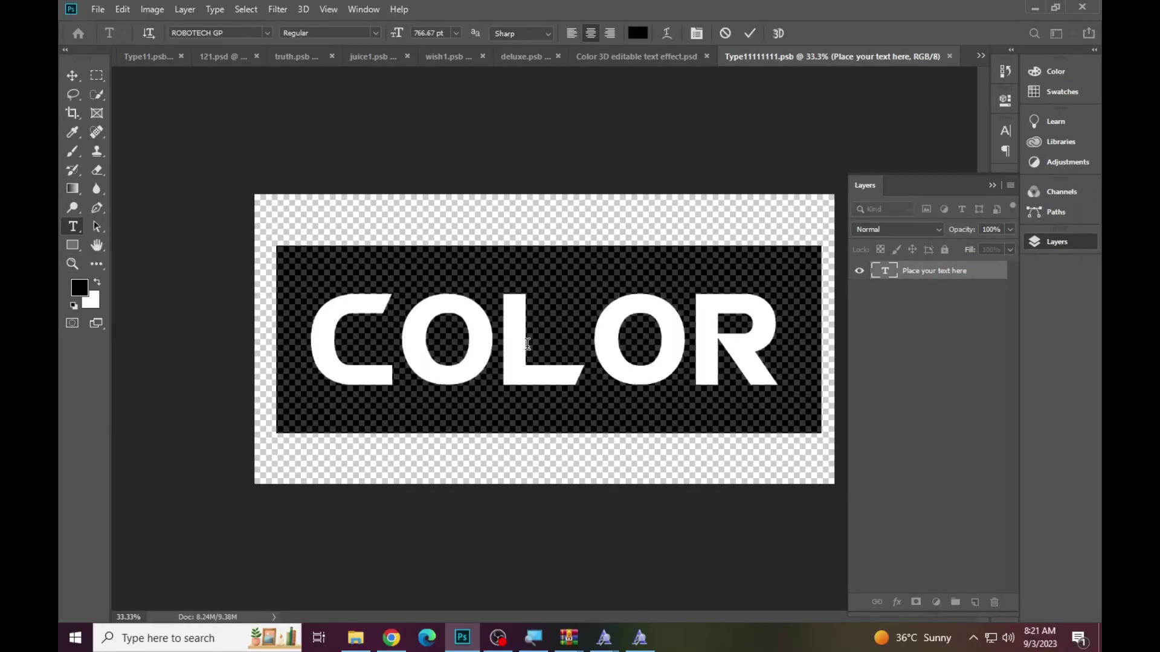
pyautogui.write('AZHA')
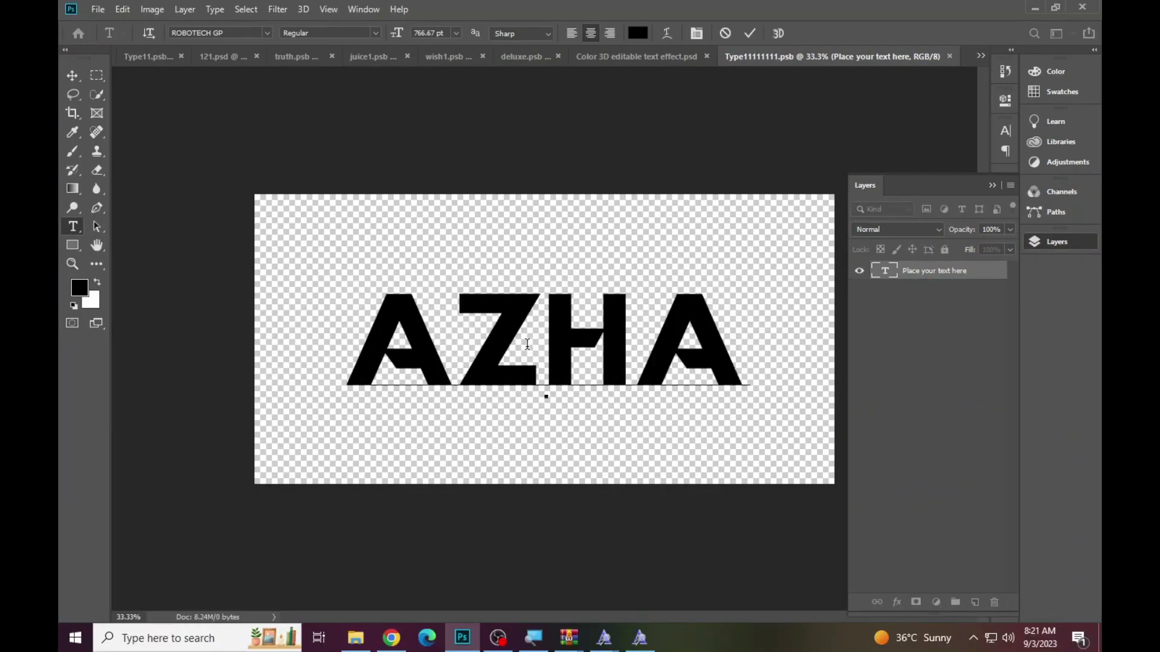
pyautogui.write('R')
pyautogui.hotkey('ctrl', 'Return')
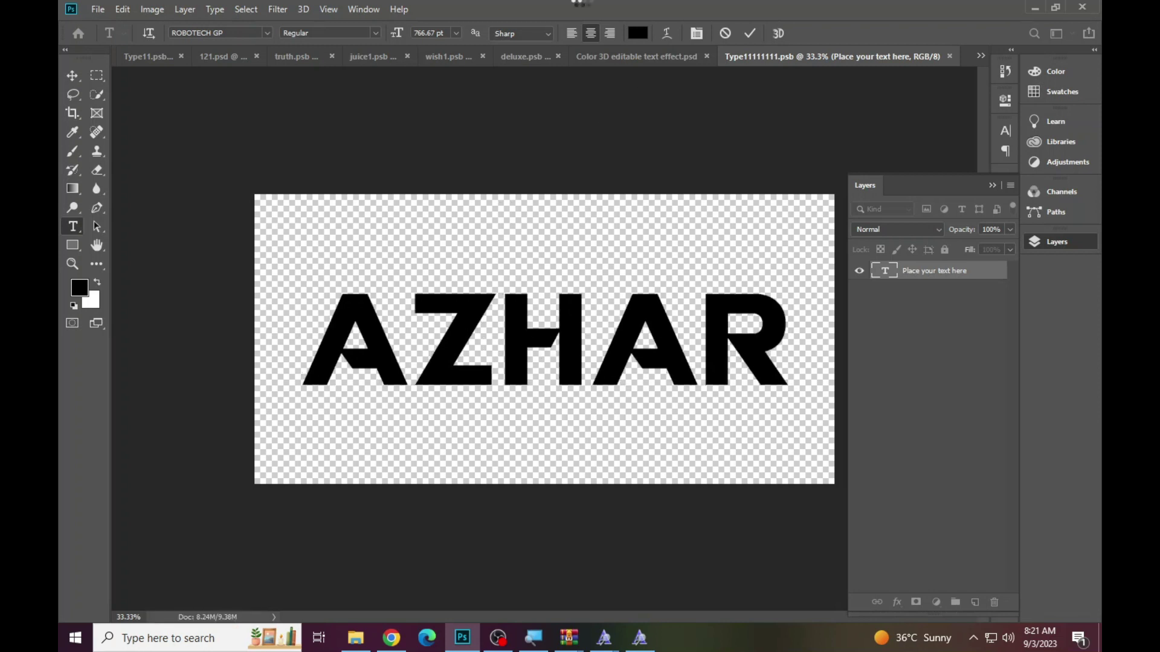
pyautogui.click(651, 54)
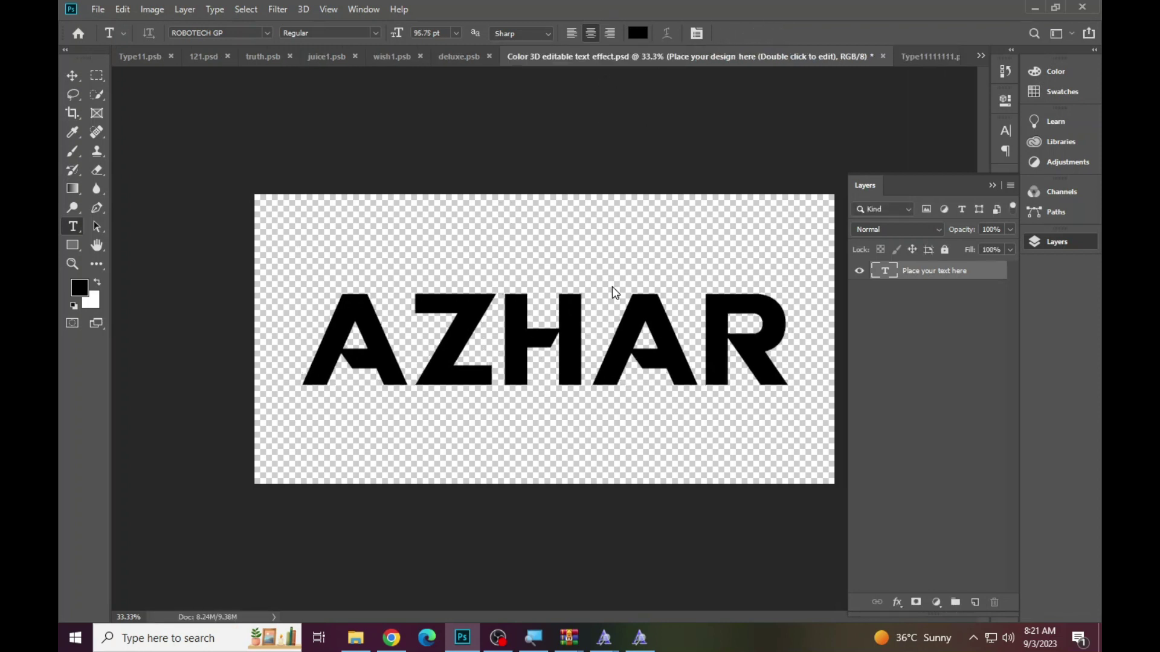
# Step: Zoom in on the AZHAR result, fit to screen, and close without saving
pyautogui.click(72, 264)
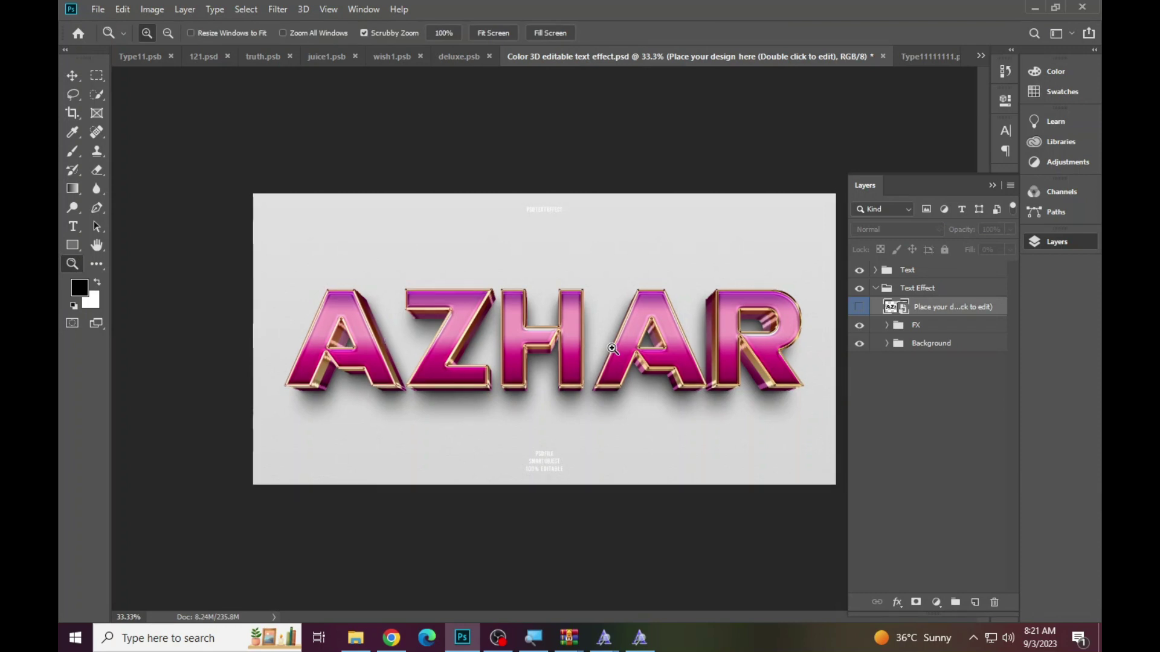
pyautogui.click(553, 332)
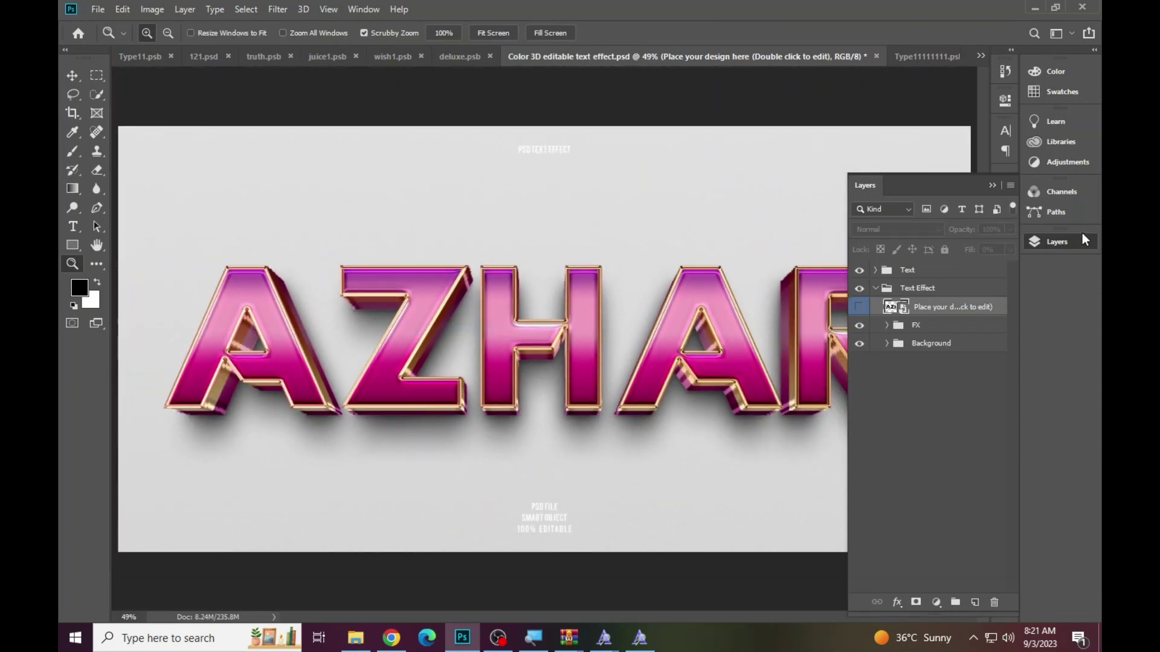
pyautogui.click(1082, 235)
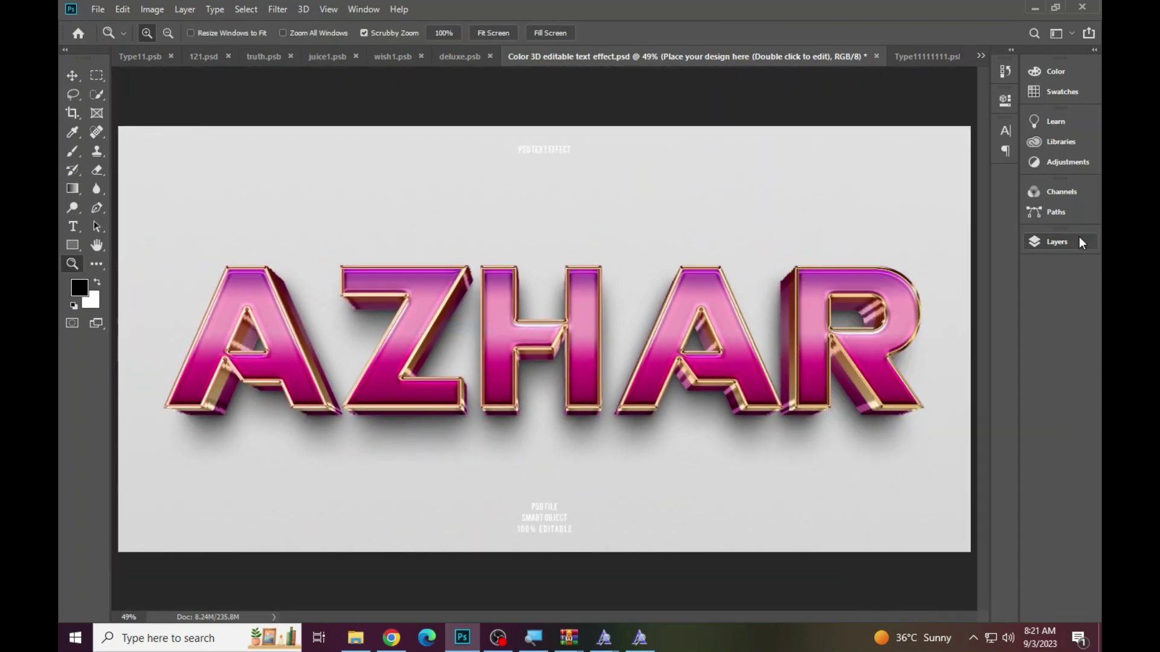
pyautogui.click(874, 56)
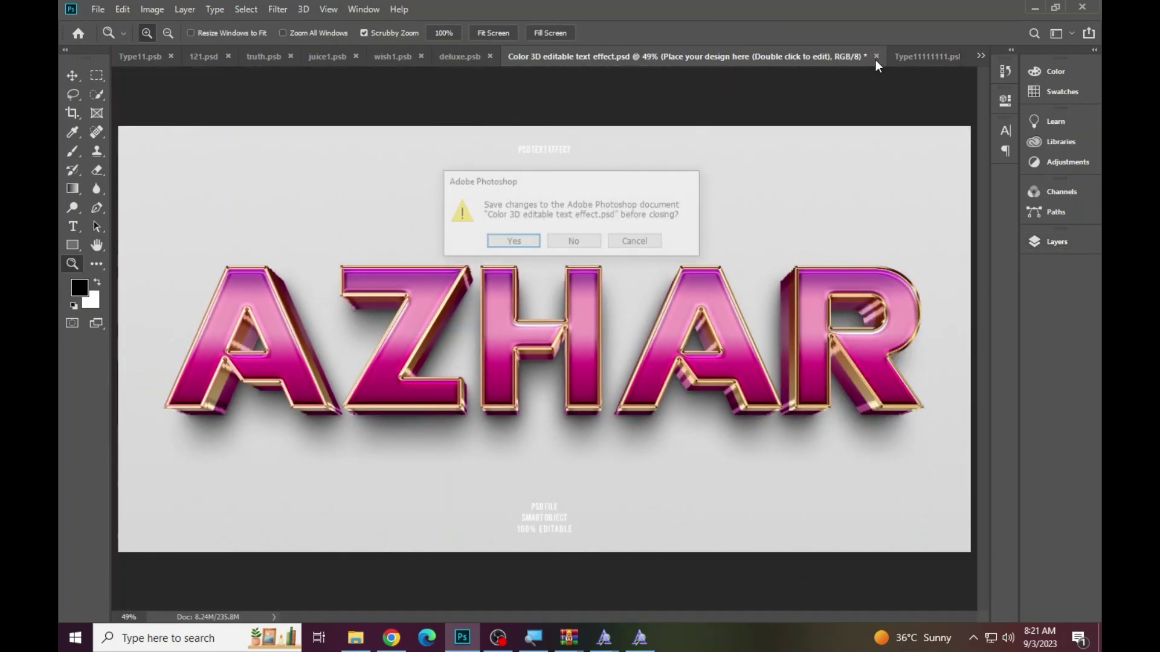
pyautogui.click(572, 241)
# Step: Open the Game 3D template and its GAME smart object contents
pyautogui.click(354, 637)
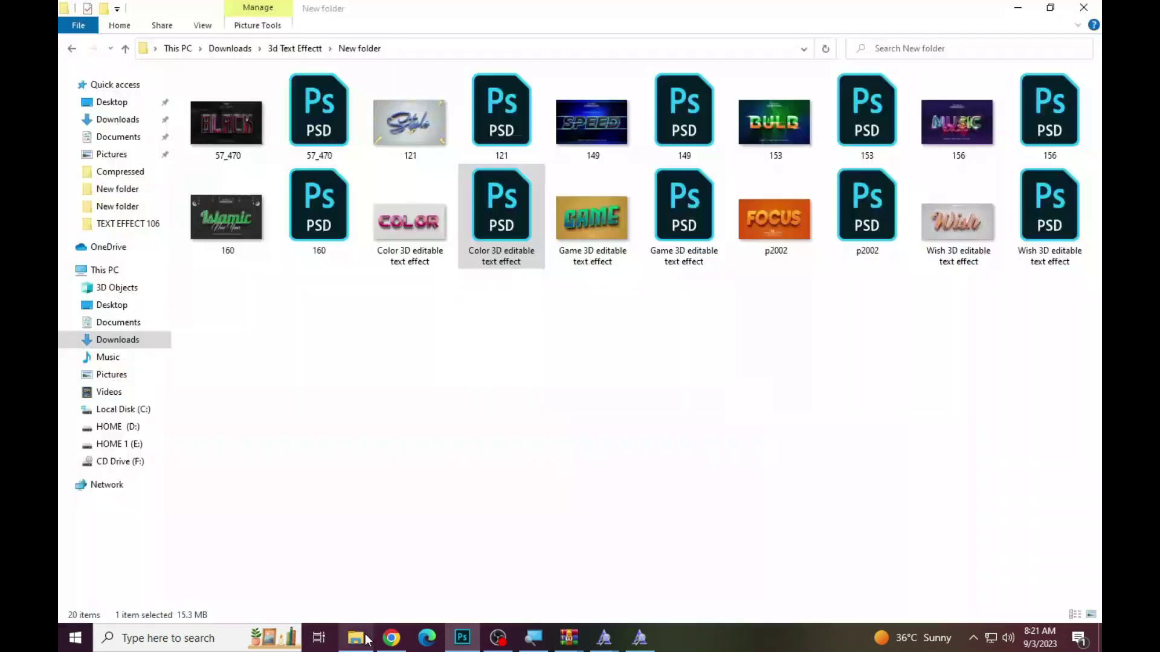
pyautogui.doubleClick(677, 214)
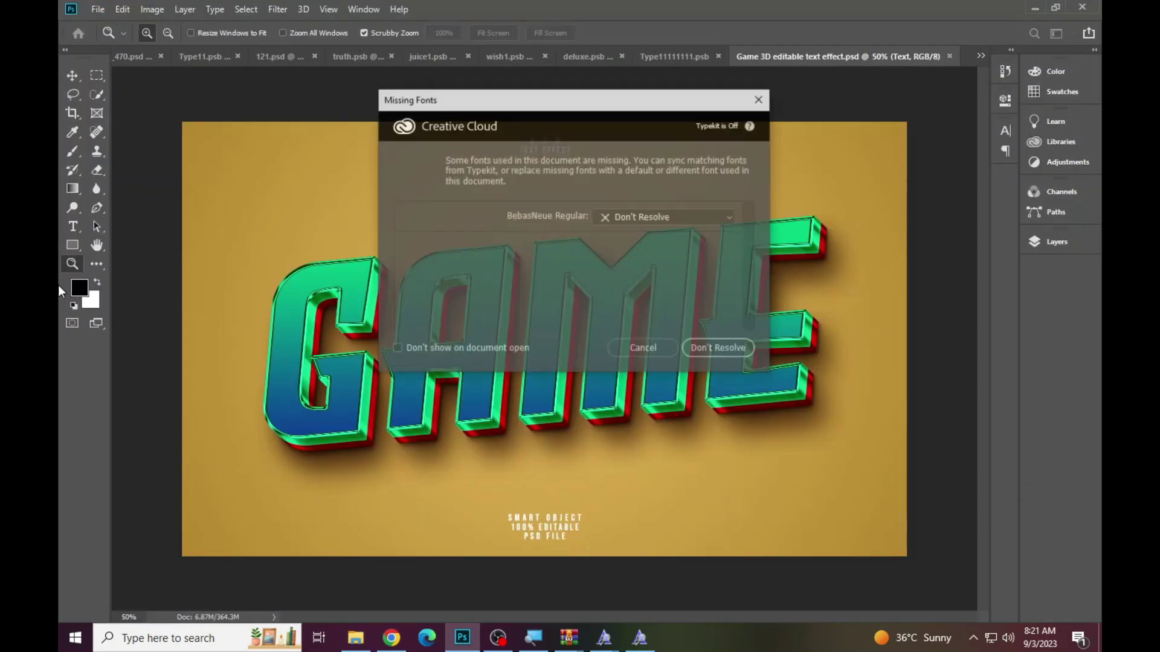
pyautogui.click(634, 346)
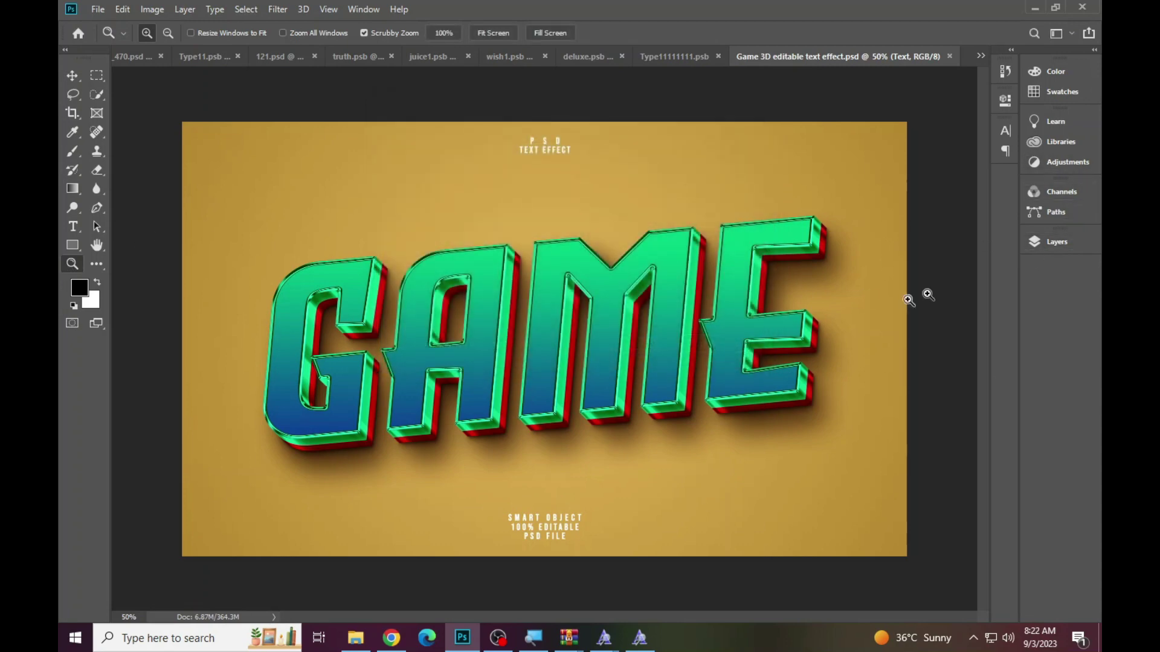
pyautogui.click(1058, 242)
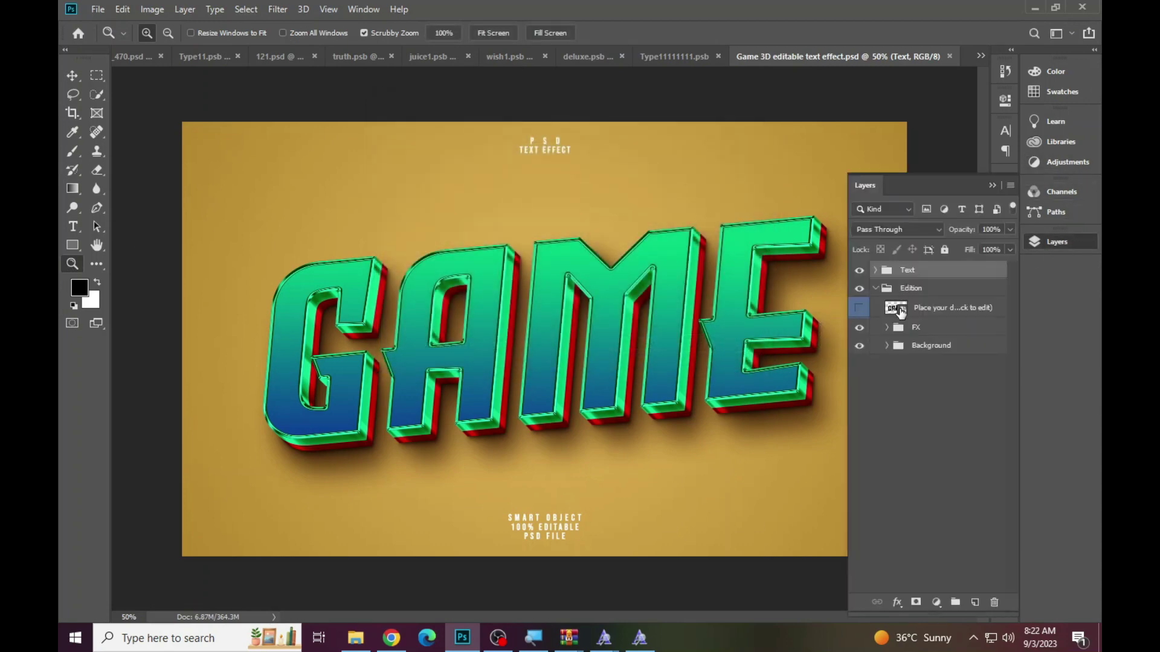
pyautogui.doubleClick(896, 309)
pyautogui.click(662, 350)
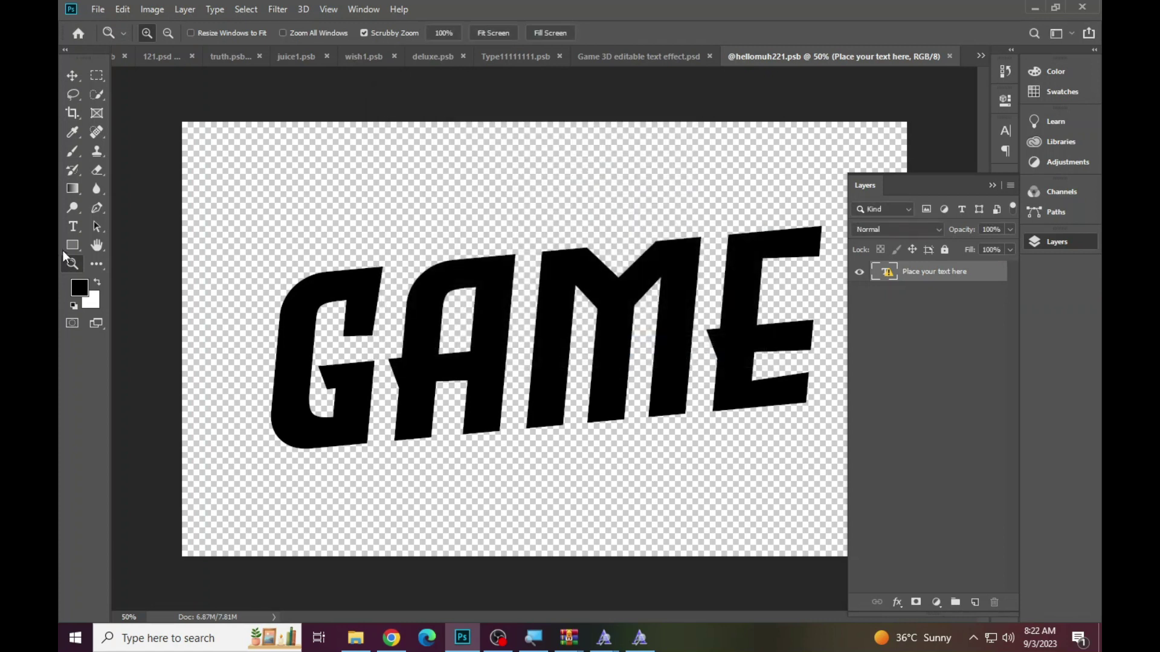
# Step: Copy the missing EvilEmpire font name from the GAME text
pyautogui.click(73, 226)
pyautogui.click(484, 348)
pyautogui.click(571, 274)
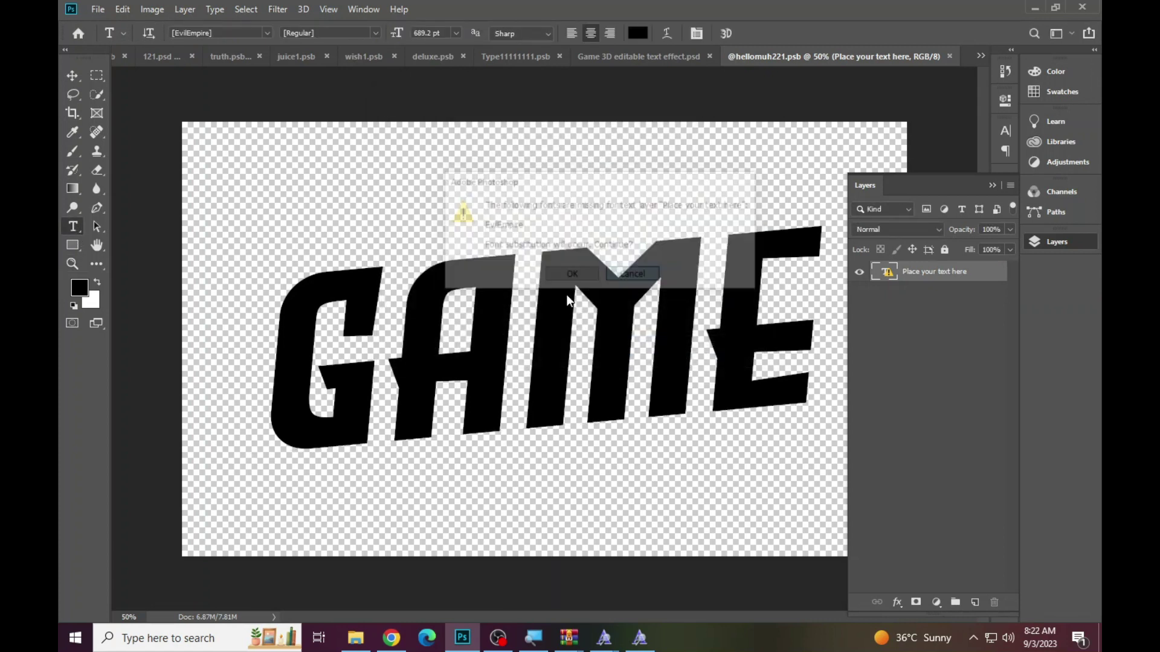
pyautogui.rightClick(243, 38)
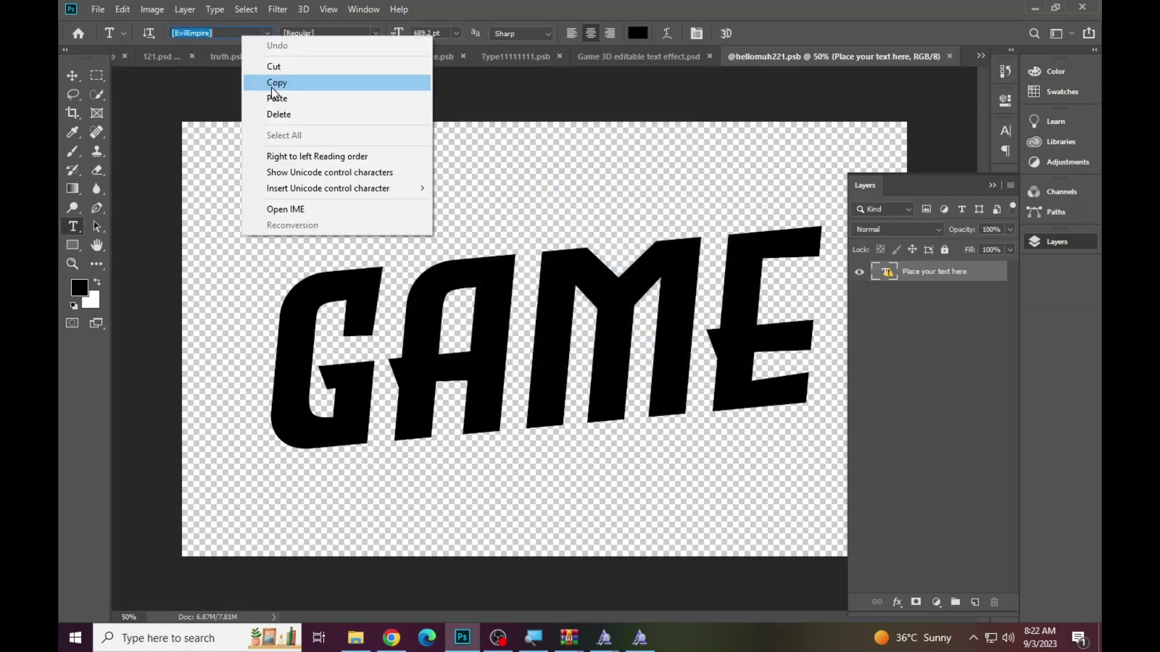
pyautogui.click(270, 87)
pyautogui.click(392, 638)
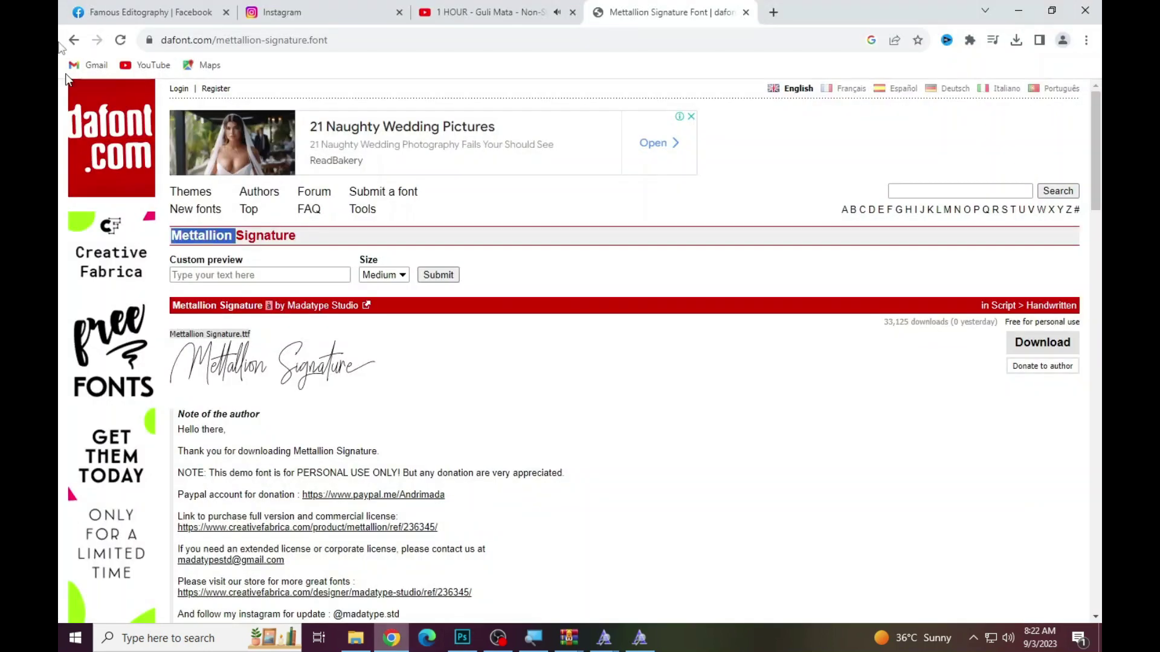
# Step: Search Google for [EvilEmpire] and open its dafont.com page
pyautogui.click(74, 40)
pyautogui.moveTo(292, 114); pyautogui.dragTo(189, 114)
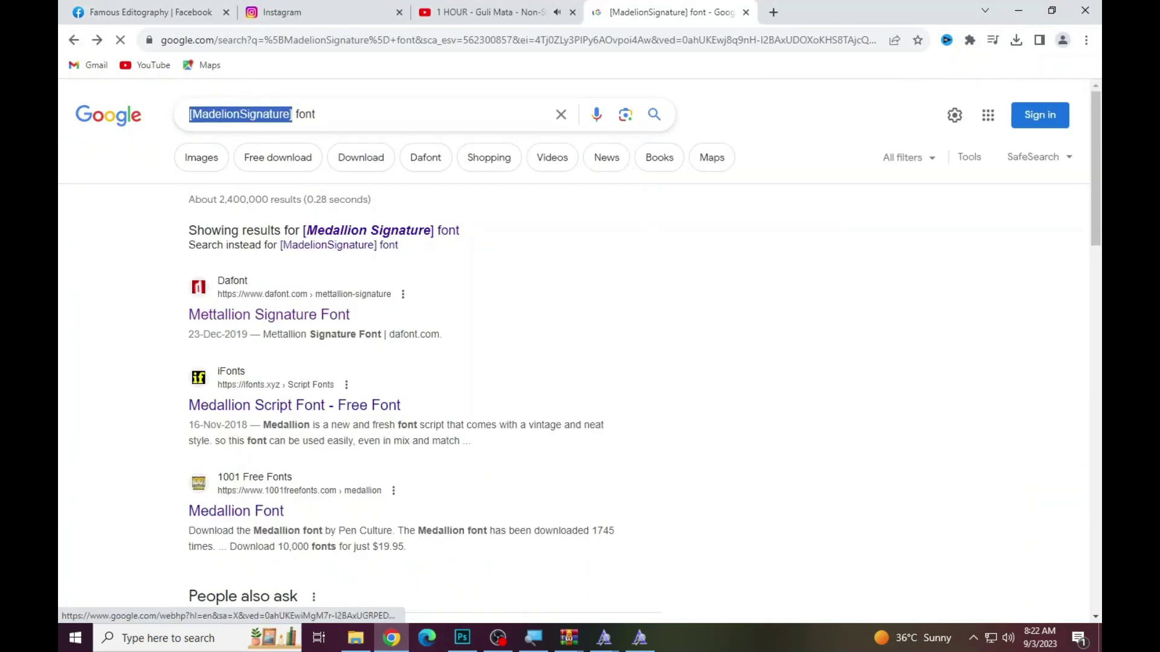
pyautogui.write('[EvilEmpire]')
pyautogui.press('Return')
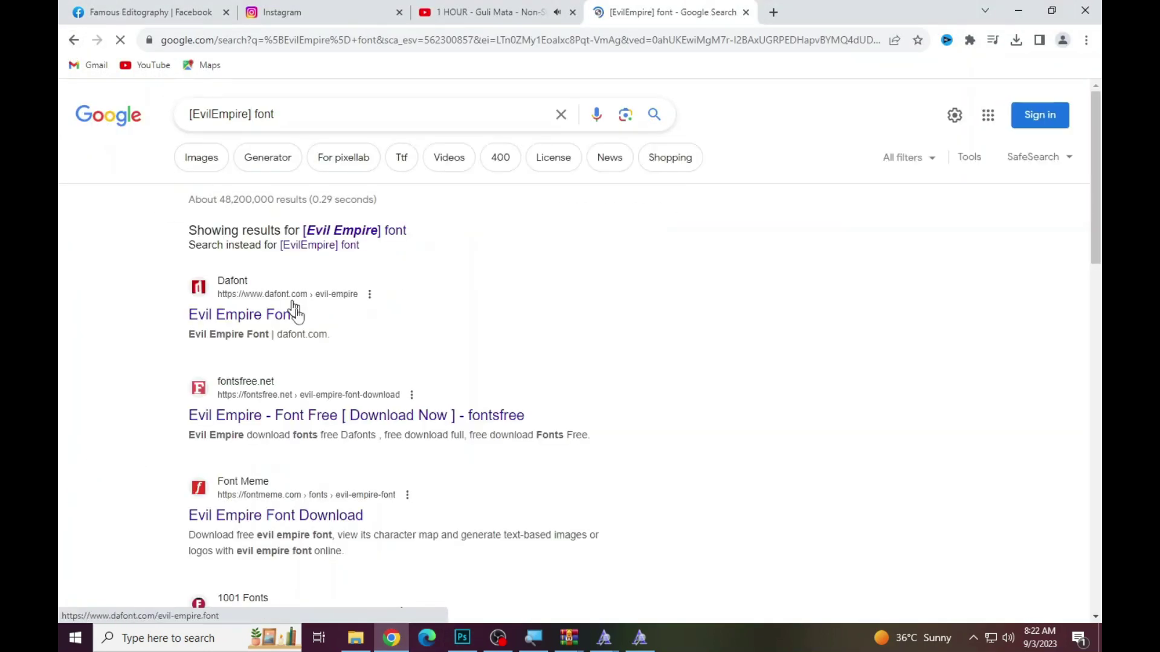
pyautogui.click(276, 325)
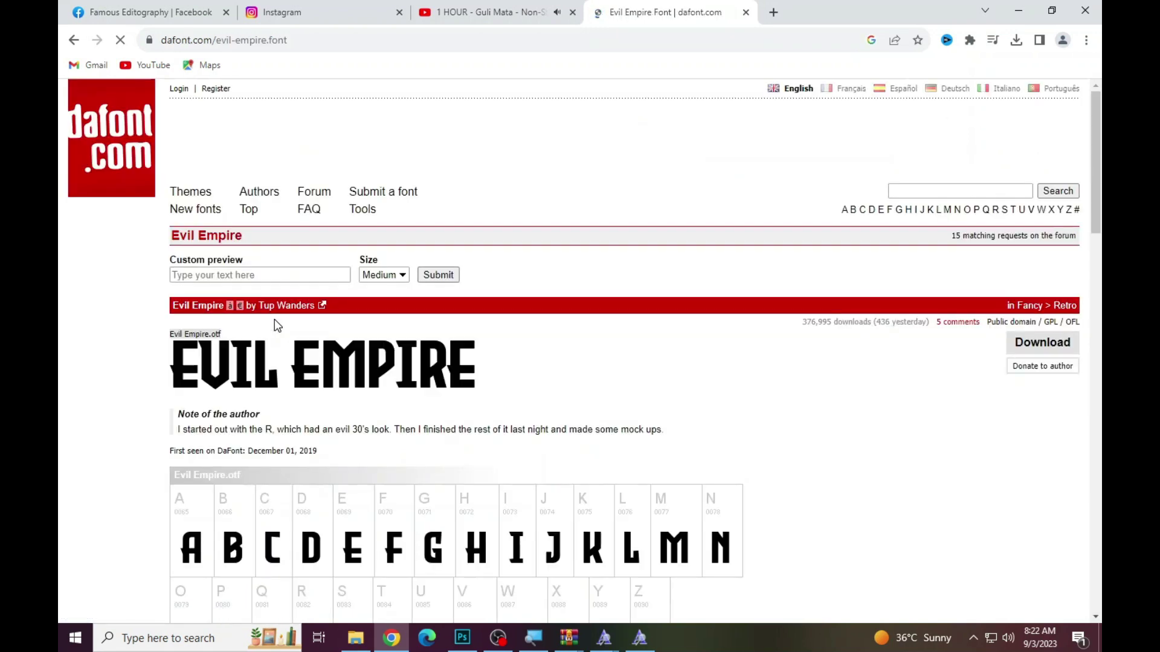
# Step: Download the Evil Empire font and install it from the zip archive
pyautogui.click(1042, 343)
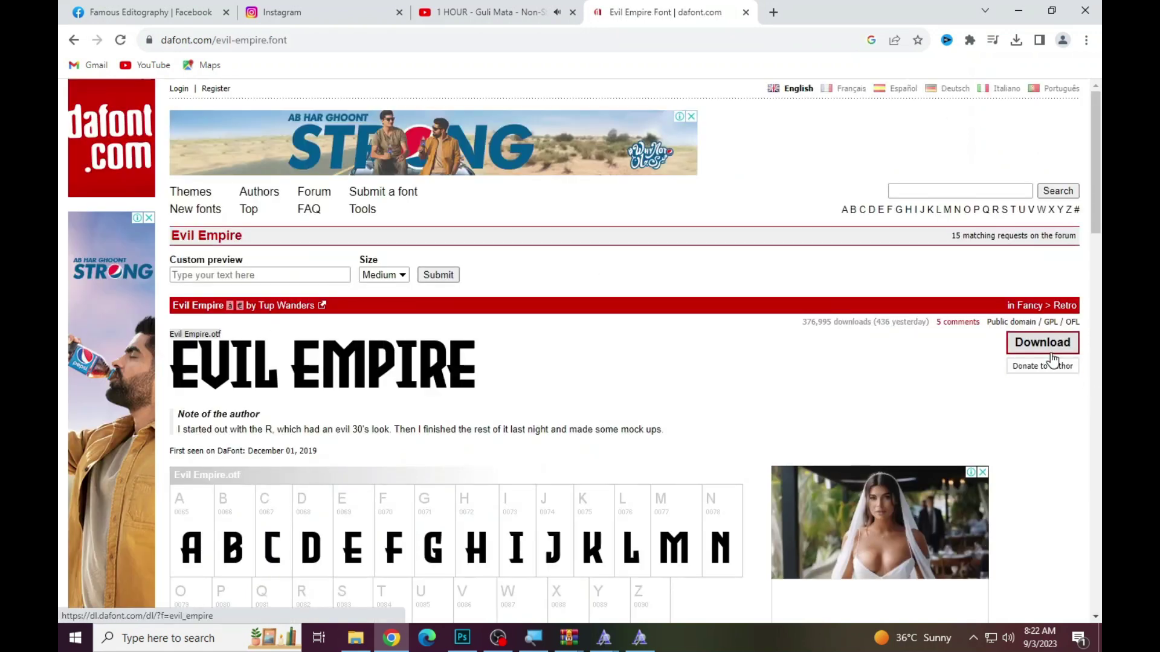
pyautogui.click(583, 383)
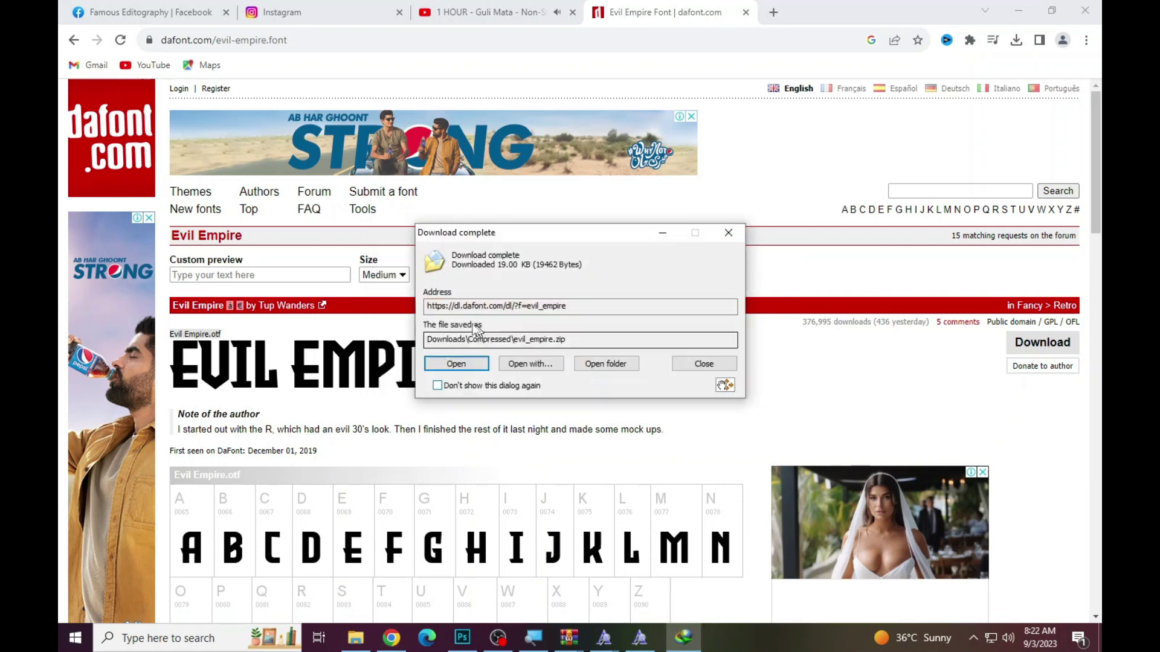
pyautogui.click(457, 365)
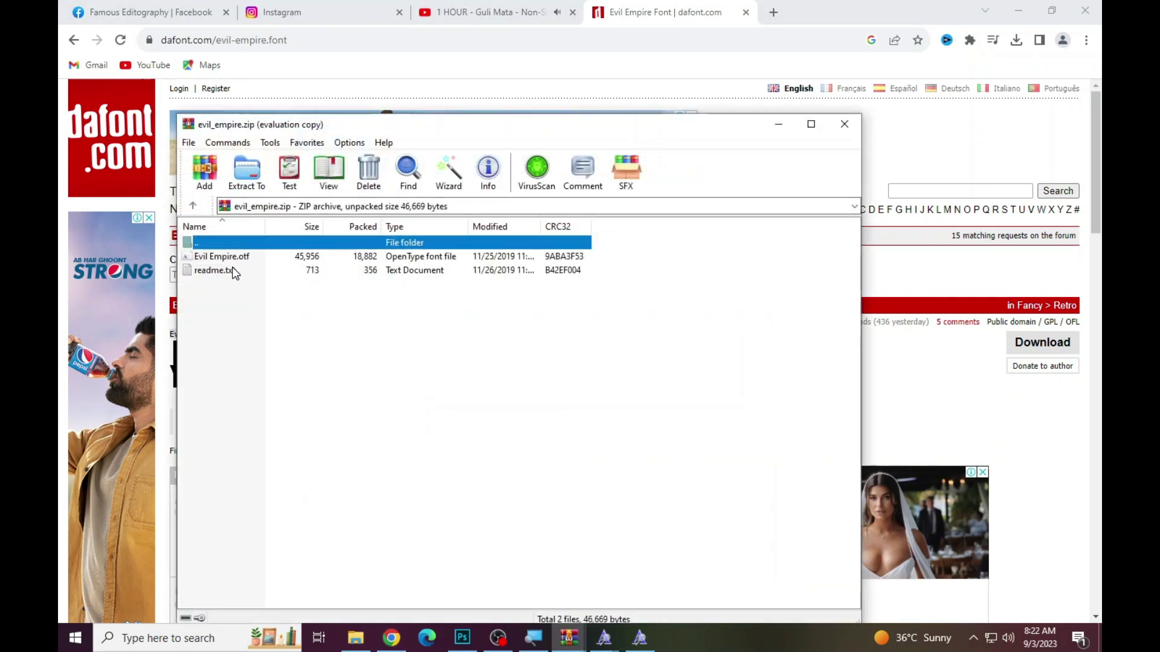
pyautogui.doubleClick(232, 256)
pyautogui.click(149, 58)
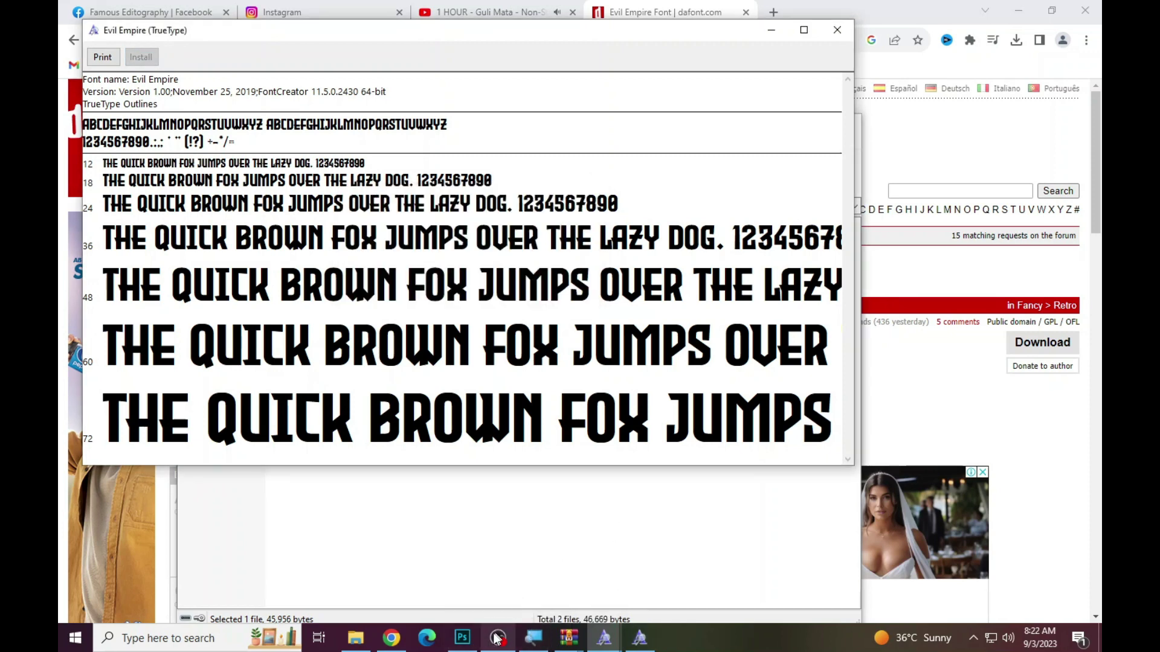
pyautogui.click(463, 638)
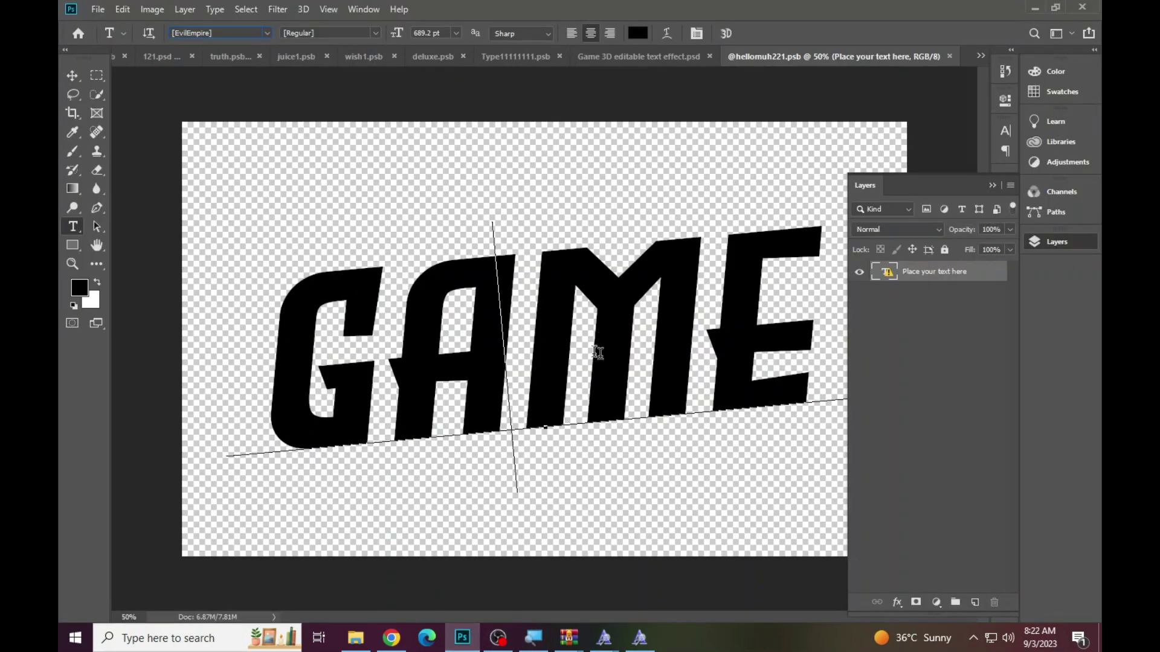
# Step: Replace GAME with TALHA in the smart object's editable text
pyautogui.click(552, 269)
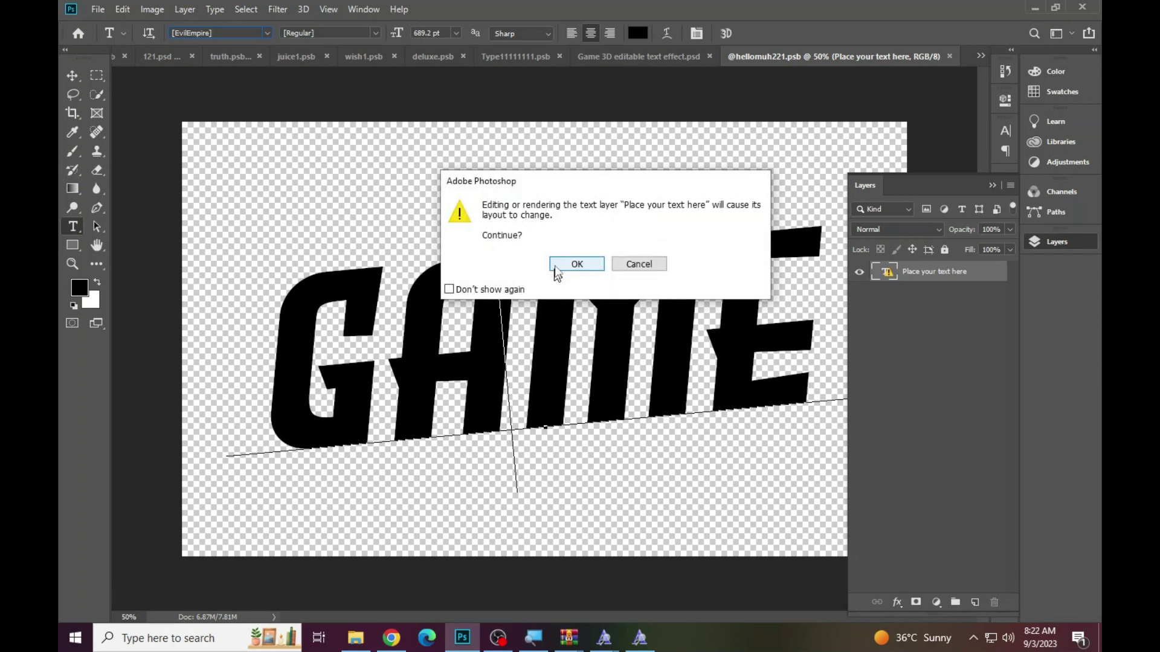
pyautogui.hotkey('ctrl', 'a')
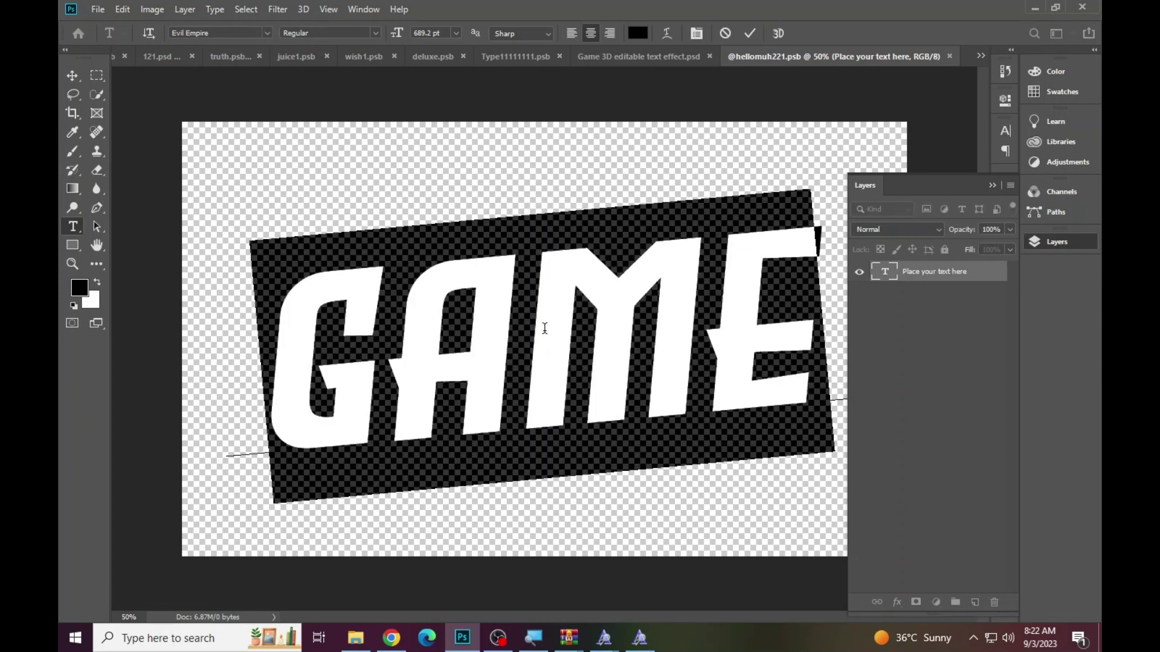
pyautogui.write('TA')
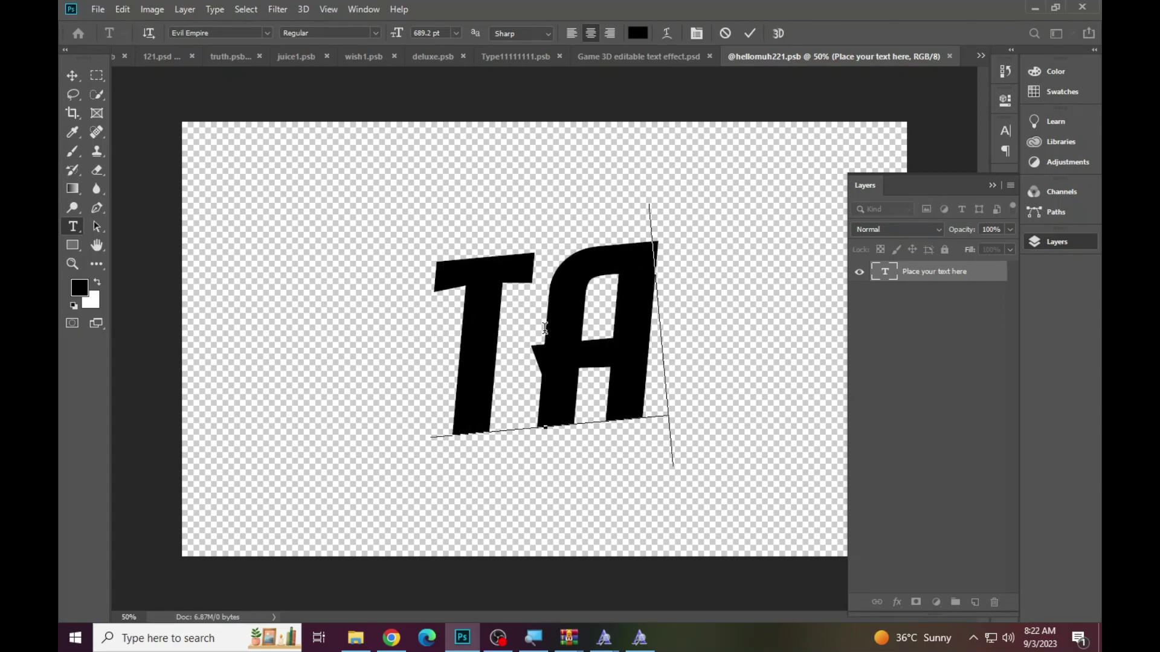
pyautogui.write('LHA')
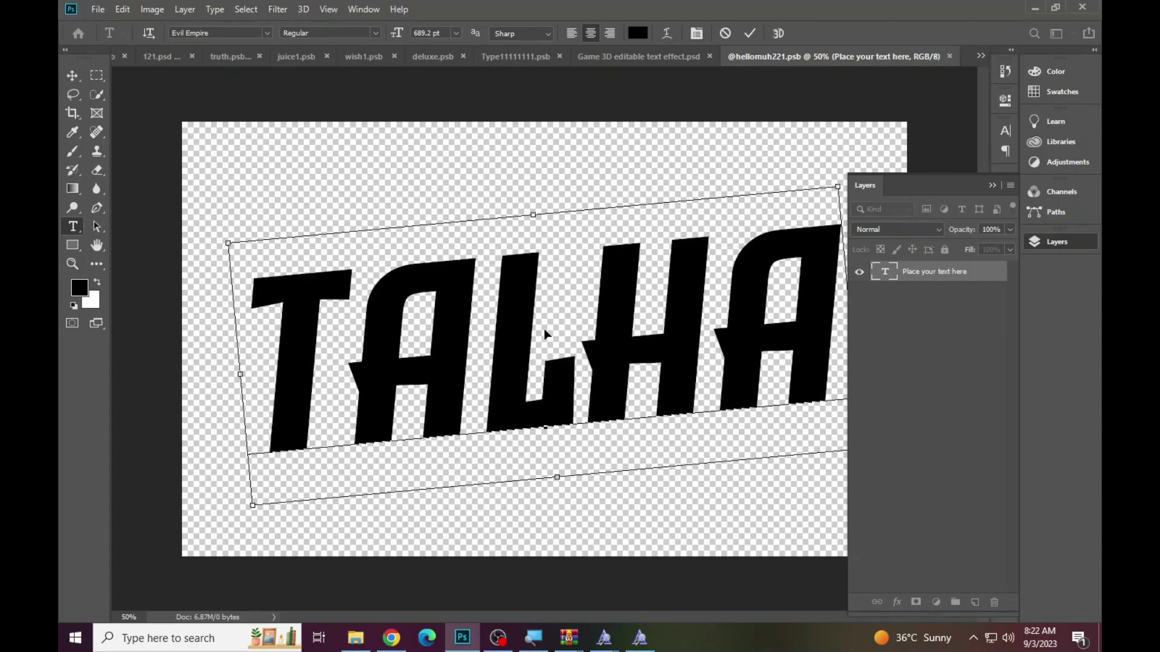
pyautogui.hotkey('ctrl', 'Return')
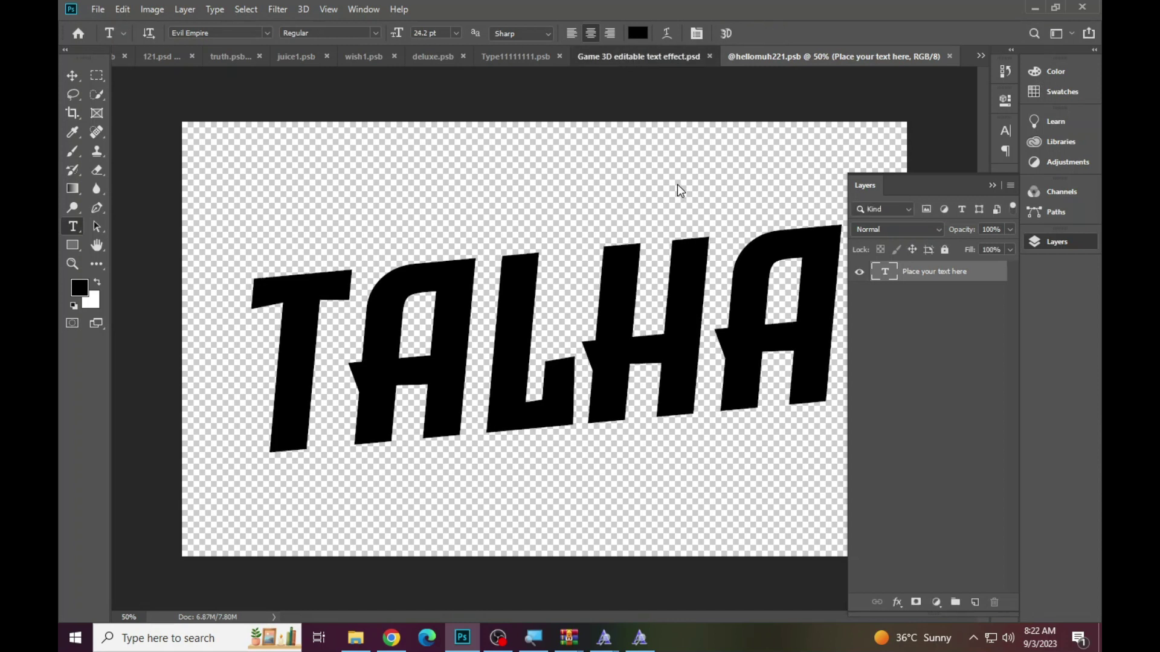
# Step: Return to the Game 3D template and begin Save As in another format
pyautogui.hotkey('ctrl', 'shift', 'Tab')
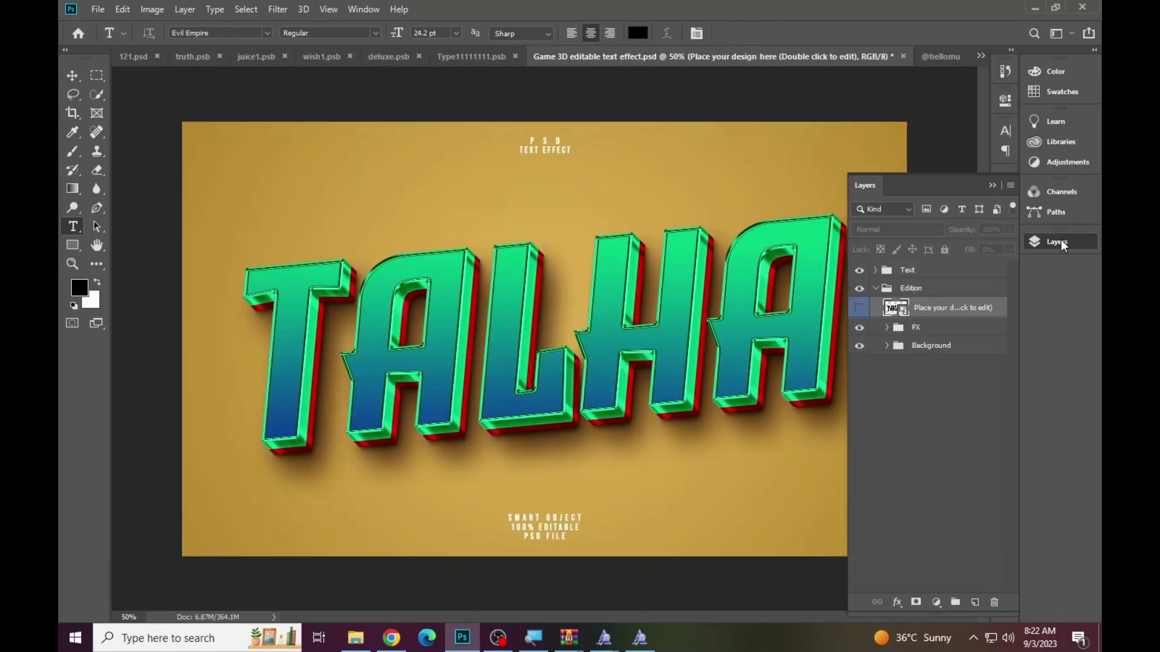
pyautogui.click(1057, 242)
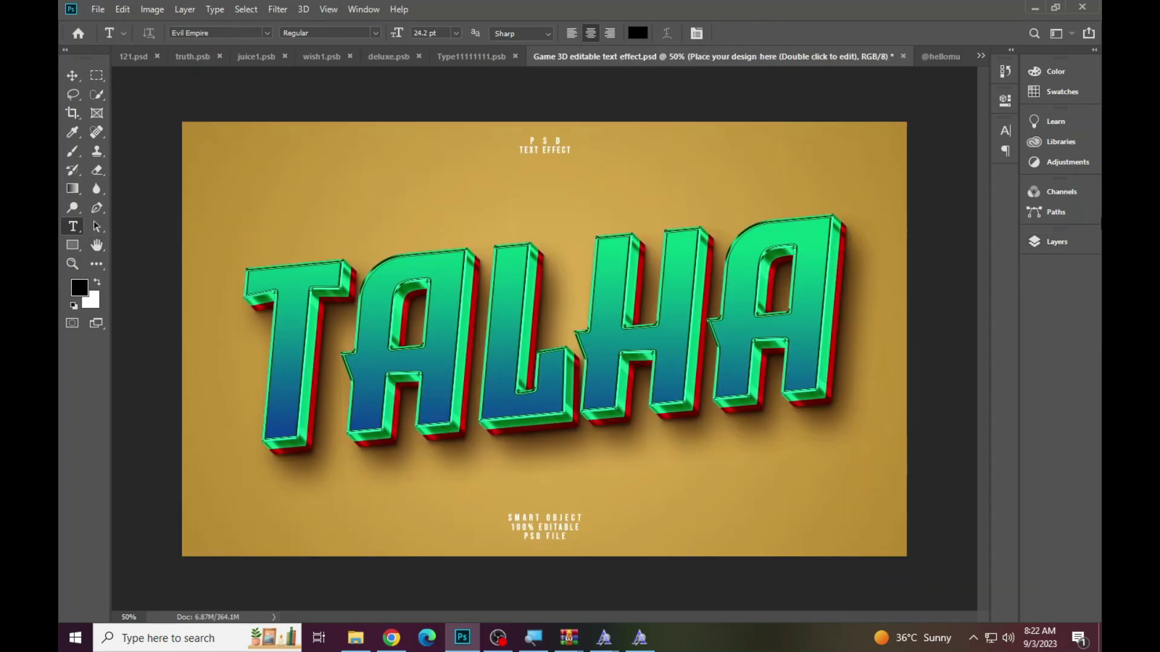
pyautogui.click(1053, 243)
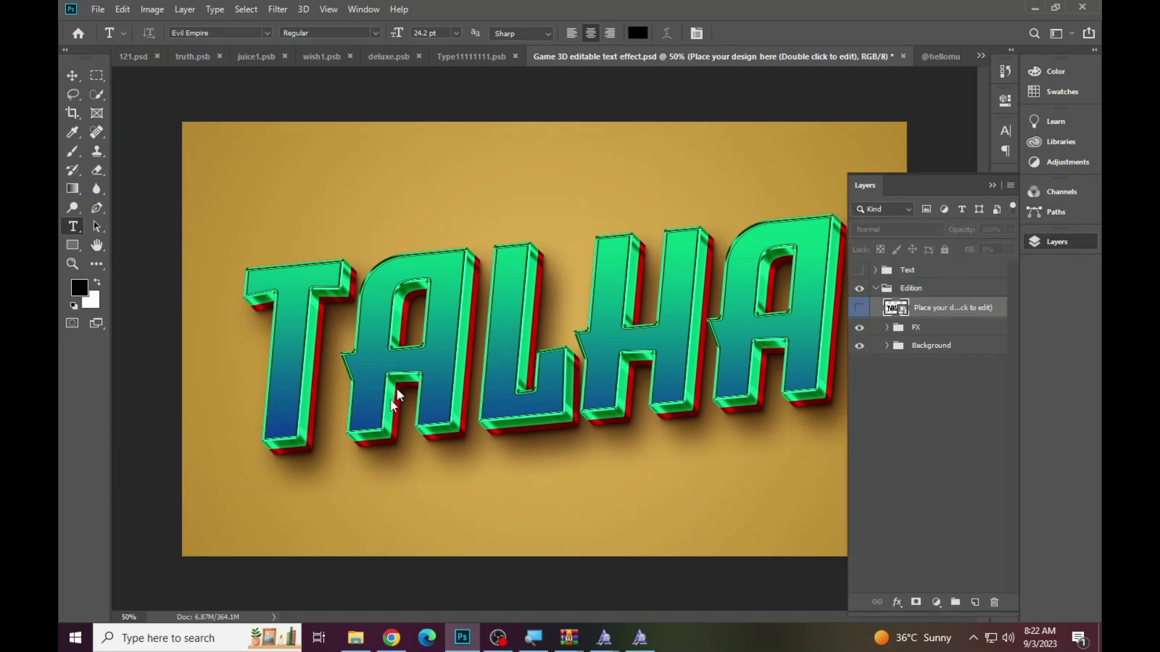
pyautogui.hotkey('ctrl', 'shift', 's')
pyautogui.click(203, 485)
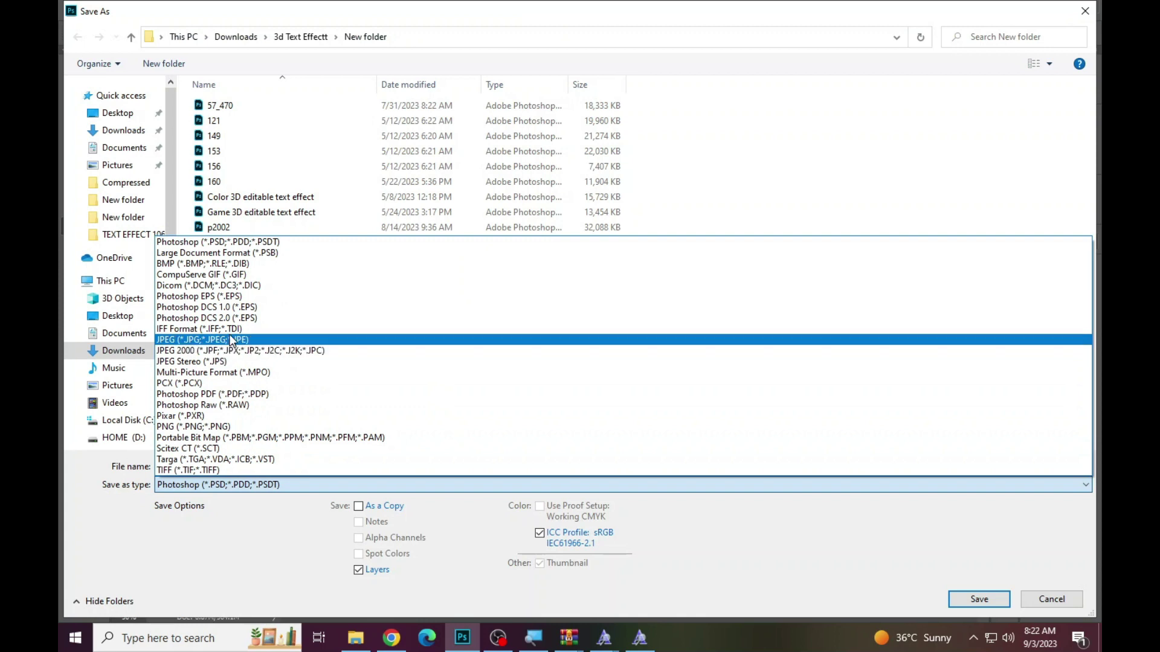
# Step: Save the green design as a new JPEG named TALHA with default quality, keeping the Game image intact
pyautogui.click(230, 339)
pyautogui.click(966, 599)
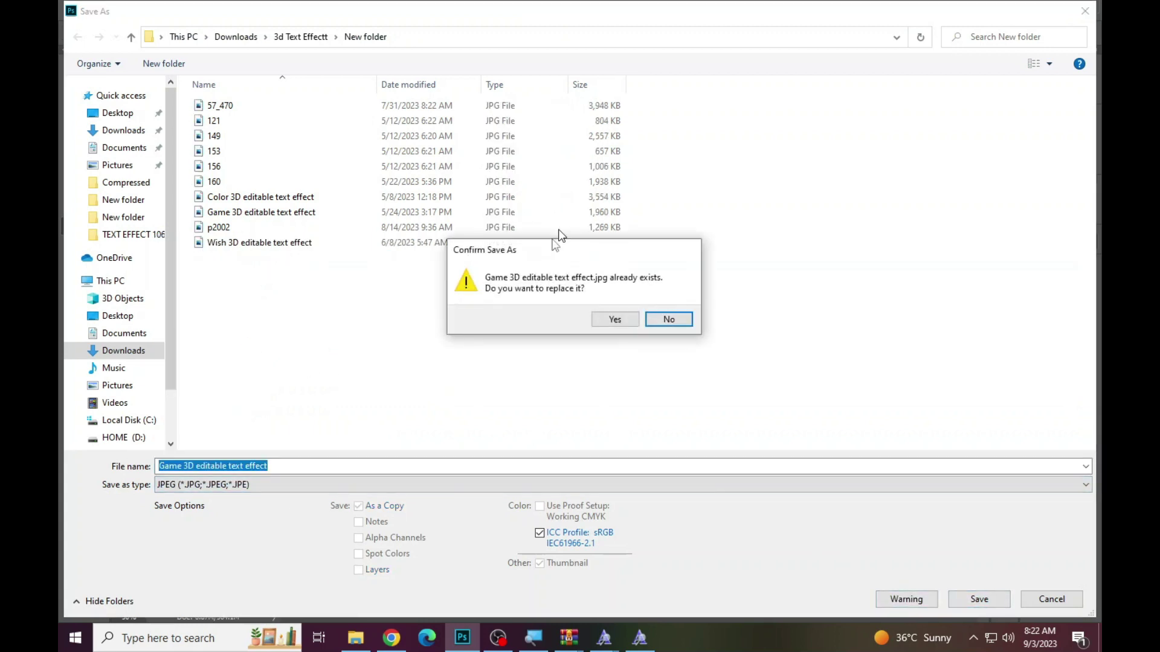
pyautogui.click(668, 320)
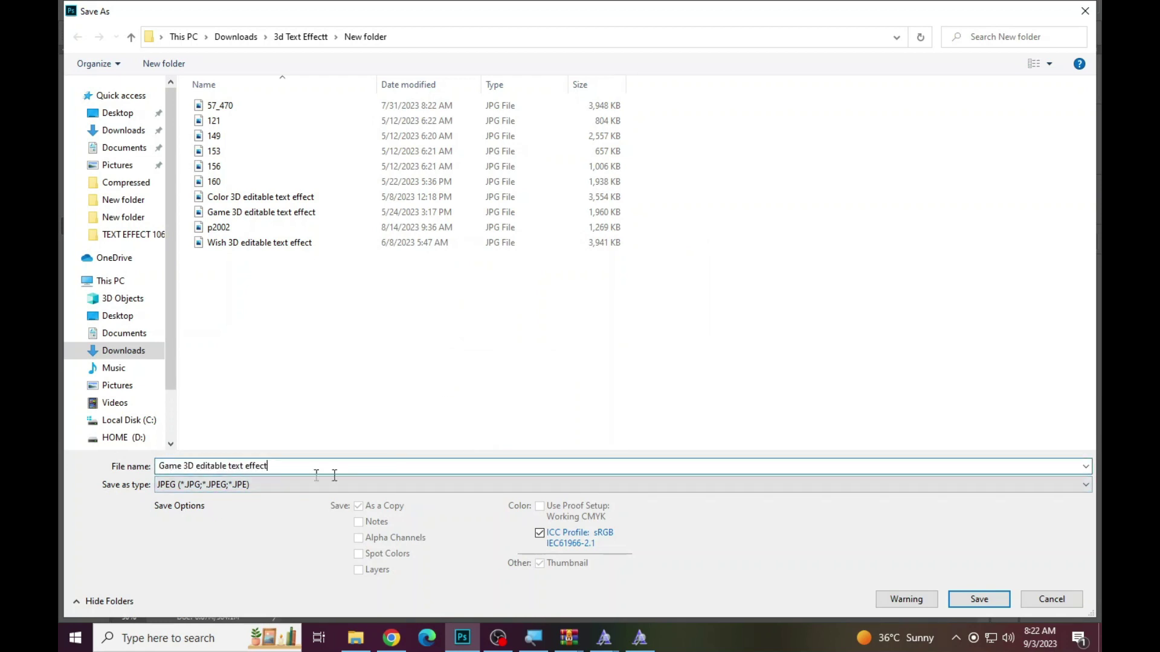
pyautogui.write('TALHA')
pyautogui.press('Return')
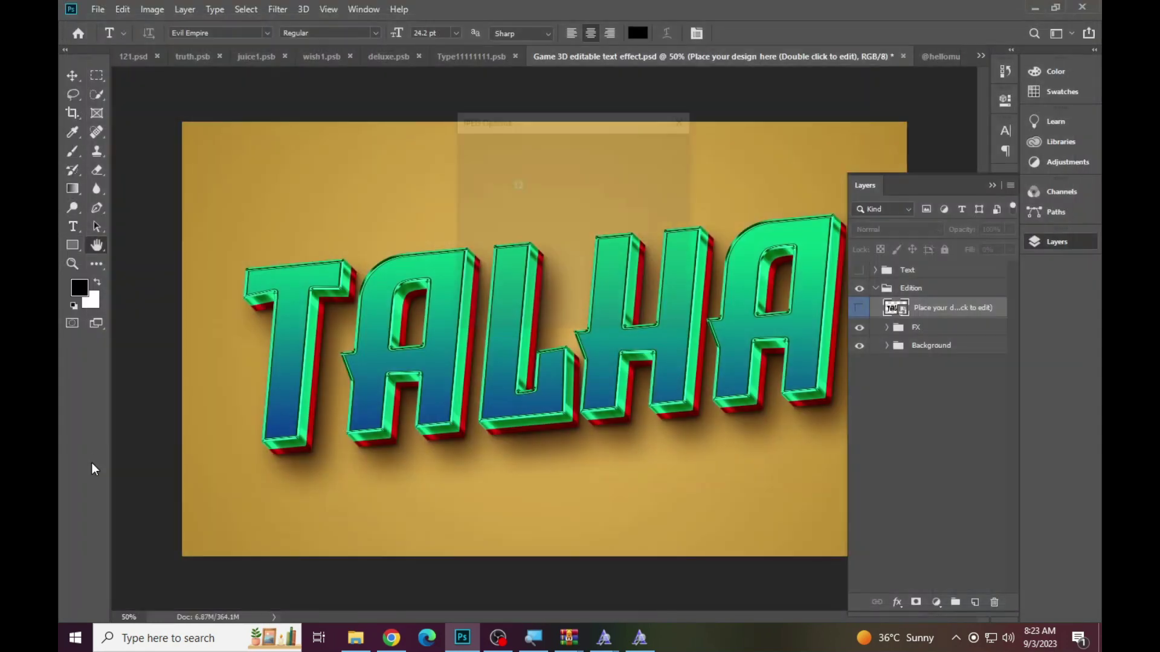
pyautogui.press('Return')
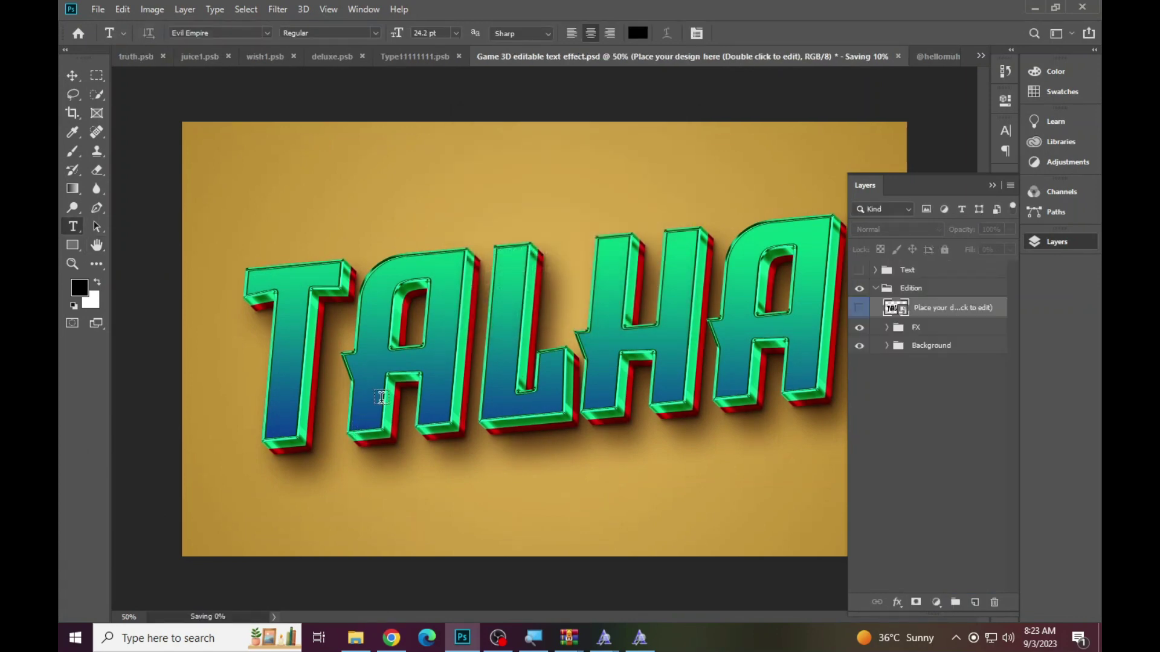
# Step: Refresh the templates folder in File Explorer so the TALHA thumbnail appears
pyautogui.click(355, 637)
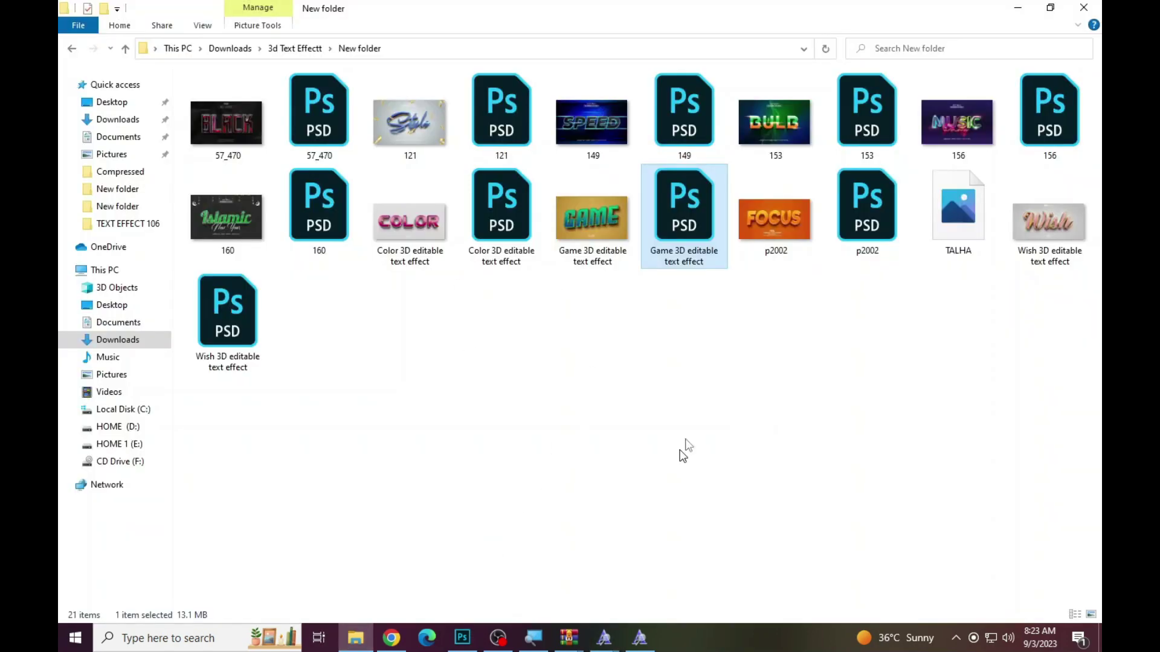
pyautogui.rightClick(914, 268)
pyautogui.click(943, 324)
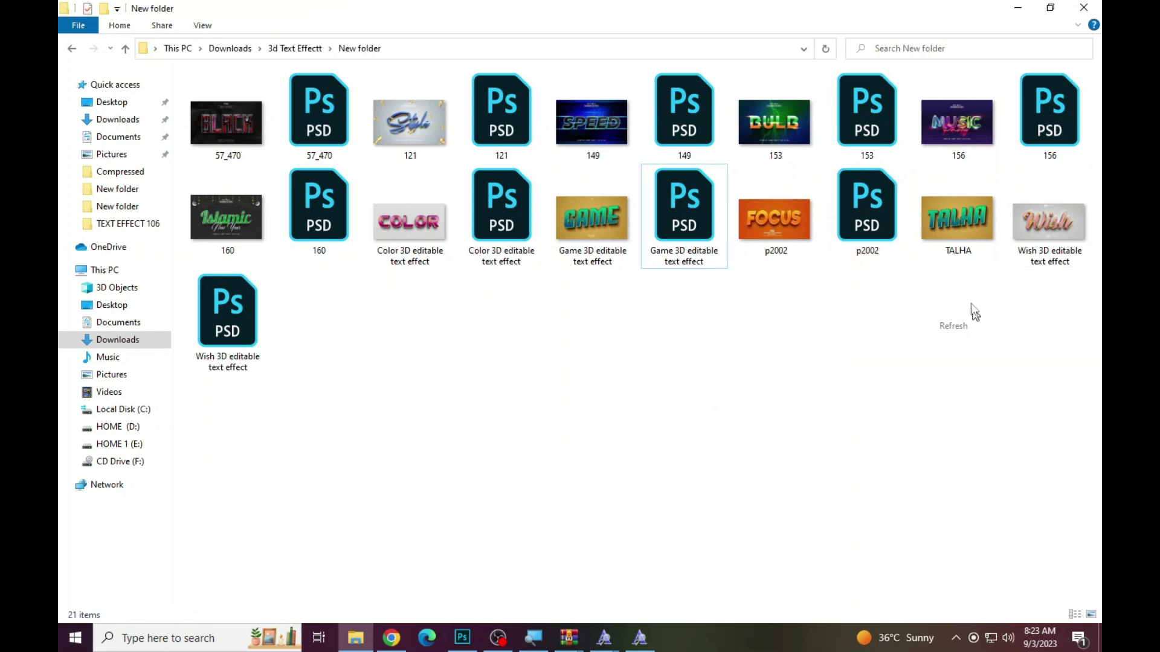
pyautogui.click(949, 208)
# Step: Preview TALHA.jpg in Photos, then return to Photoshop
pyautogui.doubleClick(948, 209)
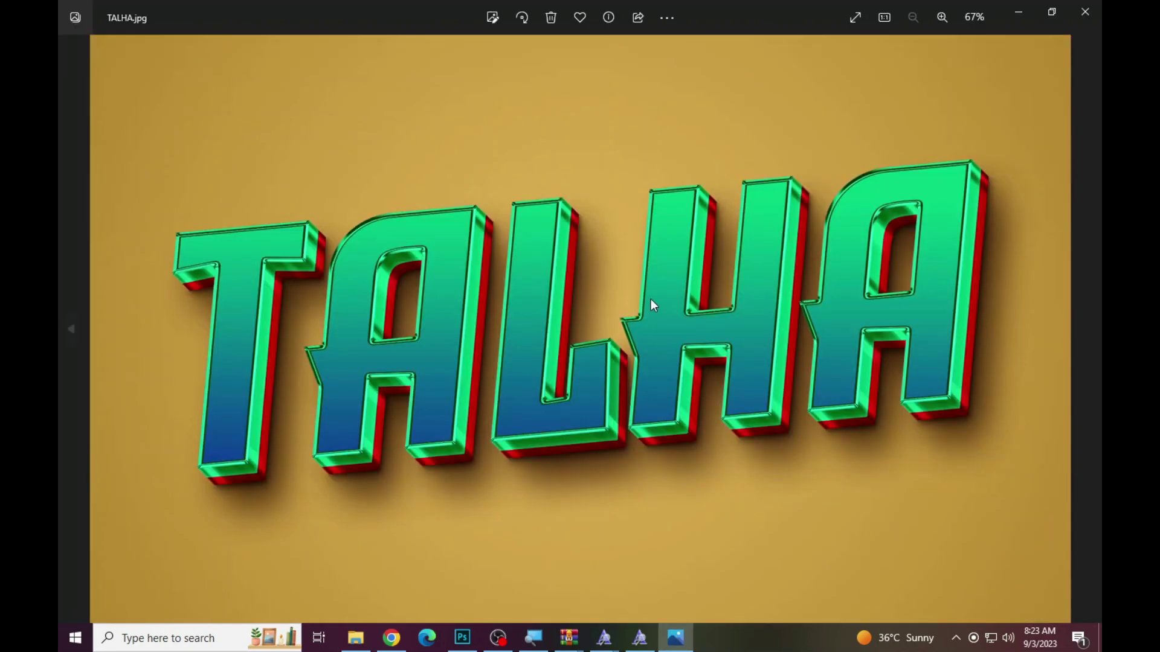
pyautogui.scroll(3, 398, 325)
pyautogui.scroll(-2, 398, 325)
pyautogui.scroll(-2, 513, 318)
pyautogui.press('Escape')
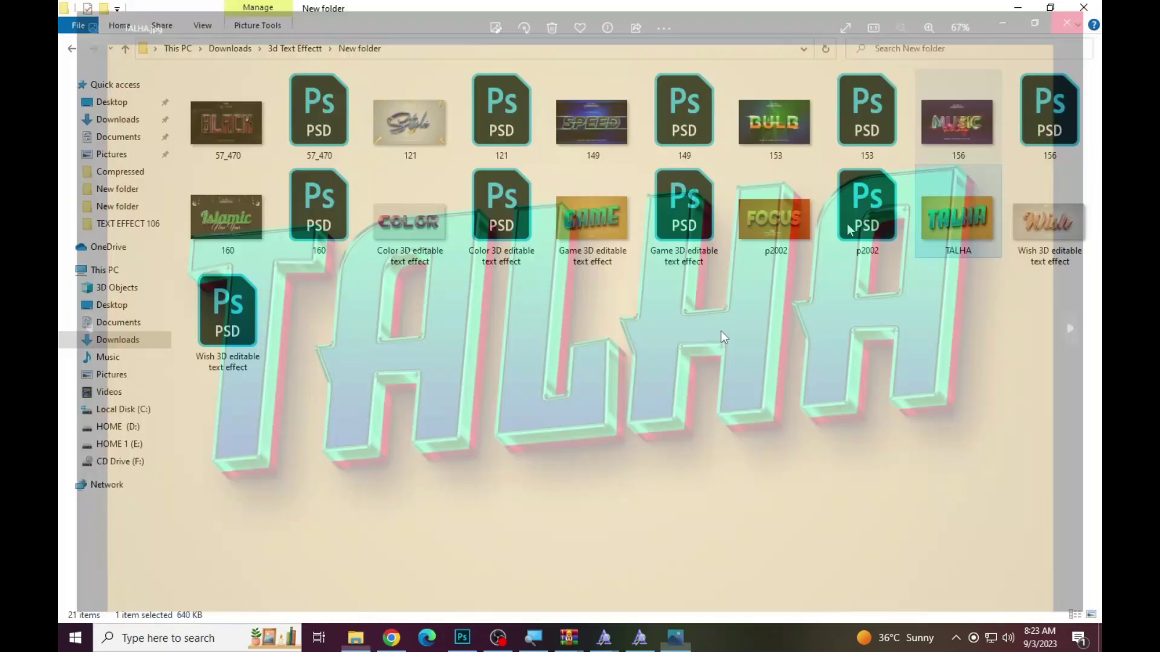
pyautogui.click(463, 637)
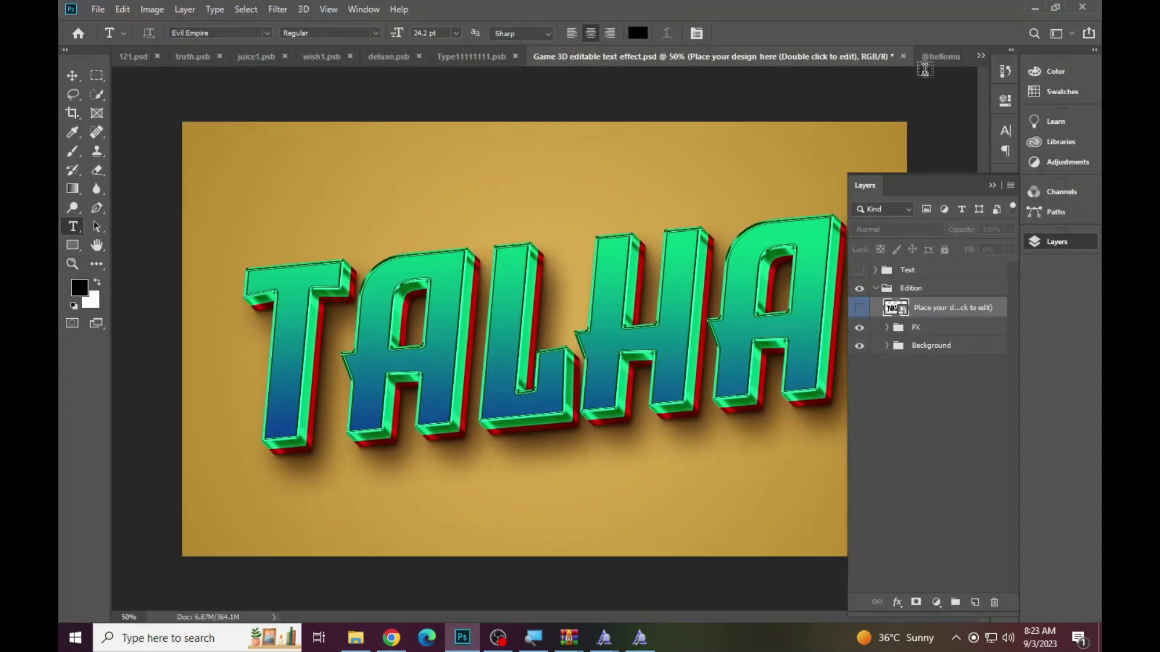
# Step: Close the Game 3D template without saving and open the Wish 3D editable text template
pyautogui.click(903, 56)
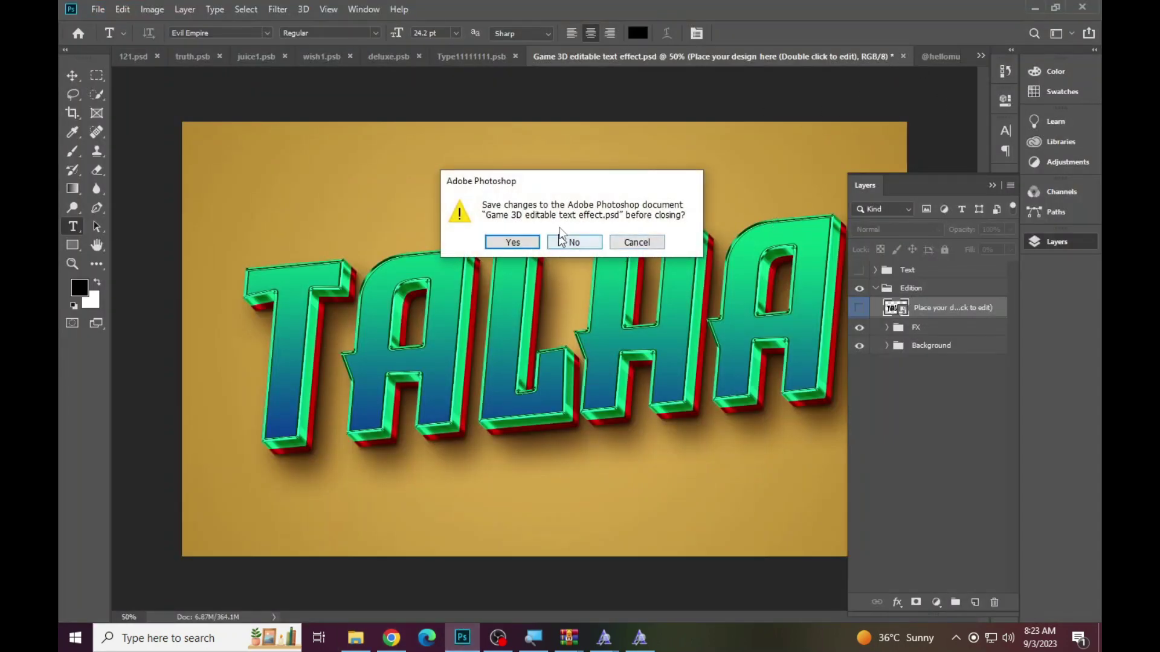
pyautogui.click(575, 243)
pyautogui.click(356, 637)
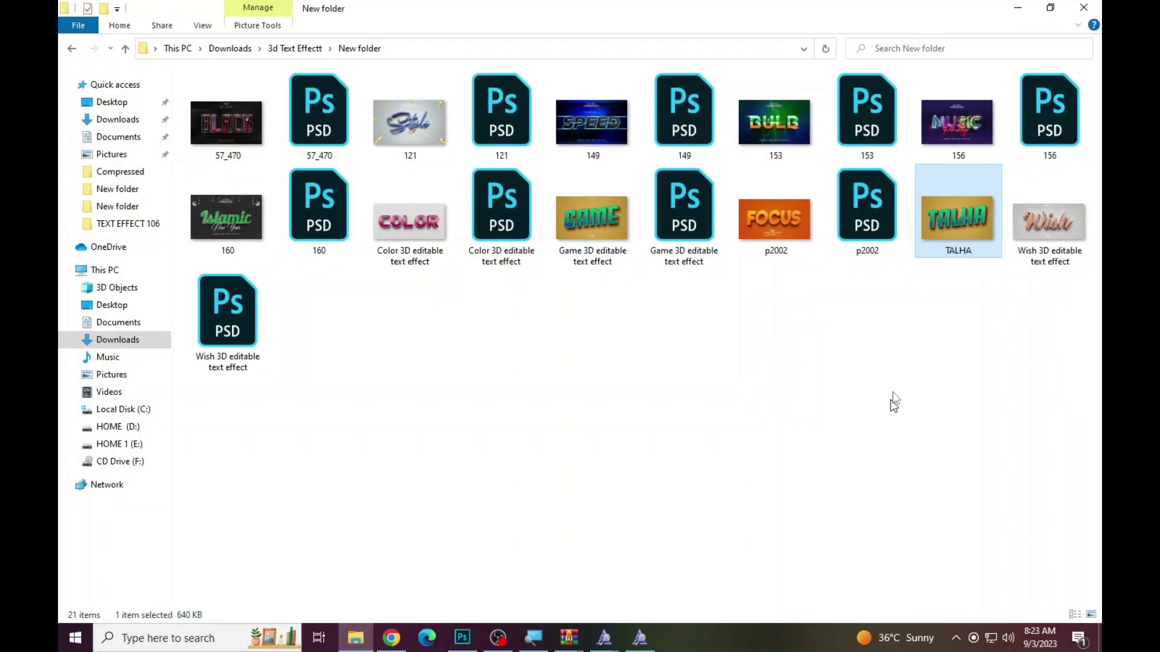
pyautogui.doubleClick(220, 336)
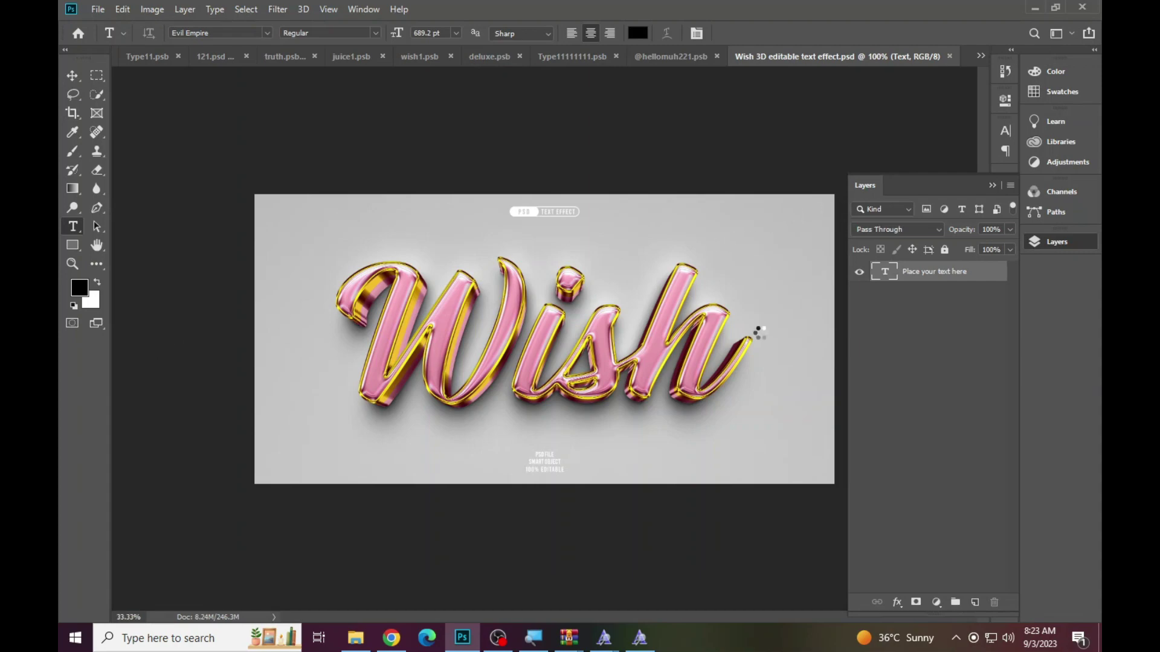
# Step: Open the Wish template's editable text smart object, past the missing-fonts warnings
pyautogui.click(644, 349)
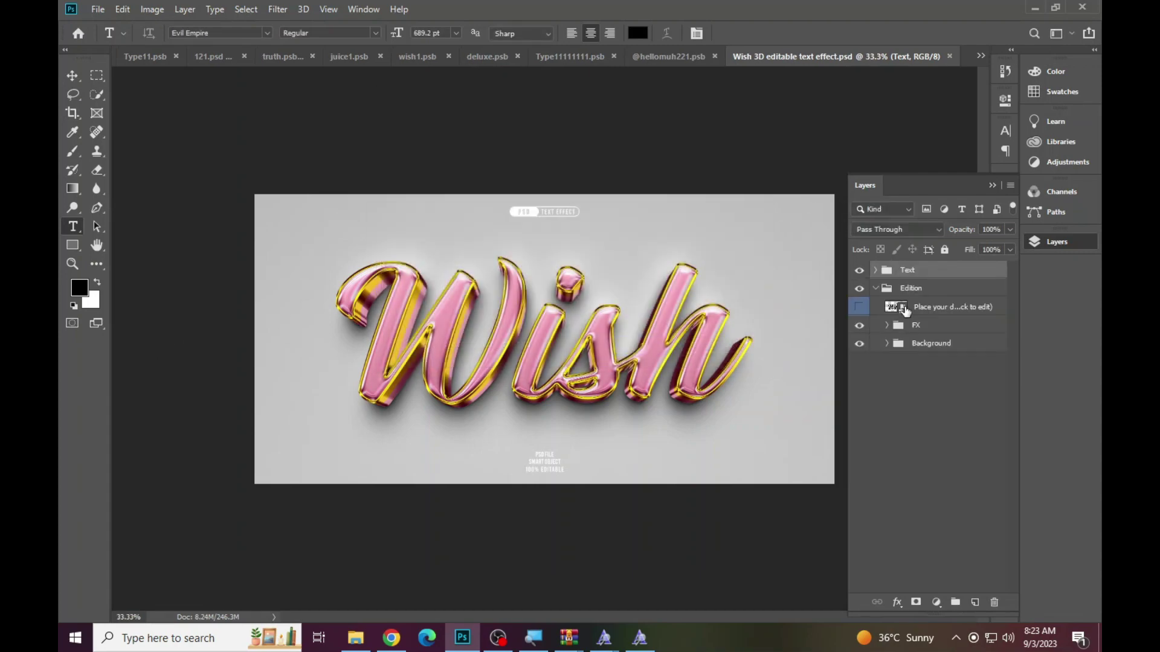
pyautogui.doubleClick(903, 307)
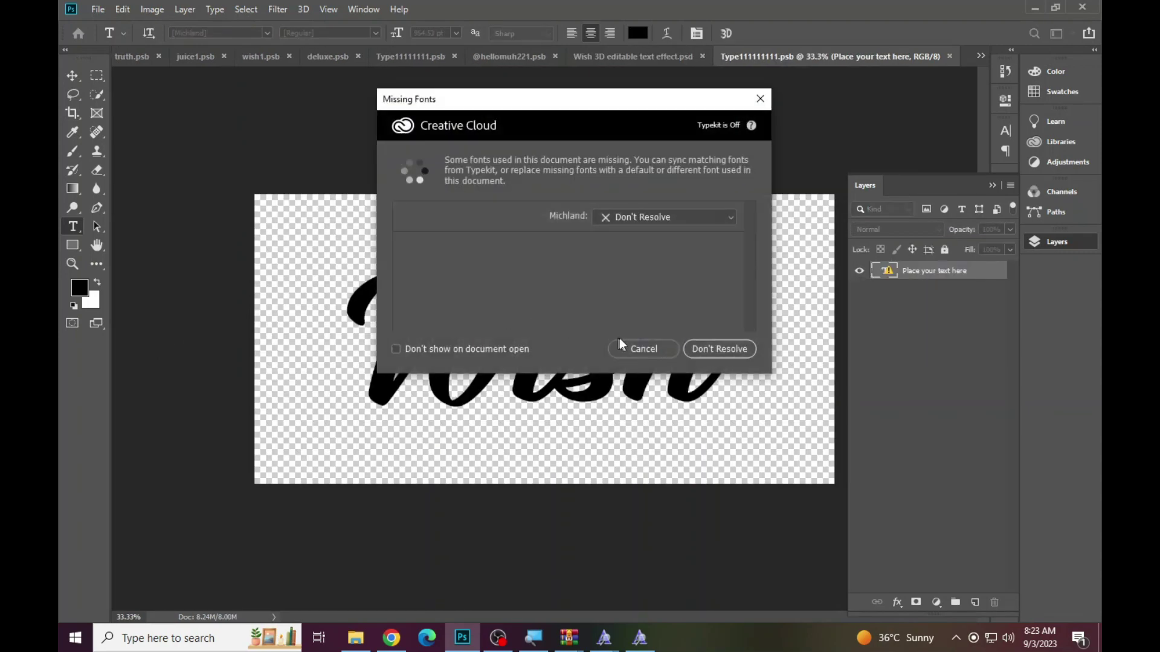
pyautogui.click(638, 349)
pyautogui.click(555, 357)
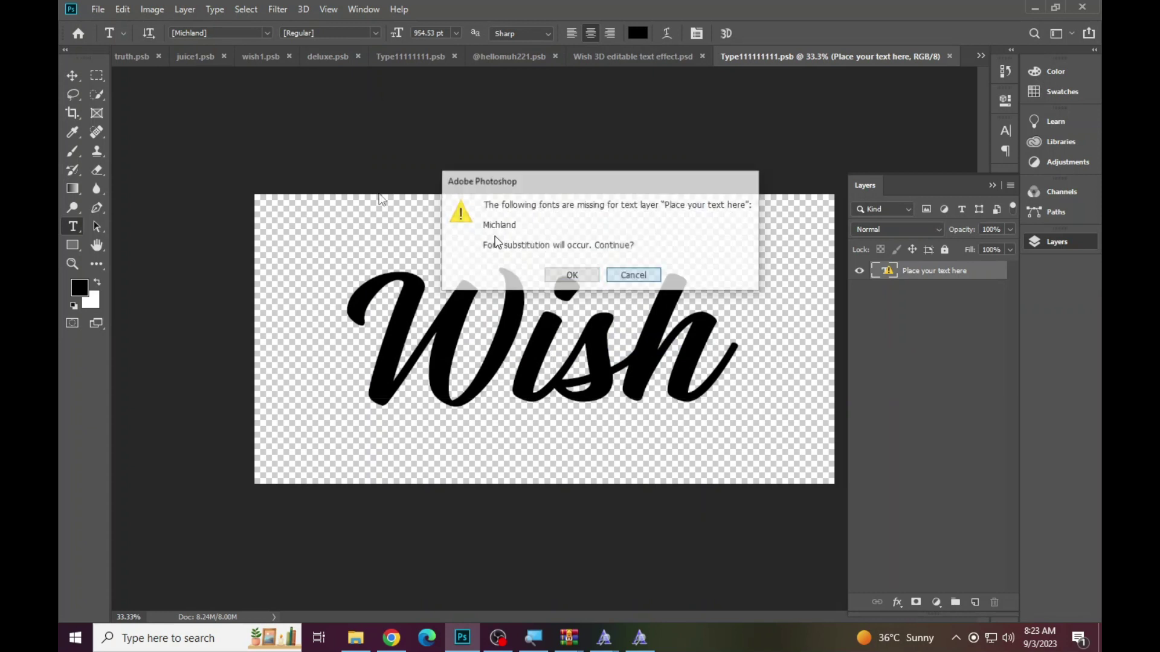
pyautogui.click(613, 275)
# Step: Copy the missing font name Michland from the options bar's font field
pyautogui.click(225, 29)
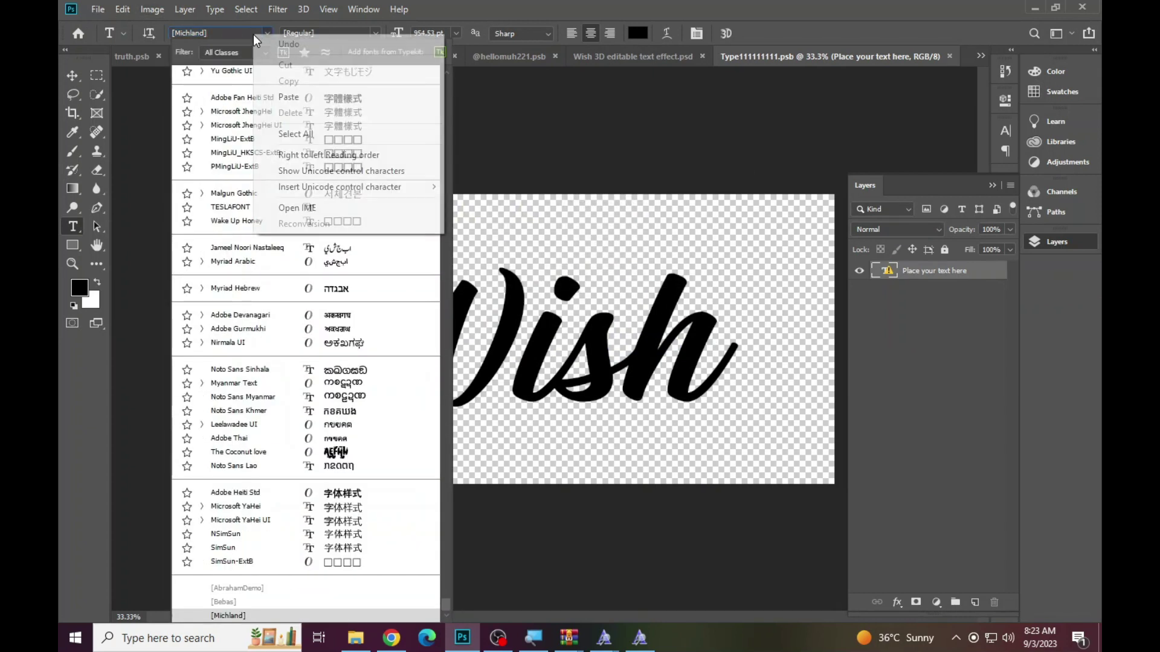
pyautogui.rightClick(230, 33)
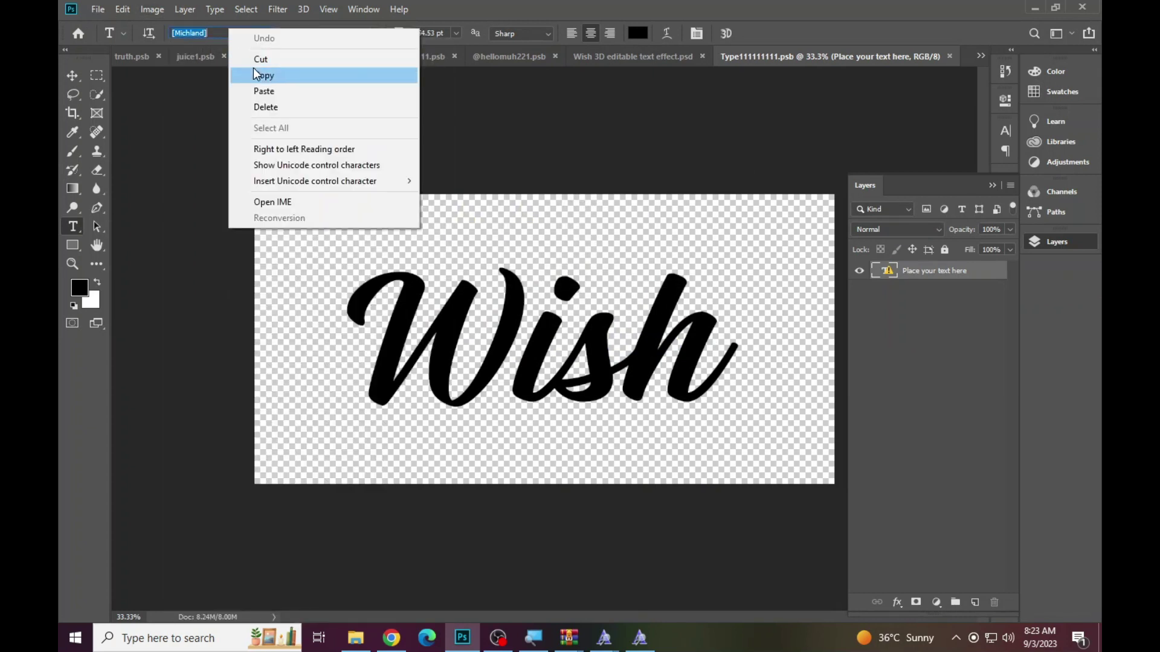
pyautogui.click(264, 75)
pyautogui.click(391, 638)
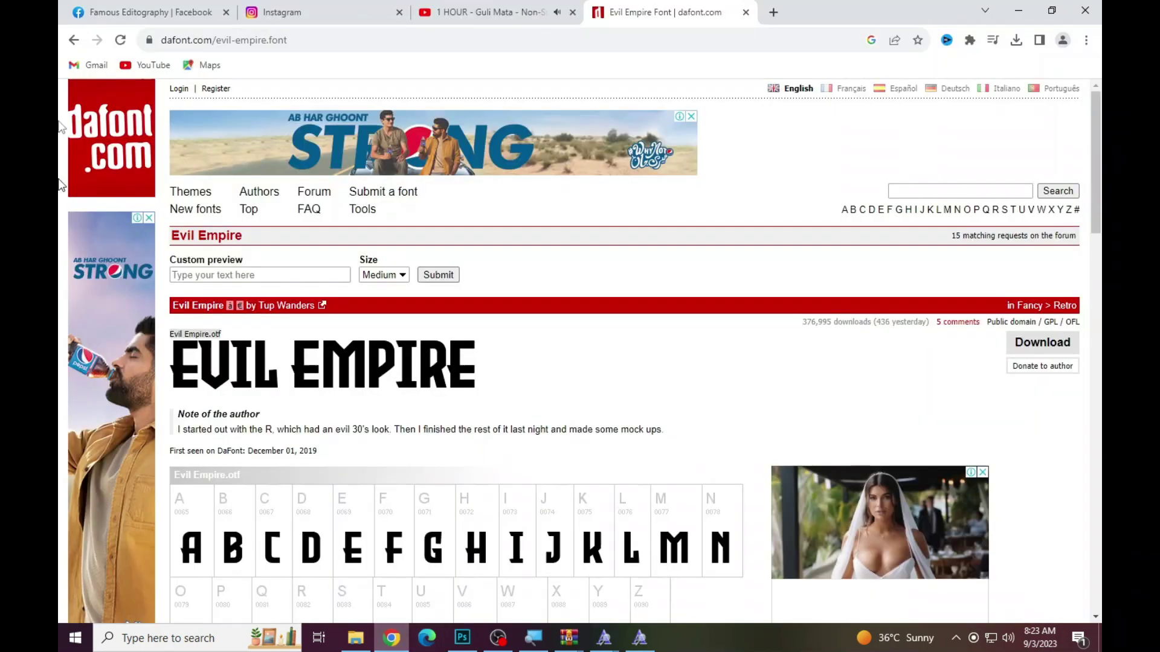
# Step: Search Google for Michland and open its dafont.com page
pyautogui.click(74, 39)
pyautogui.moveTo(250, 114); pyautogui.dragTo(116, 121)
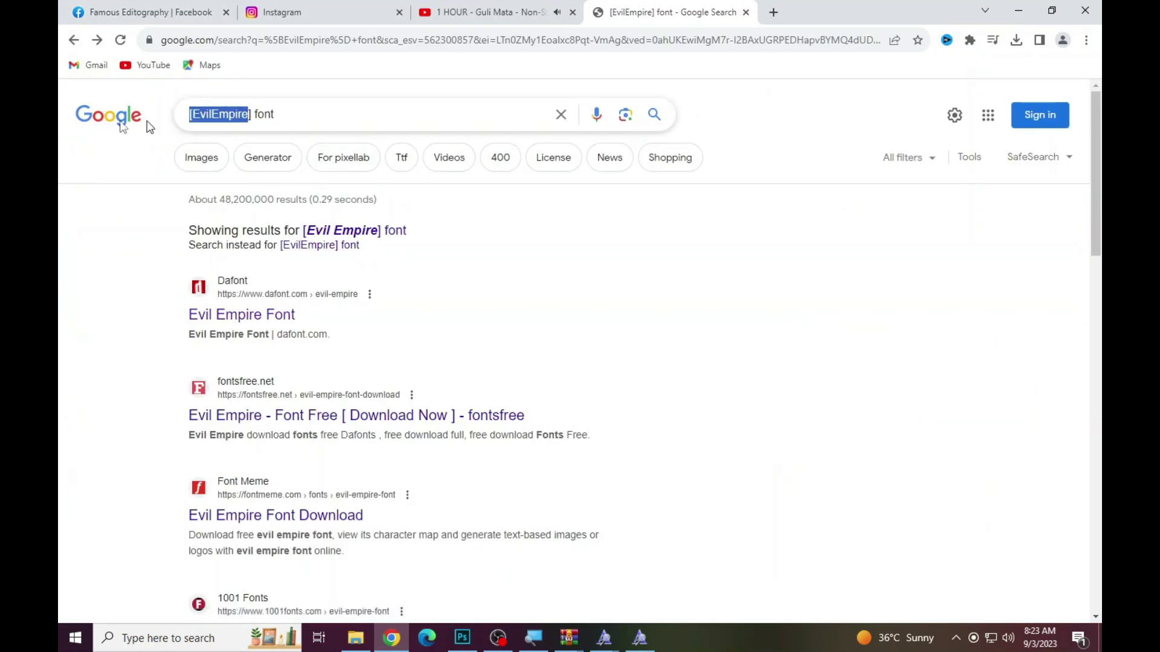
pyautogui.hotkey('ctrl', 'v')
pyautogui.press('Return')
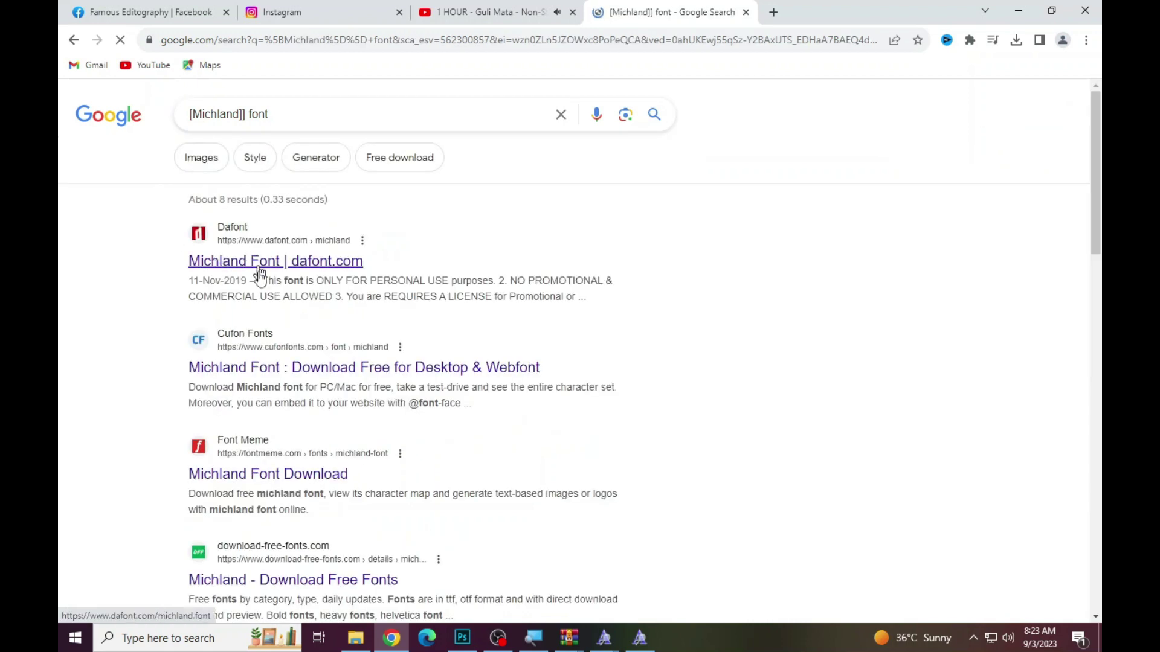
pyautogui.click(272, 264)
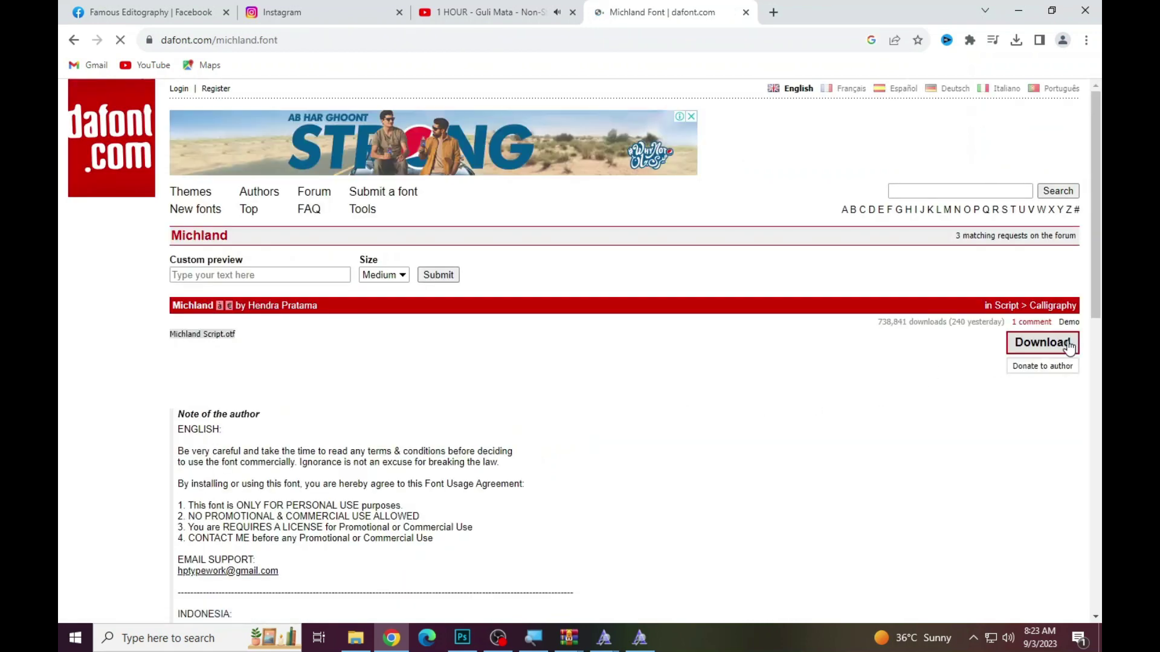
# Step: Download michland.zip and install the Michland Script font from it
pyautogui.click(1042, 342)
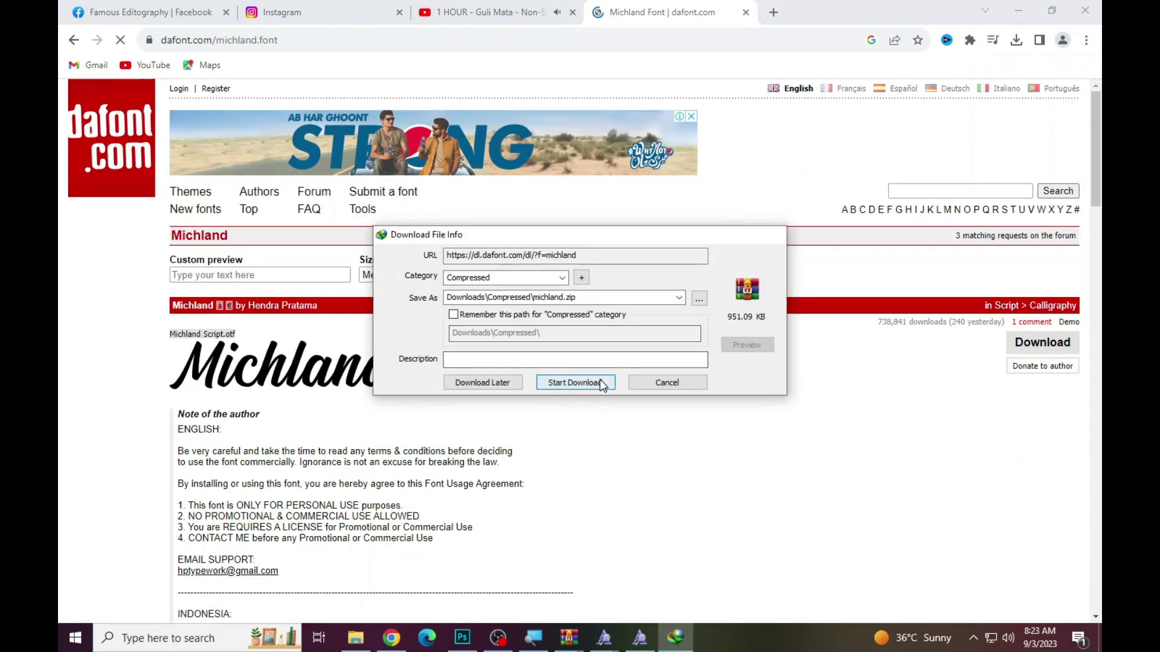
pyautogui.click(600, 382)
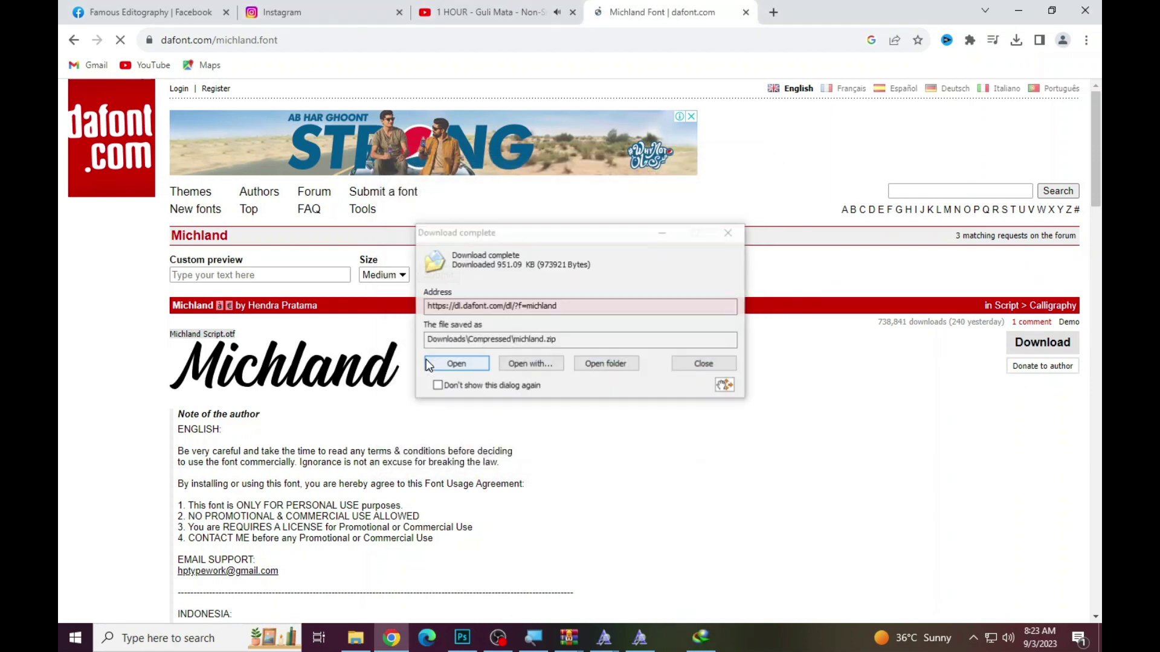
pyautogui.click(438, 363)
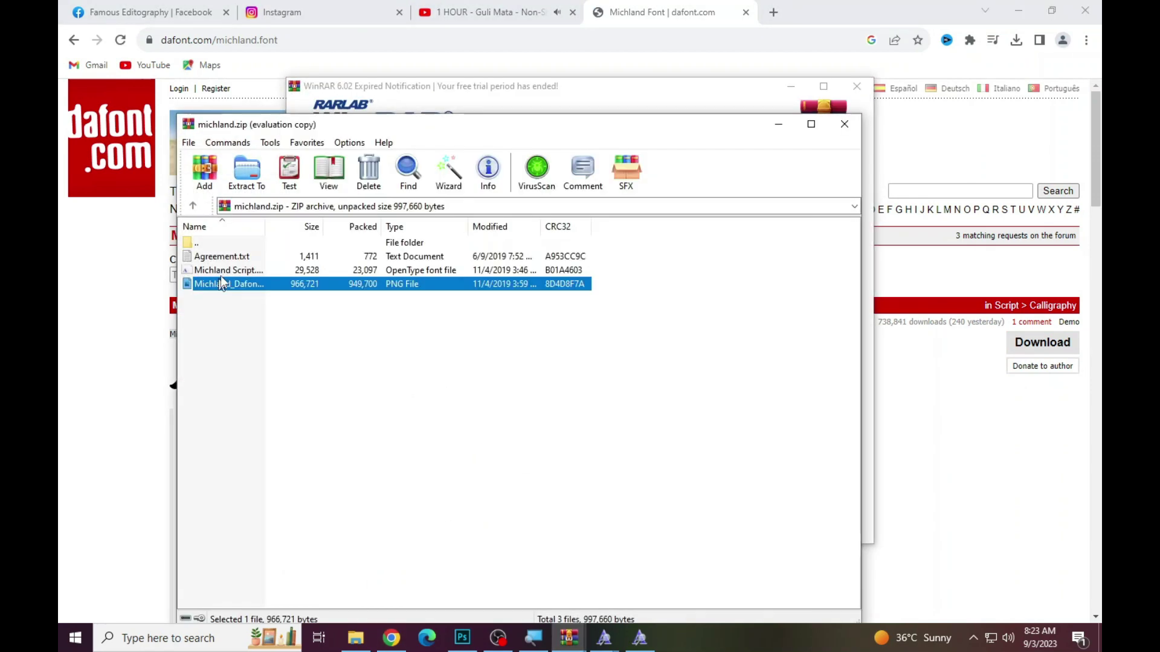
pyautogui.doubleClick(229, 270)
pyautogui.click(227, 132)
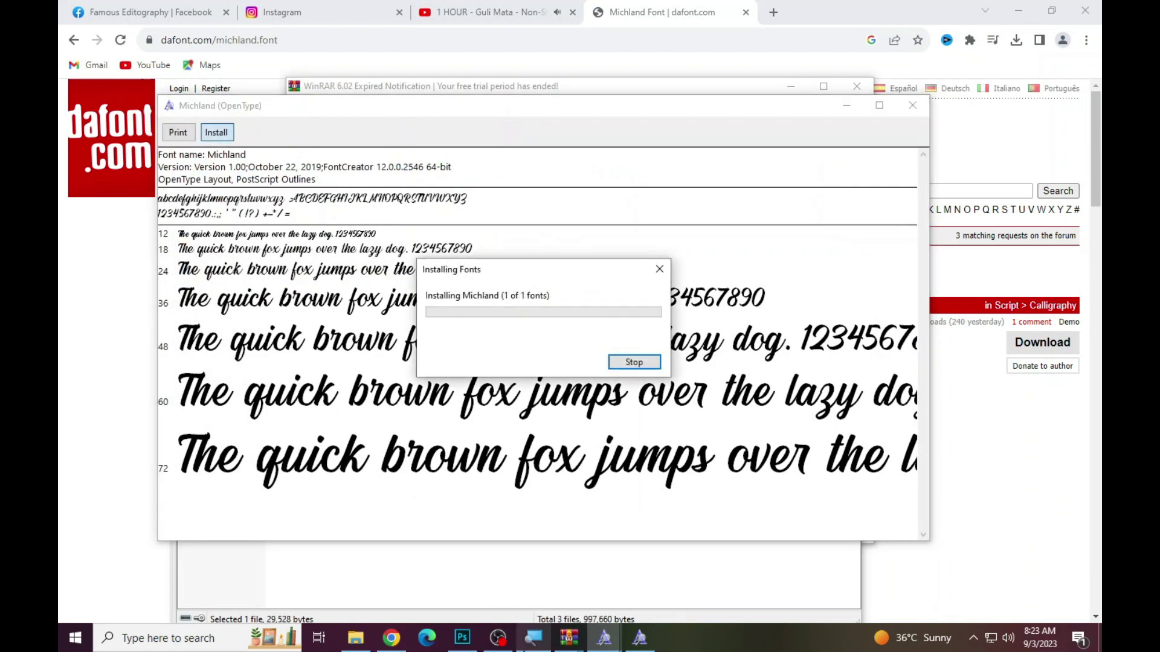
pyautogui.click(462, 638)
pyautogui.click(531, 353)
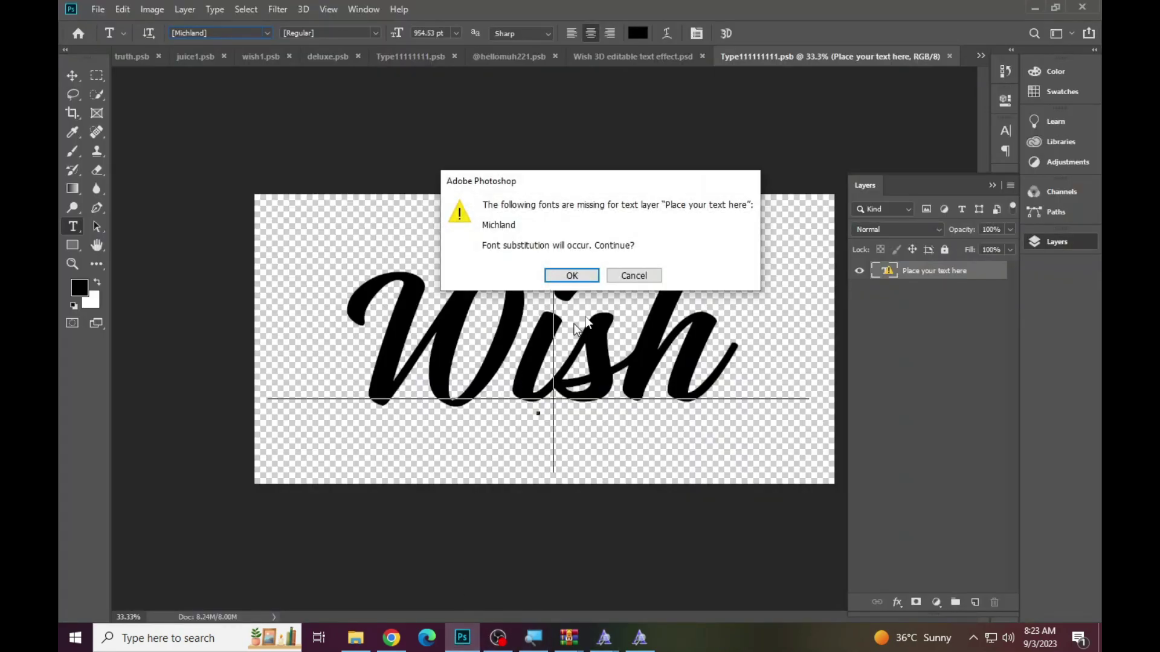
# Step: Replace the placeholder Wish with Aqsa in Michland and commit the text
pyautogui.click(635, 276)
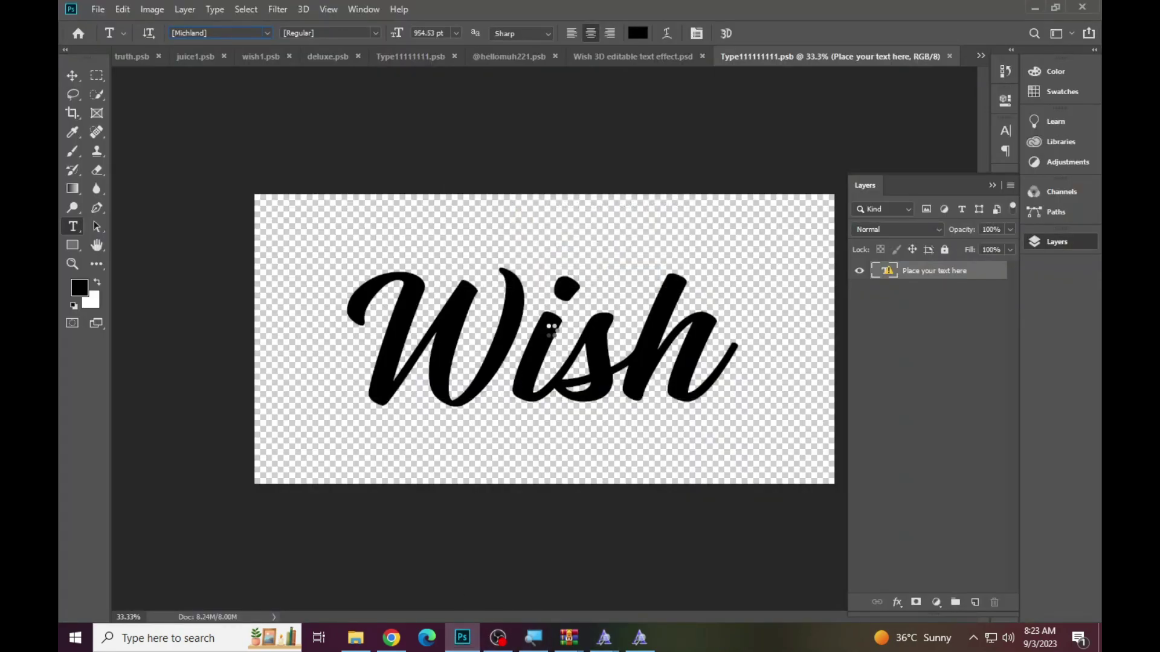
pyautogui.click(540, 328)
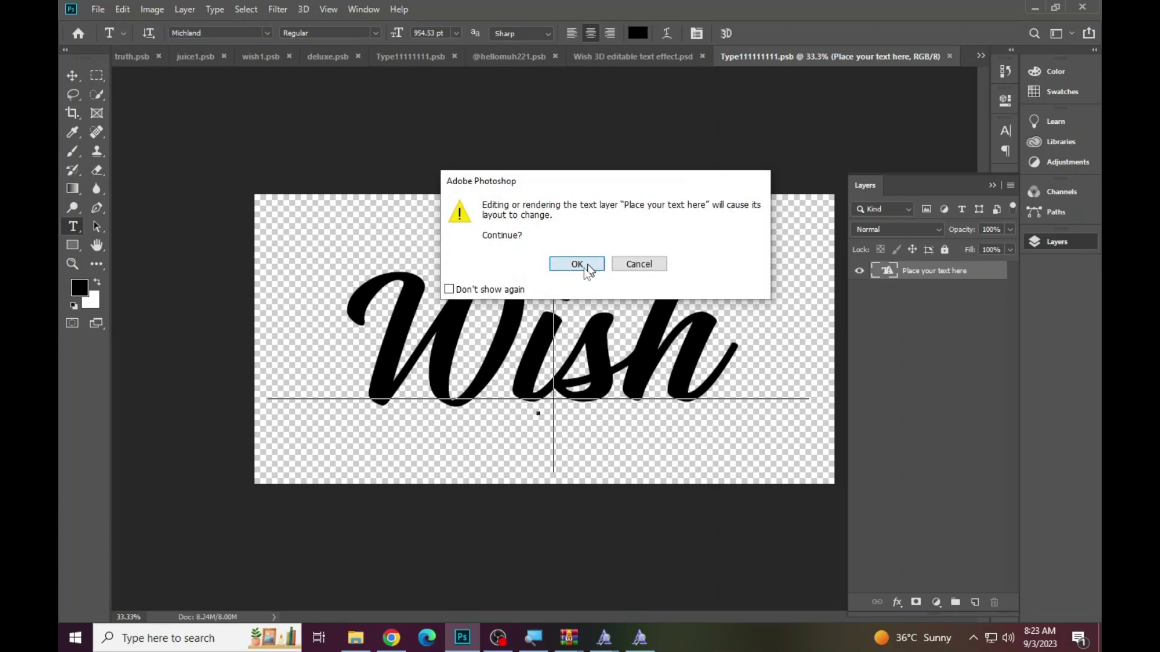
pyautogui.click(576, 266)
pyautogui.doubleClick(510, 336)
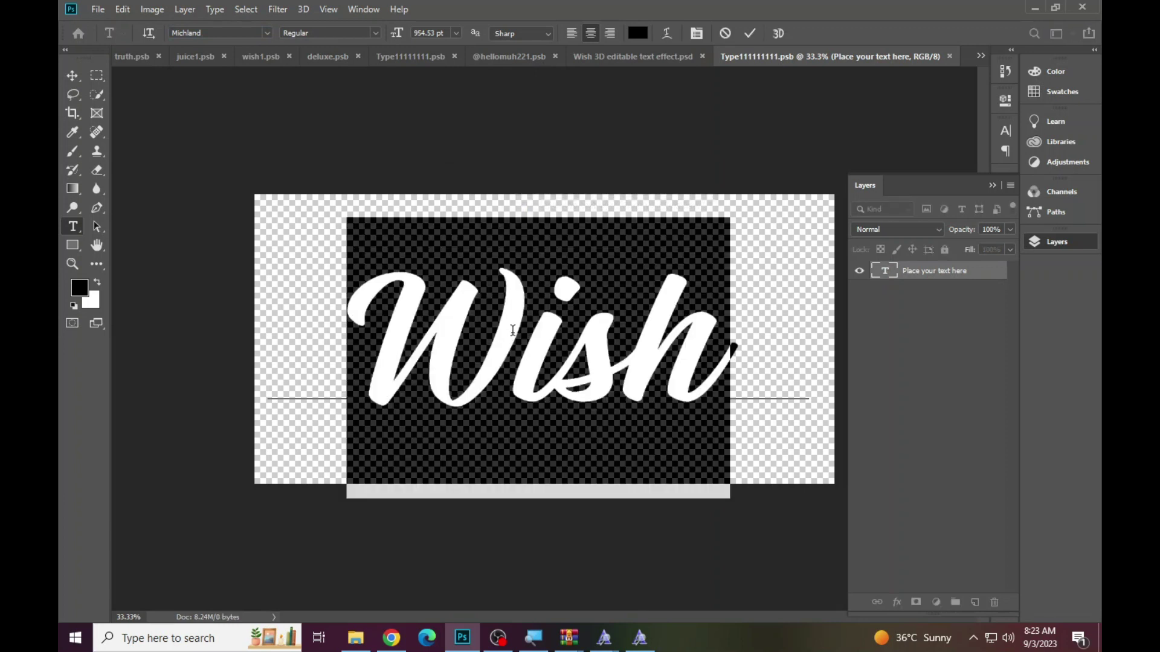
pyautogui.write('A')
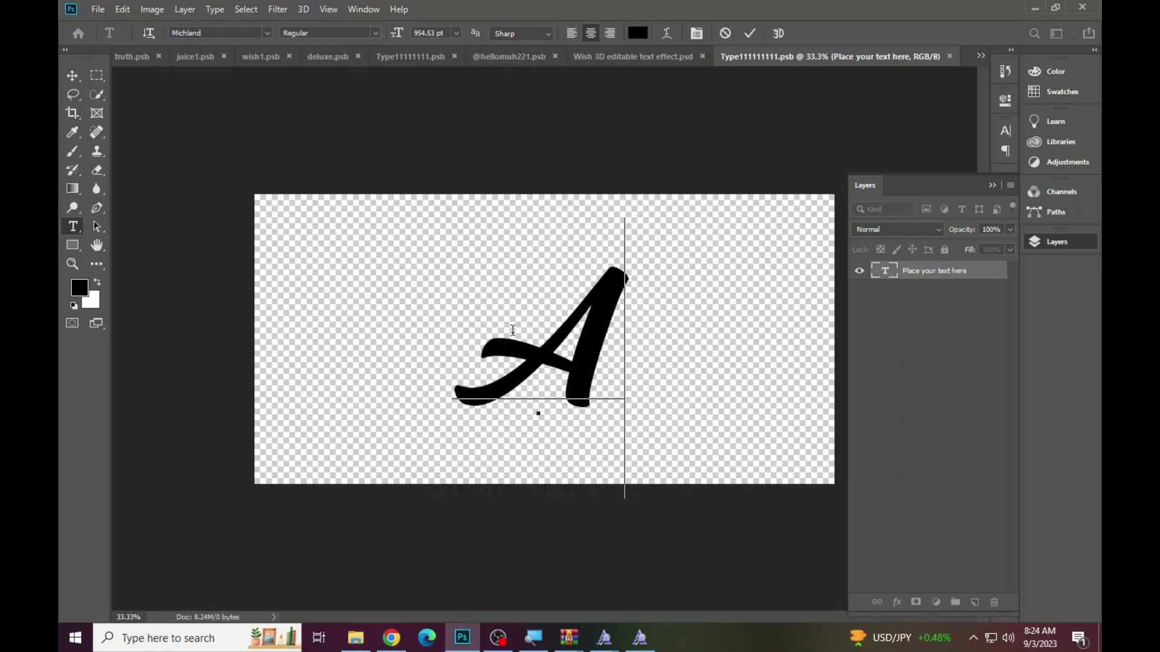
pyautogui.write('qsa')
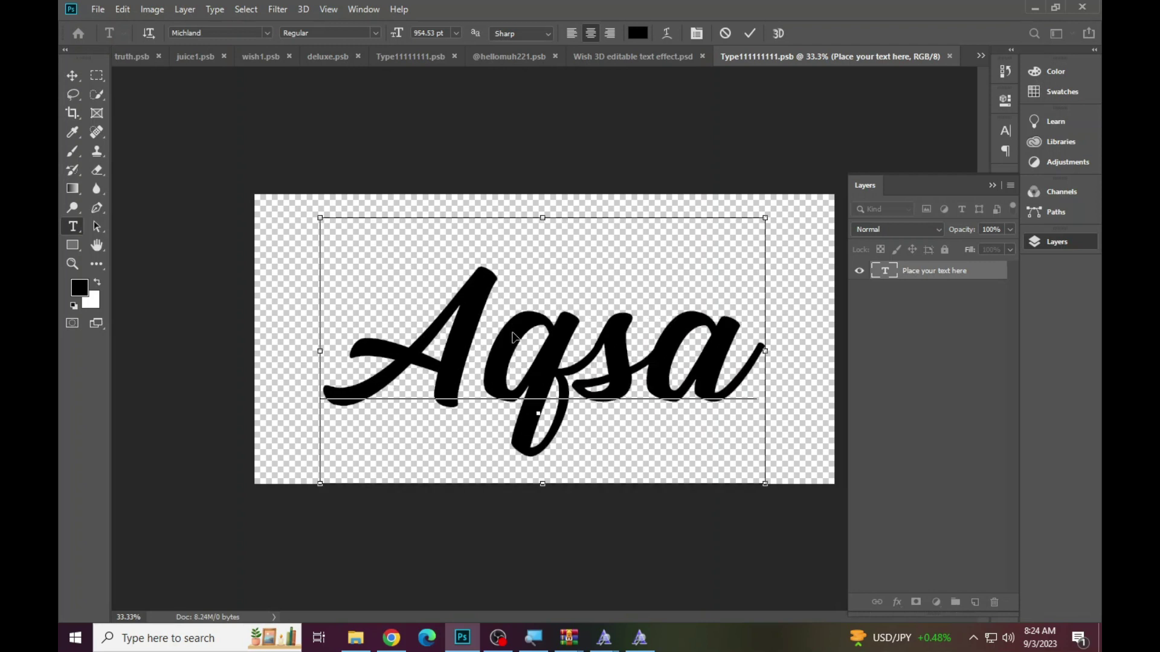
pyautogui.hotkey('ctrl', 'Return')
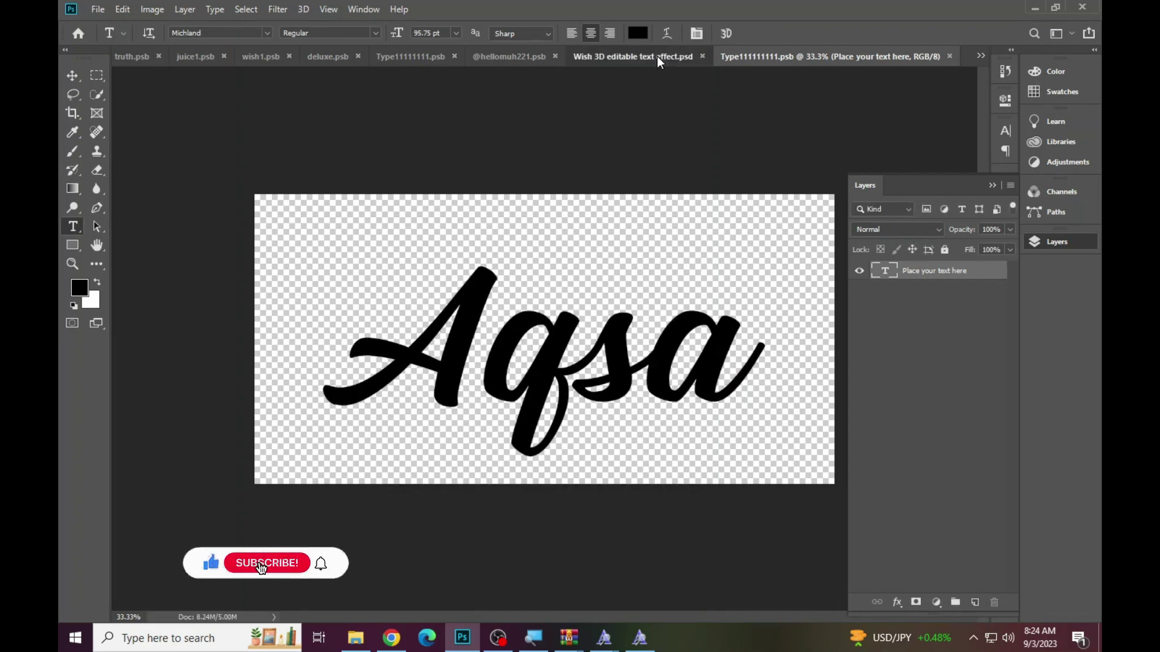
pyautogui.click(658, 59)
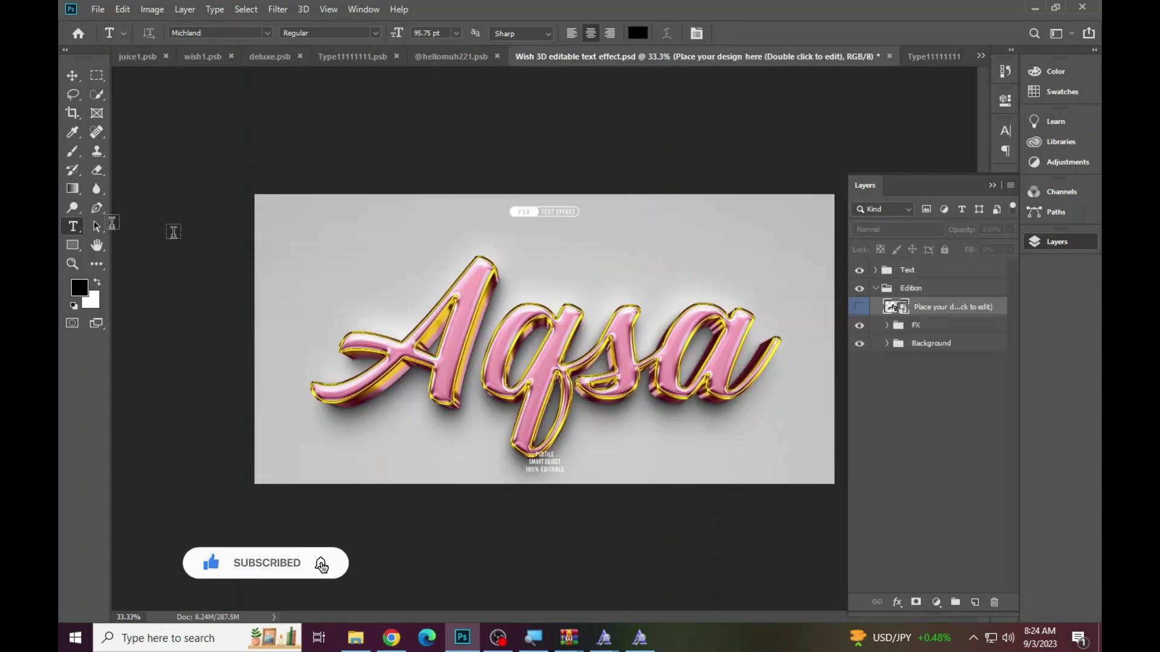
# Step: Hide the template's Text label group and save the pink-gold design as JPEG named Aqsa
pyautogui.click(64, 261)
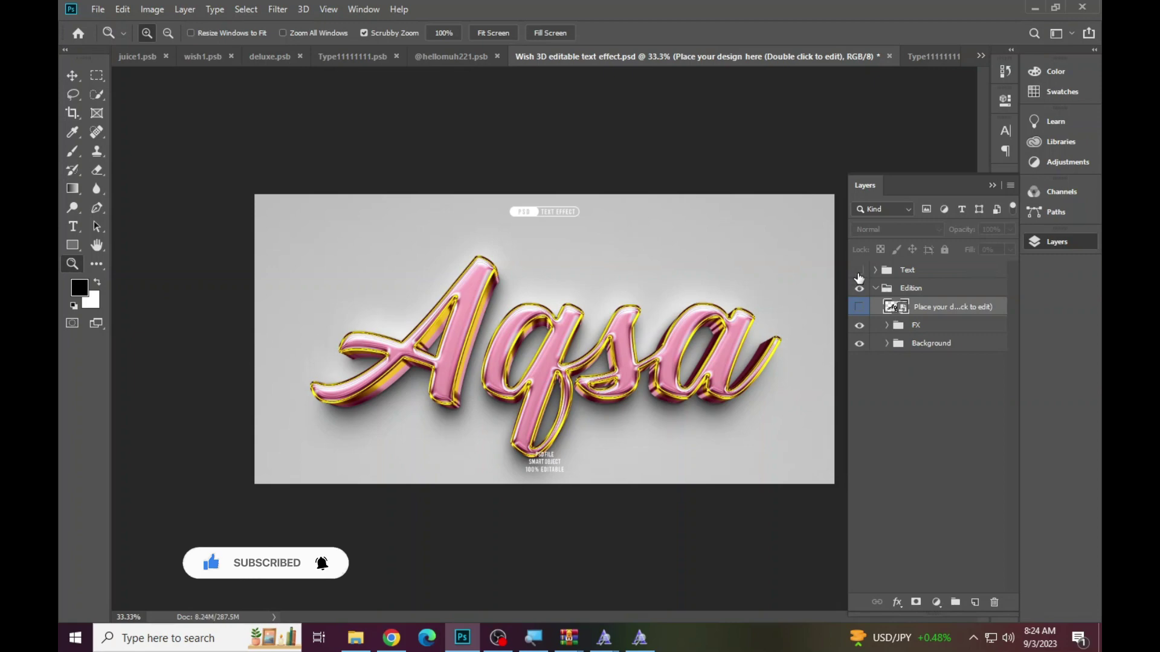
pyautogui.click(859, 272)
pyautogui.hotkey('ctrl', 'shift', 's')
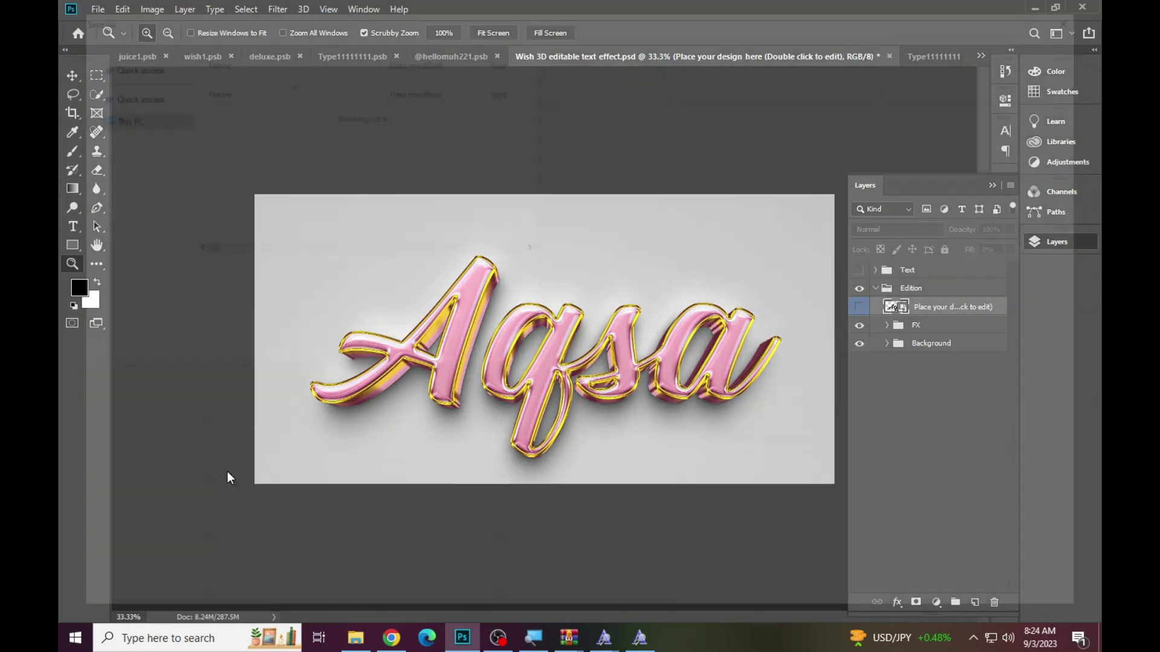
pyautogui.click(216, 484)
pyautogui.click(219, 486)
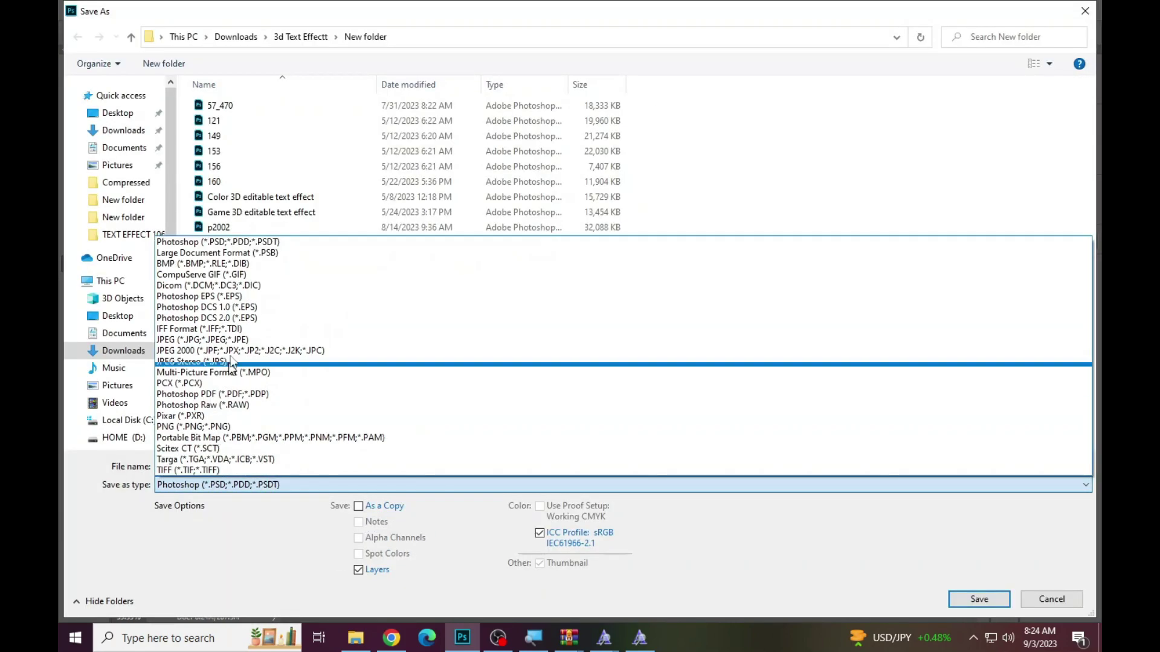
pyautogui.click(263, 339)
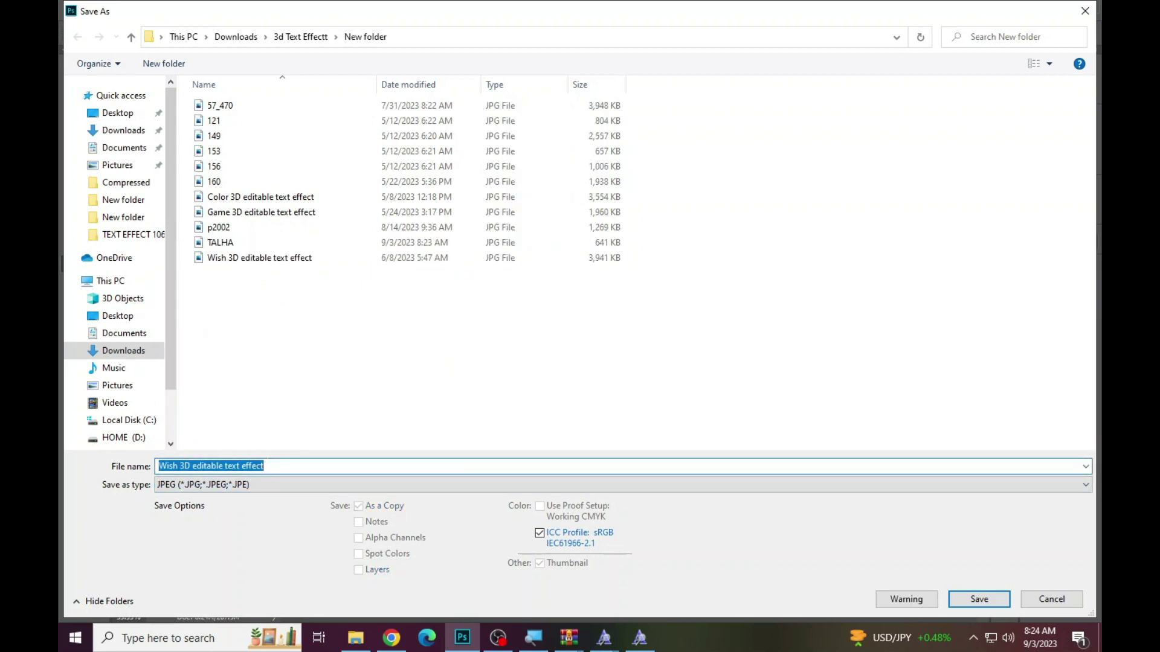
pyautogui.write('Aqsa')
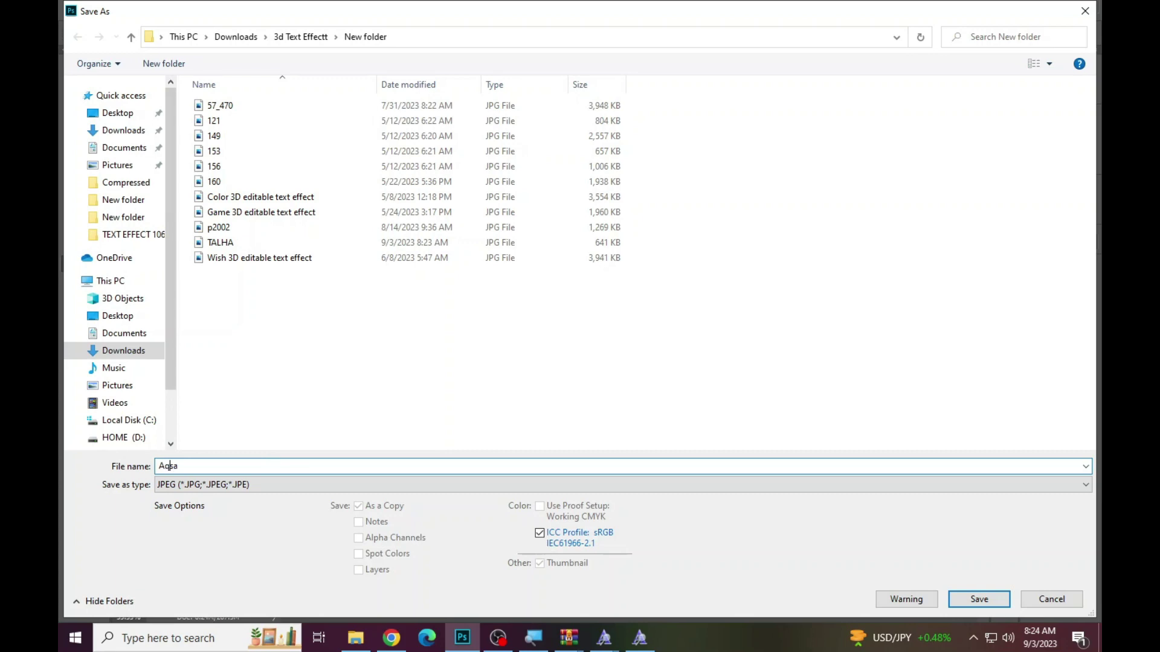
pyautogui.press('Return')
pyautogui.press('Return')
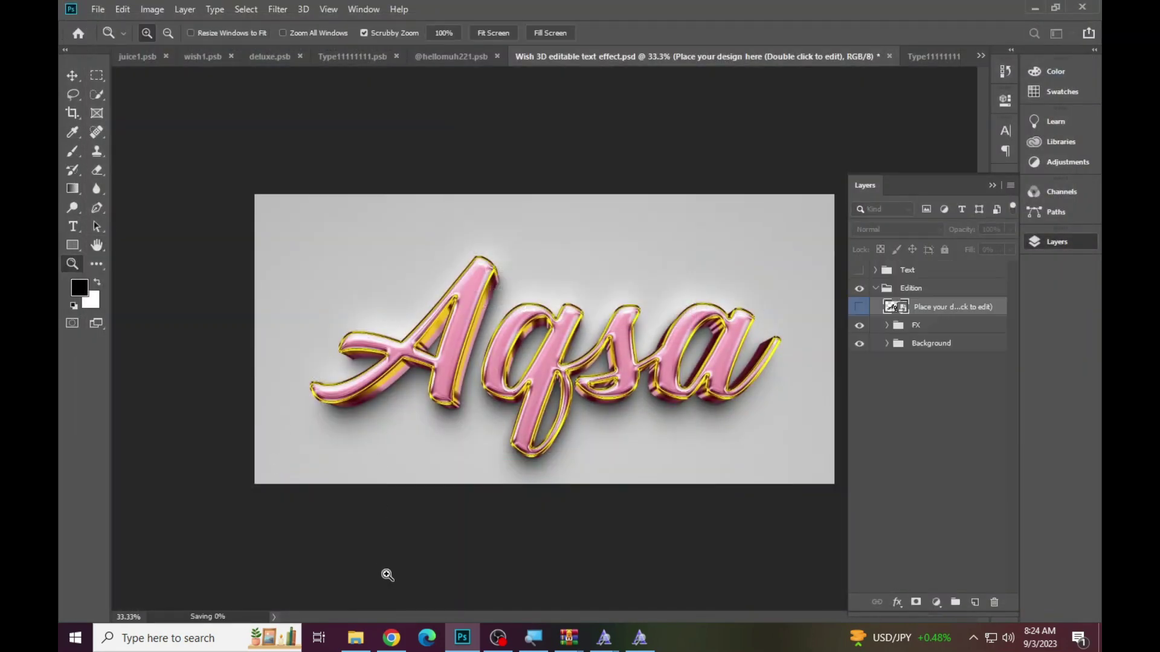
pyautogui.click(355, 637)
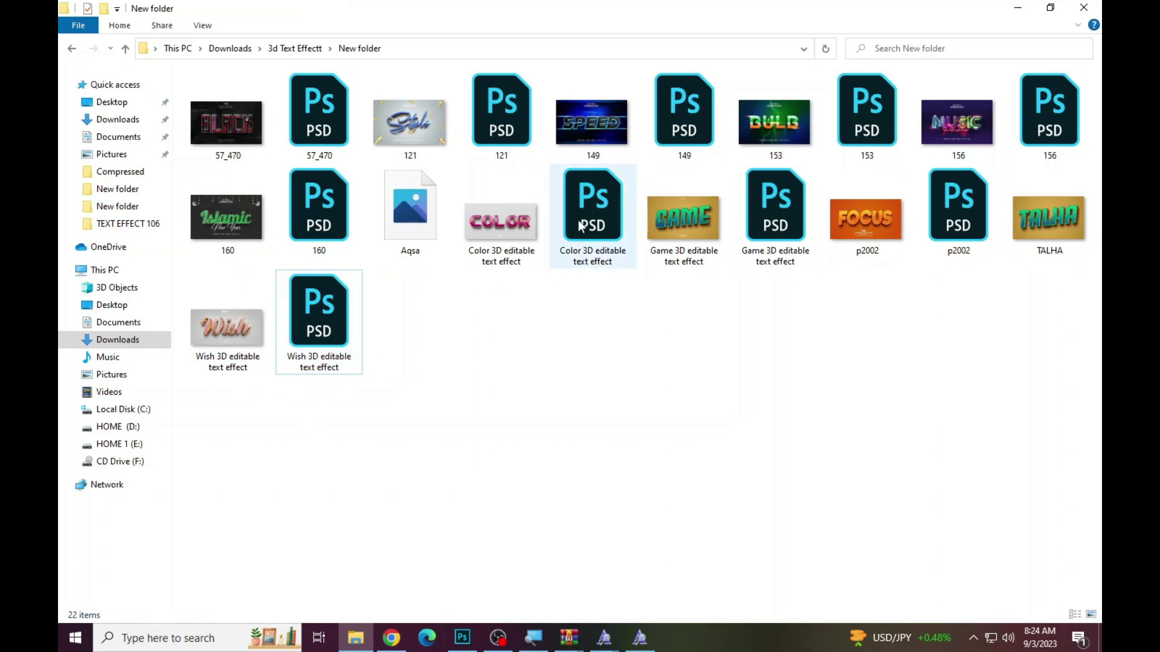
# Step: Refresh the templates folder and preview Aqsa.jpg in Photos before closing it
pyautogui.rightClick(460, 317)
pyautogui.click(490, 378)
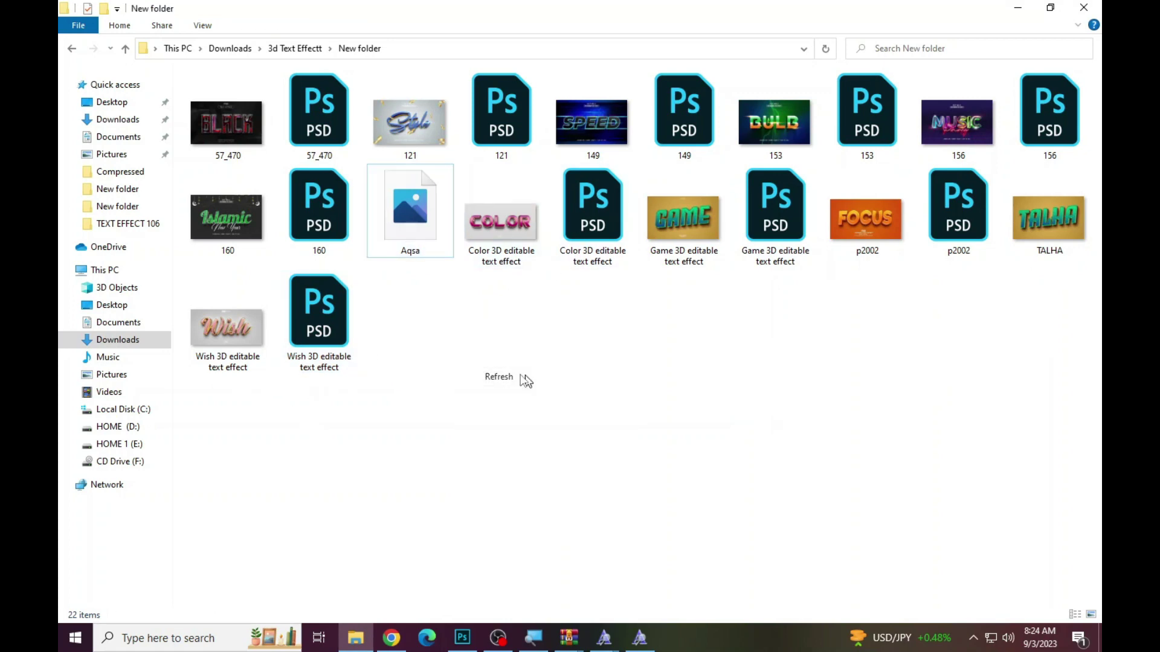
pyautogui.click(412, 209)
pyautogui.doubleClick(413, 209)
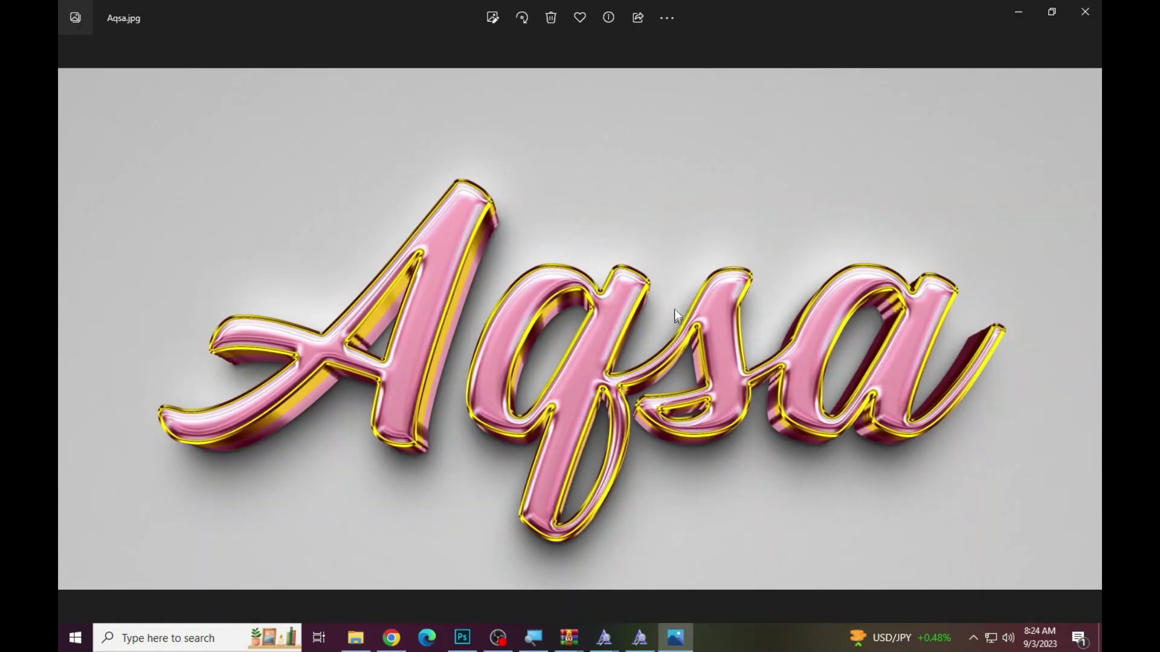
pyautogui.scroll(3, 660, 397)
pyautogui.scroll(-3, 459, 352)
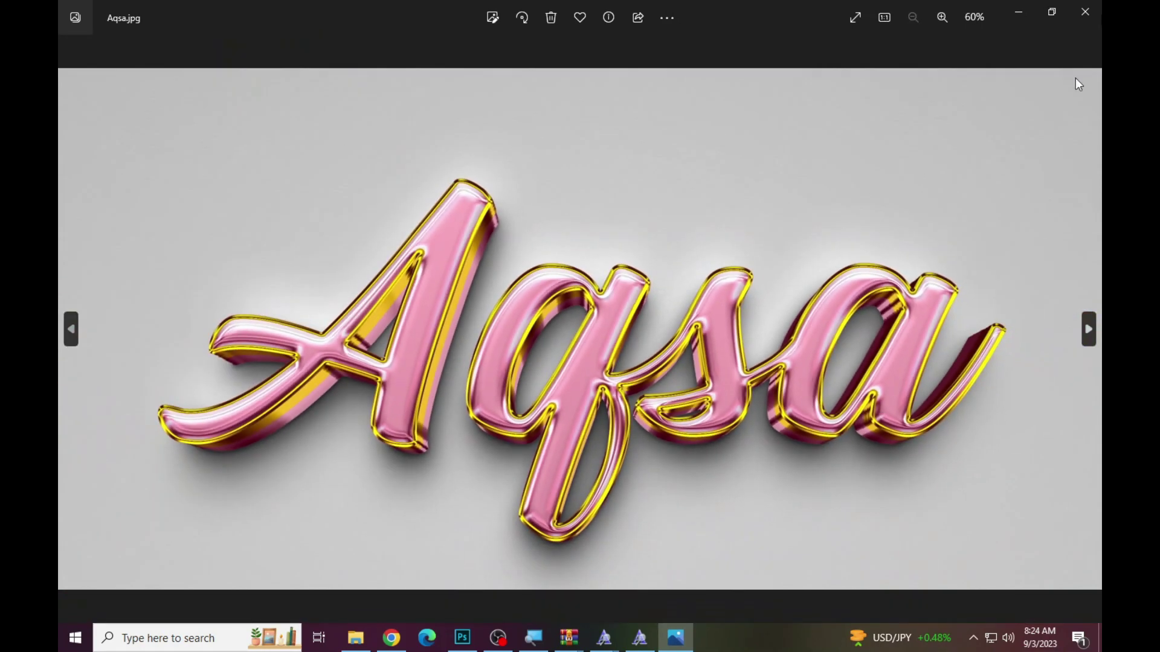
pyautogui.click(1085, 11)
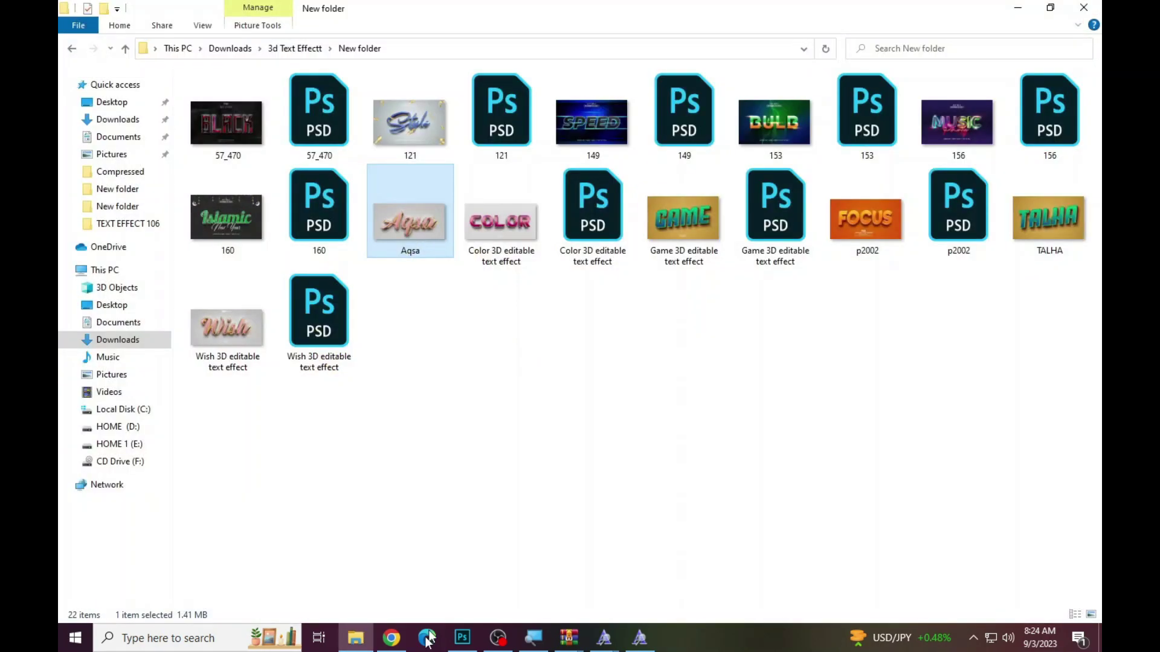
pyautogui.click(463, 638)
pyautogui.click(357, 638)
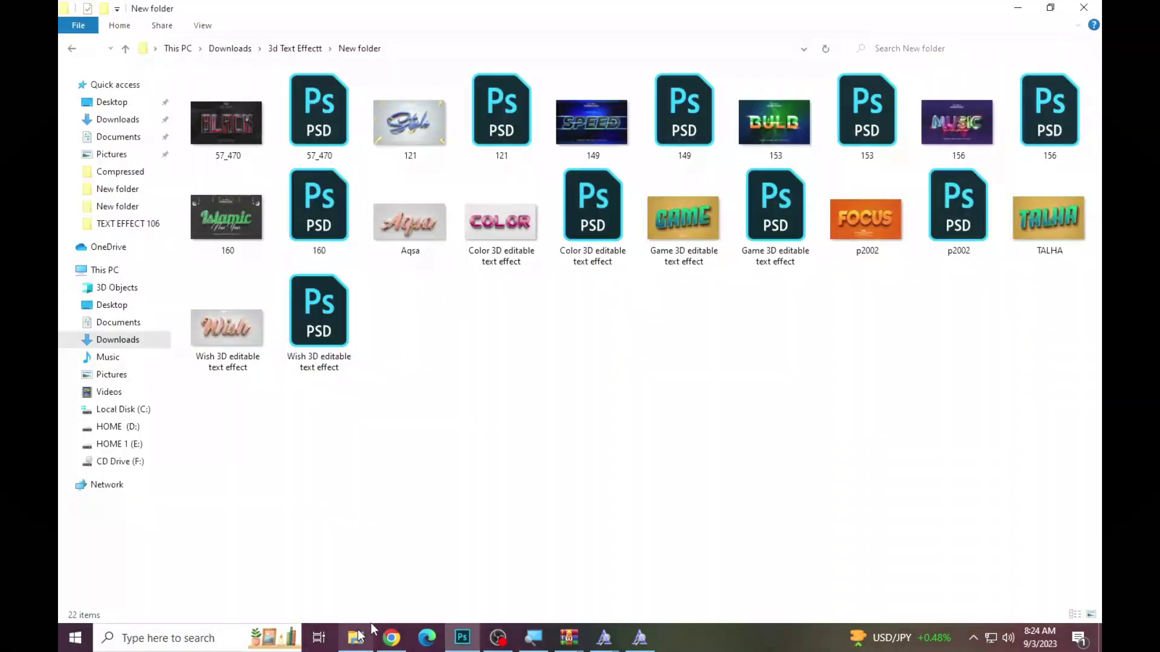